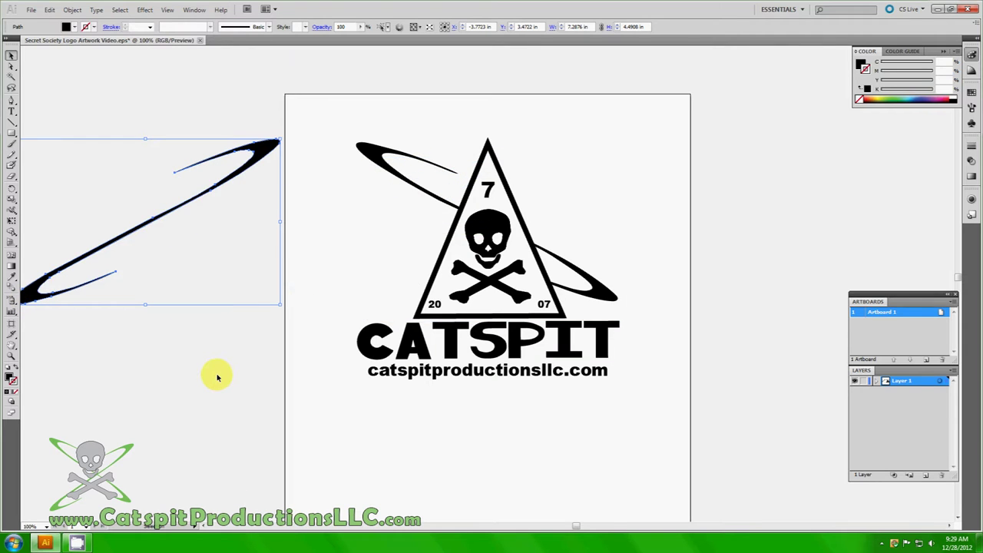
Move the letter C of CATSPIT off the artboard as a trial and undo the move.
{"action": "left_click", "coordinate": [371, 350]}
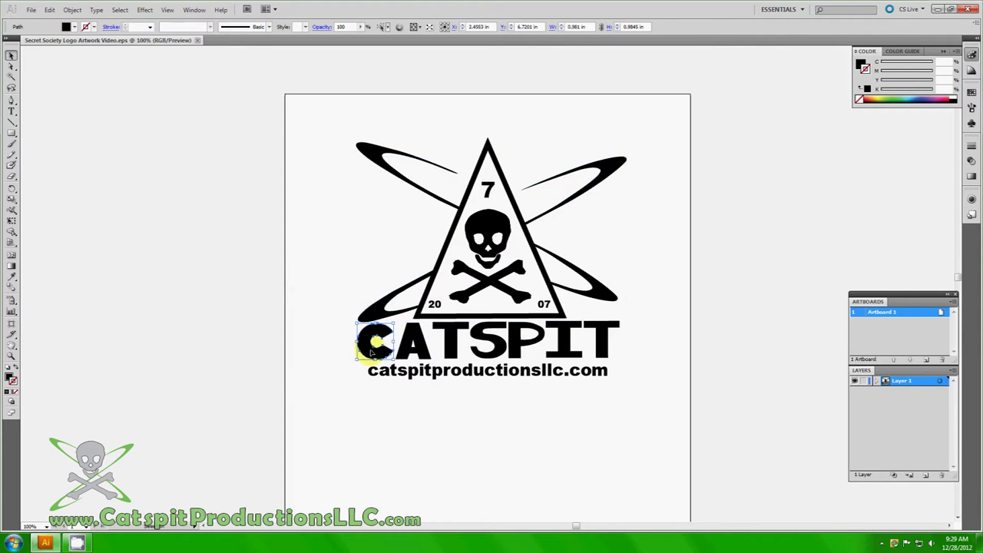
{"action": "left_click_drag", "start_coordinate": [371, 347], "coordinate": [213, 322]}
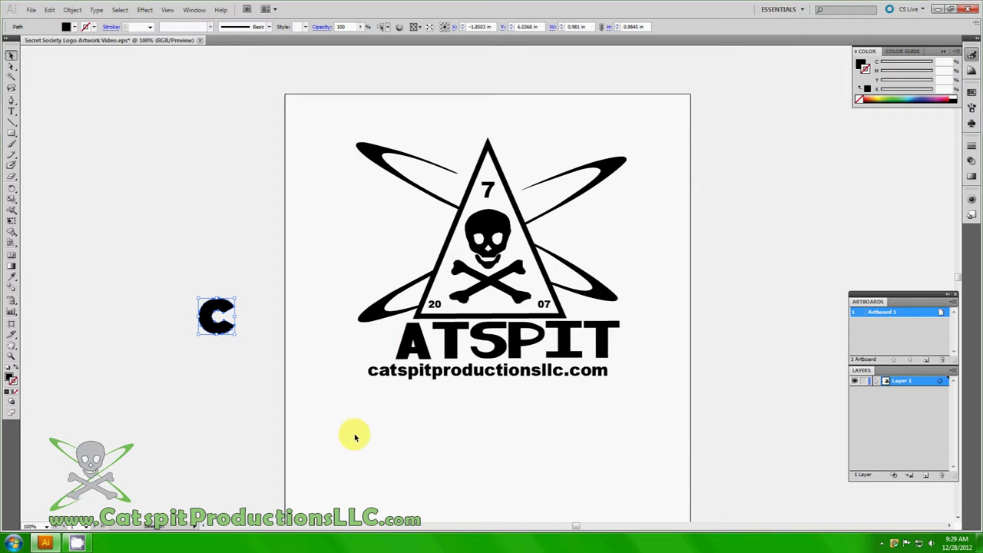
{"action": "key", "text": "ctrl+z"}
{"action": "left_click", "coordinate": [418, 347]}
{"action": "left_click", "coordinate": [452, 351]}
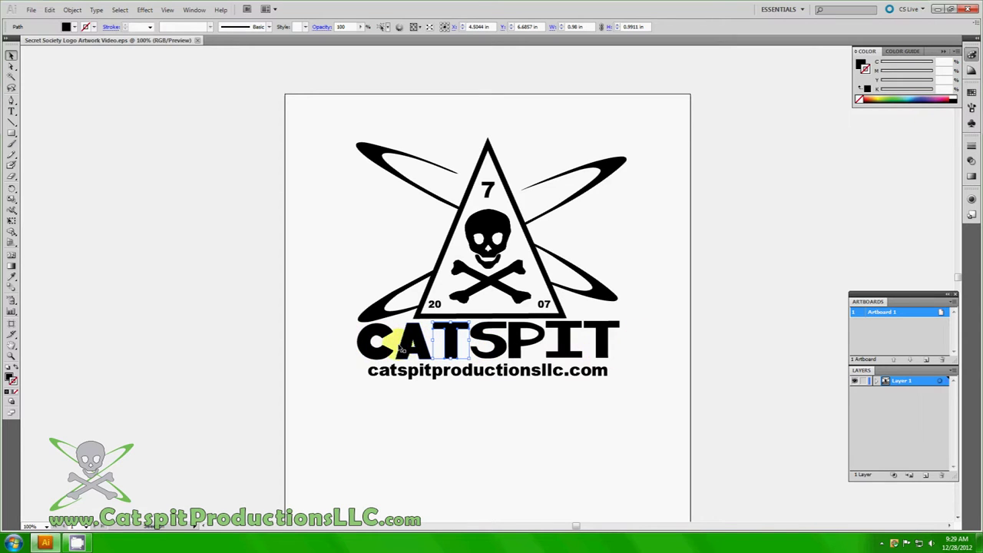
{"action": "left_click_drag", "start_coordinate": [377, 345], "coordinate": [202, 286]}
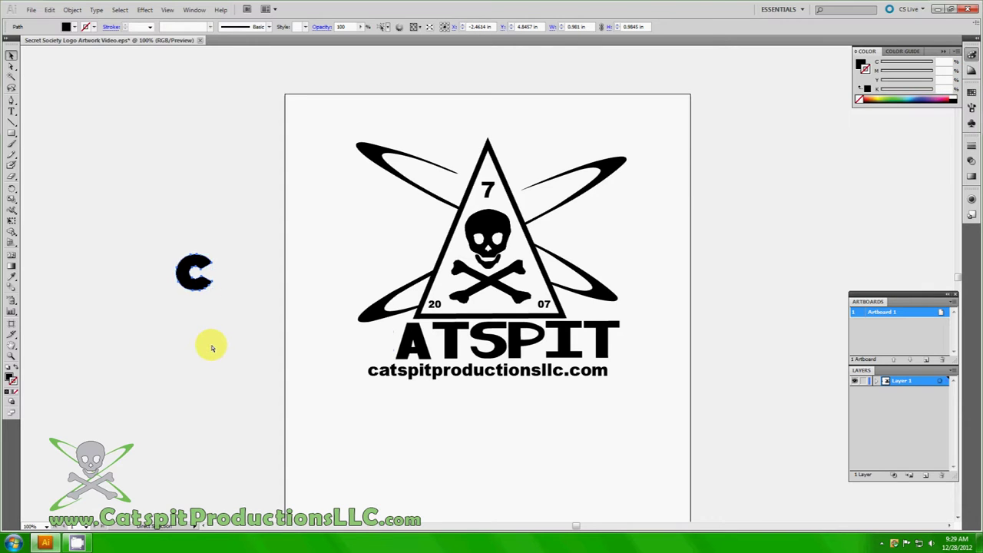
{"action": "key", "text": "ctrl+z"}
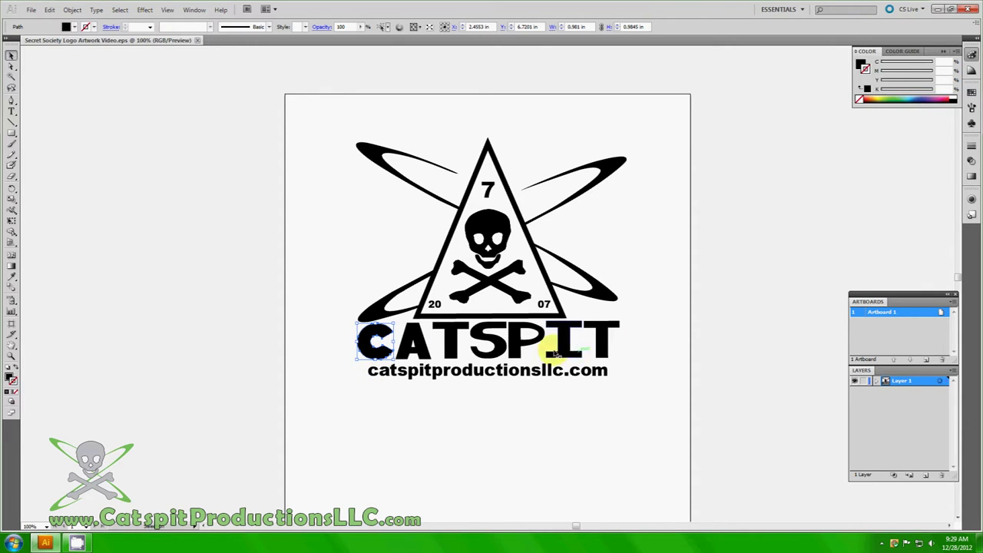
Examine the logo's separate pieces by selecting the letter T, the website text and a swoosh, and look over the empty artboard area below.
{"action": "left_click", "coordinate": [454, 340]}
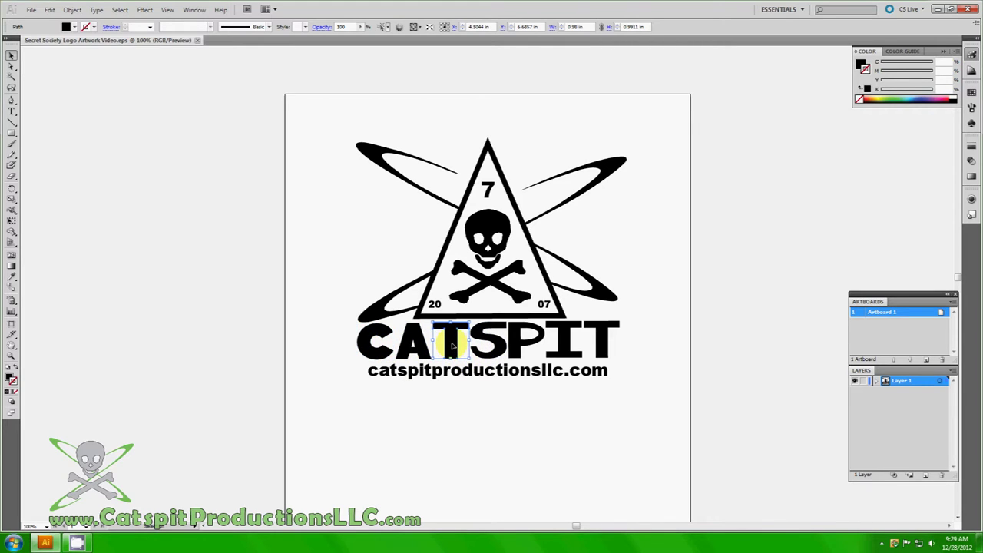
{"action": "left_click", "coordinate": [450, 370]}
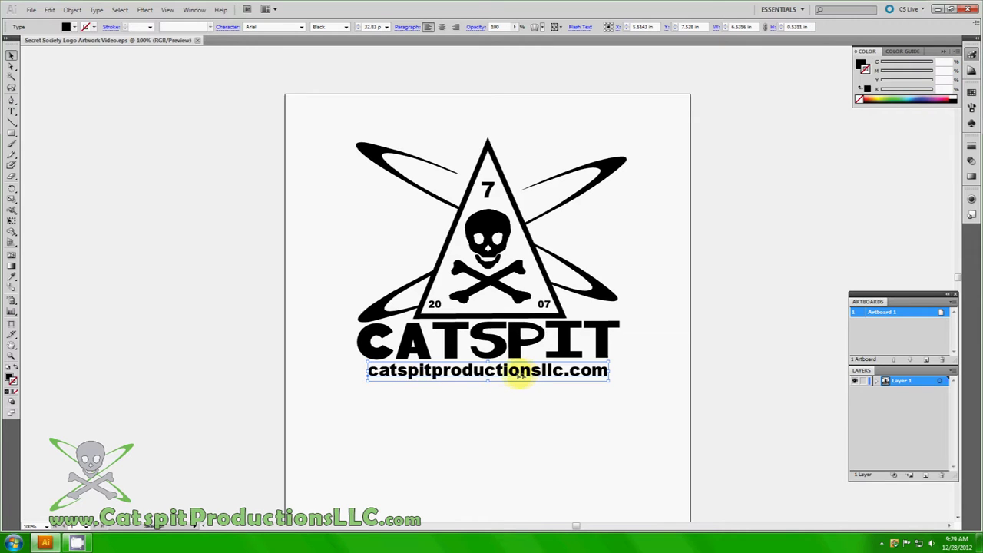
{"action": "left_click", "coordinate": [384, 247]}
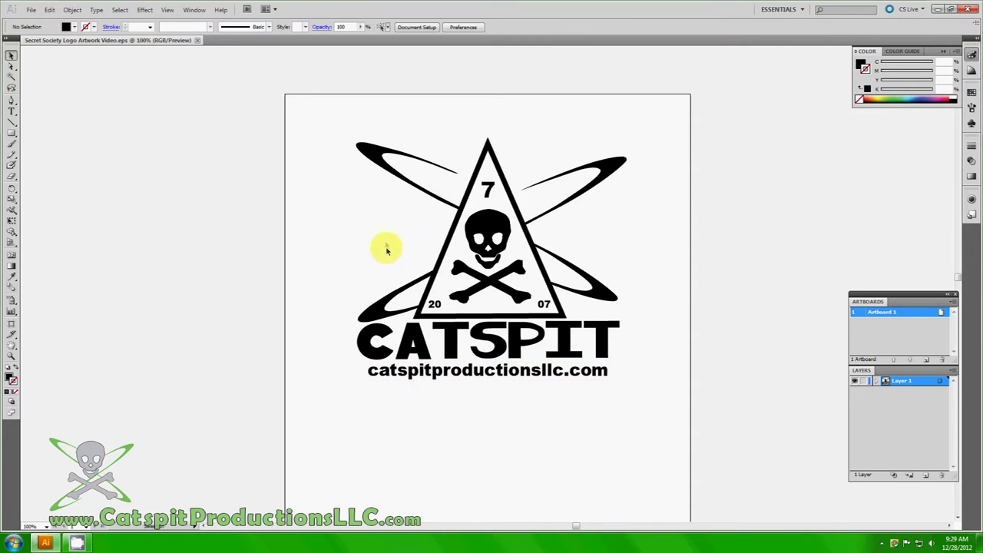
{"action": "left_click", "coordinate": [367, 148]}
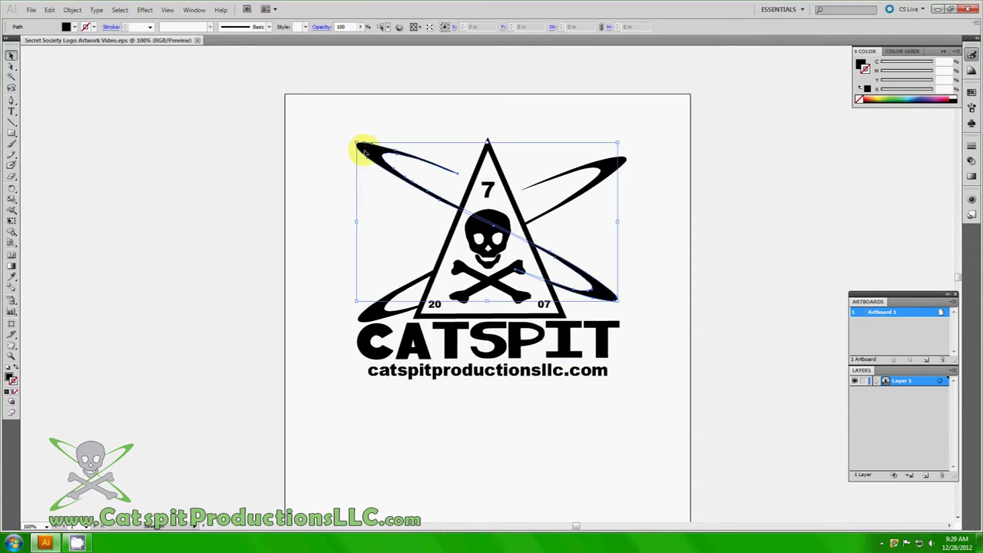
{"action": "left_click", "coordinate": [324, 191]}
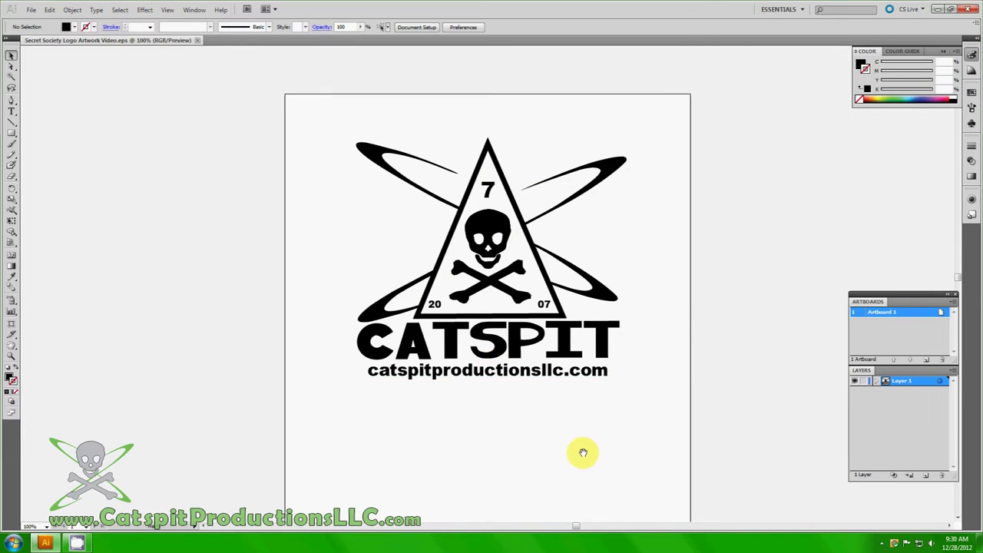
{"action": "left_click_drag", "start_coordinate": [583, 453], "coordinate": [570, 285]}
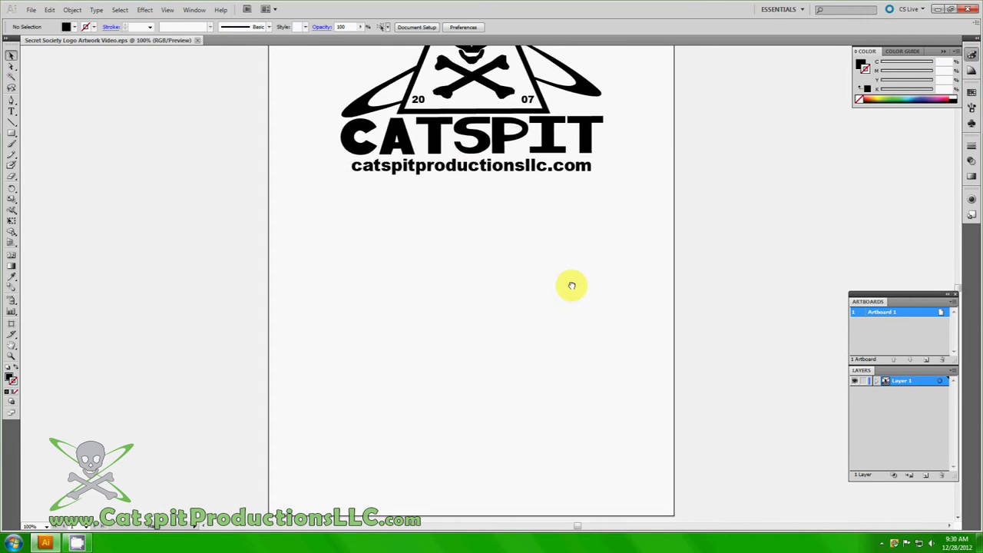
{"action": "left_click_drag", "start_coordinate": [570, 415], "coordinate": [571, 345]}
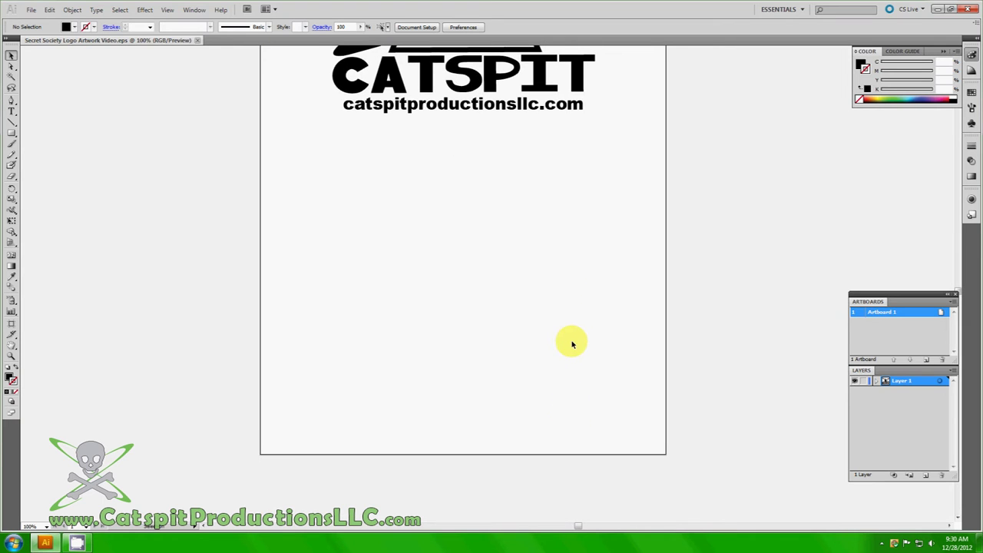
{"action": "left_click_drag", "start_coordinate": [613, 170], "coordinate": [606, 380]}
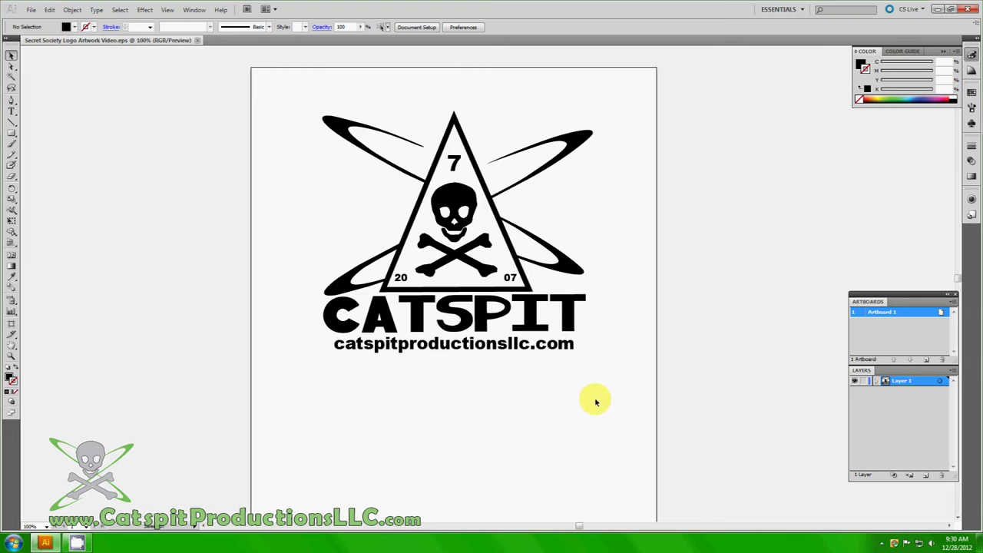
Enlarge the whole logo, stretch it to about 19.22 in wide by 10.31 in high, and inspect its edges up close.
{"action": "left_click_drag", "start_coordinate": [289, 93], "coordinate": [806, 496]}
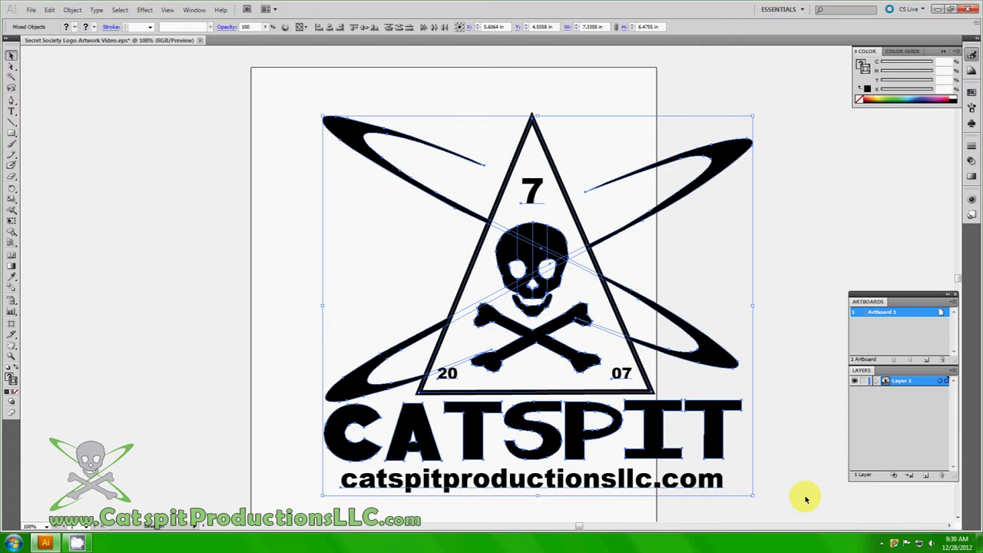
{"action": "left_click_drag", "start_coordinate": [321, 305], "coordinate": [44, 288]}
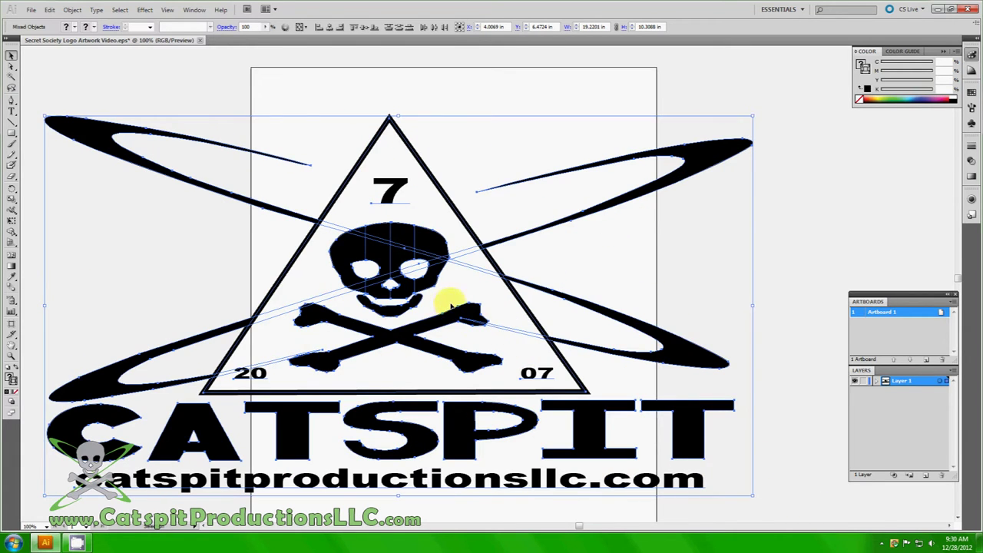
{"action": "scroll", "coordinate": [451, 306], "scroll_direction": "up", "scroll_amount": 4}
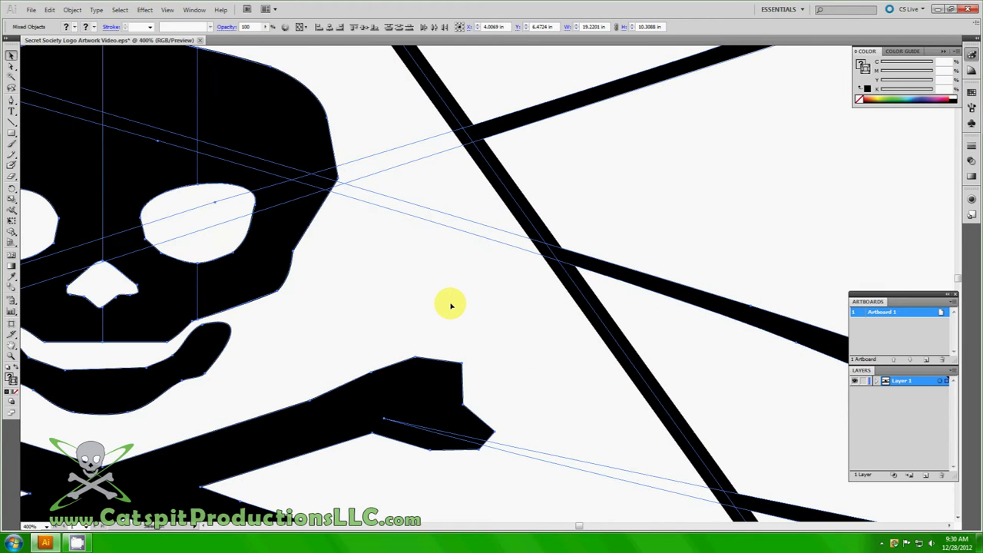
{"action": "left_click", "coordinate": [689, 178]}
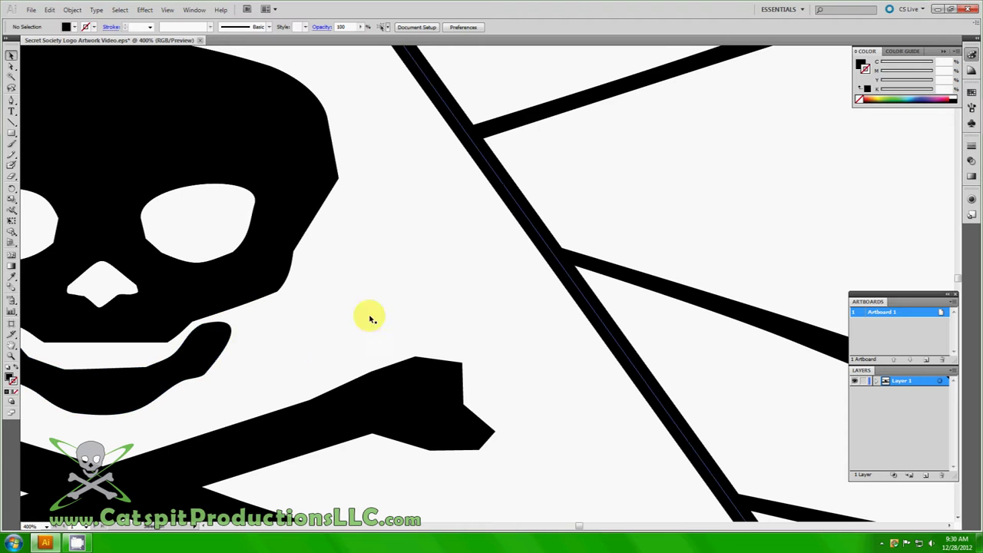
{"action": "scroll", "coordinate": [588, 382], "scroll_direction": "down", "scroll_amount": 5}
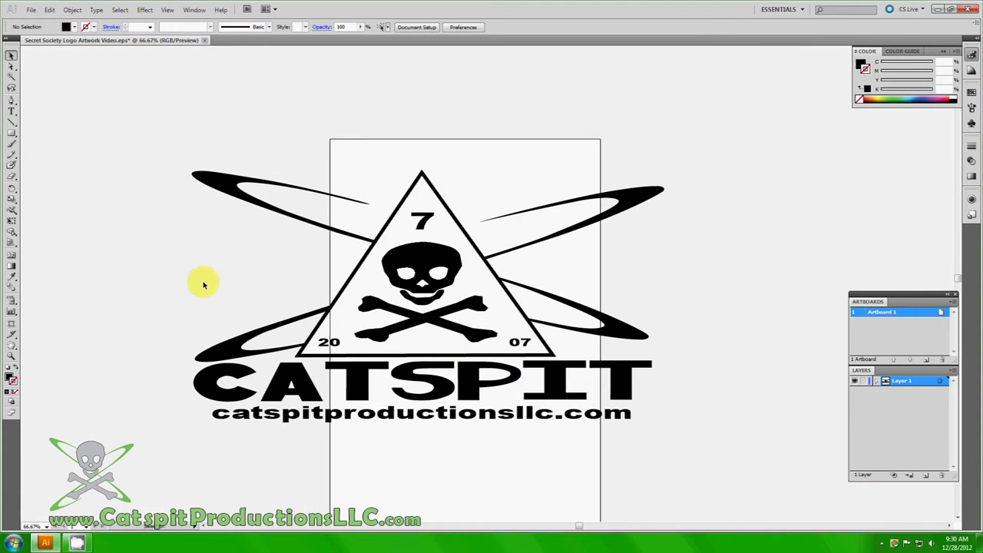
Compress the whole logo into a narrow shape and extend its height to about 11.45 in.
{"action": "left_click_drag", "start_coordinate": [160, 108], "coordinate": [691, 468]}
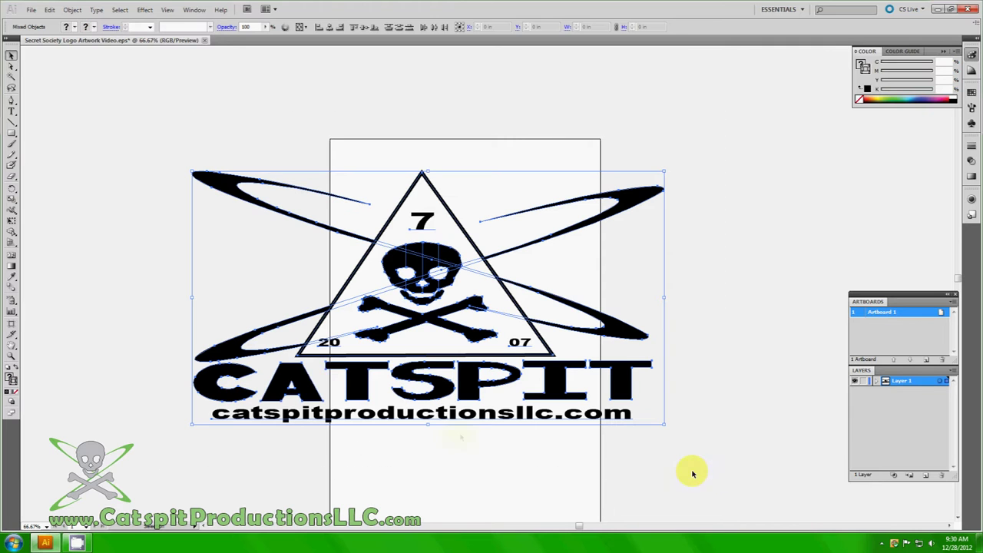
{"action": "left_click_drag", "start_coordinate": [192, 297], "coordinate": [358, 311]}
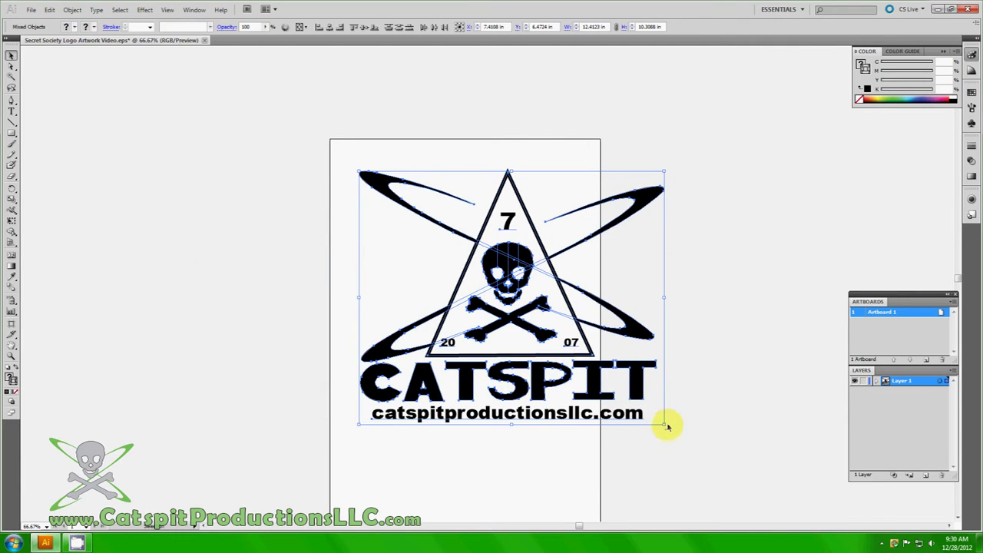
{"action": "left_click_drag", "start_coordinate": [662, 423], "coordinate": [448, 452]}
{"action": "left_click", "coordinate": [598, 387]}
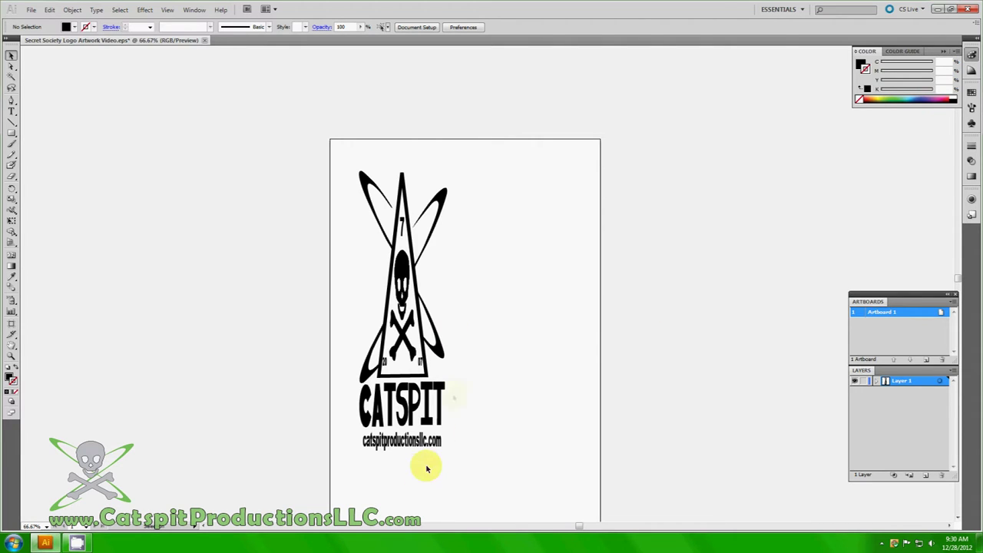
Widen the whole logo to about 9.58 in so it fits within the artboard, and deselect it.
{"action": "left_click_drag", "start_coordinate": [324, 142], "coordinate": [496, 464]}
{"action": "left_click_drag", "start_coordinate": [447, 311], "coordinate": [583, 312]}
{"action": "left_click_drag", "start_coordinate": [361, 312], "coordinate": [346, 313]}
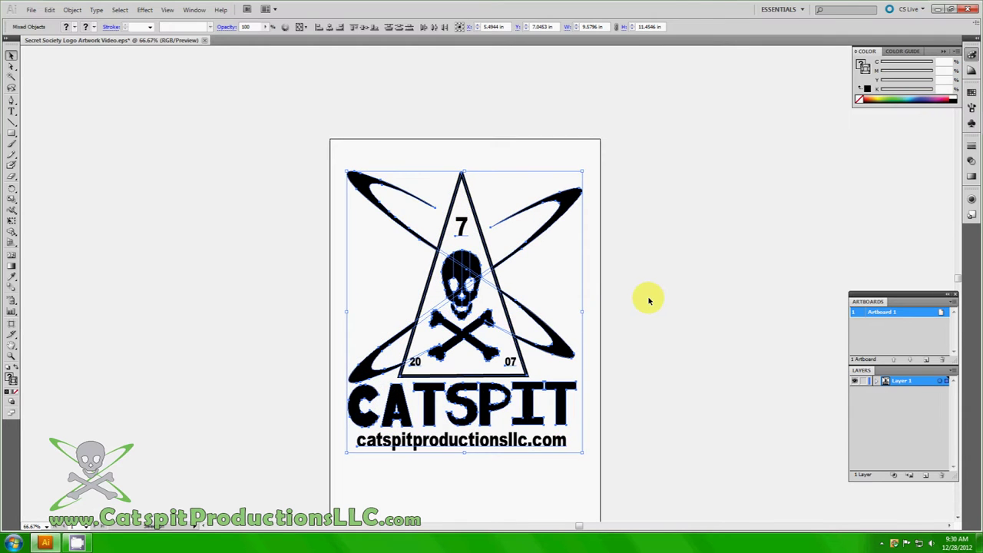
{"action": "left_click", "coordinate": [648, 300]}
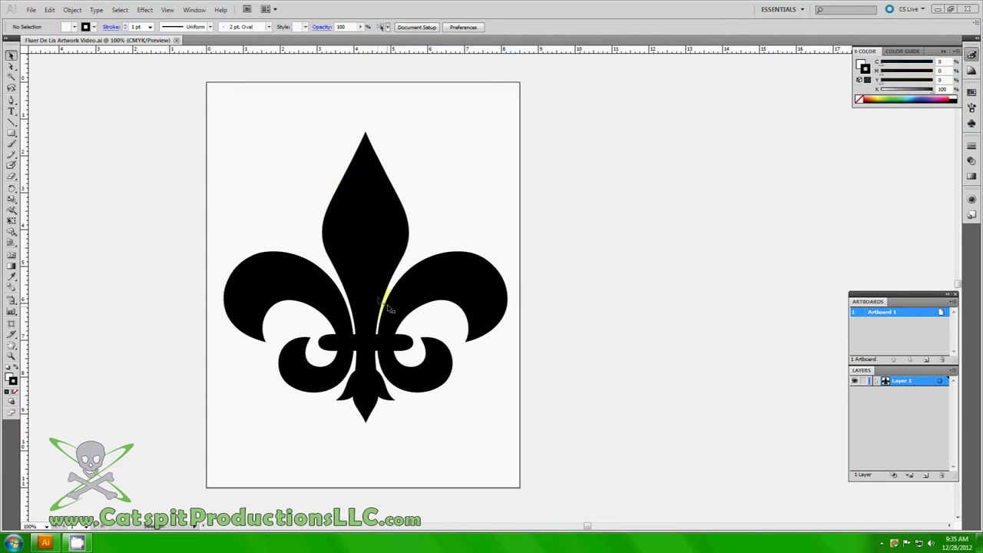
Reposition the fleur-de-lis on its artboard to about X 4.18 in, Y 5.5 in, and deselect it.
{"action": "left_click", "coordinate": [386, 257]}
{"action": "mouse_move", "coordinate": [383, 235]}
{"action": "left_mouse_down"}
{"action": "mouse_move", "coordinate": [538, 264]}
{"action": "mouse_move", "coordinate": [370, 249]}
{"action": "mouse_move", "coordinate": [394, 253]}
{"action": "mouse_move", "coordinate": [377, 248]}
{"action": "left_mouse_up"}
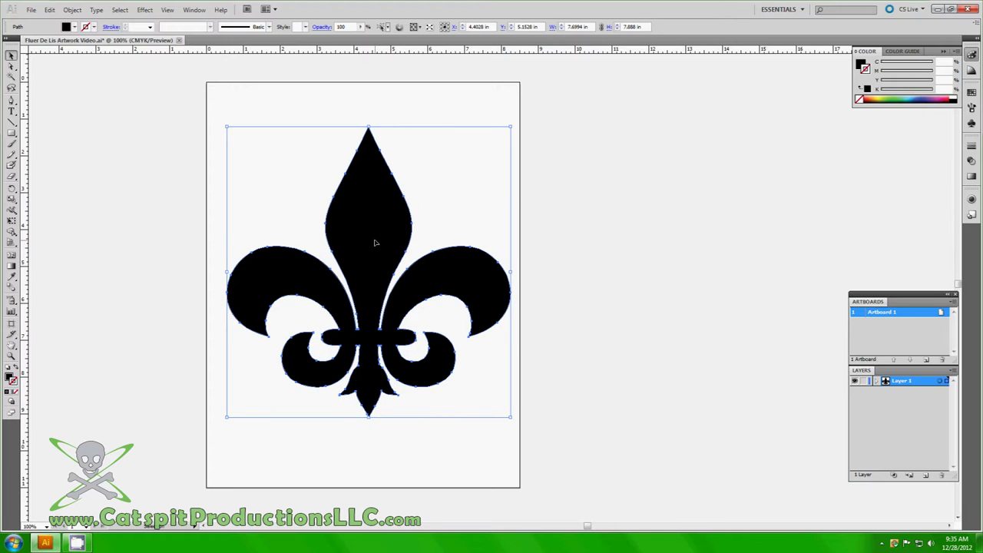
{"action": "mouse_move", "coordinate": [376, 233]}
{"action": "left_mouse_down"}
{"action": "mouse_move", "coordinate": [389, 274]}
{"action": "mouse_move", "coordinate": [387, 254]}
{"action": "mouse_move", "coordinate": [370, 251]}
{"action": "left_mouse_up"}
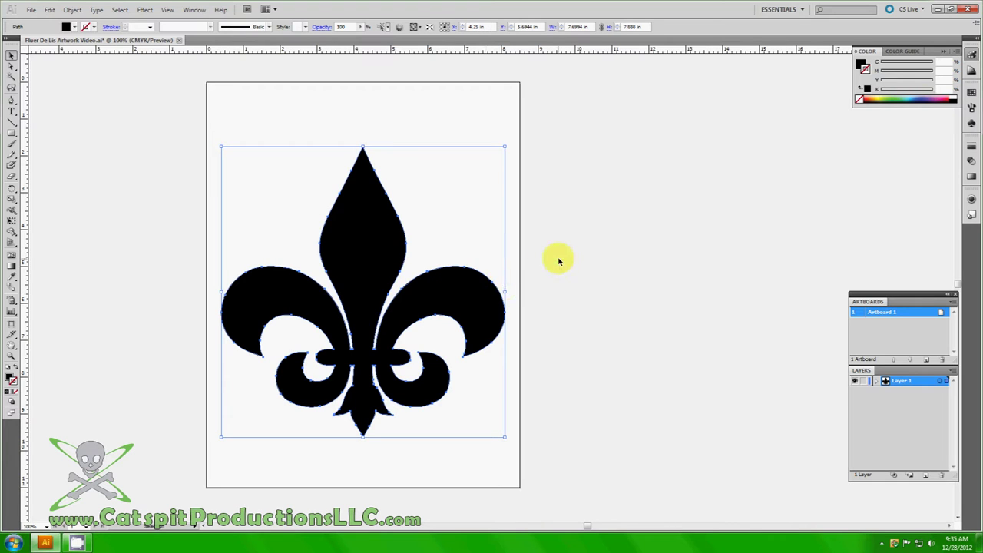
{"action": "mouse_move", "coordinate": [374, 242]}
{"action": "left_mouse_down"}
{"action": "mouse_move", "coordinate": [377, 228]}
{"action": "mouse_move", "coordinate": [365, 254]}
{"action": "mouse_move", "coordinate": [378, 243]}
{"action": "left_mouse_up"}
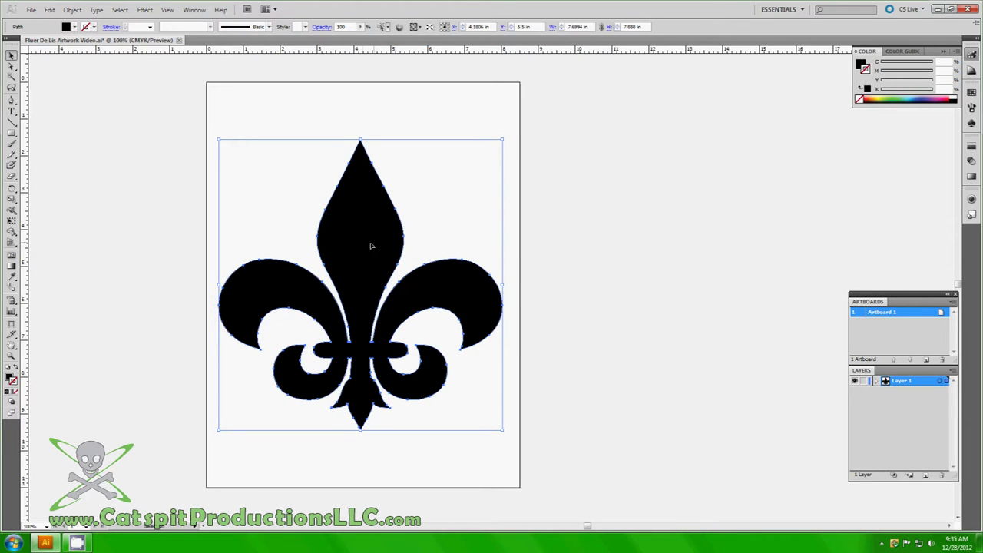
{"action": "left_click", "coordinate": [103, 121]}
Add the text "Go Team!" near the top of the artboard and set its font size to 72 pt.
{"action": "left_click", "coordinate": [11, 112]}
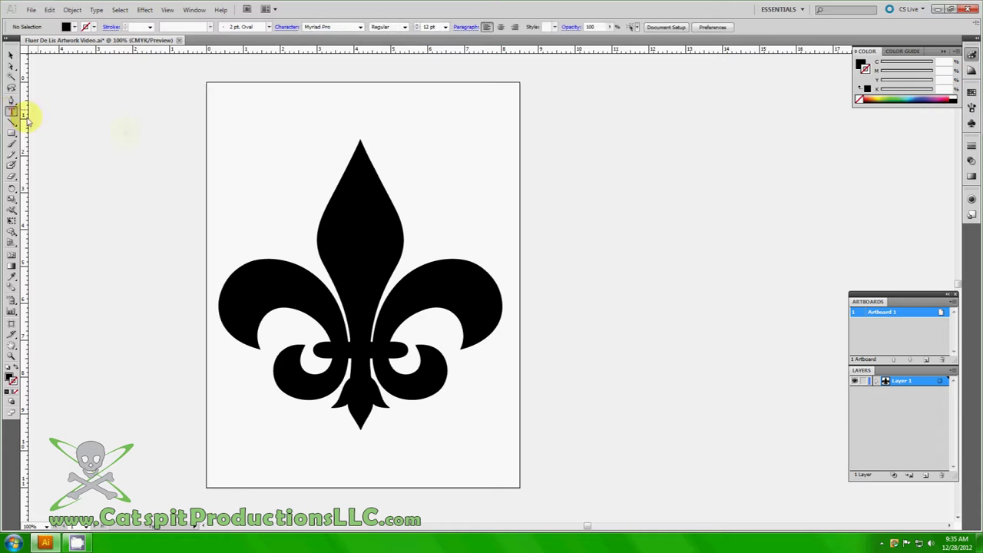
{"action": "left_click", "coordinate": [252, 138]}
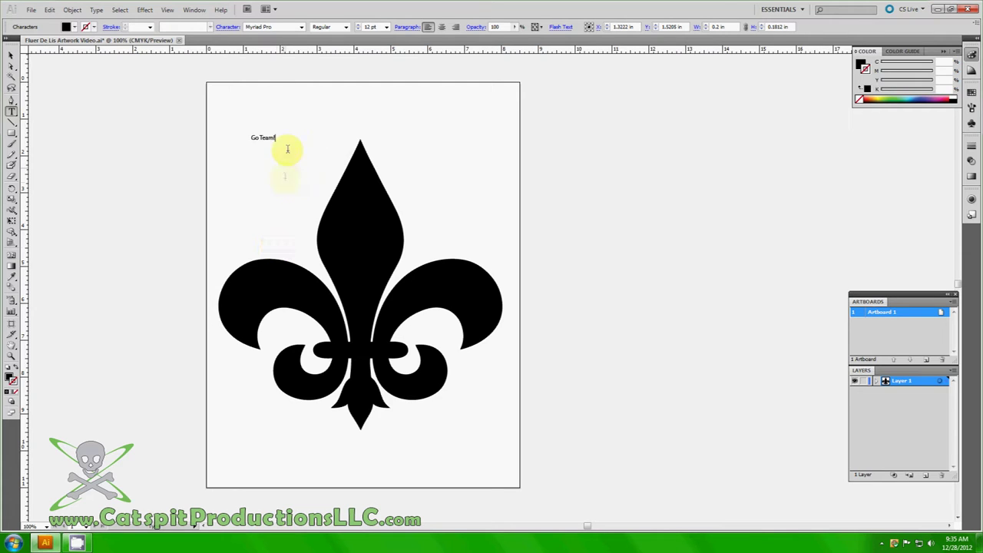
{"action": "left_click_drag", "start_coordinate": [279, 138], "coordinate": [258, 139]}
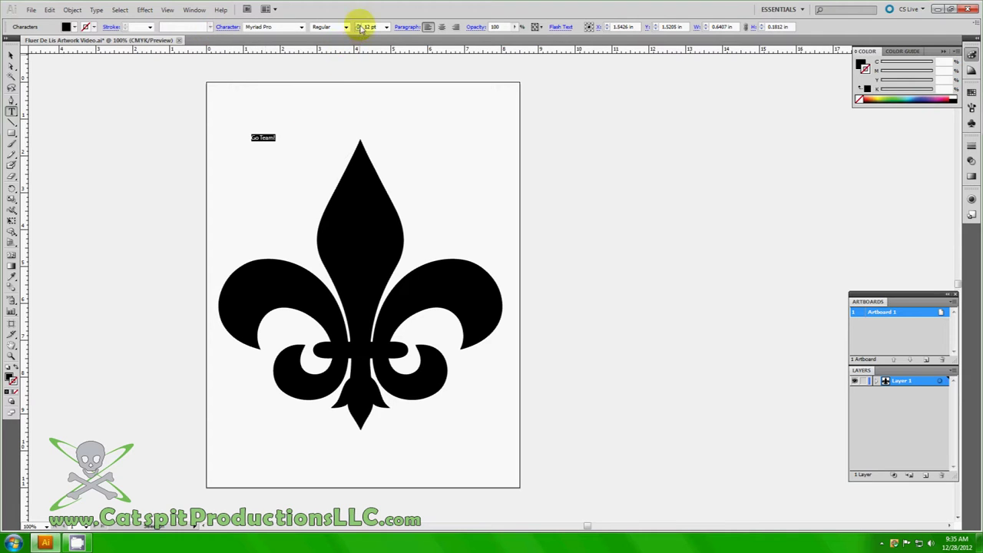
{"action": "left_click", "coordinate": [358, 25]}
{"action": "left_click", "coordinate": [385, 27]}
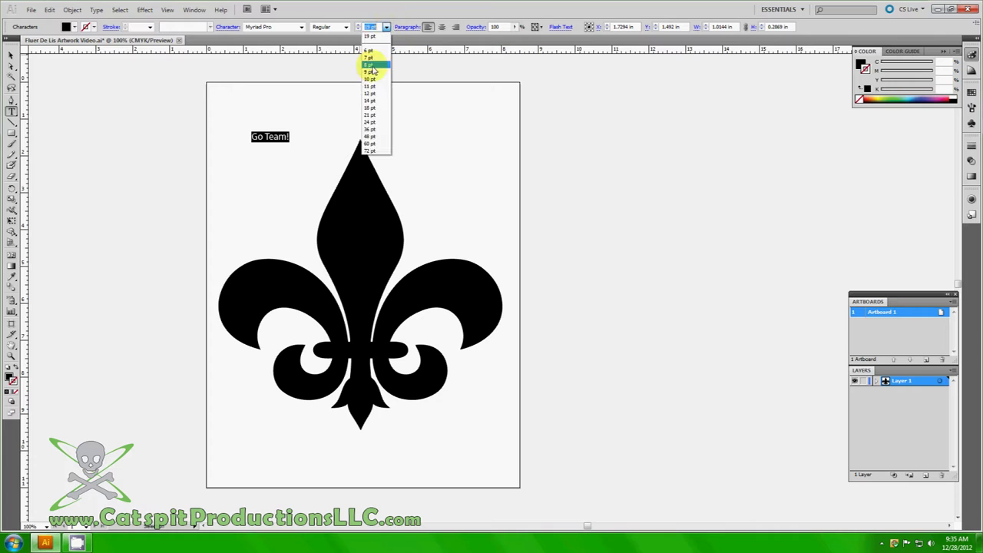
{"action": "left_click", "coordinate": [370, 151]}
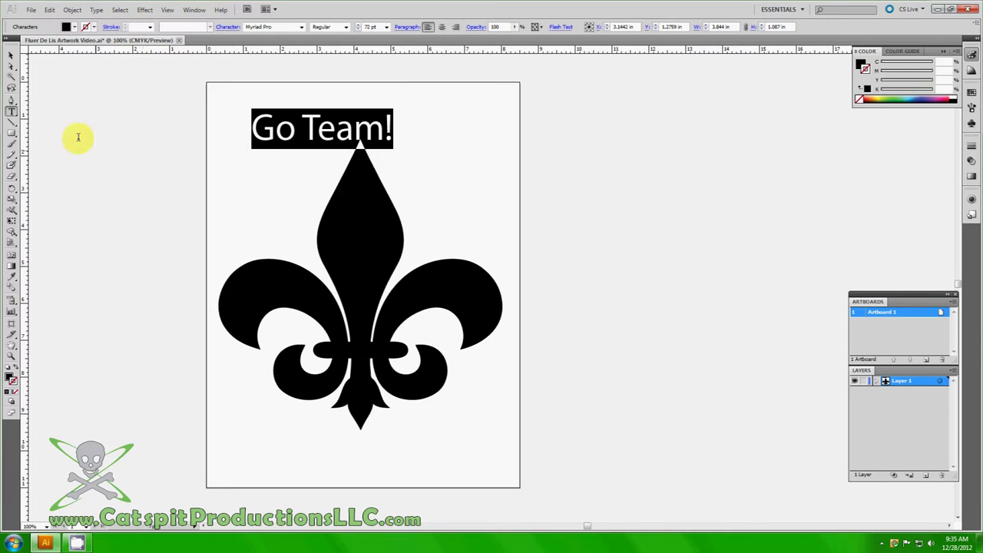
Scale the "Go Team!" text with Free Transform to about 7.17 in wide by 2.03 in high.
{"action": "left_click", "coordinate": [11, 55]}
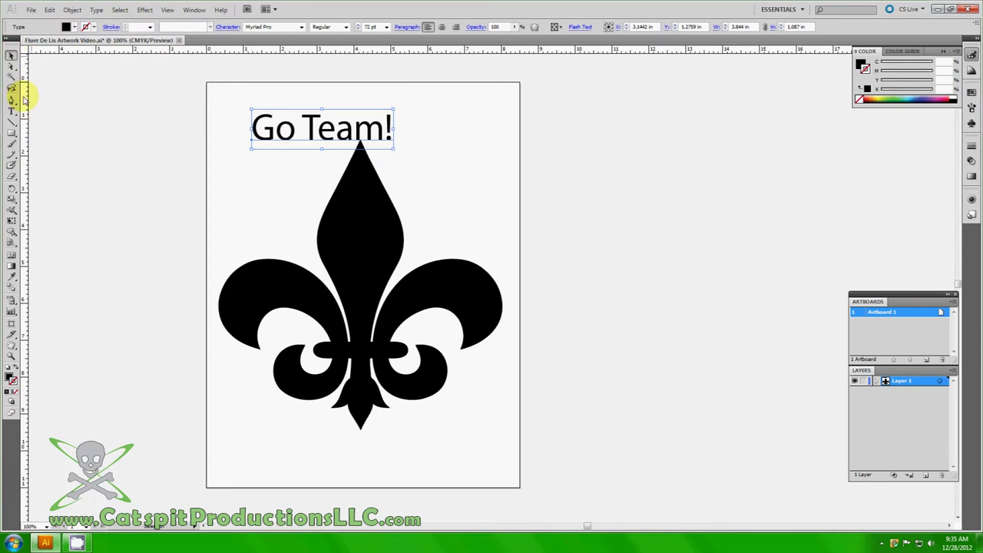
{"action": "left_click", "coordinate": [12, 220]}
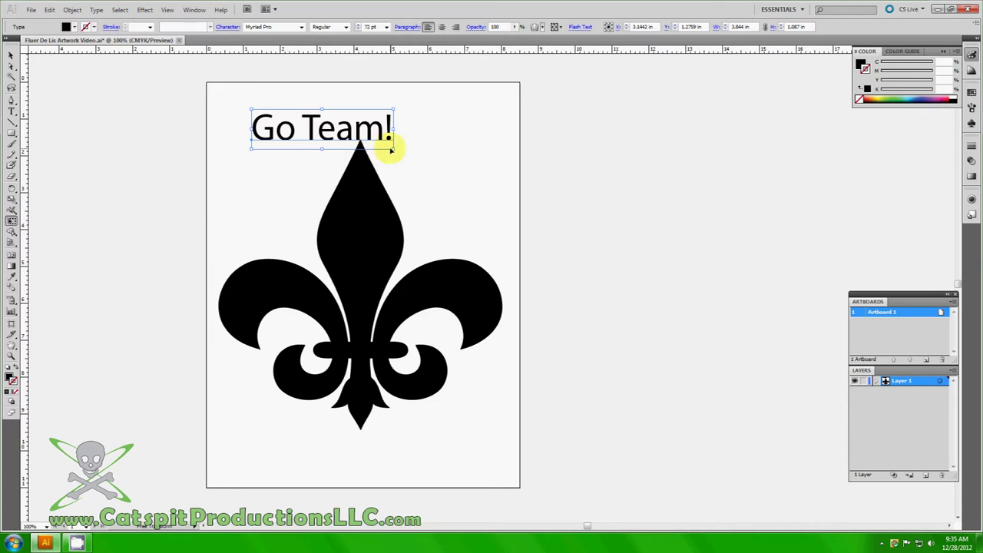
{"action": "left_click_drag", "start_coordinate": [393, 147], "coordinate": [503, 229]}
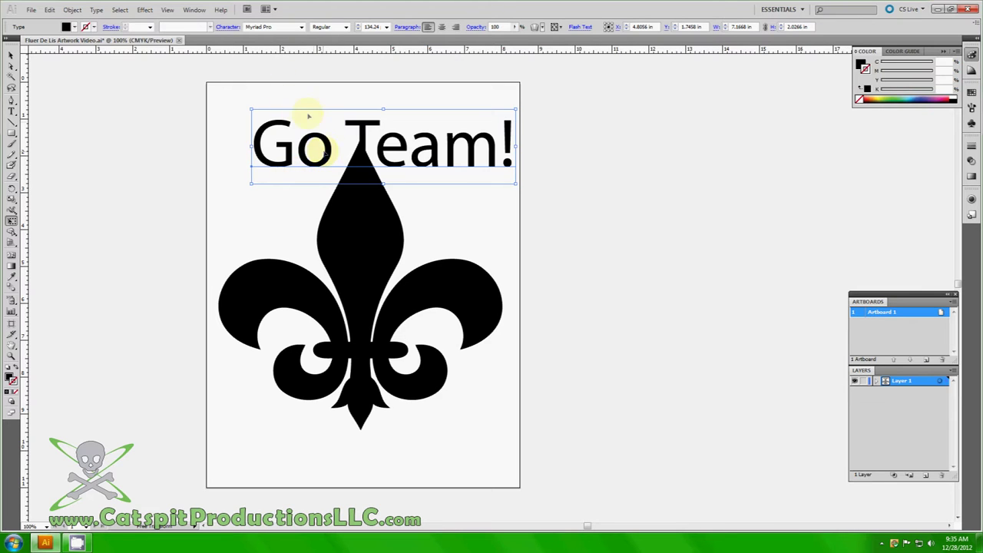
Change the font of the whole "Go Team!" text to Old English Text MT.
{"action": "left_click", "coordinate": [11, 112]}
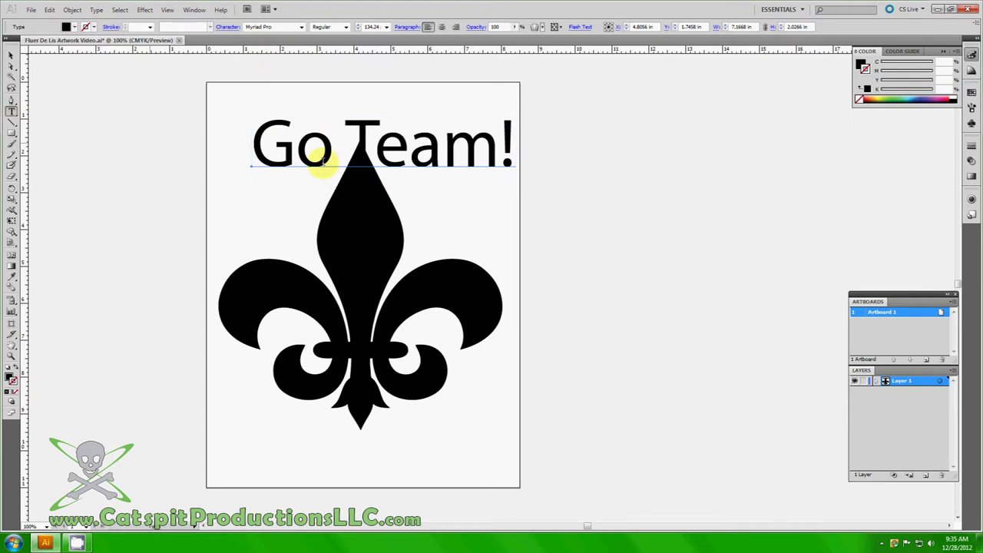
{"action": "double_click", "coordinate": [444, 162]}
{"action": "triple_click", "coordinate": [441, 159]}
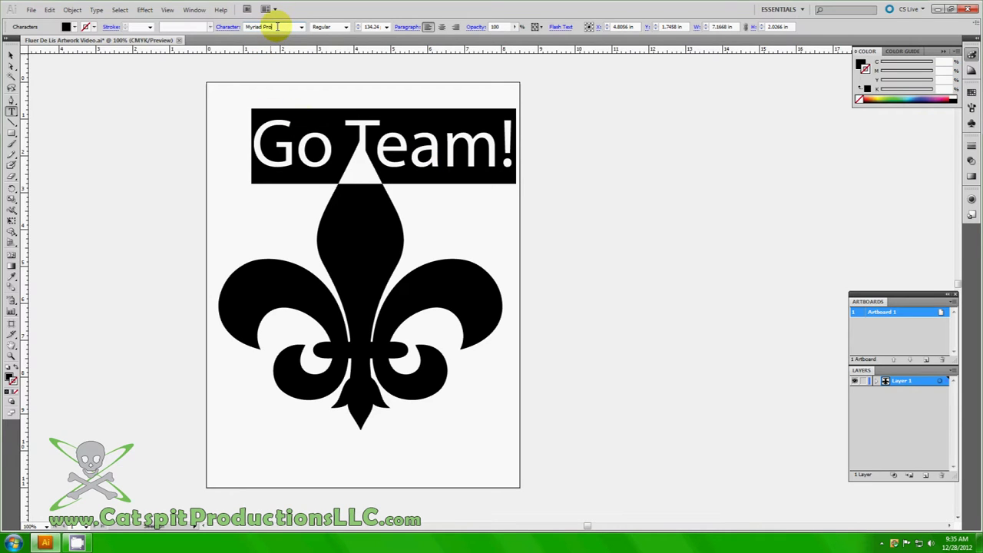
{"action": "left_click", "coordinate": [277, 26]}
{"action": "type", "text": "Niagara"}
{"action": "key", "text": "Return"}
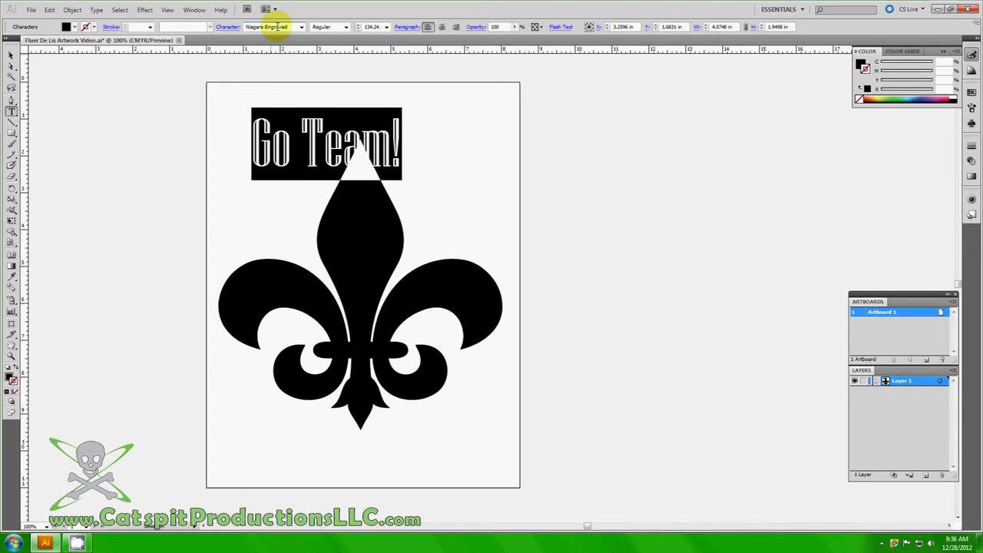
{"action": "key", "text": "Down"}
{"action": "key", "text": "Down"}
{"action": "key", "text": "Down"}
{"action": "key", "text": "Down"}
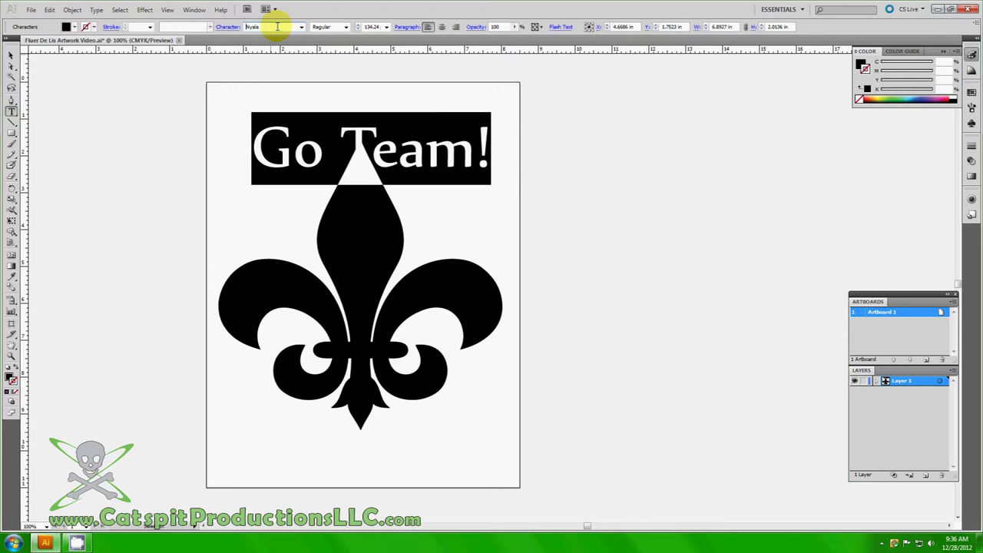
{"action": "key", "text": "Return"}
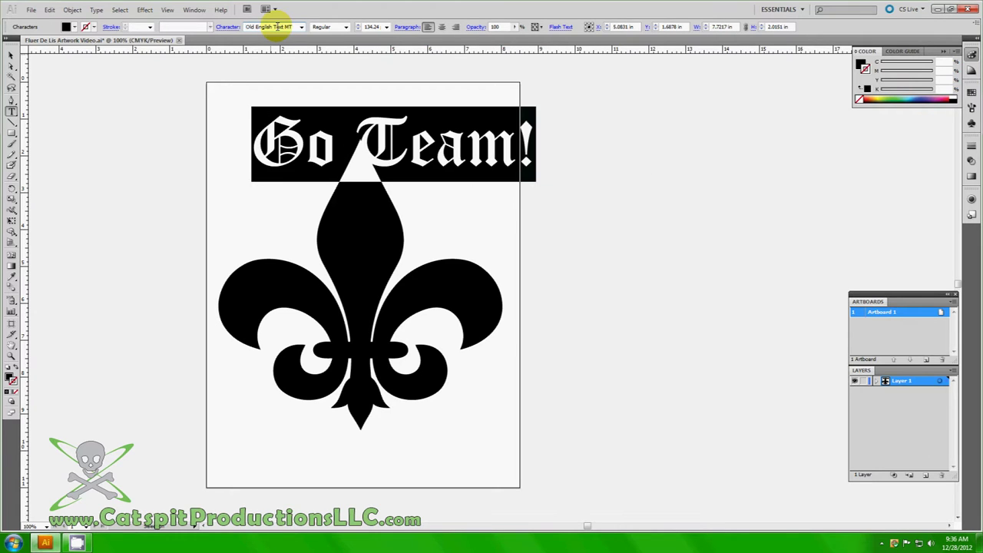
Move the "Go Team!" text over the tip of the fleur-de-lis, to about X 4.33 in, Y 2.17 in.
{"action": "left_click", "coordinate": [14, 60]}
{"action": "left_click_drag", "start_coordinate": [387, 168], "coordinate": [371, 217]}
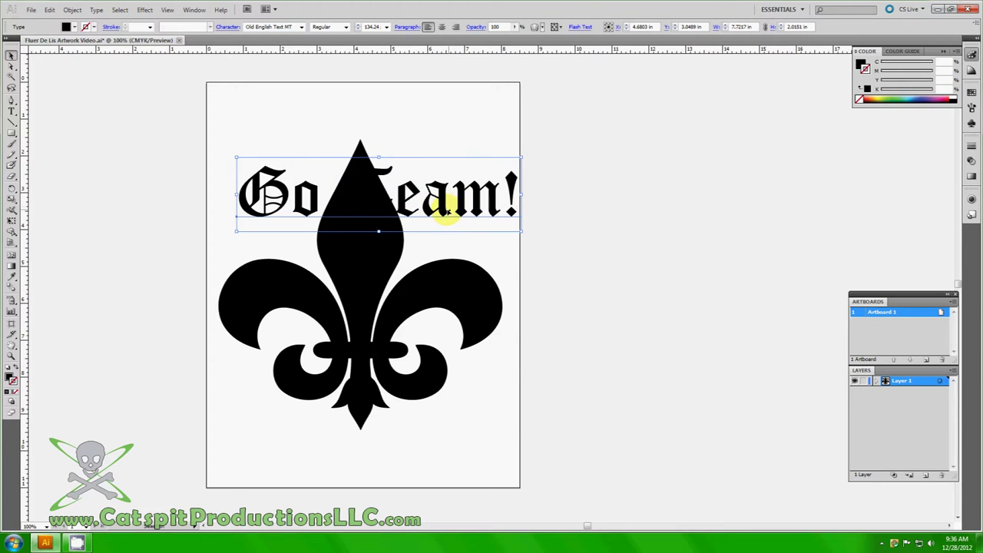
{"action": "left_click_drag", "start_coordinate": [443, 212], "coordinate": [430, 181]}
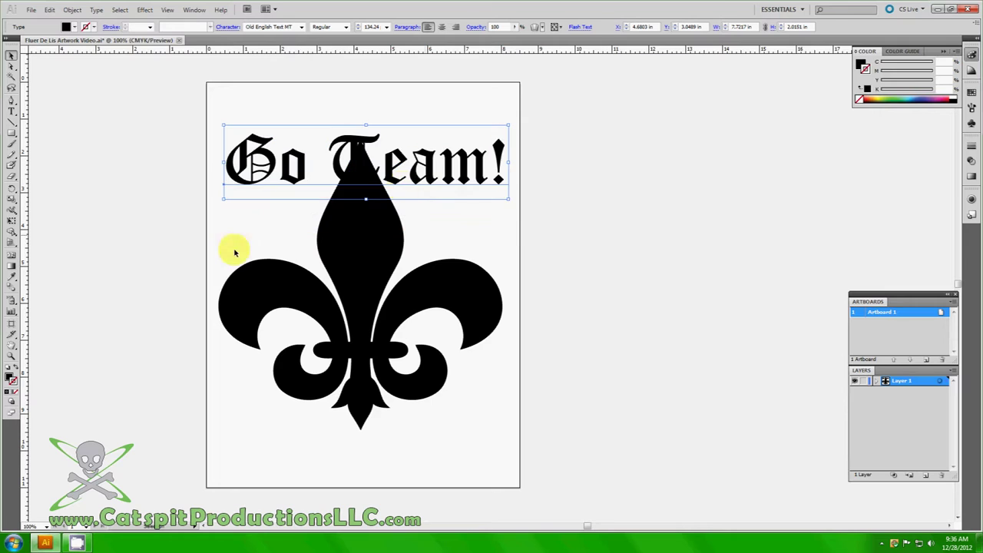
Rotate the "Go Team!" text counterclockwise so it slants upward, move it down to about X 4.13 in, Y 4.05 in, and deselect it.
{"action": "left_click", "coordinate": [13, 189]}
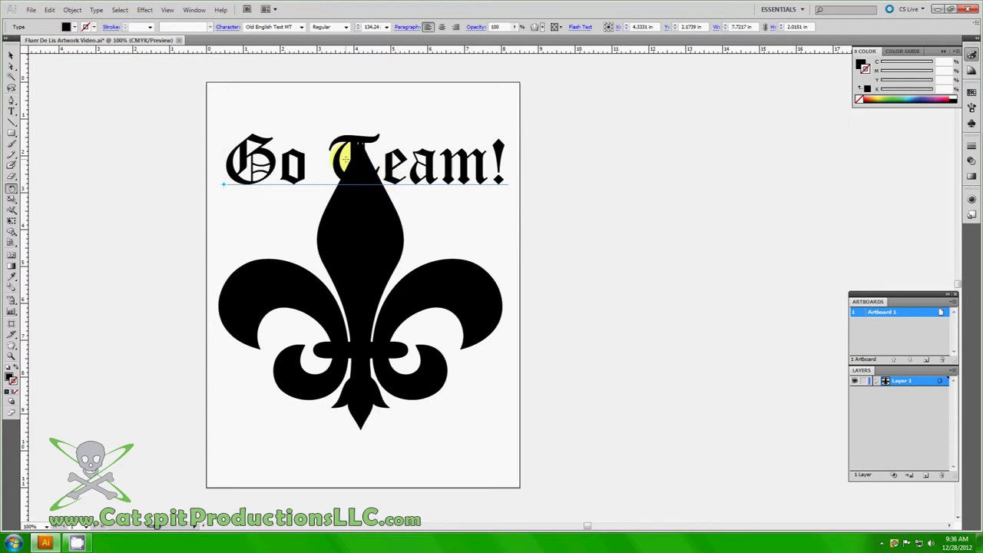
{"action": "left_click_drag", "start_coordinate": [228, 159], "coordinate": [235, 209]}
{"action": "left_click", "coordinate": [10, 56]}
{"action": "left_click_drag", "start_coordinate": [365, 170], "coordinate": [358, 243]}
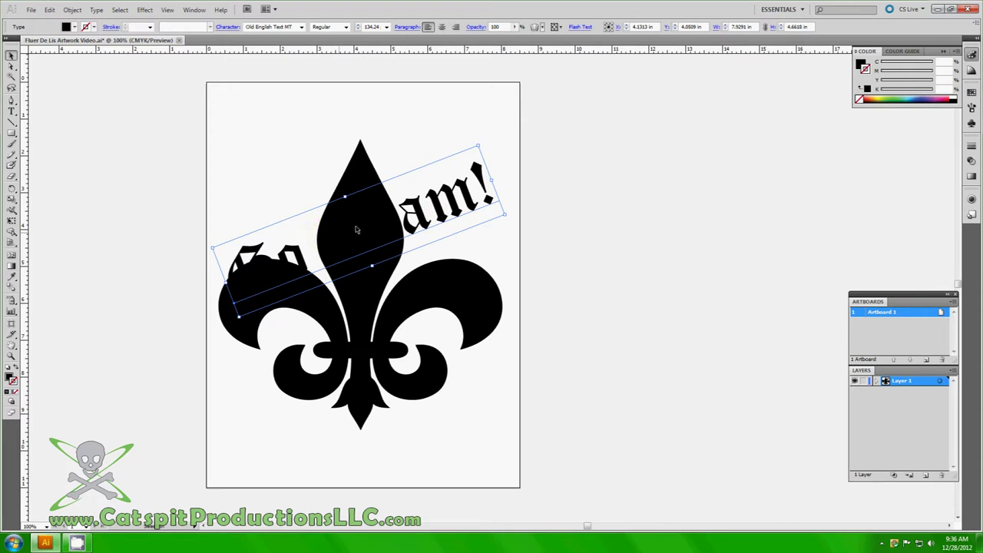
{"action": "left_click", "coordinate": [356, 167]}
{"action": "left_click", "coordinate": [342, 115]}
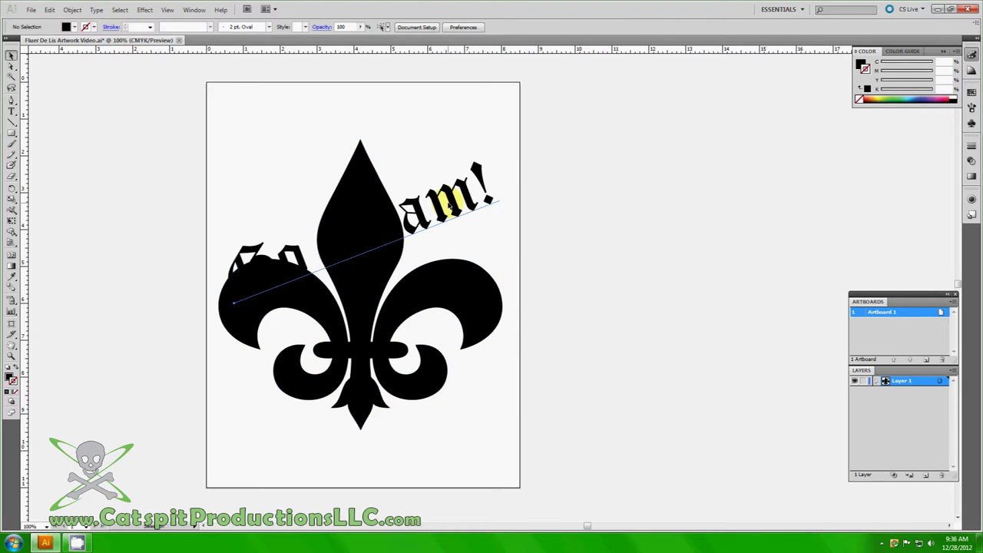
Give the "Go Team!" text a white (FFFFFF) stroke, keeping its black fill.
{"action": "left_click", "coordinate": [449, 204]}
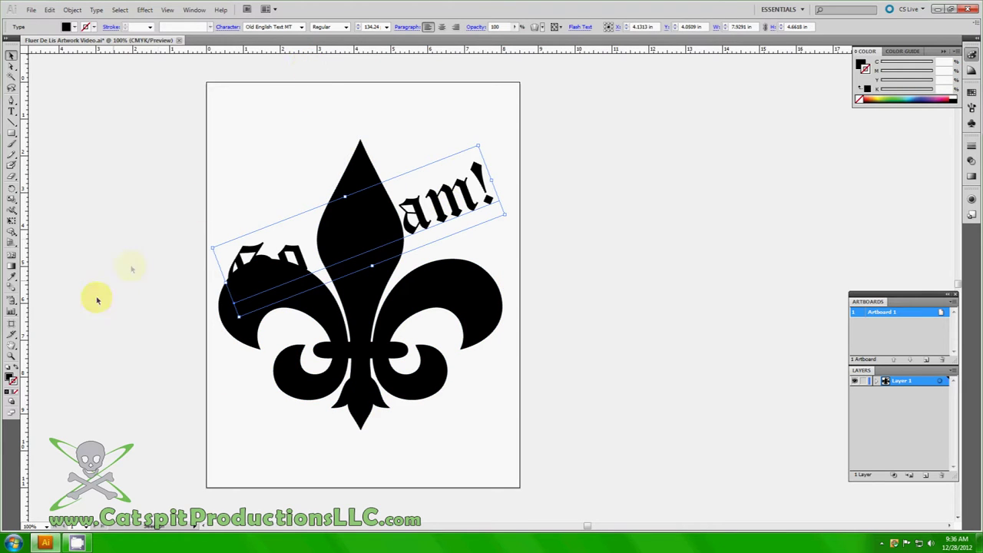
{"action": "double_click", "coordinate": [11, 377]}
{"action": "left_click_drag", "start_coordinate": [405, 231], "coordinate": [363, 208]}
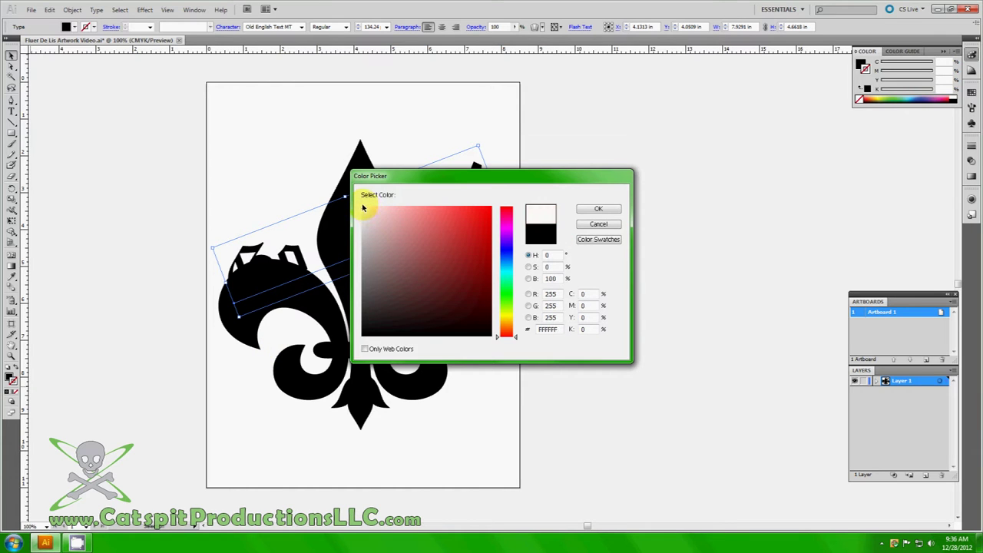
{"action": "left_click", "coordinate": [596, 209]}
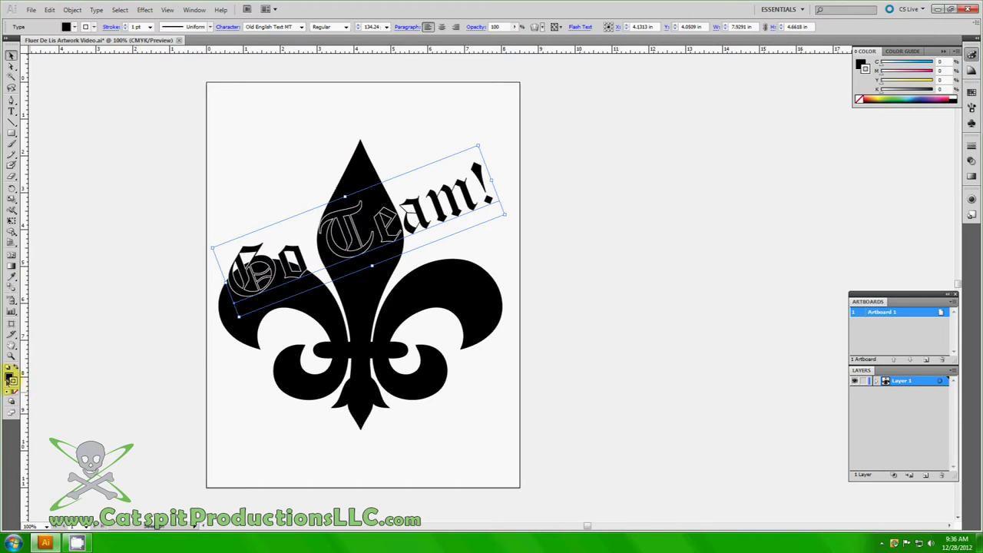
{"action": "double_click", "coordinate": [12, 380]}
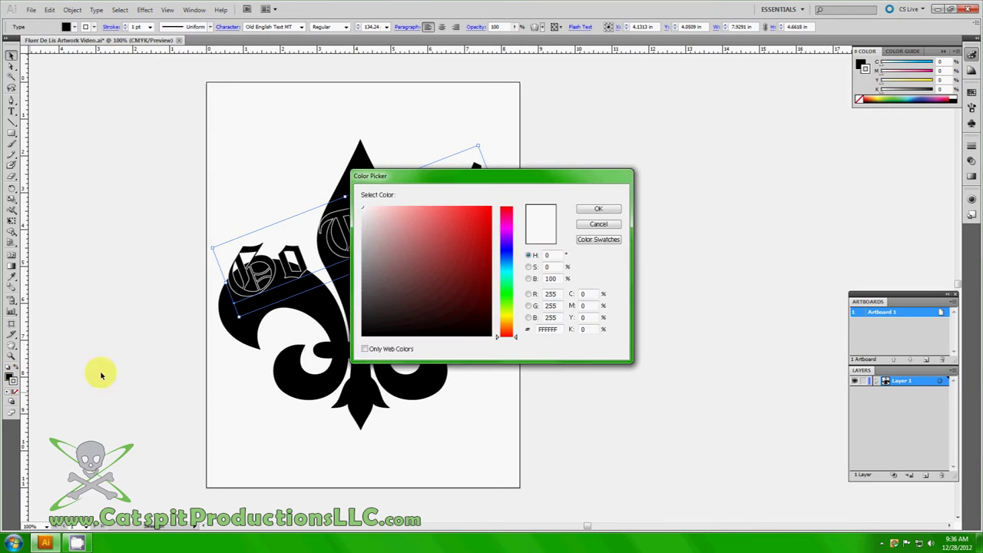
{"action": "mouse_move", "coordinate": [381, 226]}
{"action": "left_mouse_down"}
{"action": "mouse_move", "coordinate": [408, 268]}
{"action": "mouse_move", "coordinate": [440, 275]}
{"action": "mouse_move", "coordinate": [366, 220]}
{"action": "mouse_move", "coordinate": [362, 203]}
{"action": "left_mouse_up"}
{"action": "left_click", "coordinate": [592, 209]}
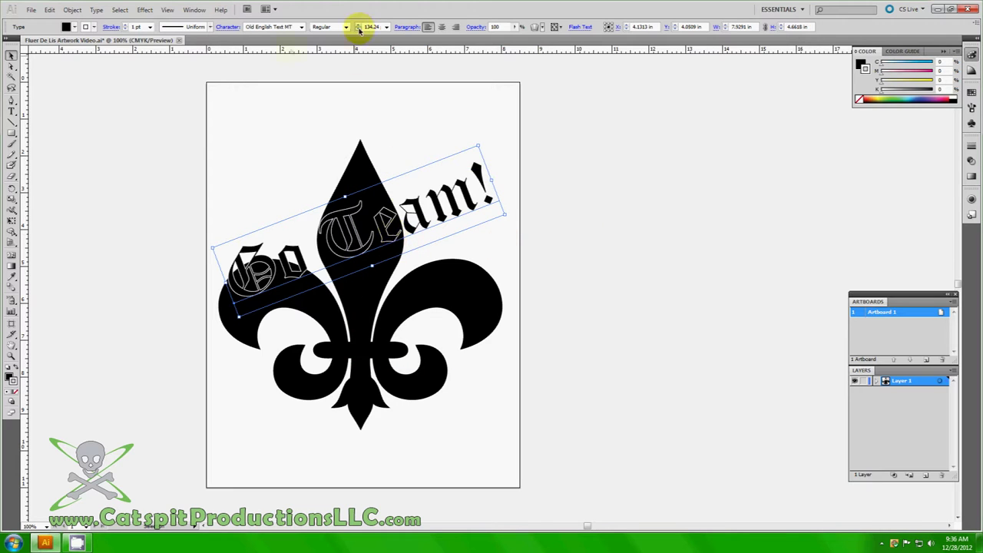
Try stroke weights of 2 pt and 3 pt on the "Go Team!" text, and return it to 1 pt.
{"action": "left_click", "coordinate": [127, 26]}
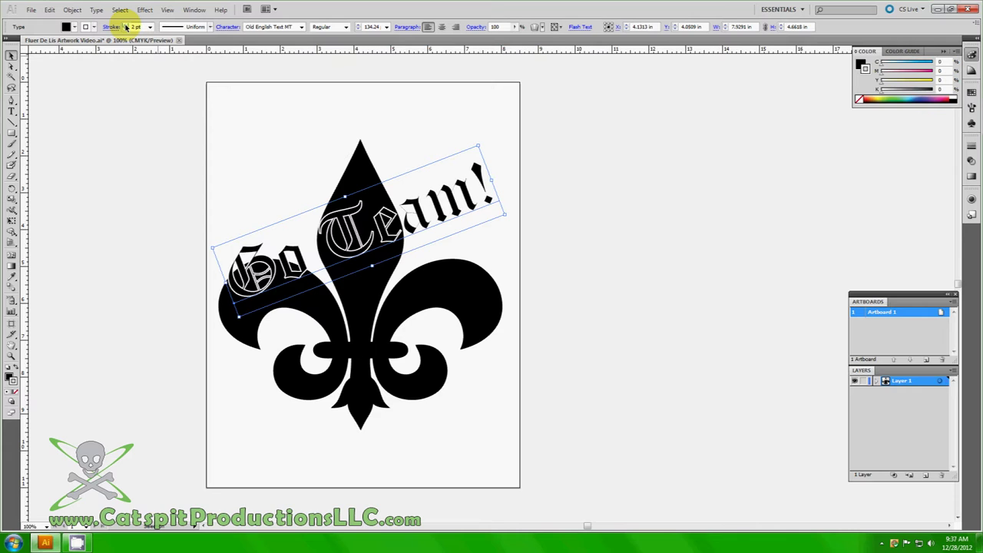
{"action": "left_click", "coordinate": [127, 27]}
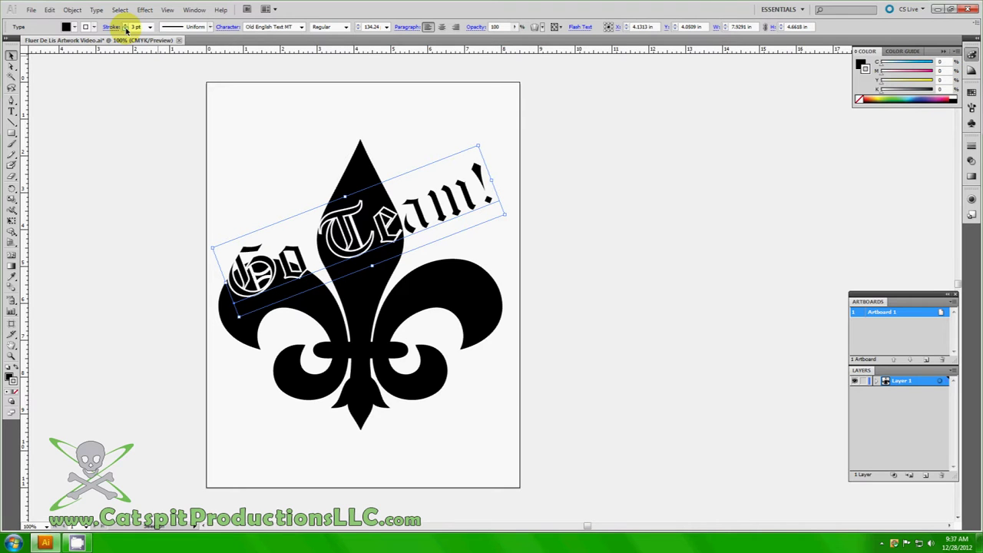
{"action": "left_click", "coordinate": [126, 27]}
{"action": "left_click", "coordinate": [126, 27]}
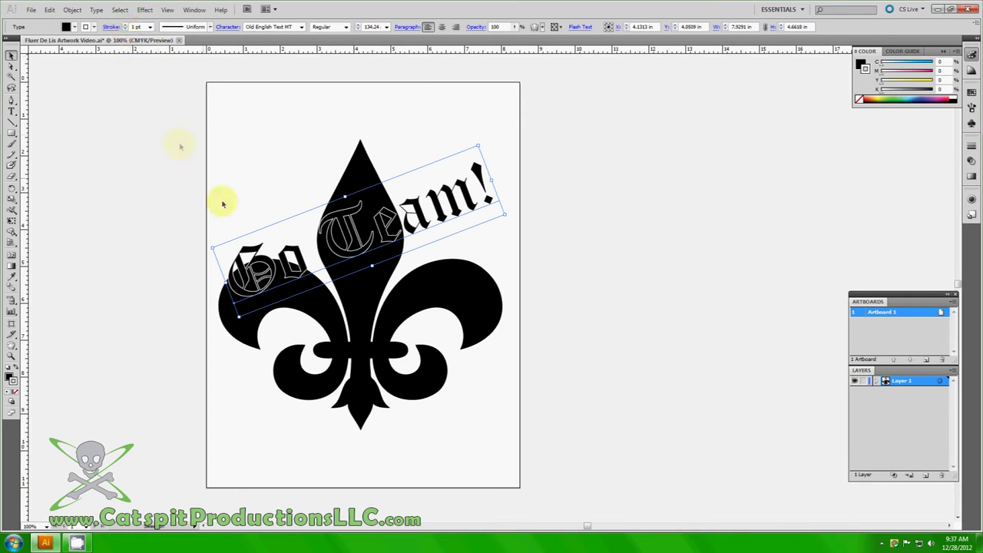
Move the slanted text up to about X 4.12 in, Y 3.54 in, compare a 2 pt stroke, restore 1 pt, and deselect it.
{"action": "mouse_move", "coordinate": [367, 249]}
{"action": "left_mouse_down"}
{"action": "mouse_move", "coordinate": [359, 228]}
{"action": "mouse_move", "coordinate": [390, 223]}
{"action": "left_mouse_up"}
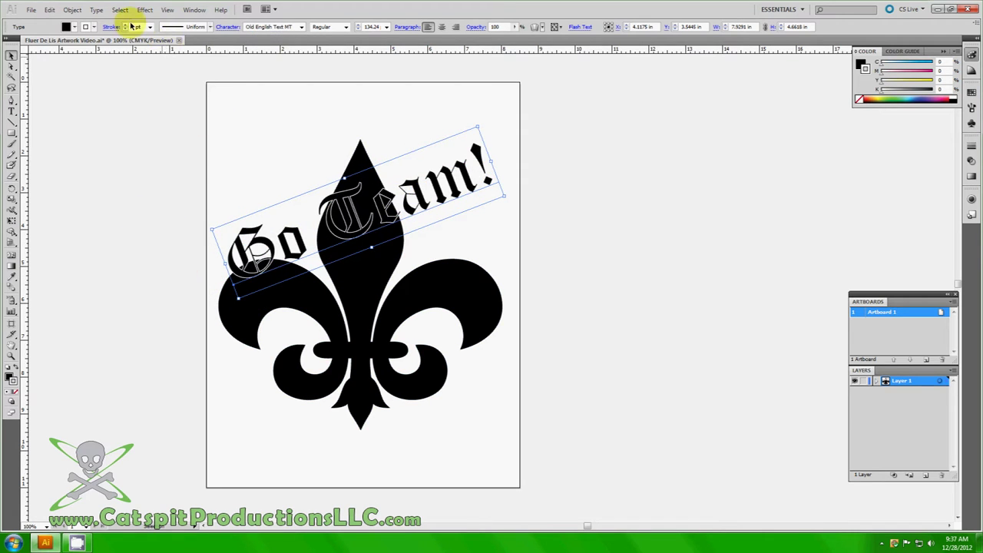
{"action": "left_click", "coordinate": [128, 27]}
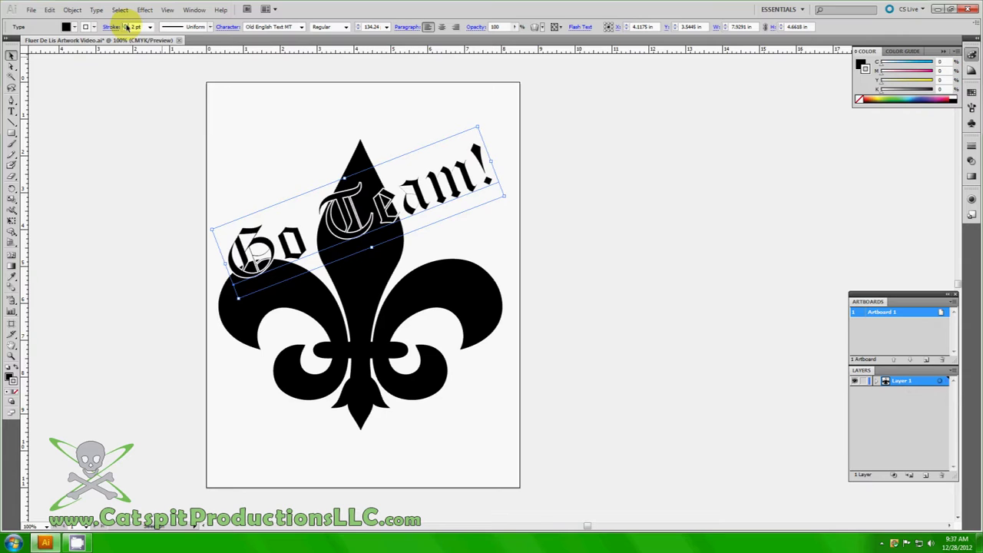
{"action": "left_click", "coordinate": [126, 29]}
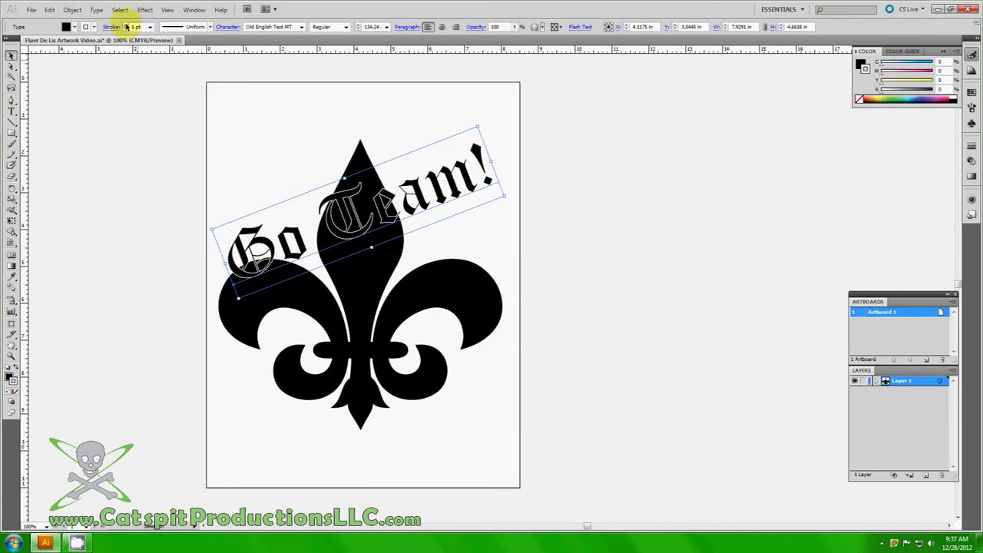
{"action": "left_click", "coordinate": [127, 27]}
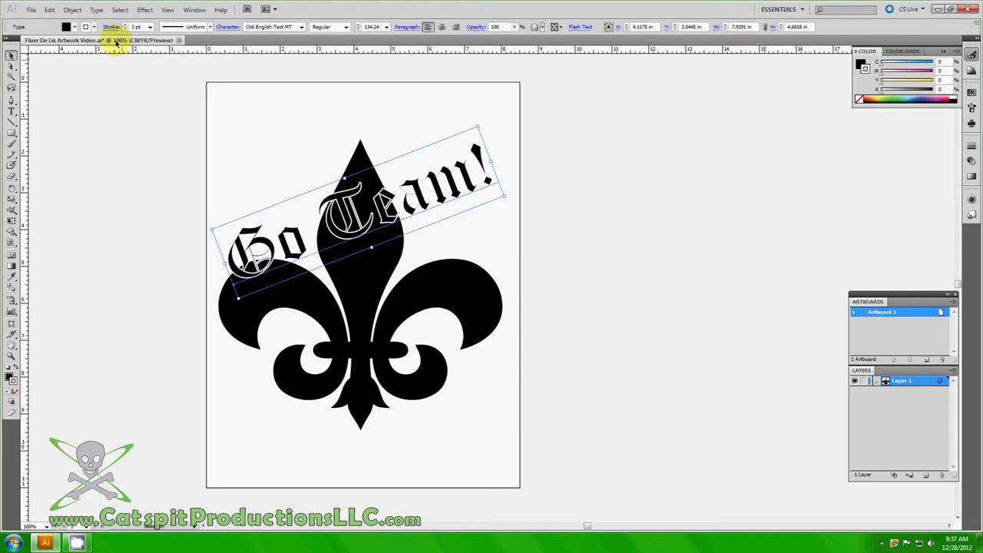
{"action": "left_click", "coordinate": [123, 30]}
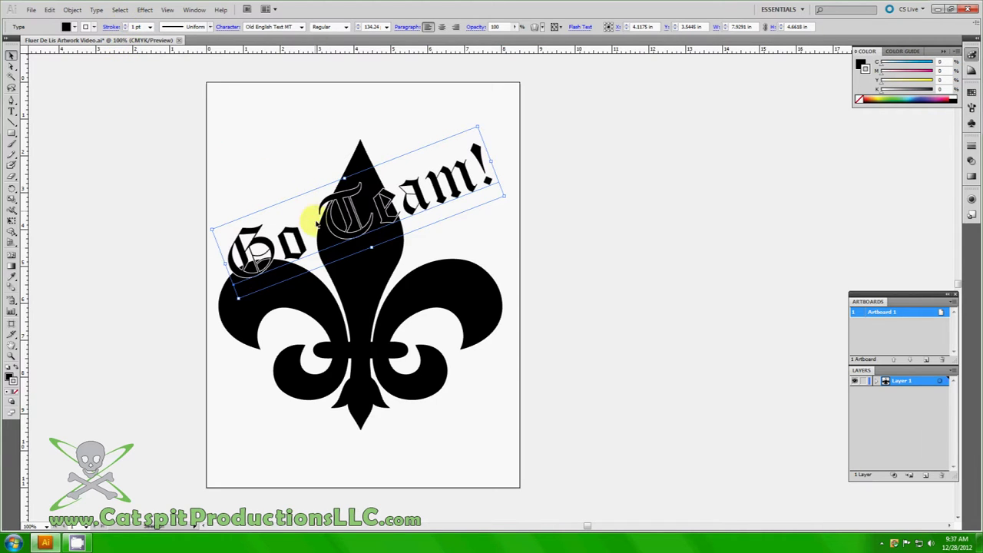
{"action": "left_click", "coordinate": [156, 167]}
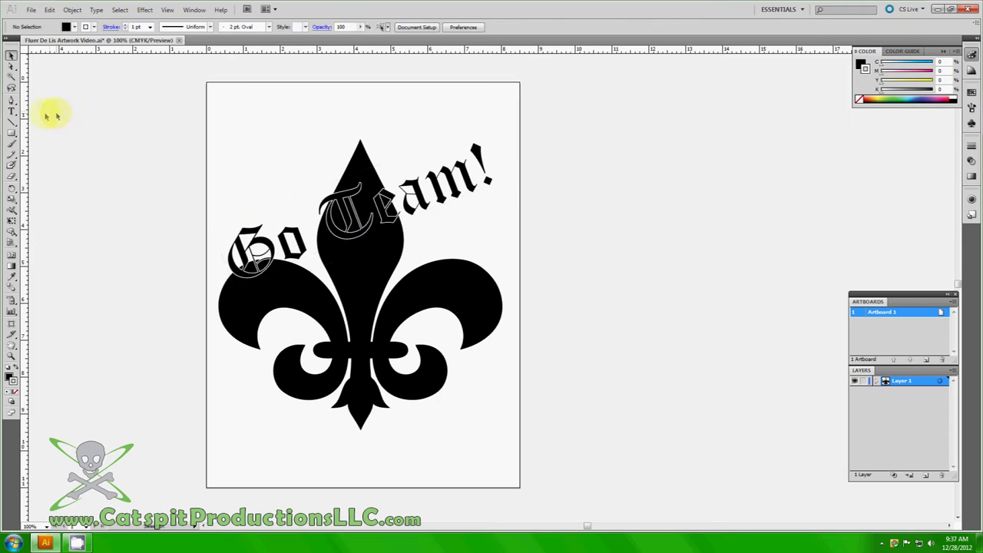
Add the text "Catspit" over the lower part of the fleur-de-lis and set its font size to 79 pt.
{"action": "left_click", "coordinate": [11, 111]}
{"action": "left_click", "coordinate": [255, 395]}
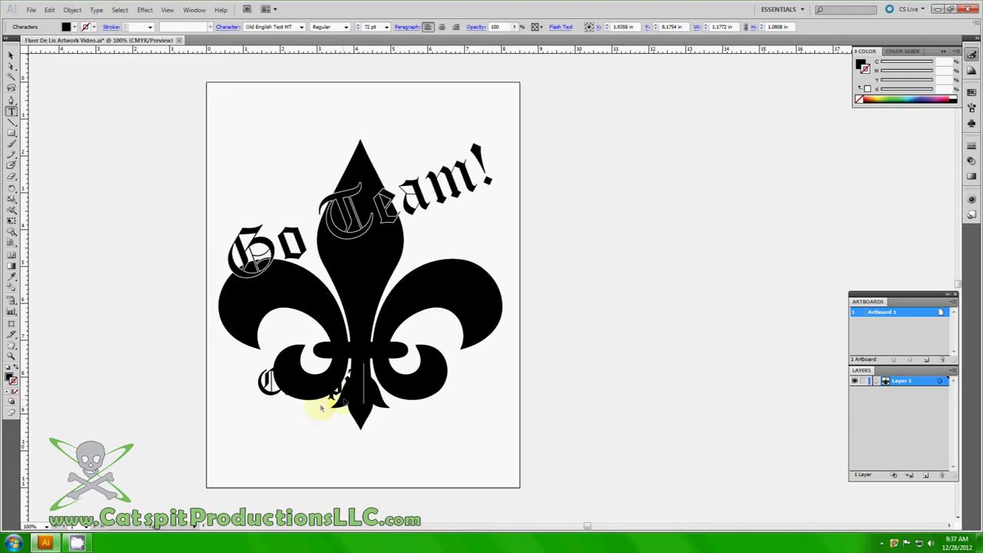
{"action": "left_click_drag", "start_coordinate": [362, 392], "coordinate": [237, 392]}
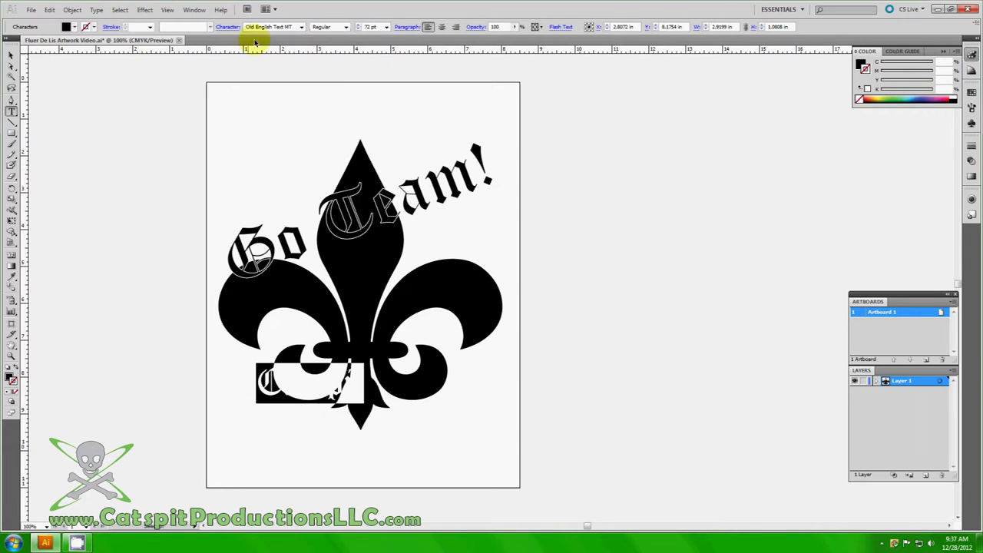
{"action": "left_click", "coordinate": [358, 27]}
{"action": "left_click", "coordinate": [358, 27]}
{"action": "left_click", "coordinate": [358, 26]}
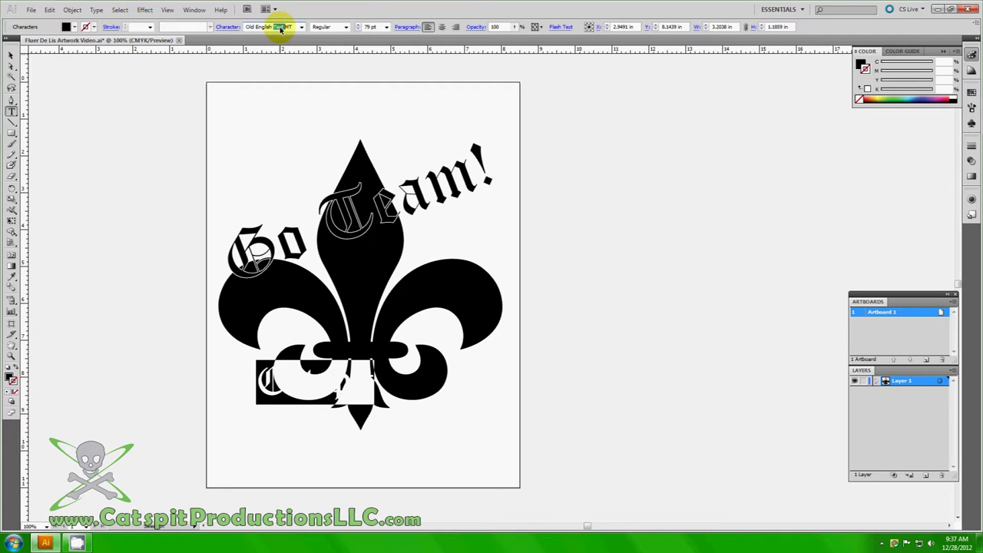
Browse through fonts for the "Catspit" text, set it to Playbill, and deselect the text.
{"action": "scroll", "coordinate": [295, 29], "scroll_direction": "down", "scroll_amount": 3}
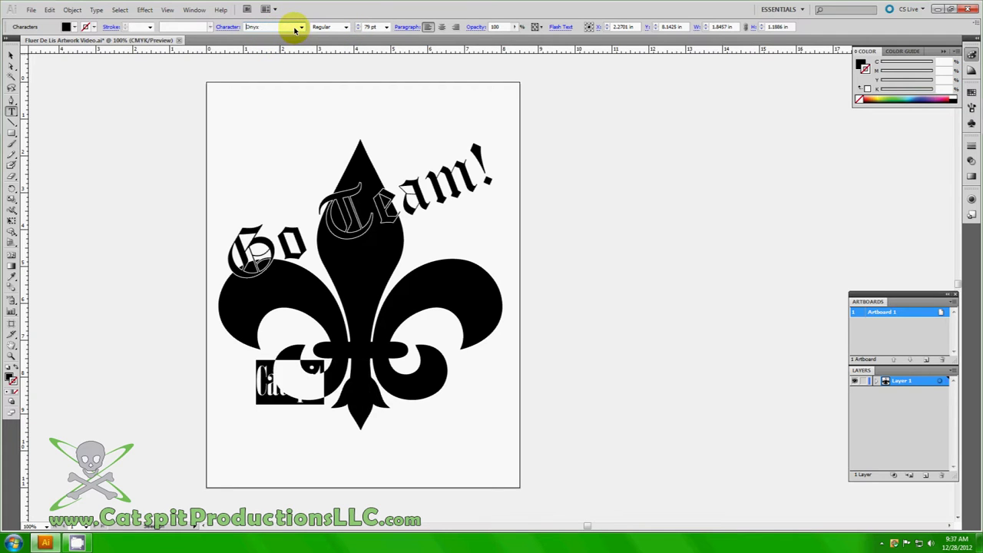
{"action": "scroll", "coordinate": [295, 29], "scroll_direction": "down", "scroll_amount": 3}
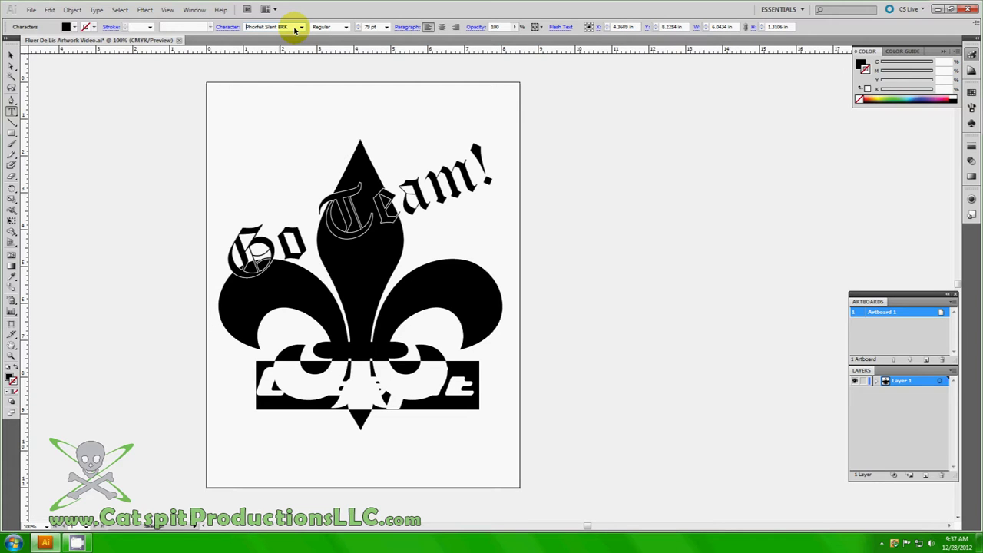
{"action": "scroll", "coordinate": [293, 29], "scroll_direction": "down", "scroll_amount": 2}
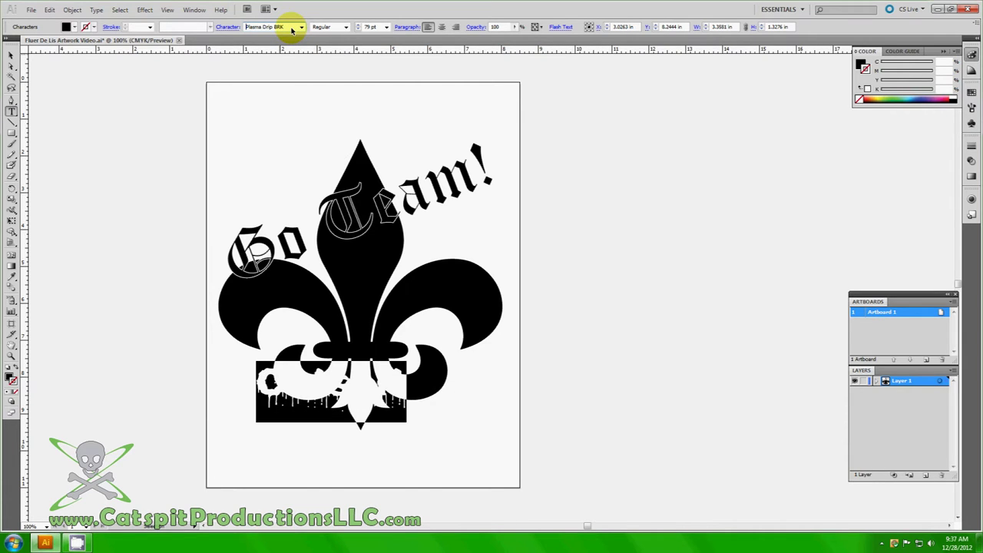
{"action": "scroll", "coordinate": [293, 29], "scroll_direction": "down", "scroll_amount": 1}
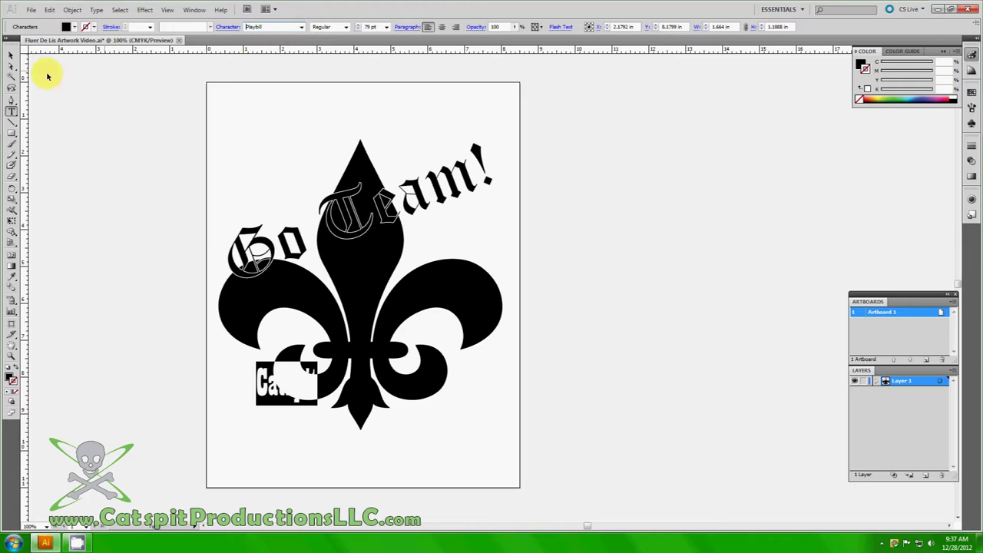
{"action": "left_click", "coordinate": [12, 55]}
{"action": "left_click", "coordinate": [244, 183]}
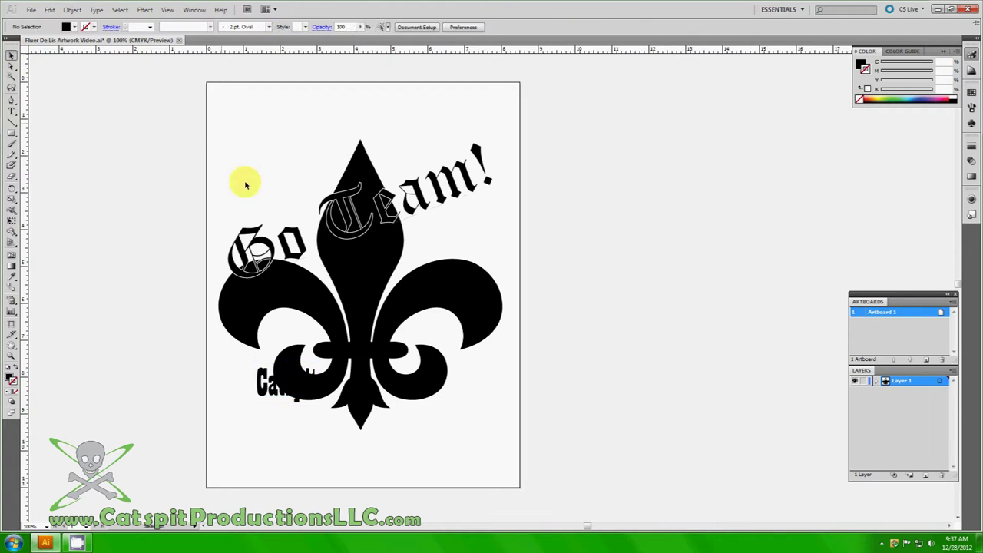
Scale the "Catspit" text with Free Transform to about 6.93 by 2.33 in and move it to about X 4.15 in, Y 8.47 in.
{"action": "left_click", "coordinate": [270, 384]}
{"action": "left_click", "coordinate": [12, 221]}
{"action": "left_click_drag", "start_coordinate": [317, 407], "coordinate": [510, 448]}
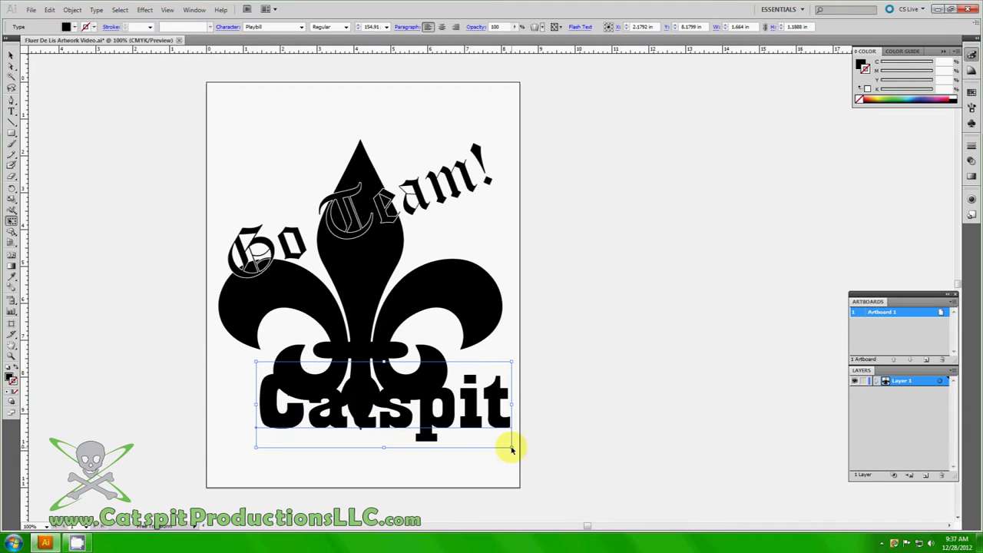
{"action": "left_click_drag", "start_coordinate": [438, 427], "coordinate": [404, 415]}
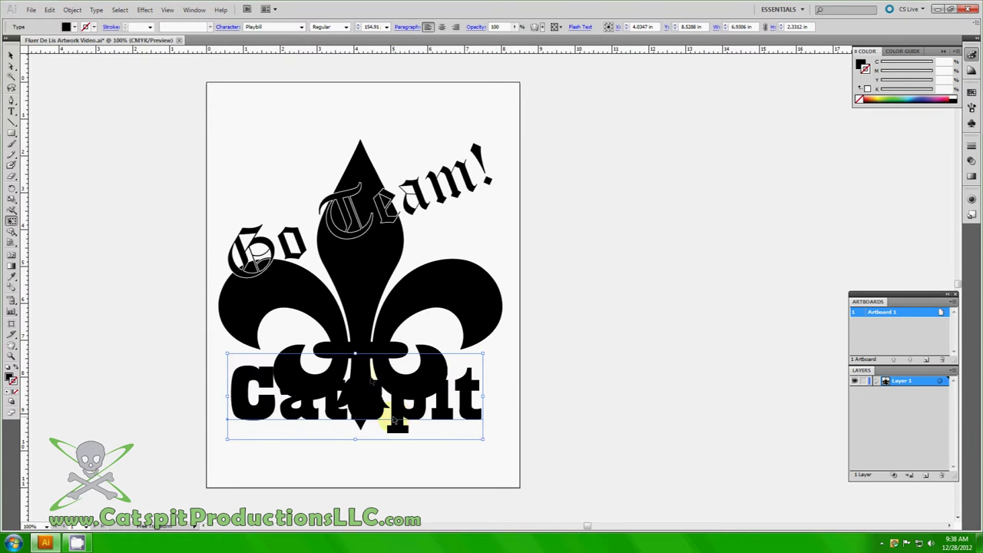
{"action": "mouse_move", "coordinate": [413, 419]}
{"action": "left_mouse_down"}
{"action": "mouse_move", "coordinate": [428, 457]}
{"action": "mouse_move", "coordinate": [416, 398]}
{"action": "mouse_move", "coordinate": [419, 416]}
{"action": "left_mouse_up"}
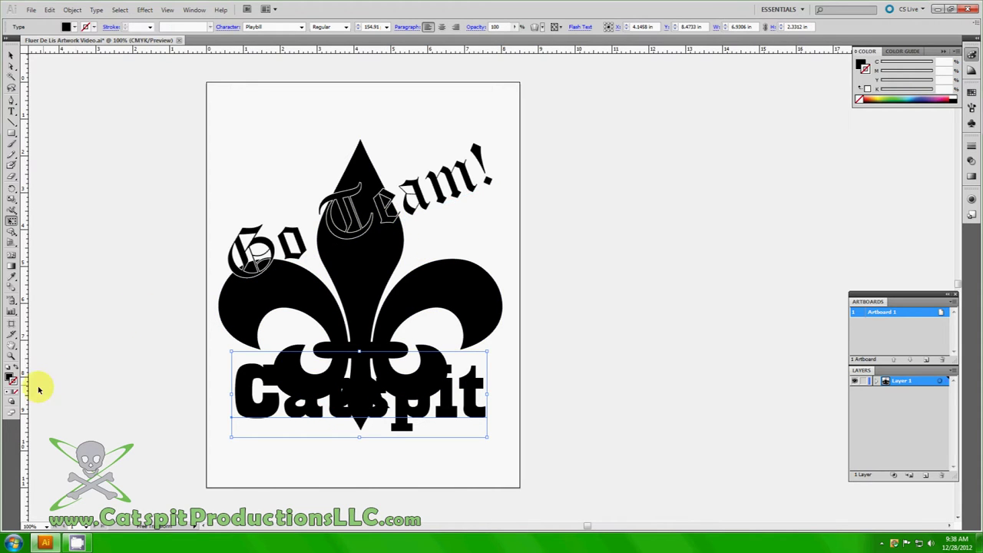
Give the "Catspit" text a near-white FFFDFD outline stroke and move it to about X 4.20 in, Y 8.71 in.
{"action": "double_click", "coordinate": [11, 378]}
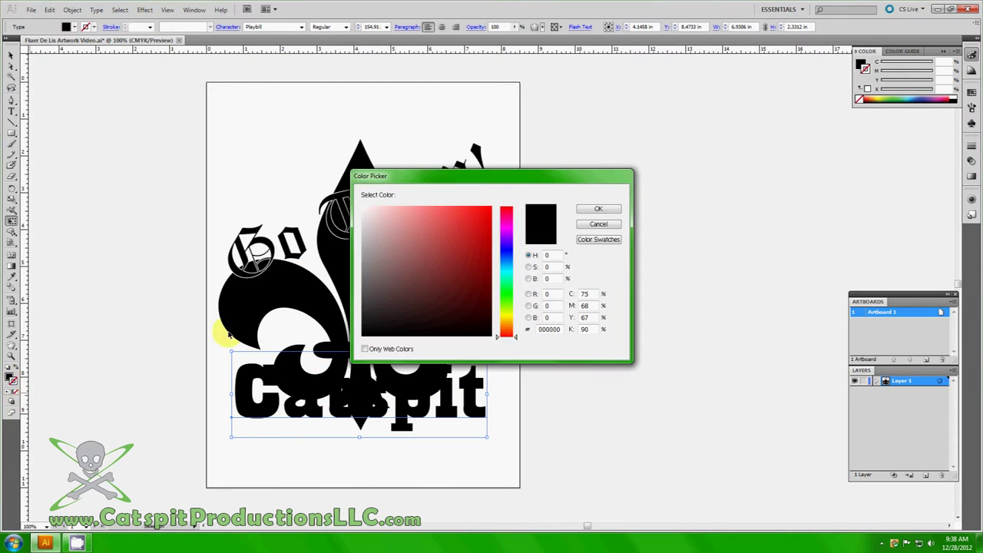
{"action": "left_click_drag", "start_coordinate": [384, 233], "coordinate": [362, 207]}
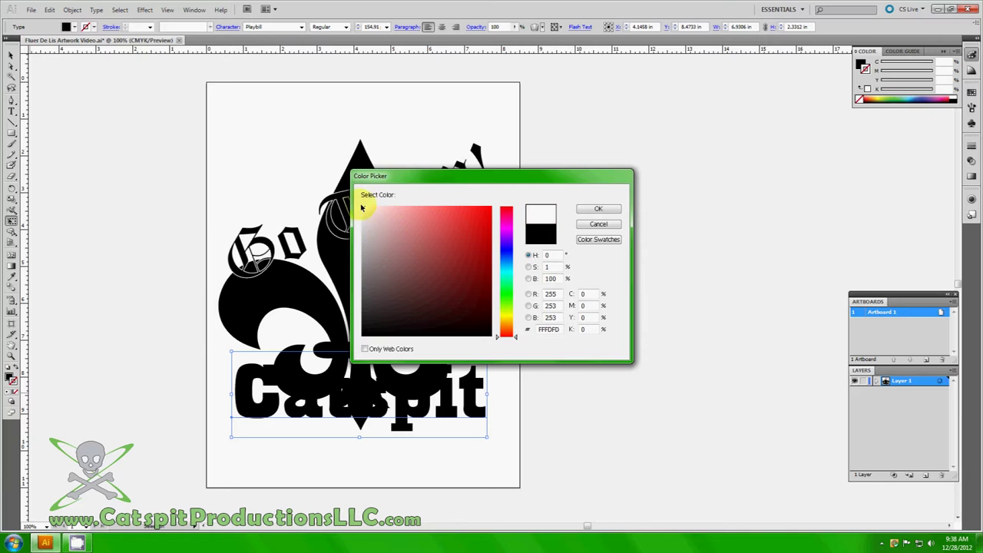
{"action": "left_click", "coordinate": [593, 208]}
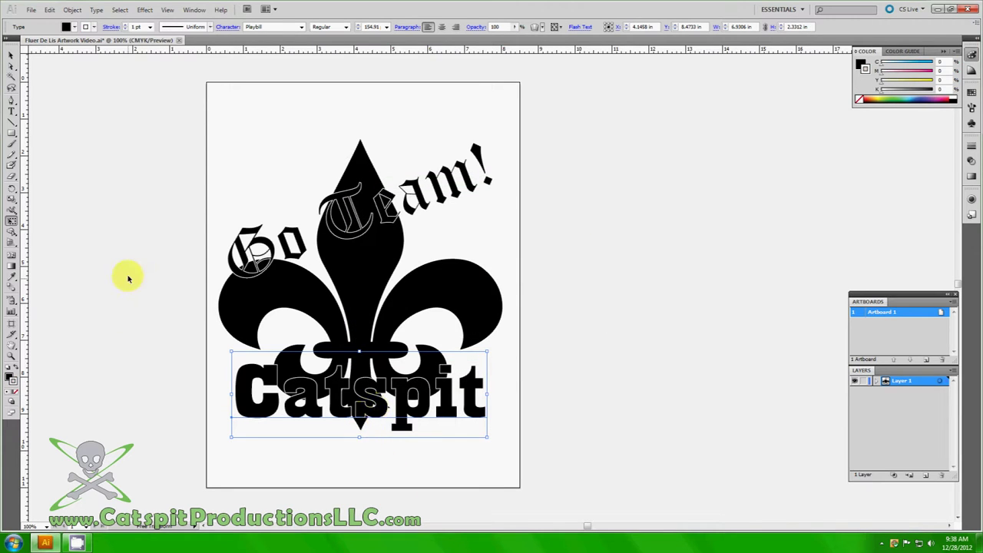
{"action": "left_click", "coordinate": [10, 56]}
{"action": "left_click", "coordinate": [325, 454]}
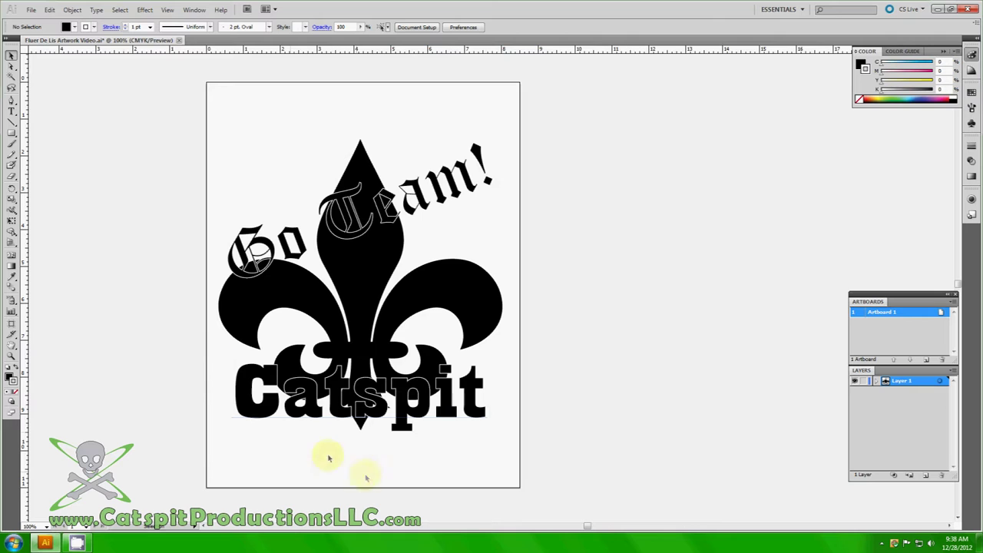
{"action": "left_click_drag", "start_coordinate": [377, 419], "coordinate": [378, 432]}
{"action": "left_click_drag", "start_coordinate": [448, 420], "coordinate": [453, 415]}
Try moving the fleur-de-lis off the artboard to about X 12.75 in, Y 4.07 in, and undo the move.
{"action": "left_click", "coordinate": [408, 305]}
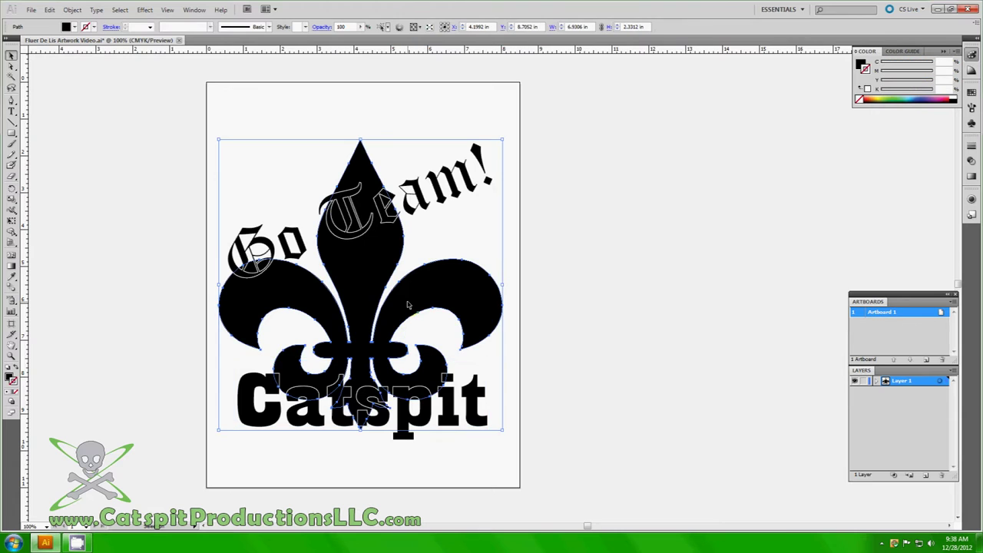
{"action": "left_click_drag", "start_coordinate": [408, 304], "coordinate": [724, 251]}
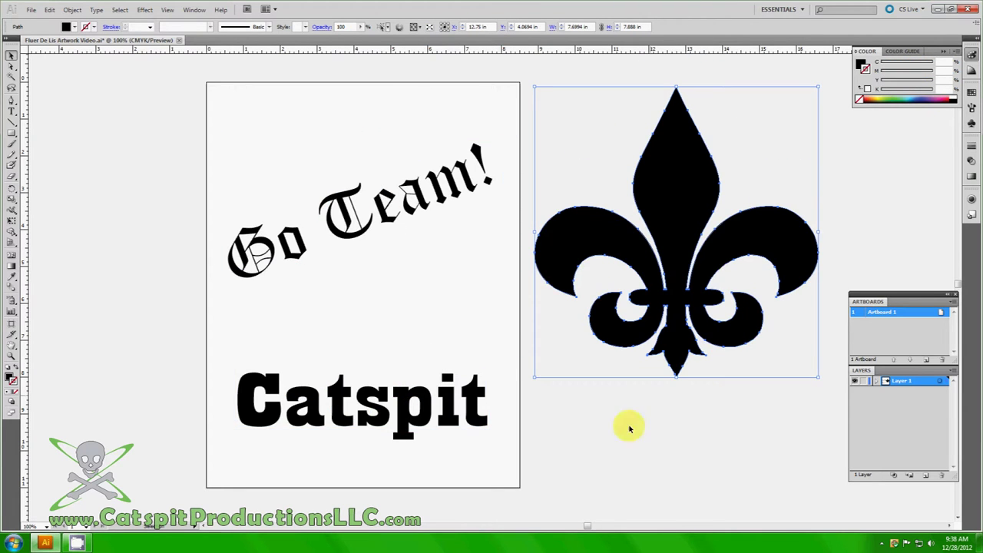
{"action": "left_click", "coordinate": [781, 246]}
{"action": "key", "text": "ctrl+z"}
{"action": "left_click", "coordinate": [607, 269]}
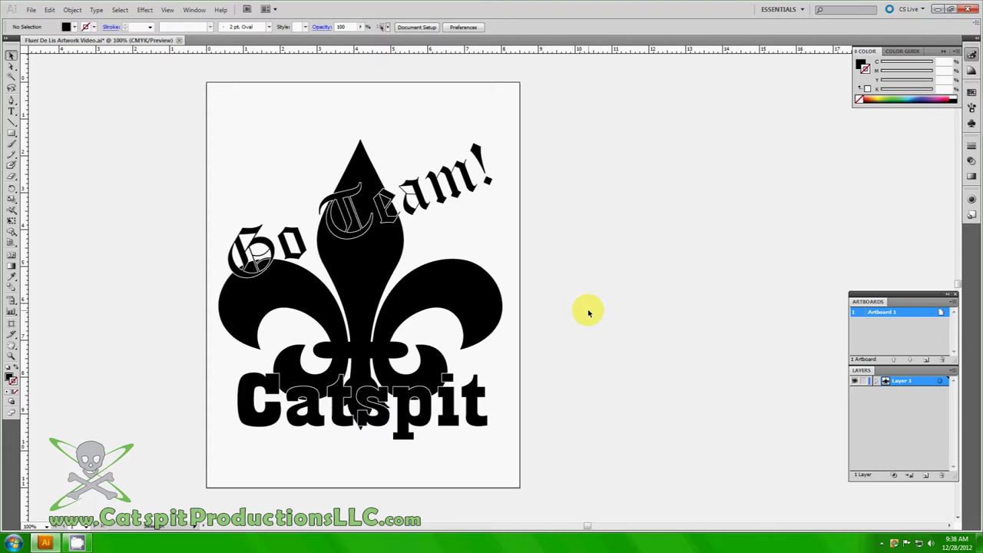
Shift the fleur-de-lis slightly up and to the right behind both texts and deselect it.
{"action": "left_click_drag", "start_coordinate": [445, 296], "coordinate": [478, 280]}
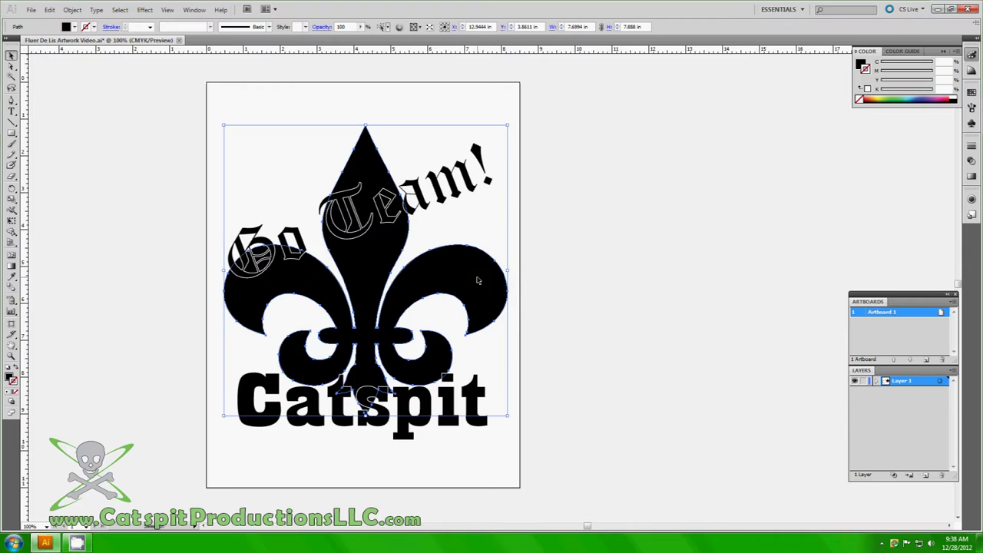
{"action": "left_click", "coordinate": [603, 285]}
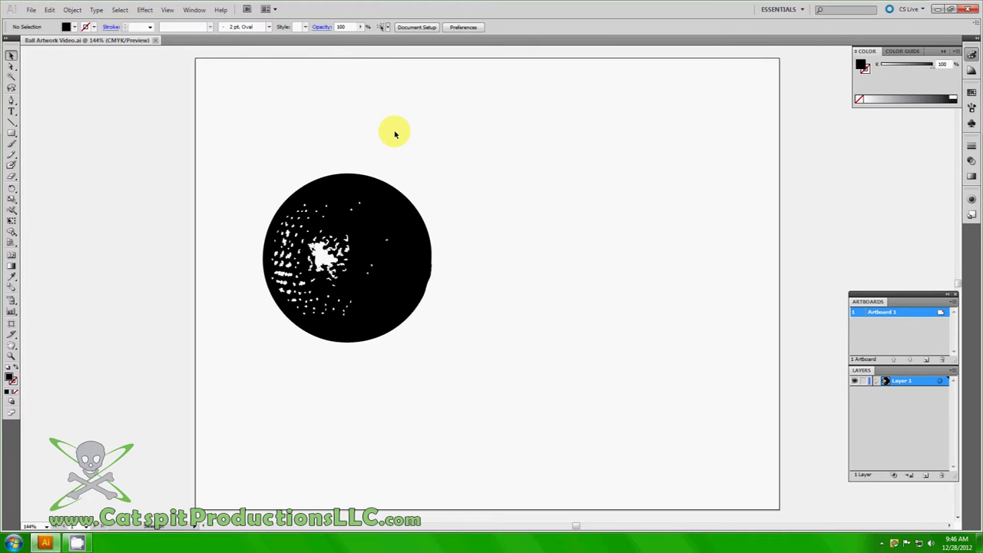
In the ball artwork, move the black circle to about X 6.30 in, Y 3.78 in, and undo the move.
{"action": "left_click", "coordinate": [401, 253]}
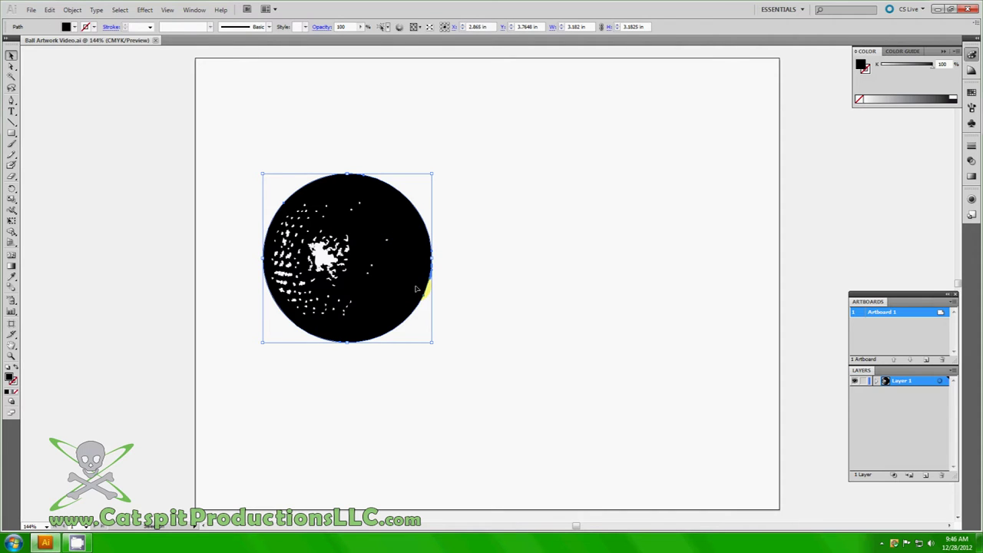
{"action": "left_click_drag", "start_coordinate": [410, 270], "coordinate": [590, 268]}
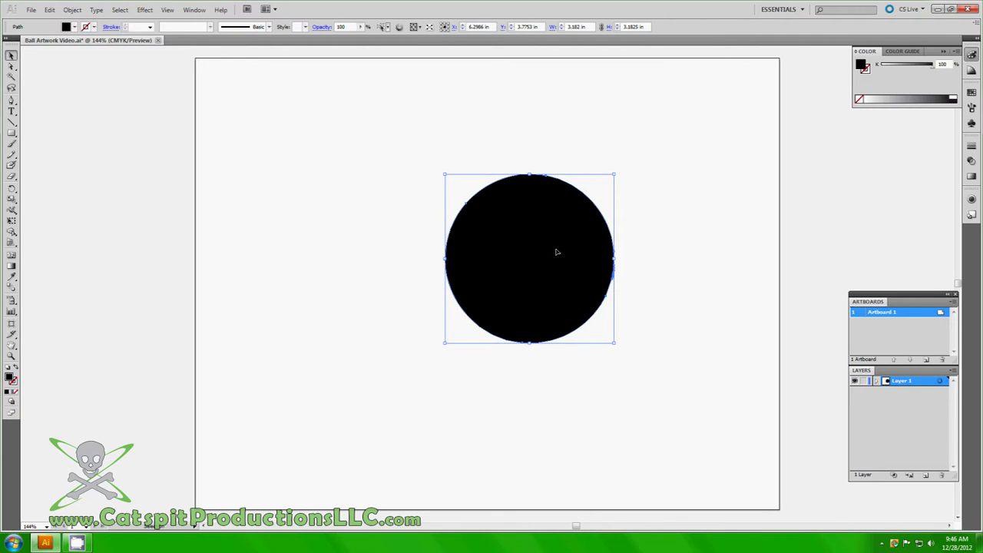
{"action": "key", "text": "ctrl+z"}
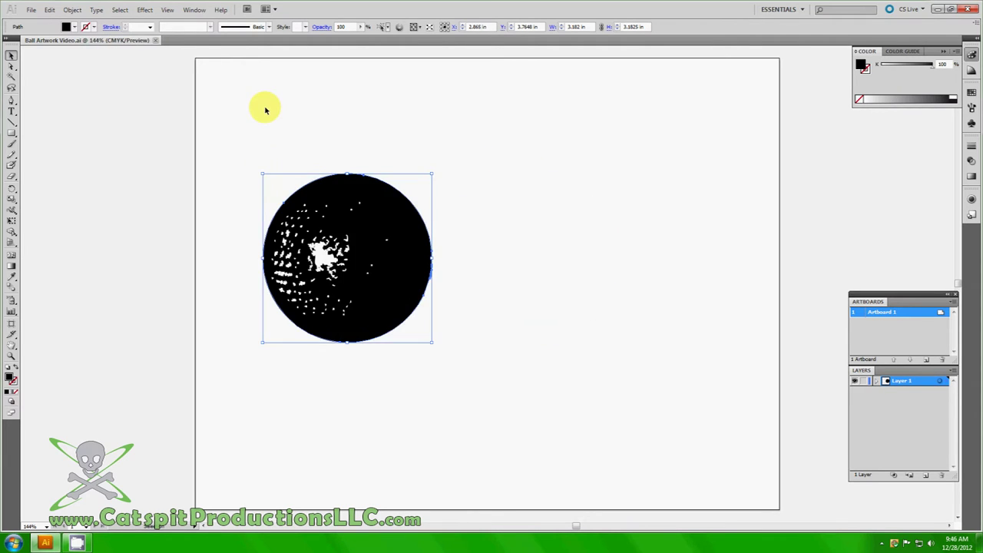
Move the white highlight group off the black circle to about X 6.99 in, Y 4.16 in, and put it back.
{"action": "left_click", "coordinate": [324, 258]}
{"action": "left_click_drag", "start_coordinate": [324, 257], "coordinate": [562, 279]}
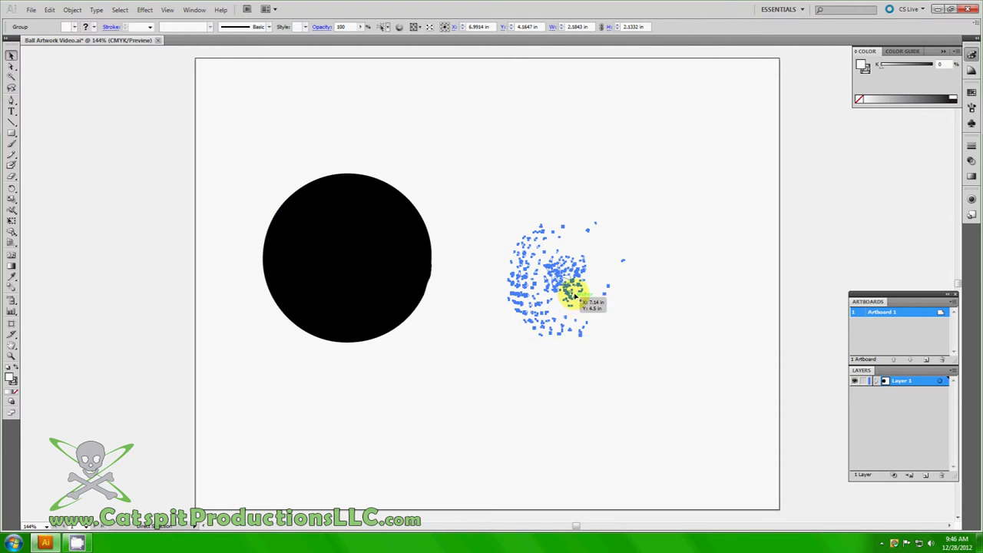
{"action": "left_click_drag", "start_coordinate": [572, 303], "coordinate": [335, 284]}
{"action": "left_click", "coordinate": [511, 204]}
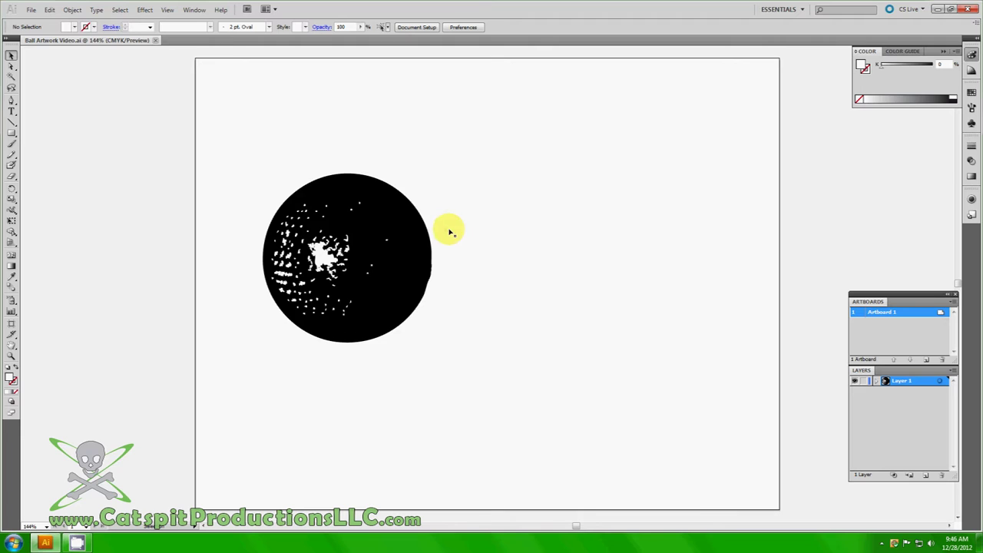
{"action": "left_click", "coordinate": [402, 255]}
{"action": "left_click", "coordinate": [395, 333]}
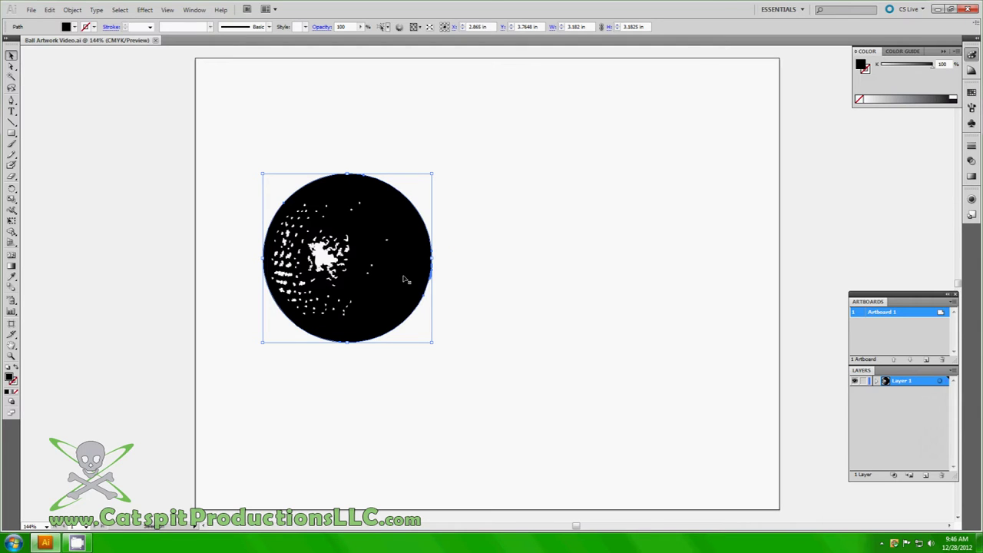
{"action": "left_click", "coordinate": [522, 185]}
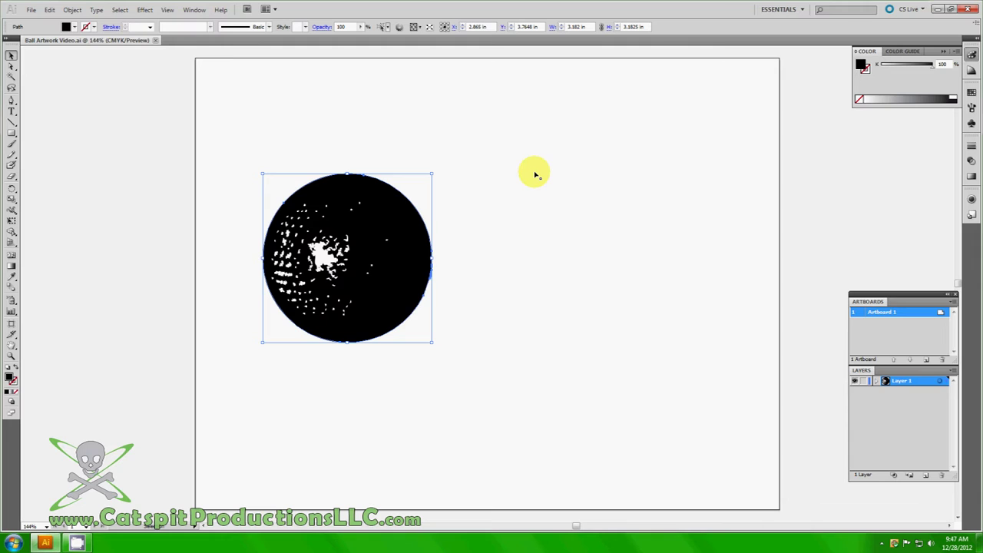
{"action": "left_click", "coordinate": [518, 252]}
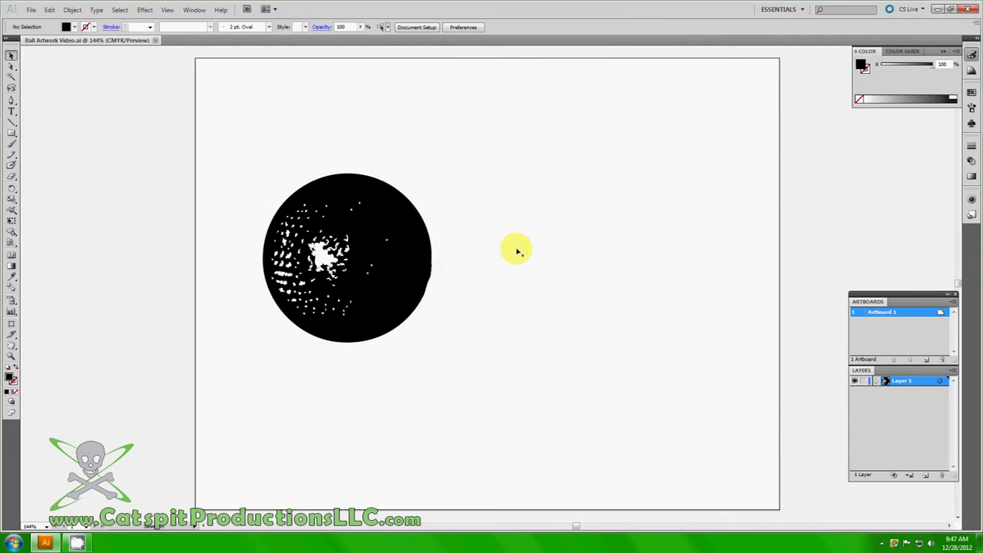
Select the black circle and check the document color mode options without changing them.
{"action": "left_click", "coordinate": [426, 257]}
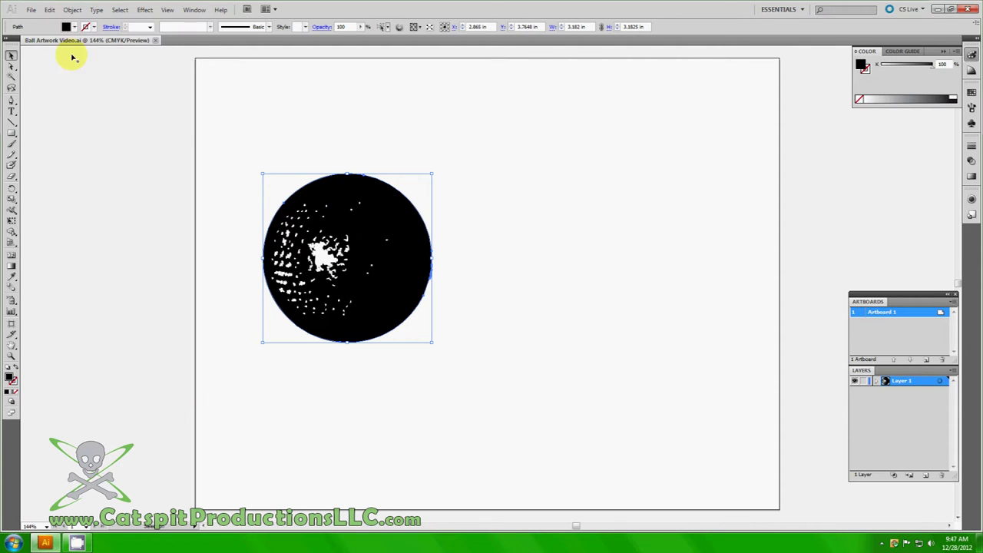
{"action": "left_click", "coordinate": [31, 10]}
{"action": "mouse_move", "coordinate": [73, 270]}
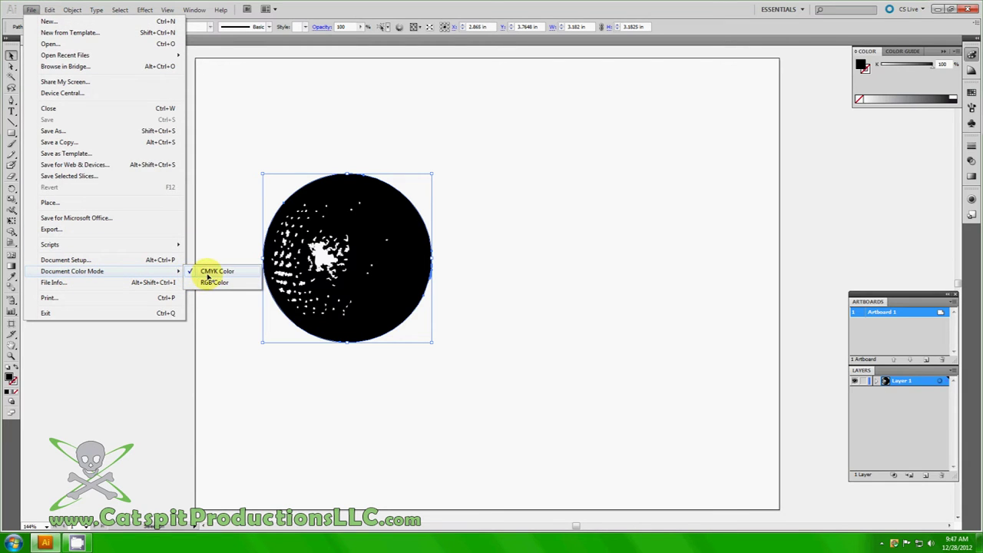
{"action": "left_click", "coordinate": [220, 225]}
Set the black circle's fill to C 100, M 100, Y 100, K 100 and deselect it.
{"action": "left_click", "coordinate": [405, 284]}
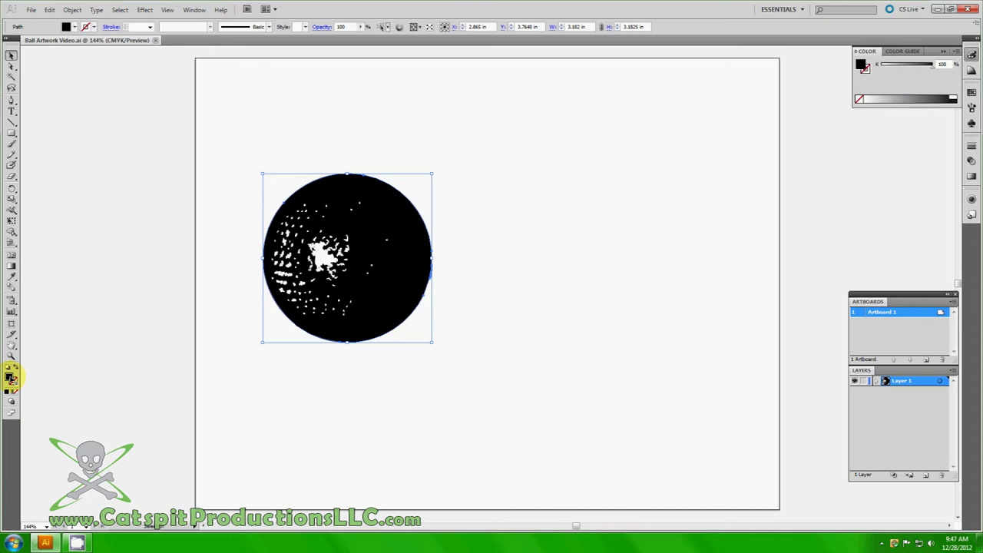
{"action": "double_click", "coordinate": [12, 377]}
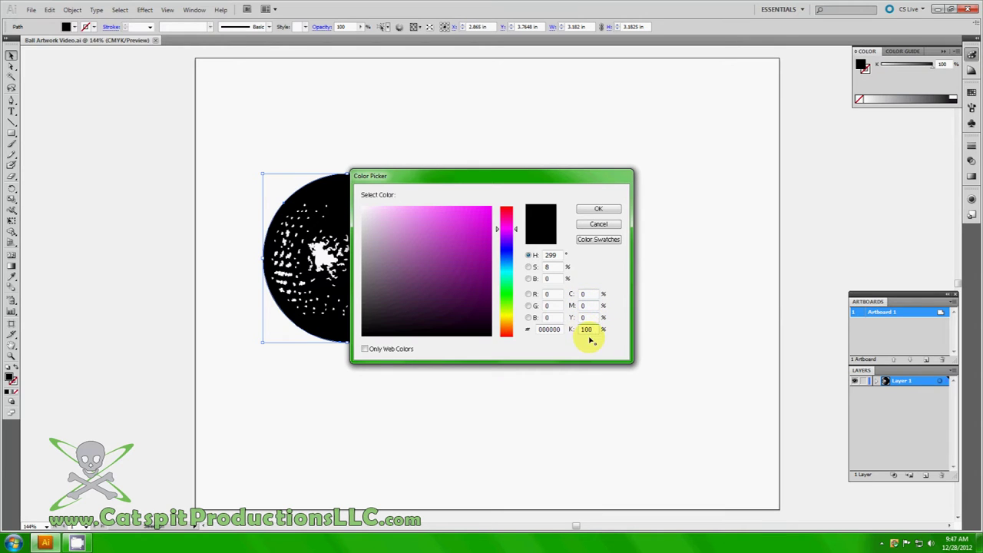
{"action": "left_click", "coordinate": [487, 329]}
{"action": "left_click", "coordinate": [476, 265]}
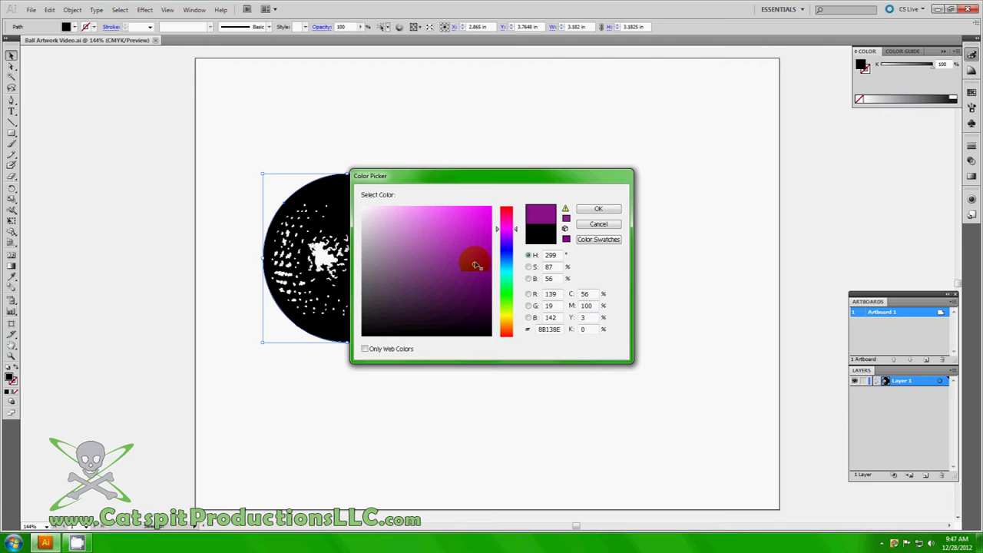
{"action": "left_click", "coordinate": [583, 294]}
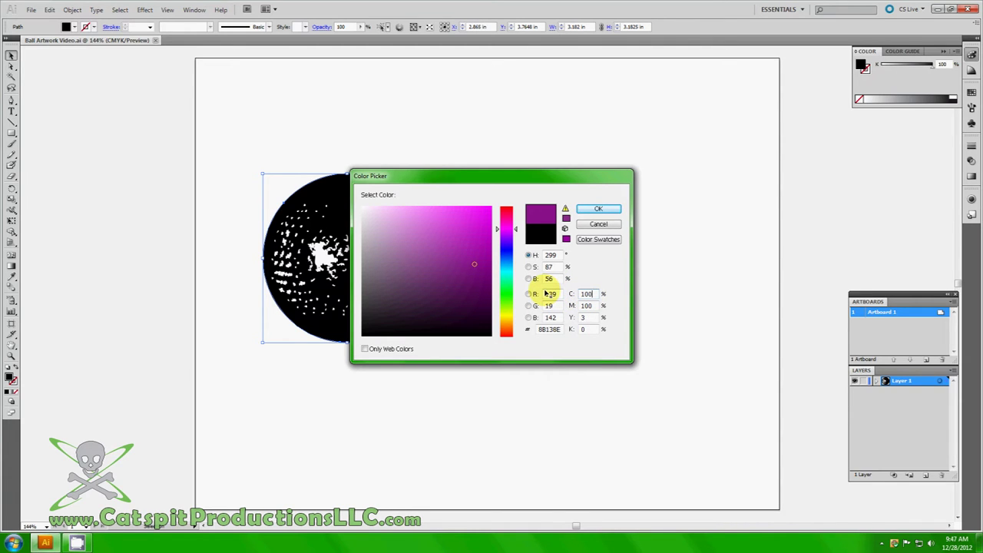
{"action": "type", "text": "100"}
{"action": "key", "text": "Tab"}
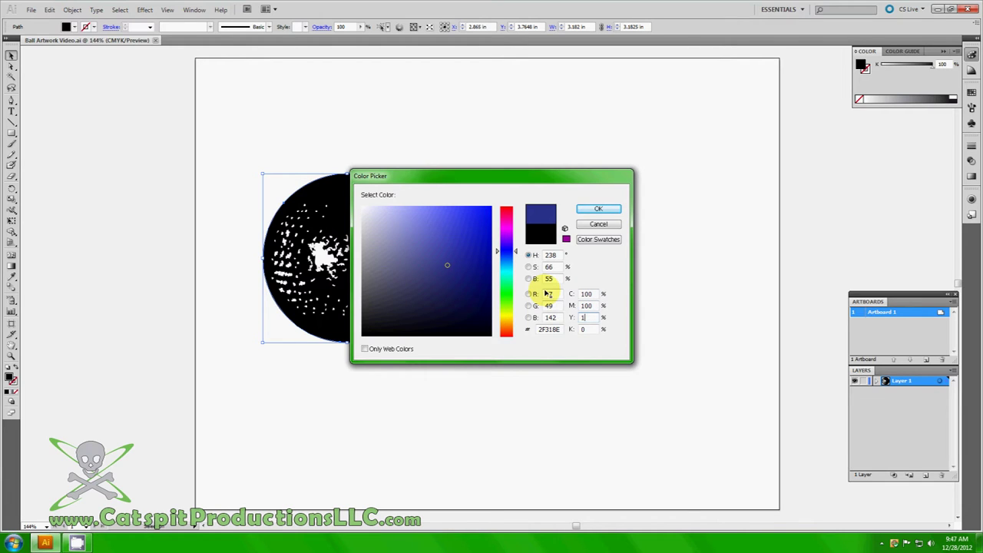
{"action": "type", "text": "100"}
{"action": "key", "text": "Tab"}
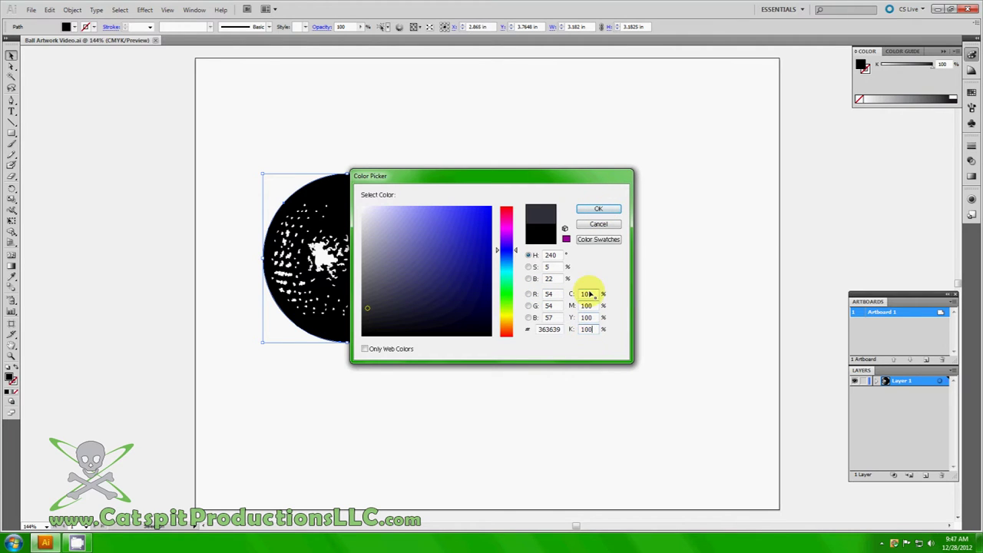
{"action": "left_click", "coordinate": [598, 208]}
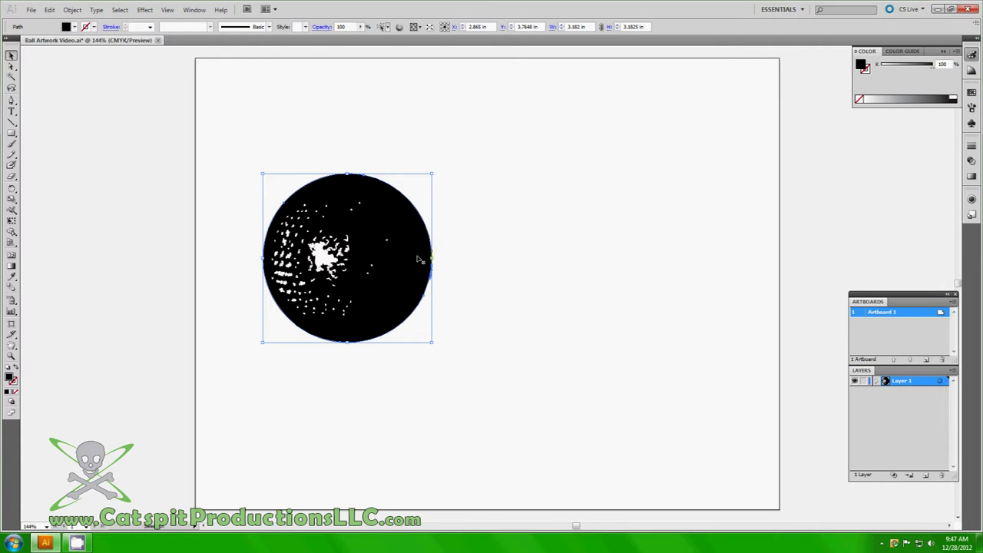
{"action": "left_click", "coordinate": [431, 282]}
{"action": "left_click", "coordinate": [474, 259]}
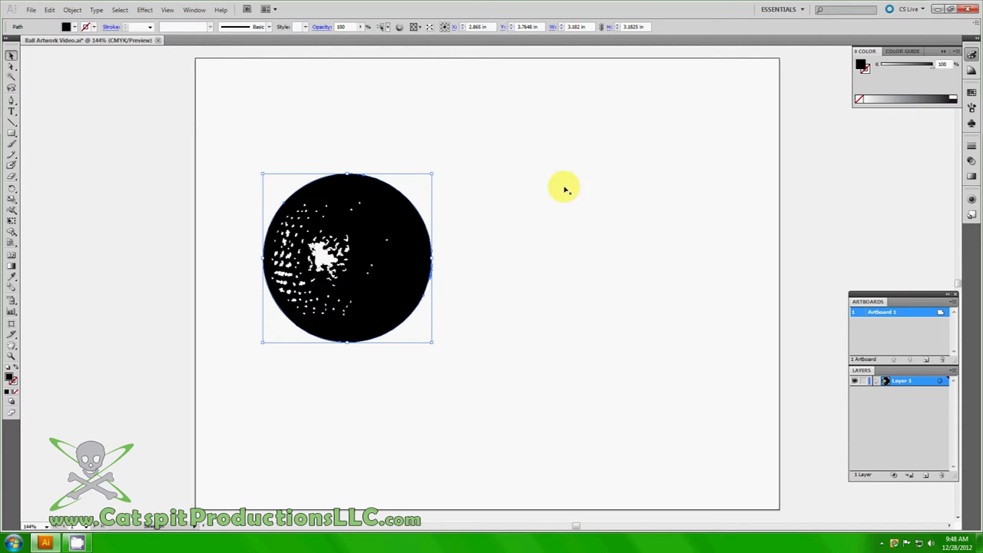
{"action": "left_click", "coordinate": [474, 218]}
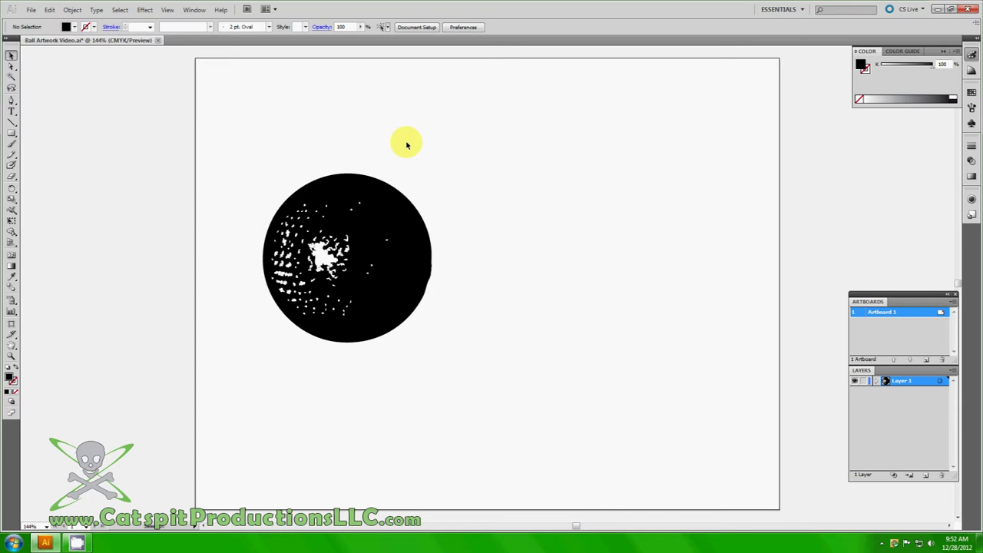
Add the text "Catspit Kick Ballers" beside the ball and set its fill to C 100, M 100, Y 100, K 100.
{"action": "left_click", "coordinate": [13, 112]}
{"action": "left_click", "coordinate": [462, 193]}
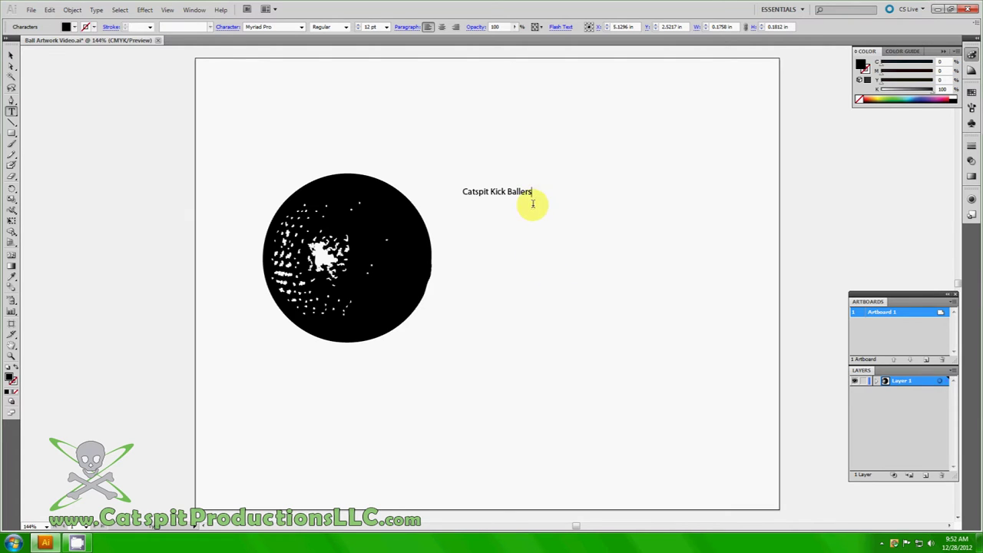
{"action": "left_click_drag", "start_coordinate": [534, 191], "coordinate": [439, 191]}
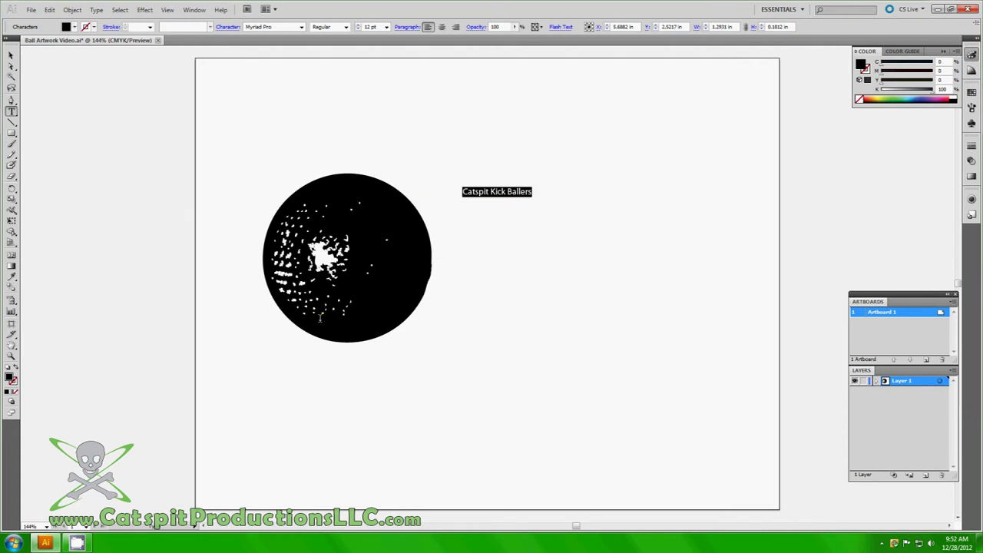
{"action": "double_click", "coordinate": [12, 377]}
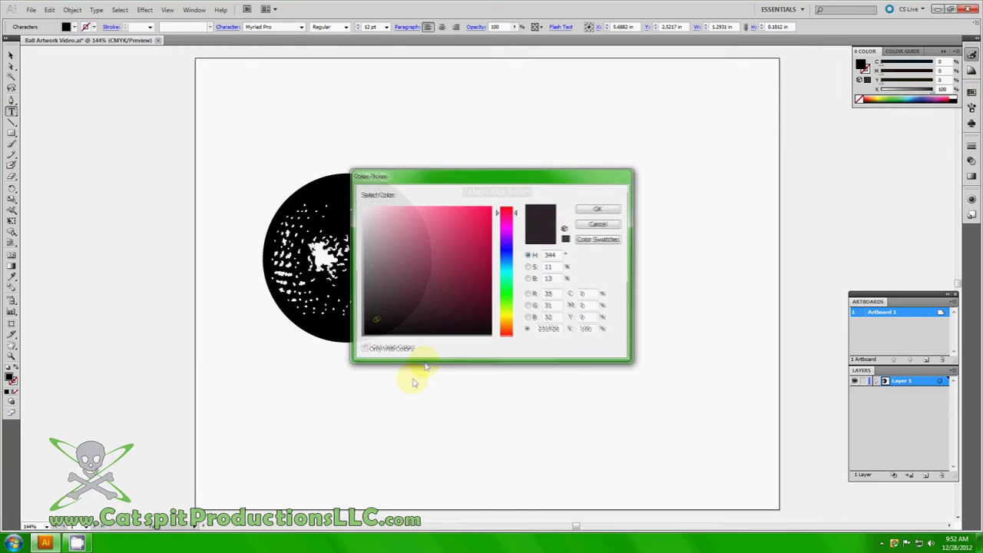
{"action": "double_click", "coordinate": [583, 293]}
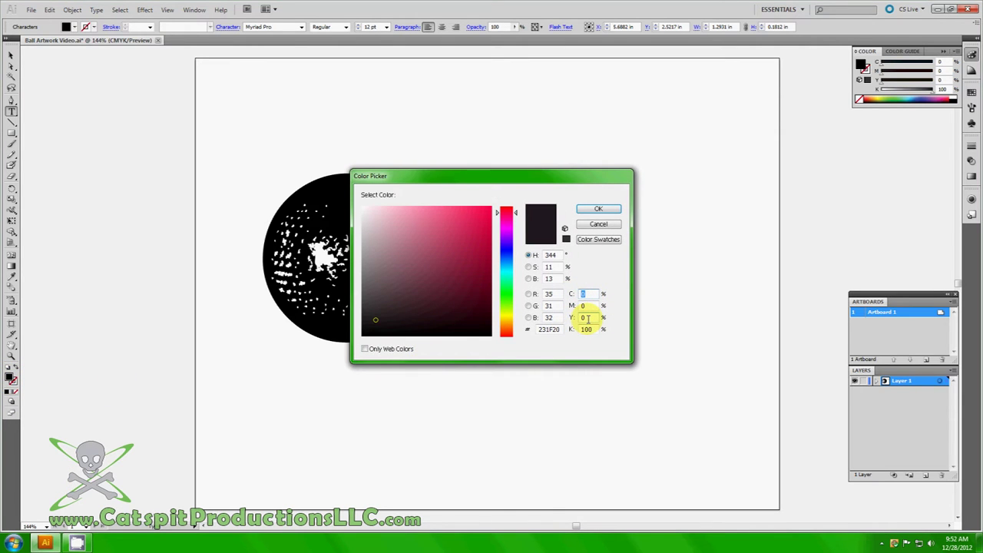
{"action": "type", "text": "100"}
{"action": "key", "text": "Tab"}
{"action": "type", "text": "100"}
{"action": "key", "text": "Tab"}
{"action": "type", "text": "1"}
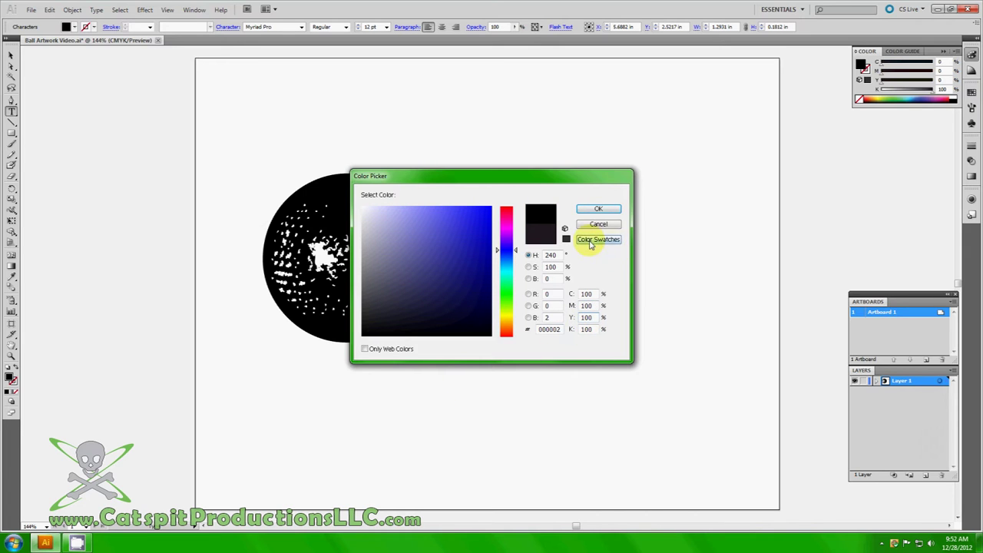
{"action": "left_click", "coordinate": [598, 211]}
{"action": "left_click", "coordinate": [518, 214]}
Select the "Catspit Kick Ballers" text, browse fonts onward from Nyala, and apply Phorfet Slant BRK.
{"action": "left_click_drag", "start_coordinate": [531, 192], "coordinate": [456, 193]}
{"action": "left_click", "coordinate": [277, 26]}
{"action": "type", "text": "Nia"}
{"action": "key", "text": "Return"}
{"action": "key", "text": "Down"}
{"action": "key", "text": "Down"}
{"action": "key", "text": "Down"}
{"action": "key", "text": "Down"}
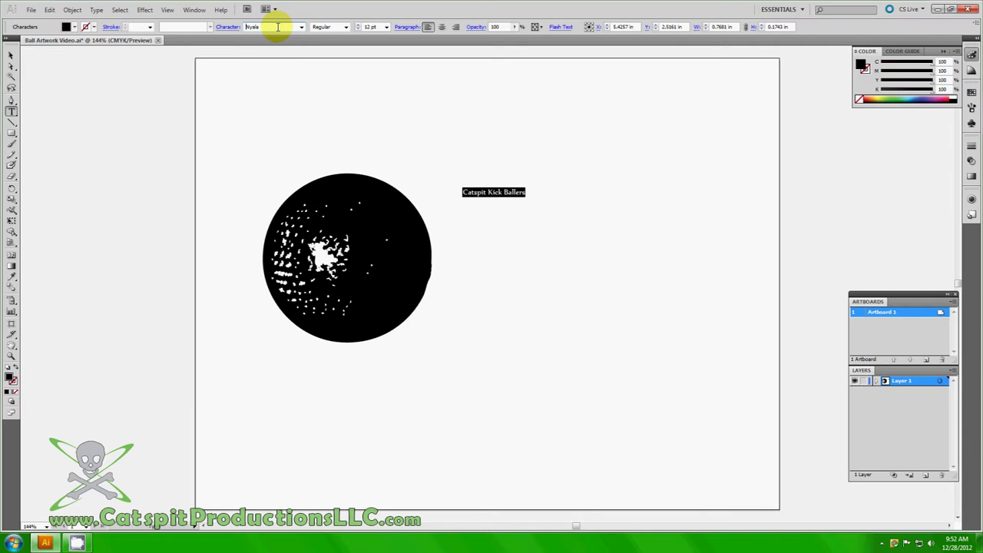
{"action": "key", "text": "Down"}
{"action": "key", "text": "Down"}
{"action": "key", "text": "Down"}
{"action": "key", "text": "Down"}
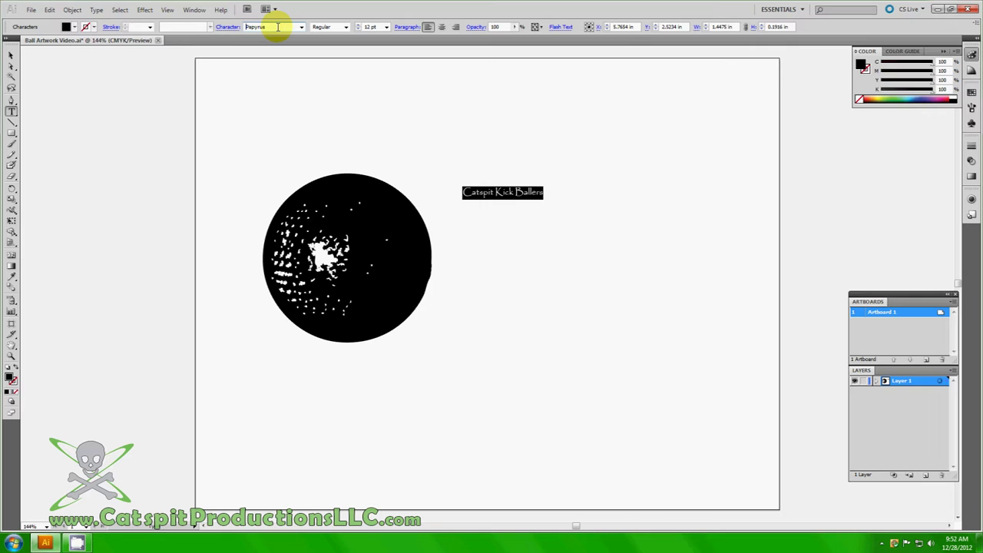
{"action": "key", "text": "Down"}
{"action": "key", "text": "Down"}
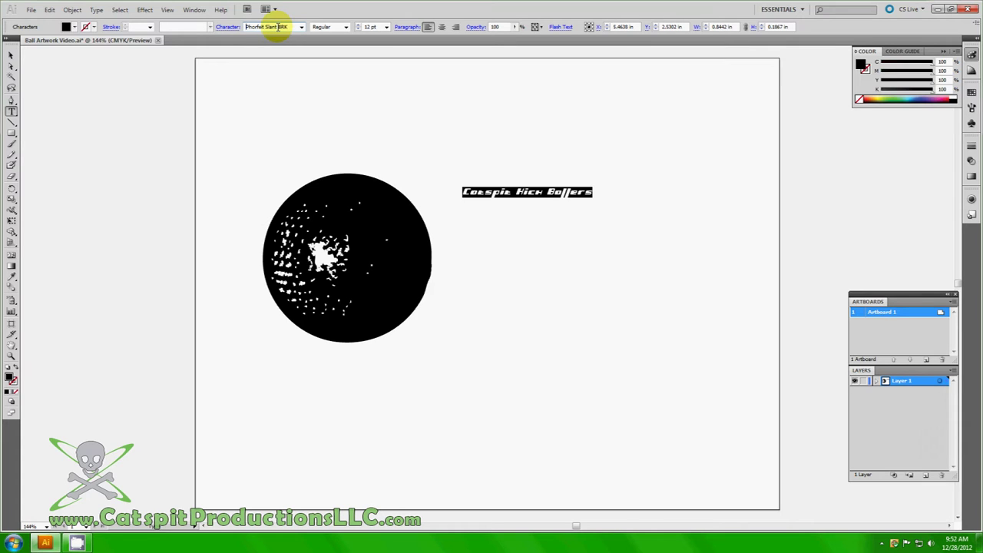
{"action": "left_click", "coordinate": [12, 56]}
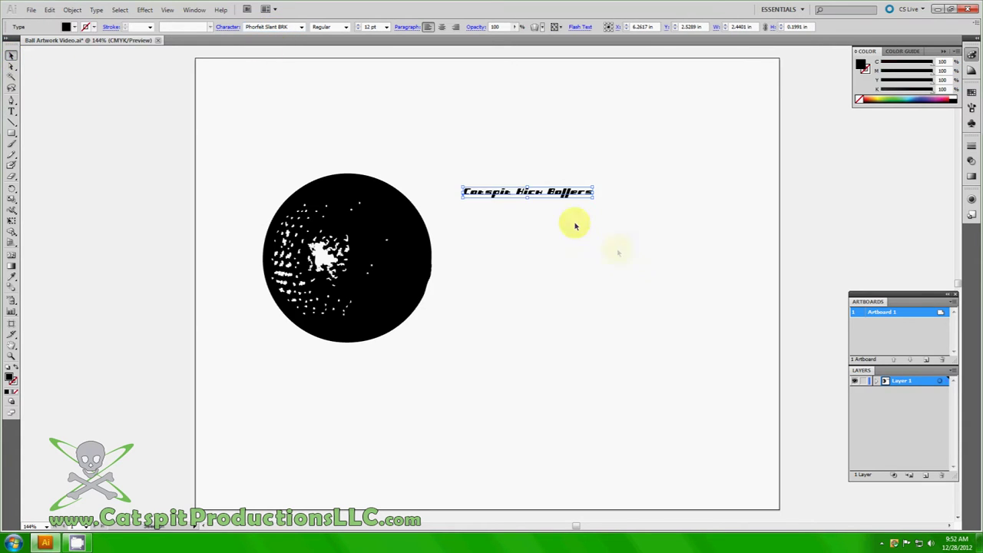
Enlarge the team text with Free Transform to about 5.69 in wide by 1.05 in high and place it against the ball's edge.
{"action": "left_click", "coordinate": [12, 221]}
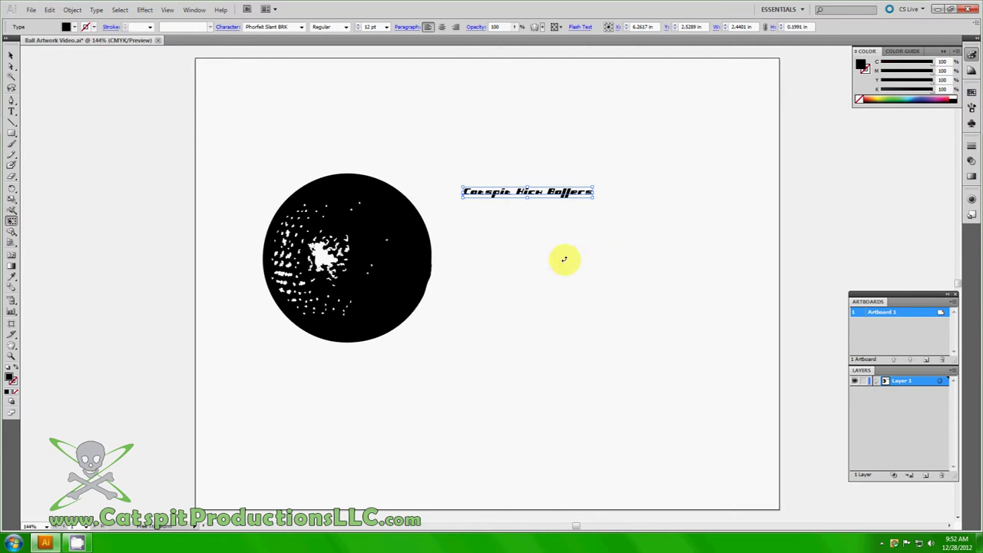
{"action": "left_click_drag", "start_coordinate": [592, 197], "coordinate": [742, 284]}
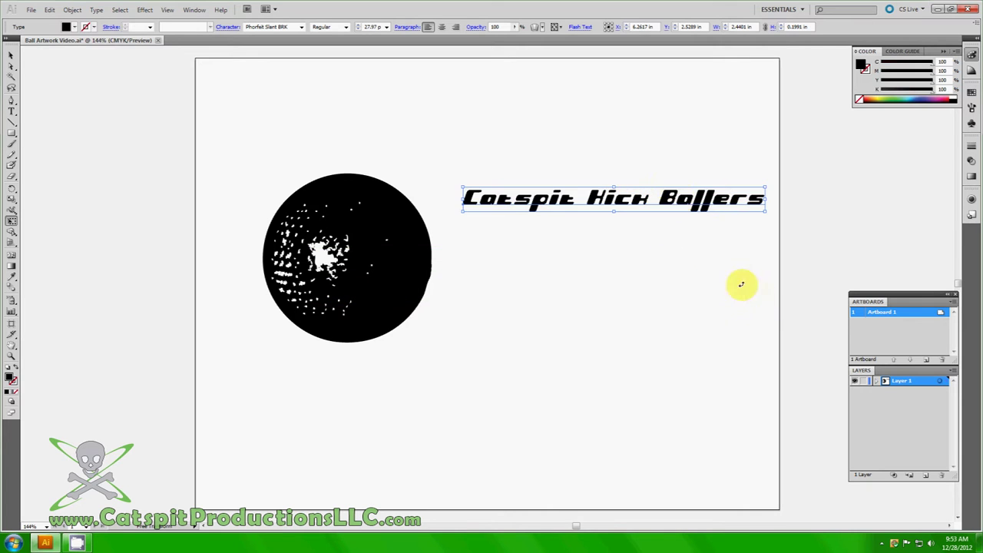
{"action": "left_click_drag", "start_coordinate": [668, 196], "coordinate": [578, 168]}
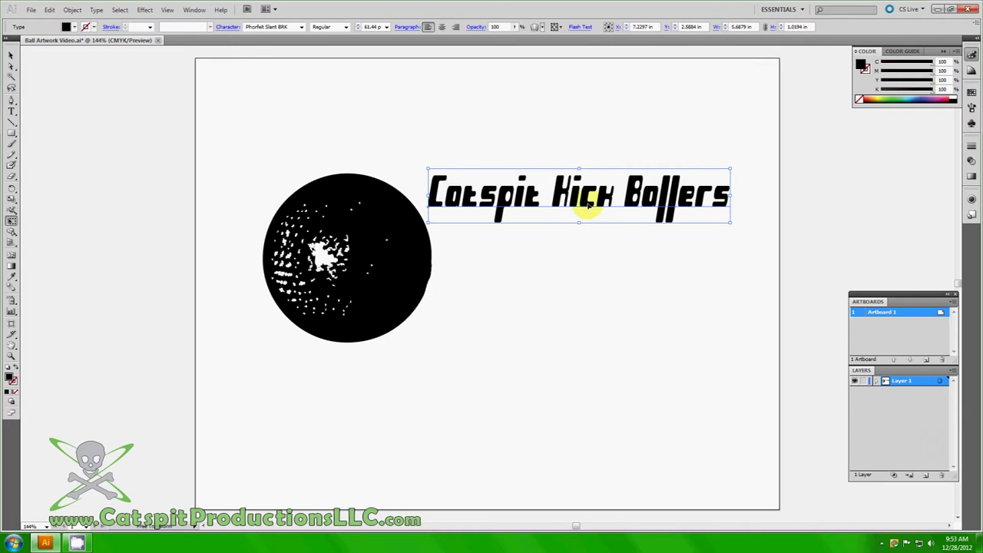
{"action": "left_click_drag", "start_coordinate": [588, 201], "coordinate": [588, 213]}
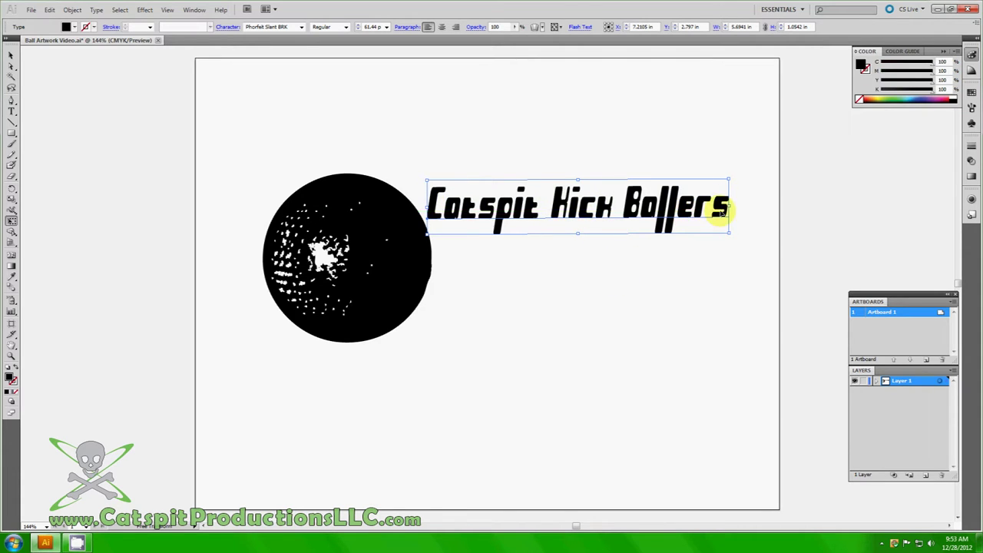
Change the font of the "Catspit Kick Ballers" text to Plasma Drip BRK.
{"action": "left_click", "coordinate": [11, 111]}
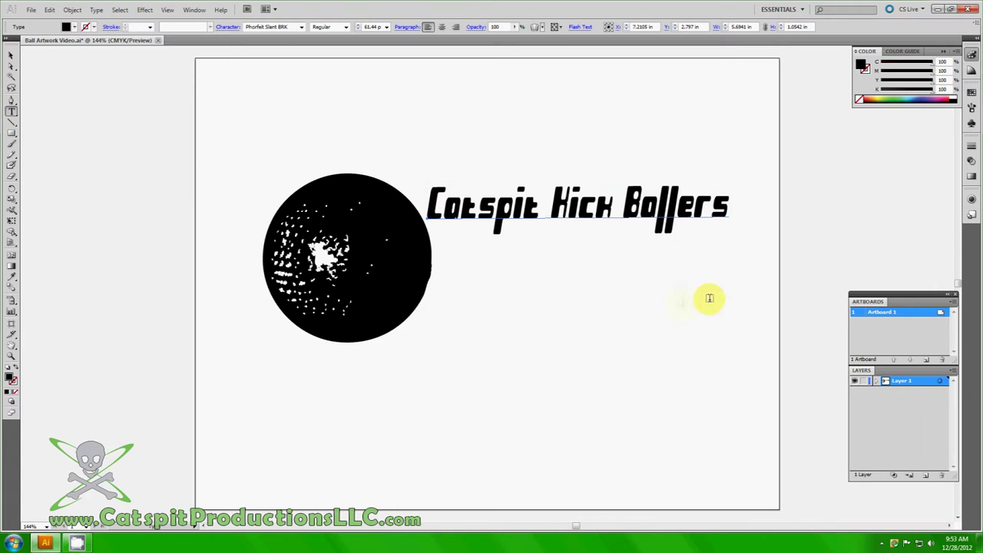
{"action": "triple_click", "coordinate": [641, 205]}
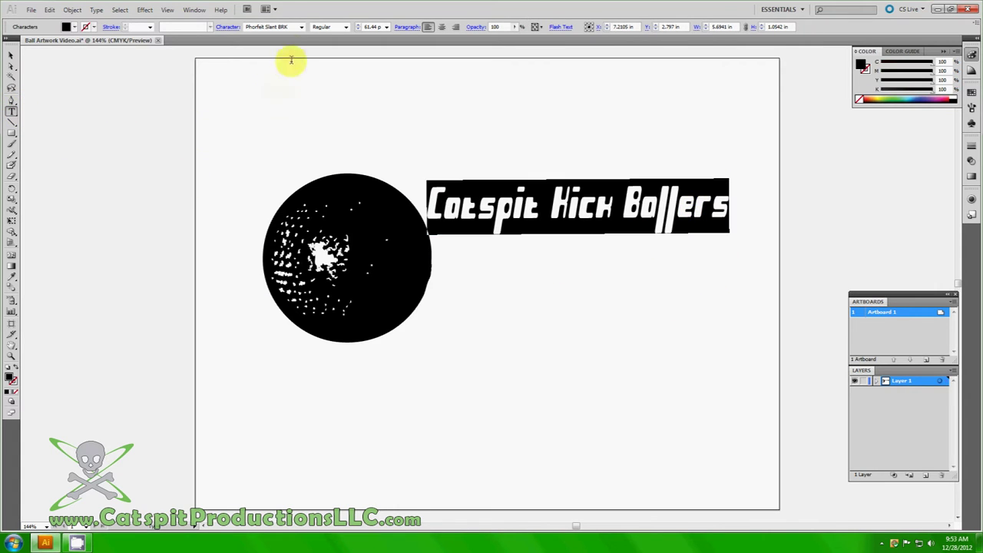
{"action": "left_click", "coordinate": [289, 27]}
{"action": "key", "text": "Down"}
{"action": "key", "text": "Down"}
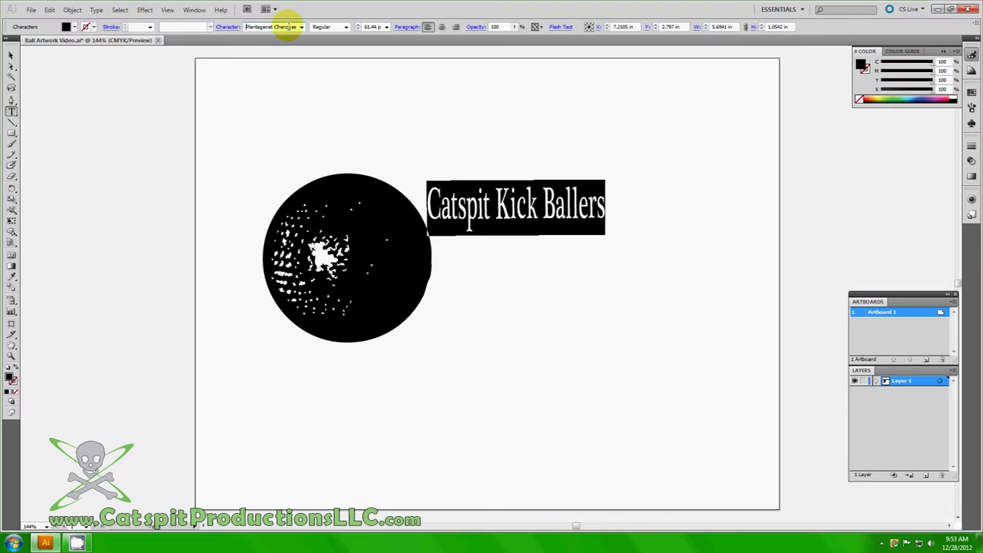
{"action": "left_click", "coordinate": [11, 55]}
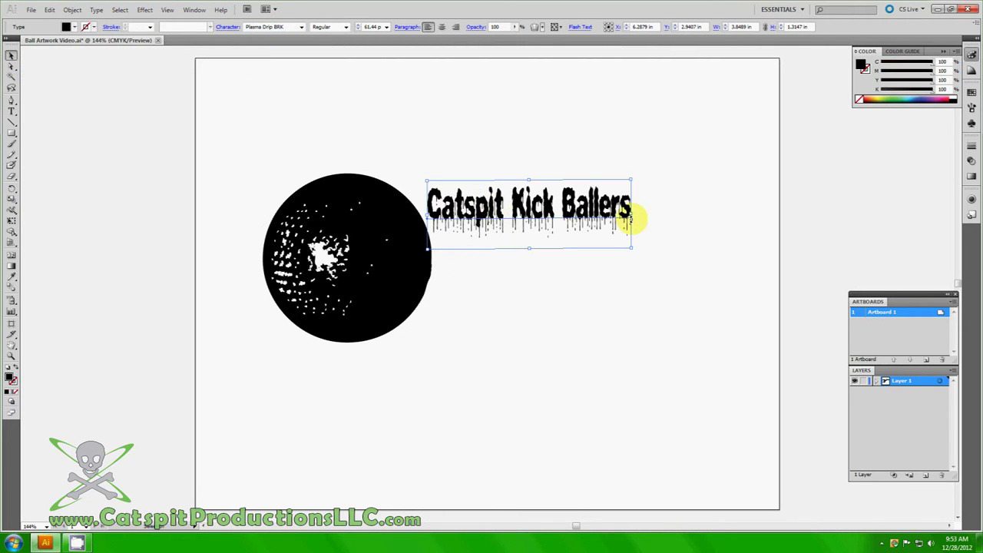
Stretch the text to about 5.94 in wide and move it partly over the ball, to about X 6.08 in, Y 3.41 in.
{"action": "left_click_drag", "start_coordinate": [632, 213], "coordinate": [741, 220]}
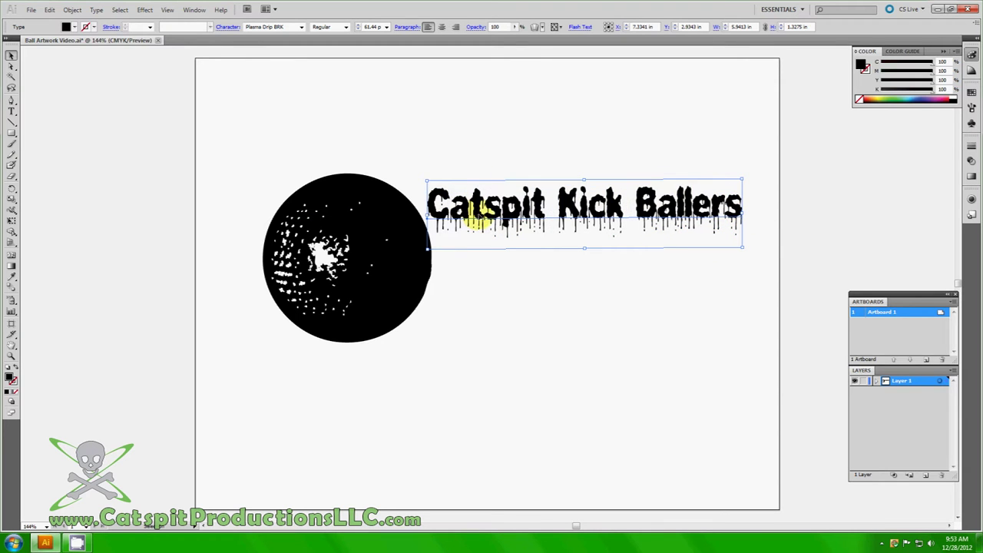
{"action": "left_click_drag", "start_coordinate": [474, 220], "coordinate": [476, 225]}
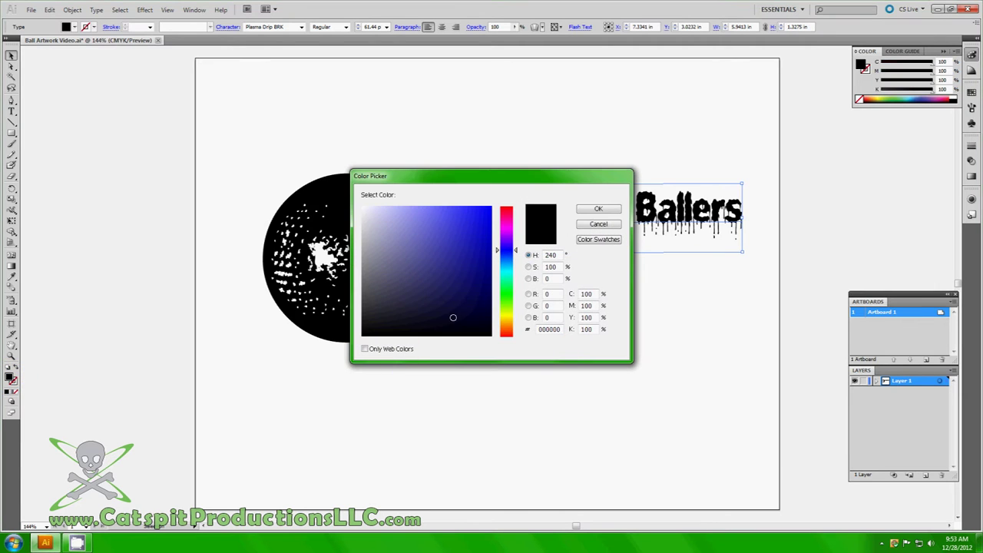
{"action": "left_click", "coordinate": [599, 210]}
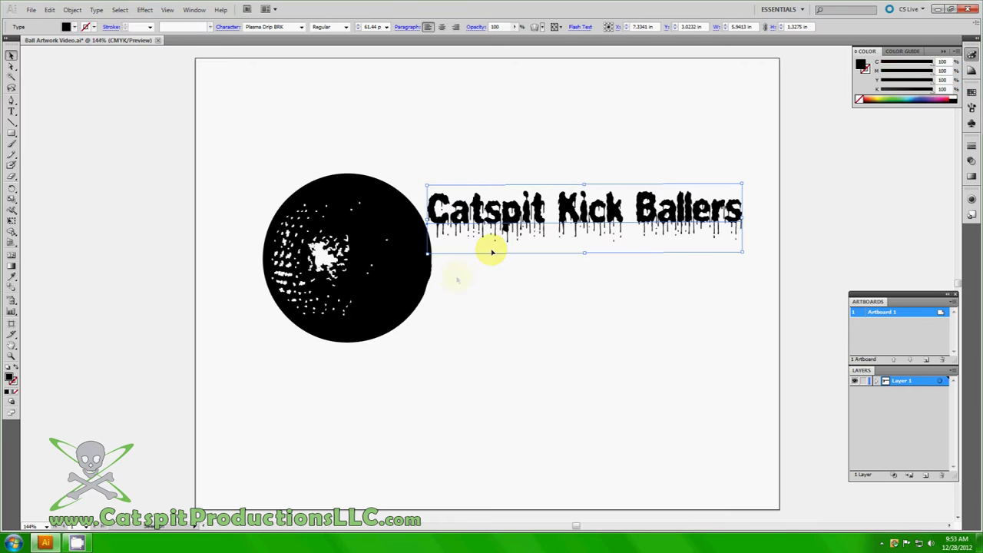
{"action": "left_click_drag", "start_coordinate": [538, 217], "coordinate": [468, 242]}
{"action": "left_click", "coordinate": [474, 358]}
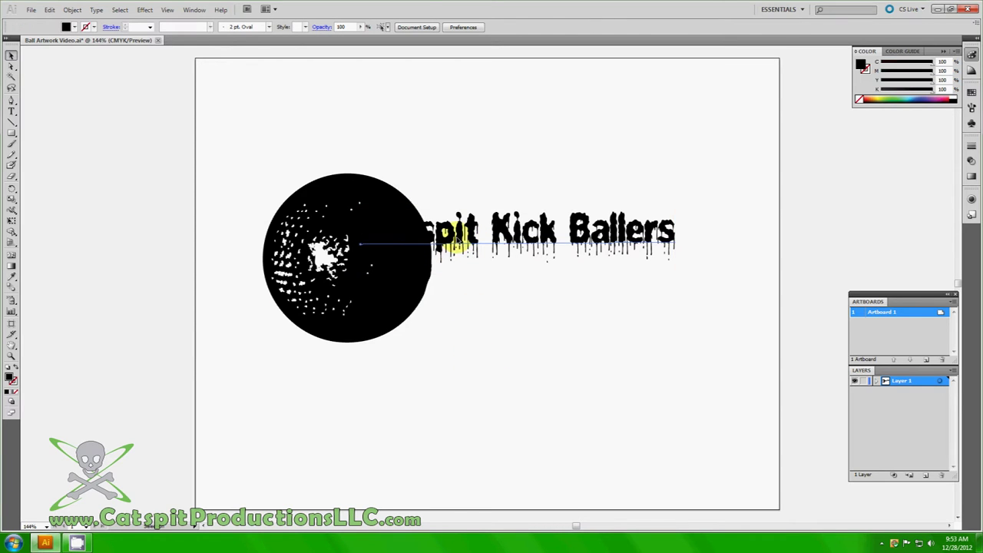
Give the team text a 1 pt white stroke (C 0, M 0, Y 0, K 0) and deselect it.
{"action": "left_click", "coordinate": [456, 239]}
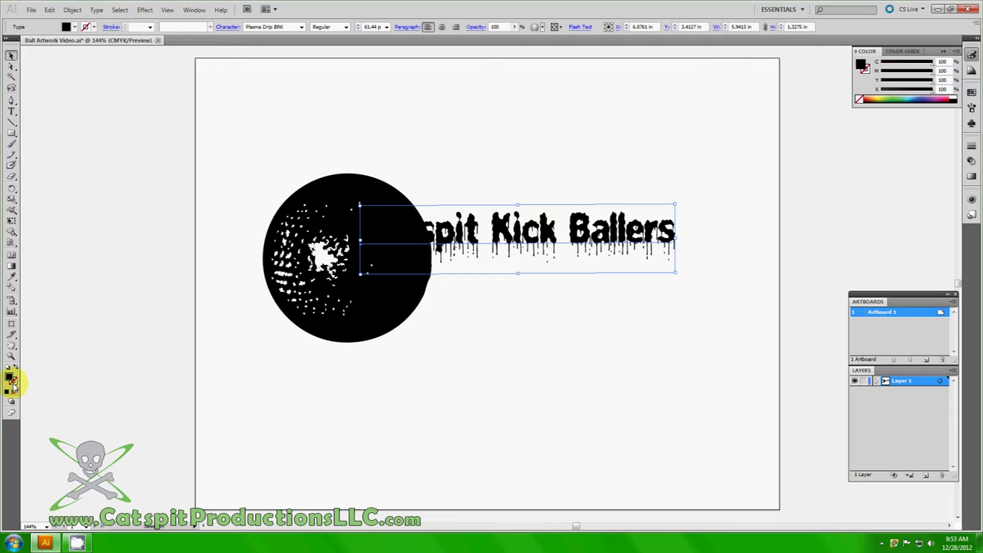
{"action": "left_click", "coordinate": [12, 383]}
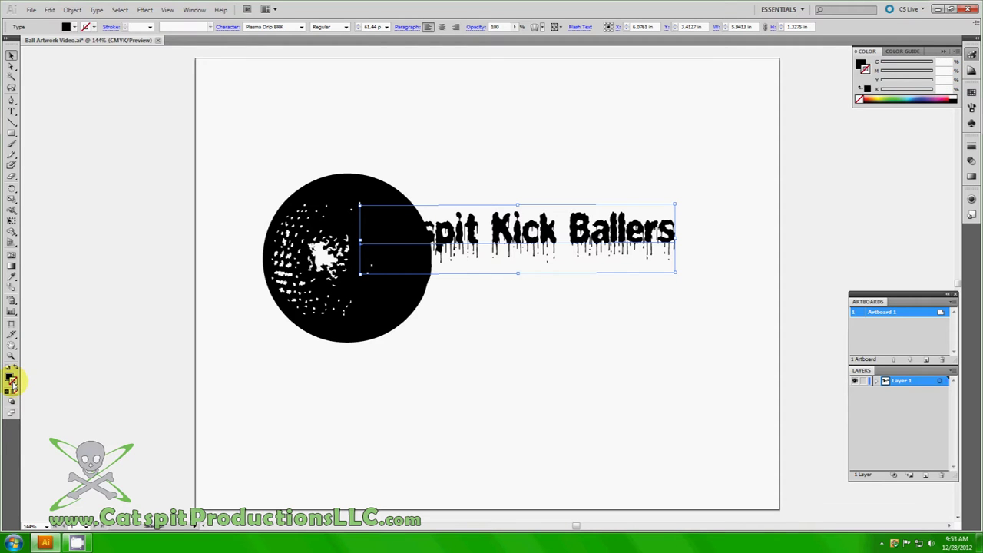
{"action": "double_click", "coordinate": [13, 384]}
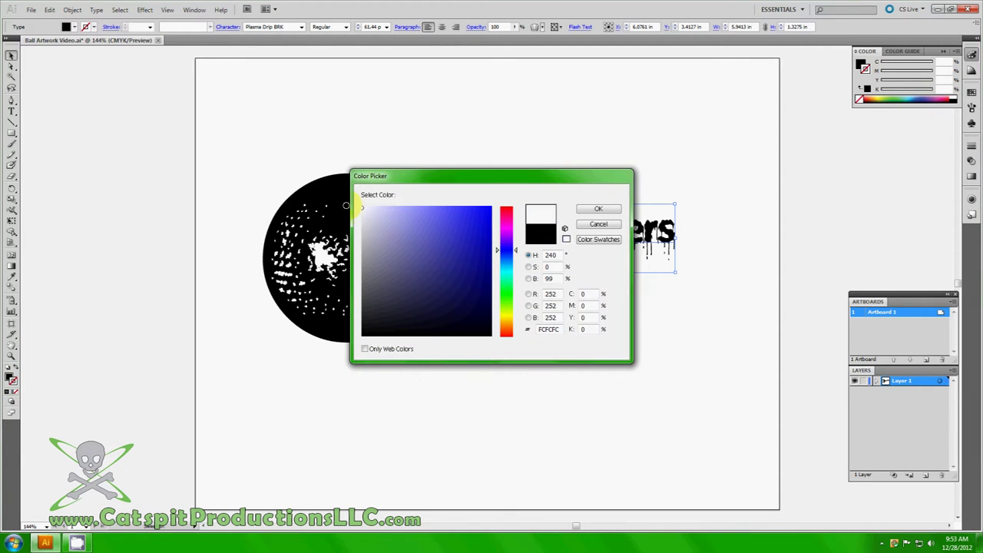
{"action": "left_click", "coordinate": [599, 210]}
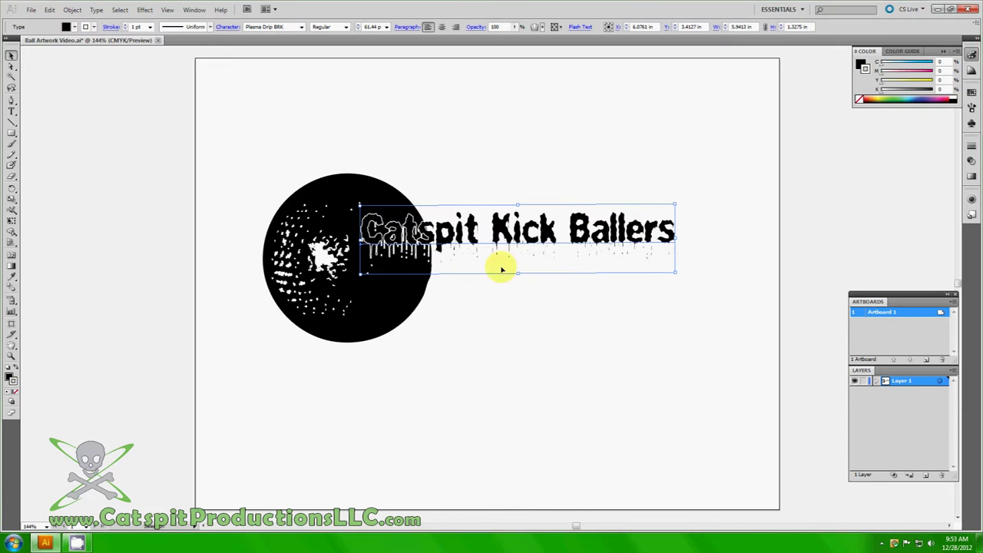
{"action": "left_click", "coordinate": [474, 309]}
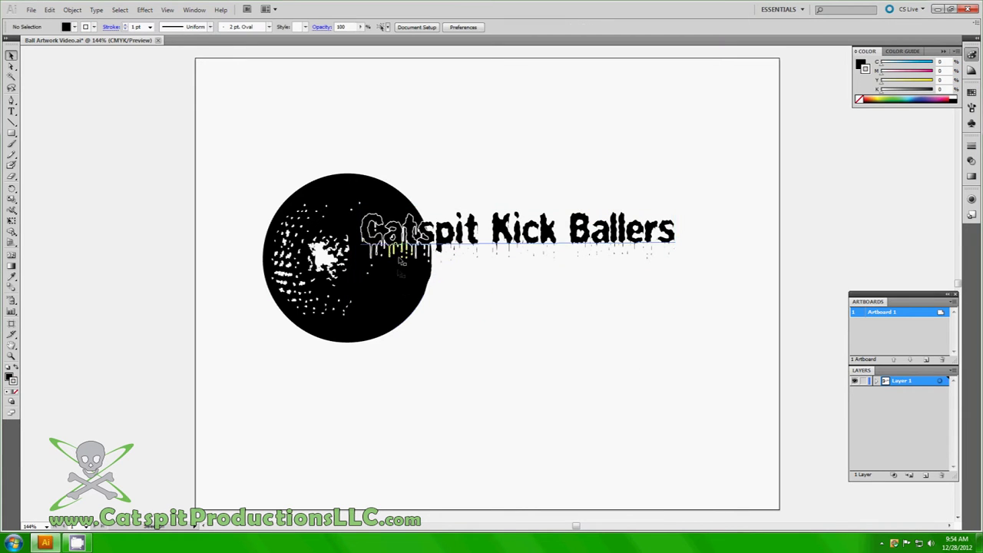
Reposition the outlined text over the ball at about X 5.97 in, Y 3.43 in, and deselect it.
{"action": "left_click_drag", "start_coordinate": [382, 246], "coordinate": [400, 247]}
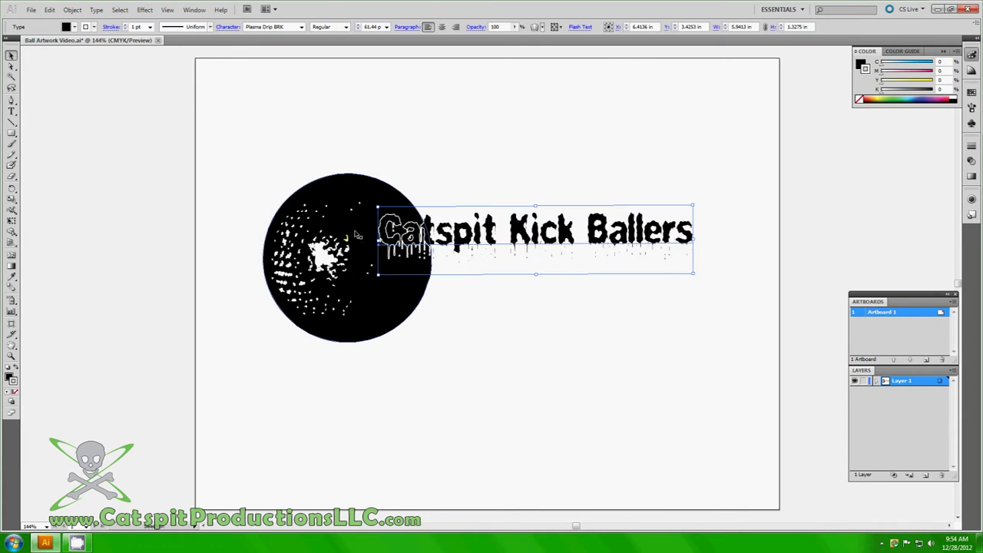
{"action": "key", "text": "Left"}
{"action": "key", "text": "Left"}
{"action": "key", "text": "Left"}
{"action": "key", "text": "Left"}
{"action": "key", "text": "Left"}
{"action": "key", "text": "Left"}
{"action": "key", "text": "Left"}
{"action": "key", "text": "Left"}
{"action": "key", "text": "Left"}
{"action": "key", "text": "Left"}
{"action": "key", "text": "Left"}
{"action": "key", "text": "Left"}
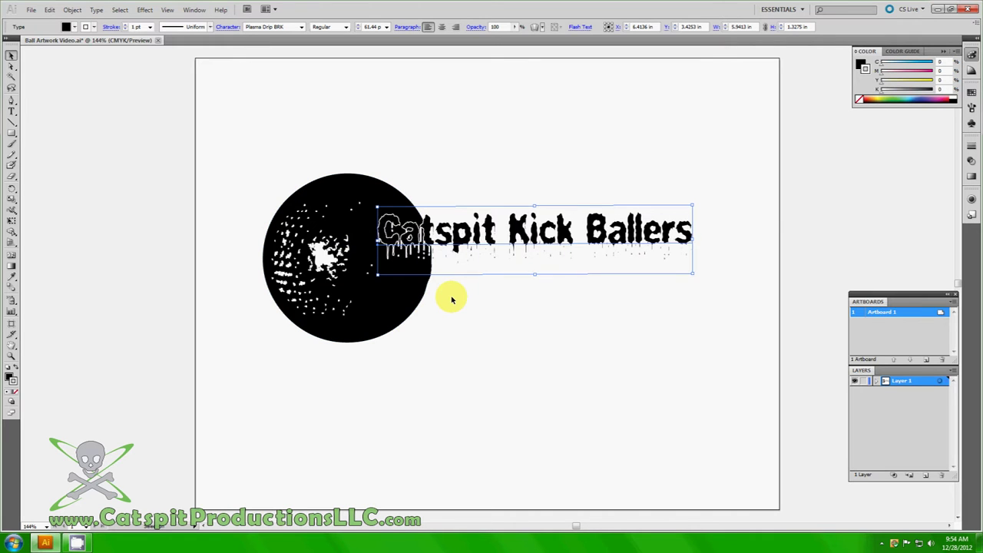
{"action": "key", "text": "Left"}
{"action": "key", "text": "Left"}
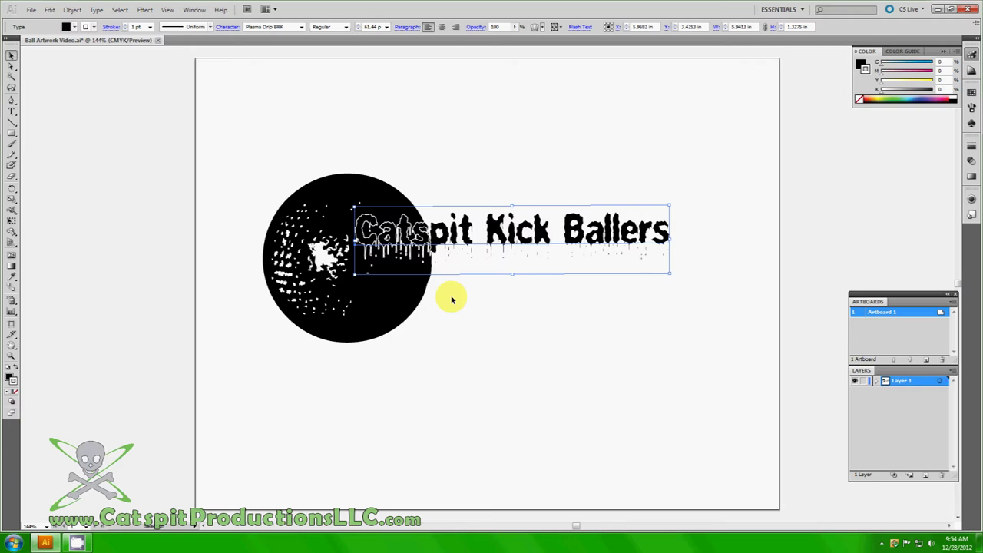
{"action": "left_click", "coordinate": [497, 146]}
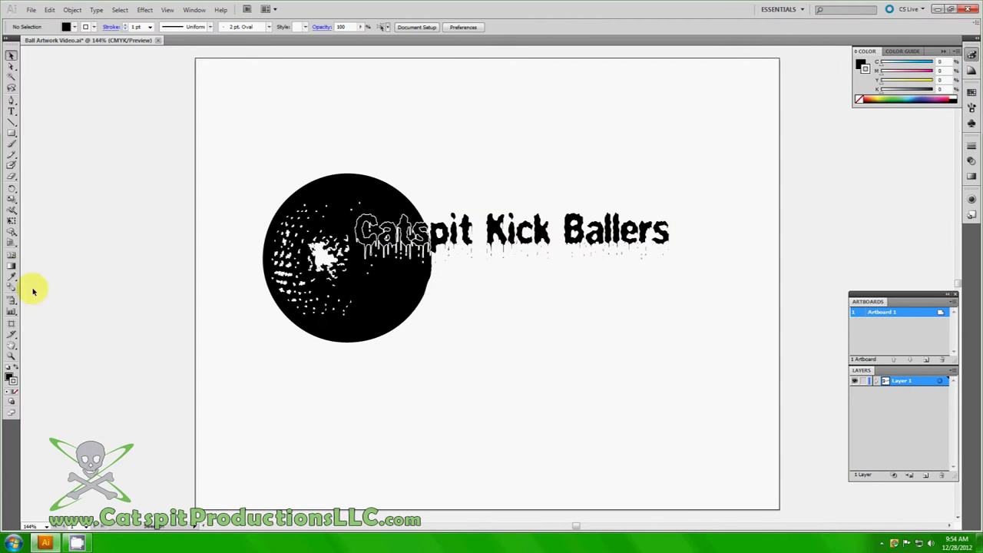
{"action": "left_click", "coordinate": [11, 132]}
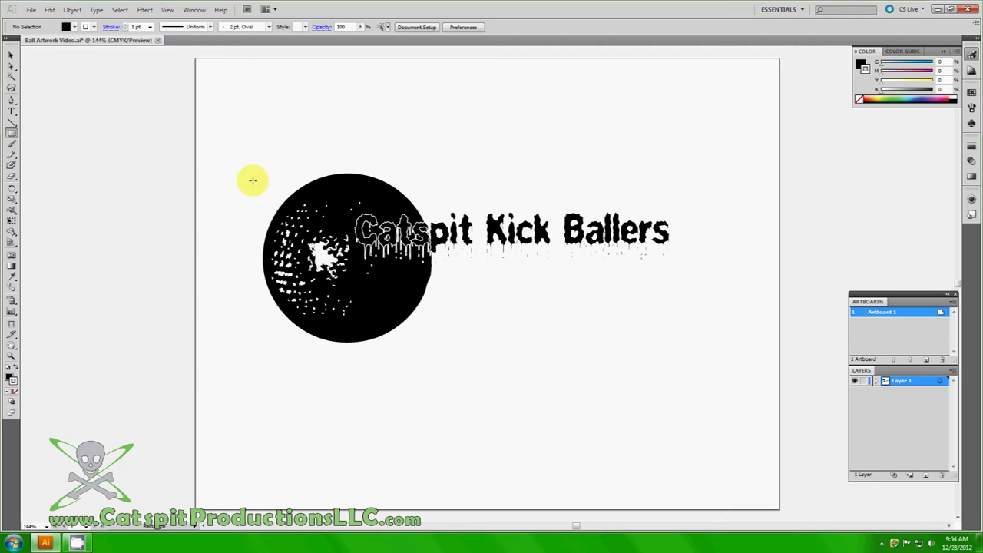
{"action": "left_click_drag", "start_coordinate": [386, 181], "coordinate": [681, 274]}
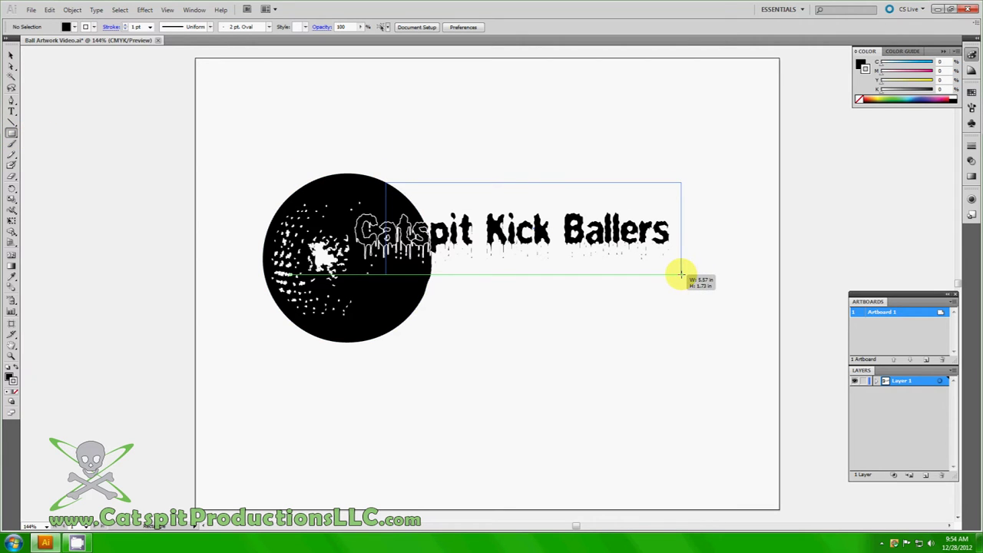
{"action": "left_click_drag", "start_coordinate": [681, 275], "coordinate": [681, 275]}
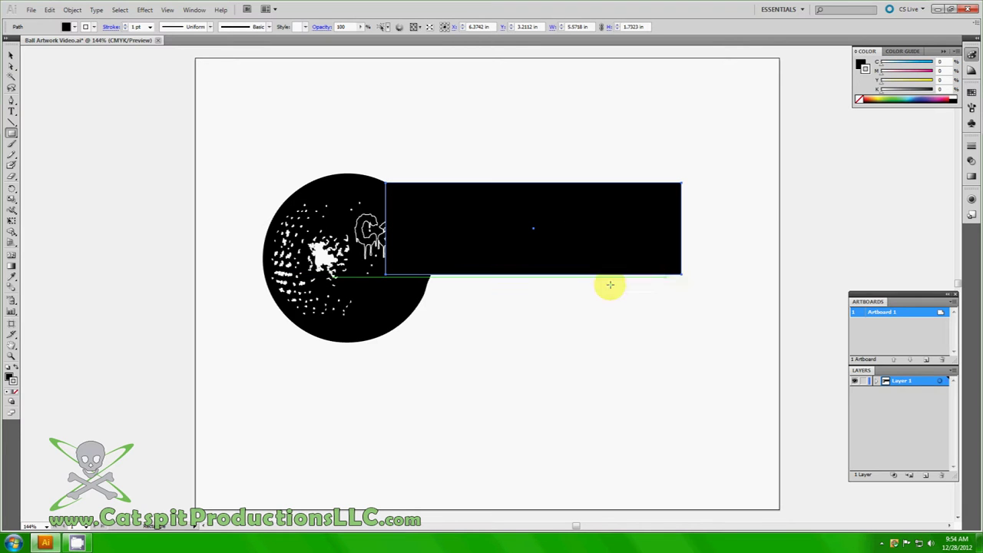
{"action": "key", "text": "Delete"}
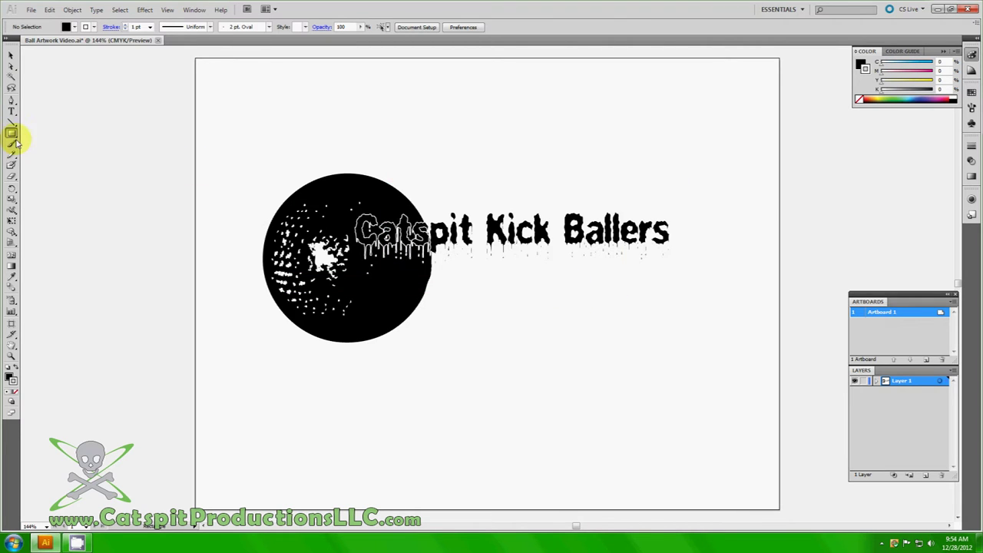
Draw a rounded rectangle about 6.31 in wide by 1.27 in high over the team text and fill it with white.
{"action": "left_click_drag", "start_coordinate": [12, 135], "coordinate": [39, 146]}
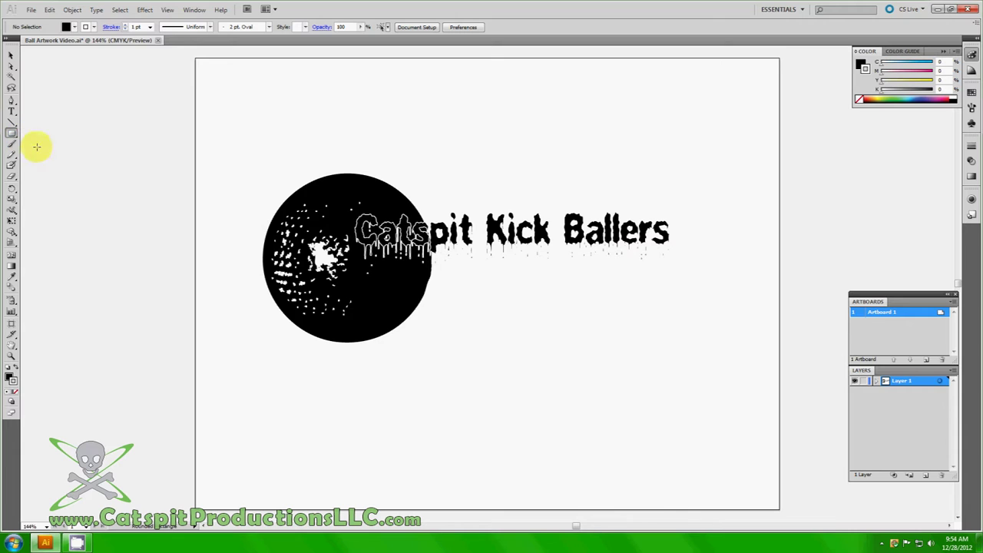
{"action": "left_click_drag", "start_coordinate": [352, 203], "coordinate": [686, 269]}
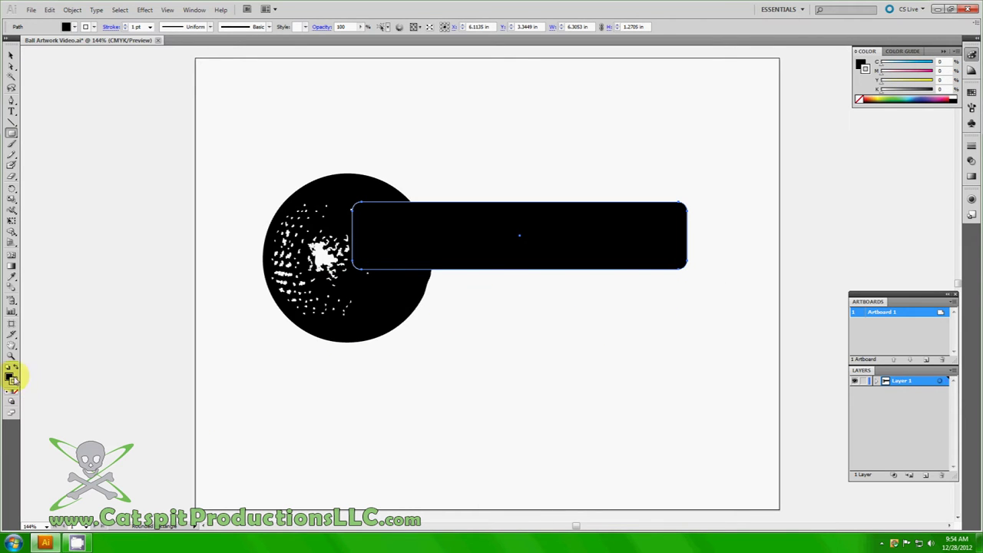
{"action": "double_click", "coordinate": [11, 376]}
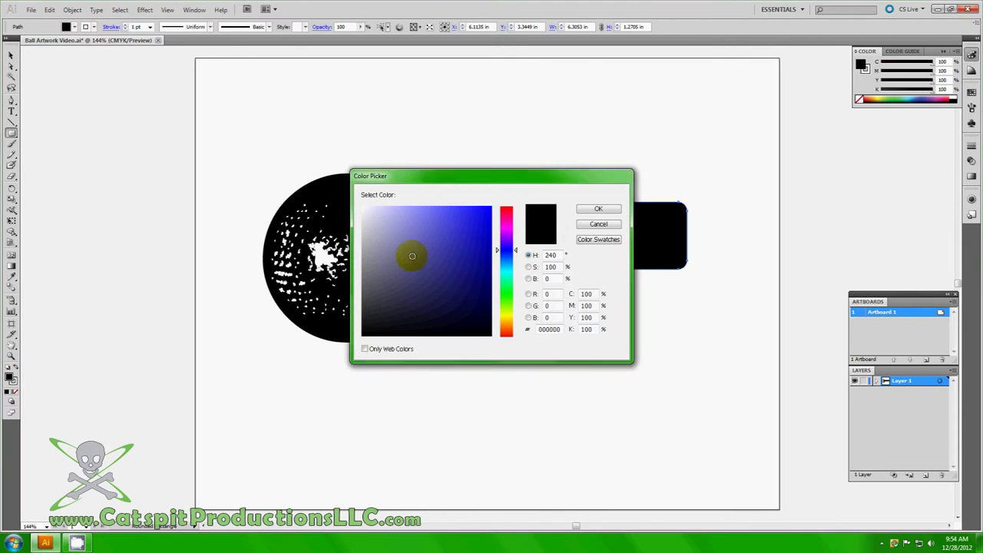
{"action": "left_click", "coordinate": [588, 209]}
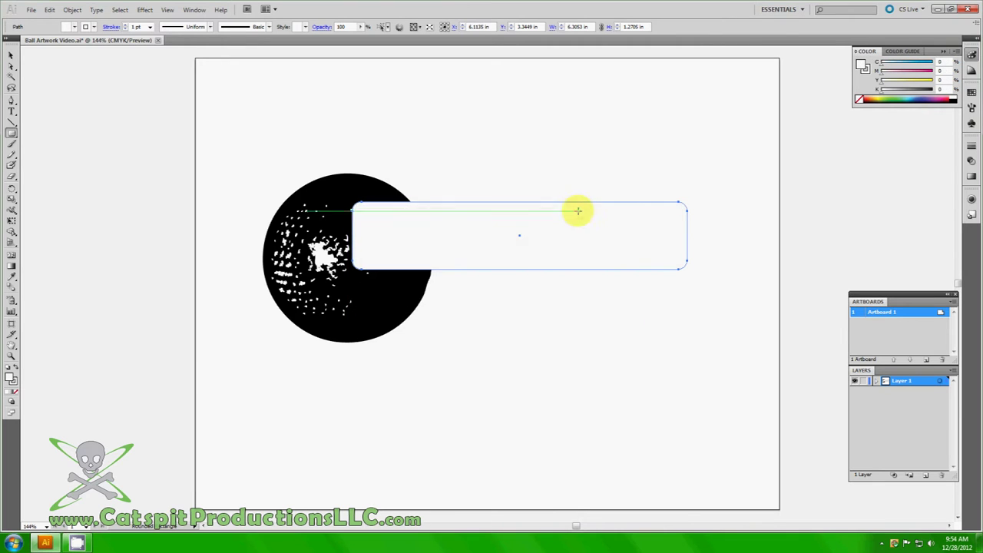
Set the rounded rectangle's fill to C 100, M 100, Y 100, K 100.
{"action": "double_click", "coordinate": [11, 377]}
{"action": "double_click", "coordinate": [583, 295]}
{"action": "type", "text": "100"}
{"action": "key", "text": "Tab"}
{"action": "type", "text": "100"}
{"action": "key", "text": "Tab"}
{"action": "type", "text": "1"}
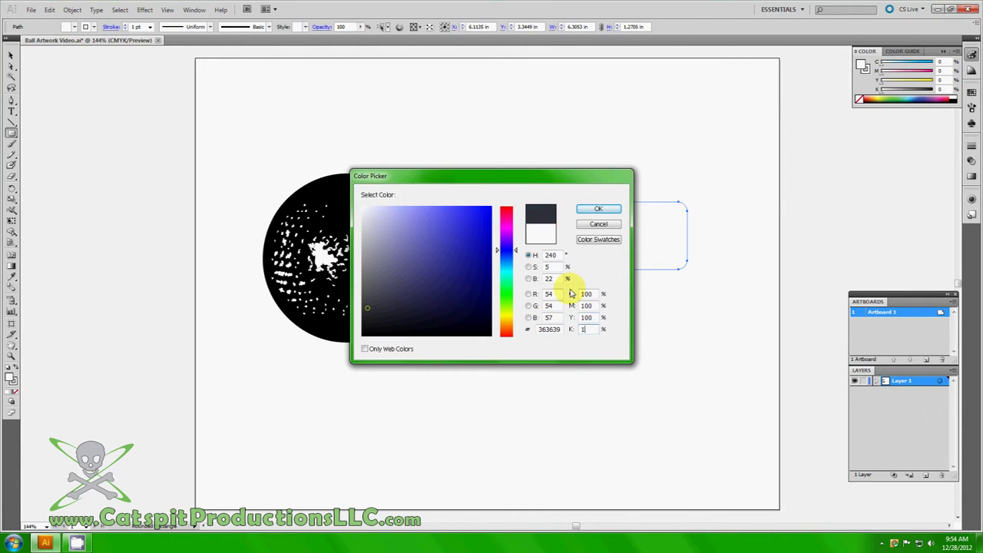
{"action": "left_click", "coordinate": [597, 210]}
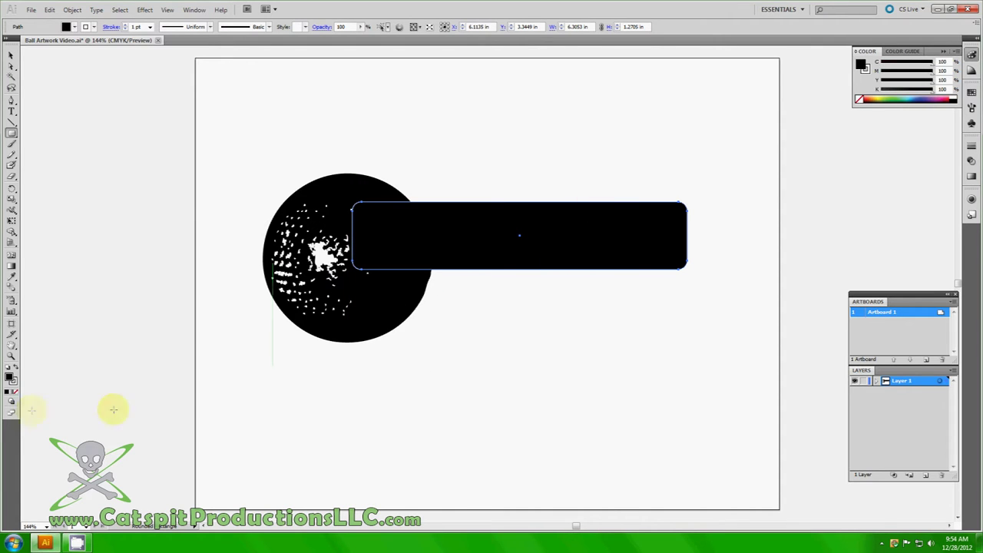
Set the rounded rectangle's fill to near-white (#F4F4F9).
{"action": "double_click", "coordinate": [11, 378]}
{"action": "left_click_drag", "start_coordinate": [370, 234], "coordinate": [367, 210]}
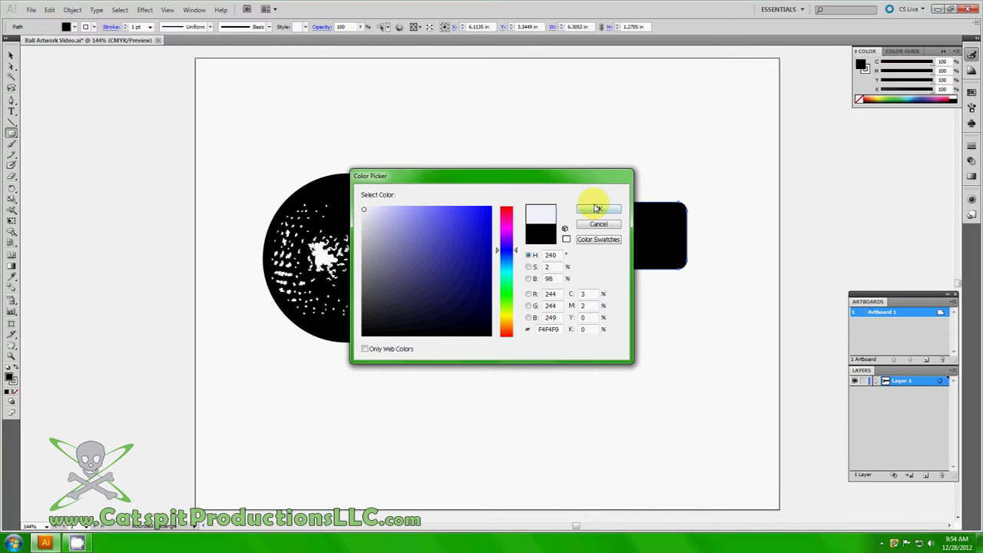
{"action": "left_click", "coordinate": [597, 209]}
Set the rounded rectangle's stroke colour to C 100, M 100, Y 100, K 100.
{"action": "left_click", "coordinate": [14, 384]}
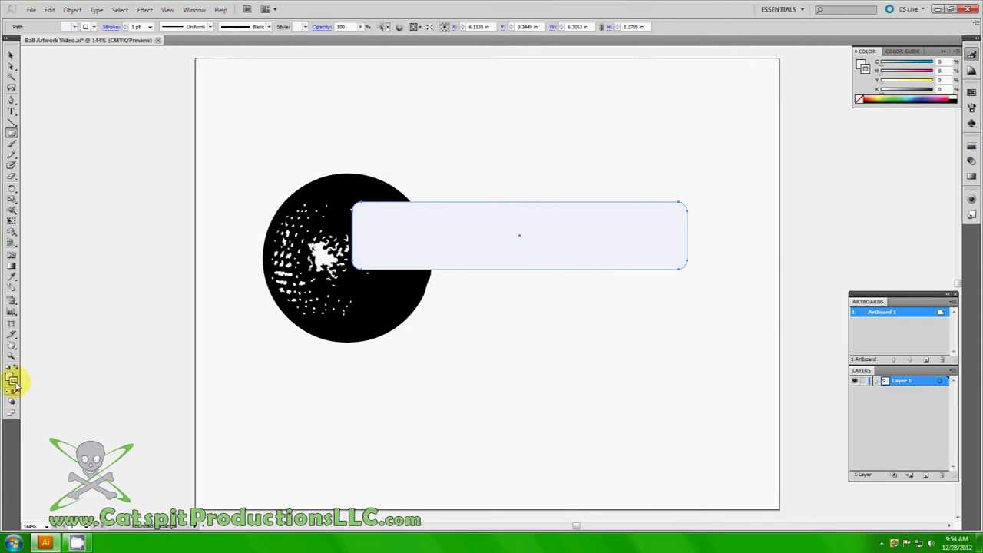
{"action": "double_click", "coordinate": [14, 384]}
{"action": "left_click_drag", "start_coordinate": [591, 294], "coordinate": [573, 293]}
{"action": "type", "text": "100"}
{"action": "key", "text": "Tab"}
{"action": "type", "text": "100"}
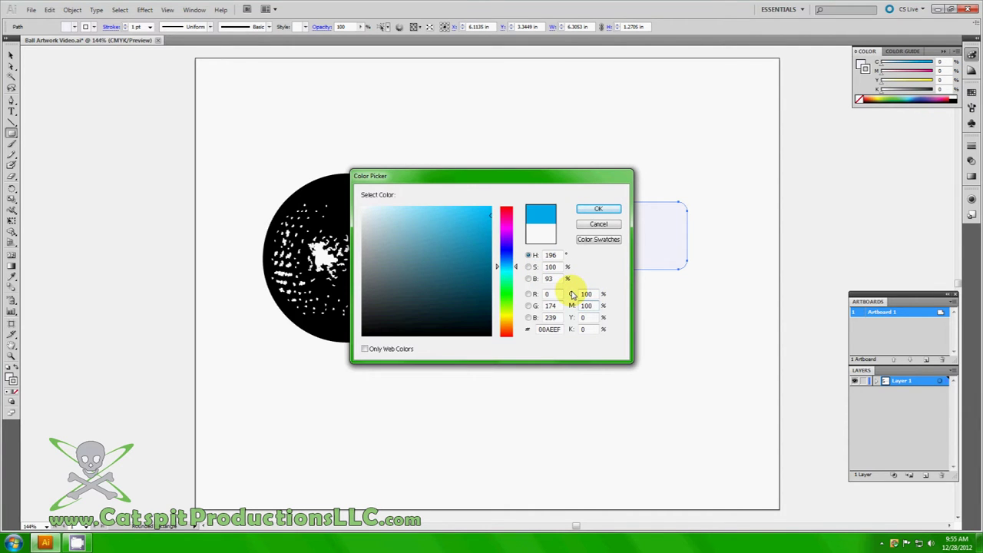
{"action": "key", "text": "Tab"}
{"action": "type", "text": "100"}
{"action": "key", "text": "Tab"}
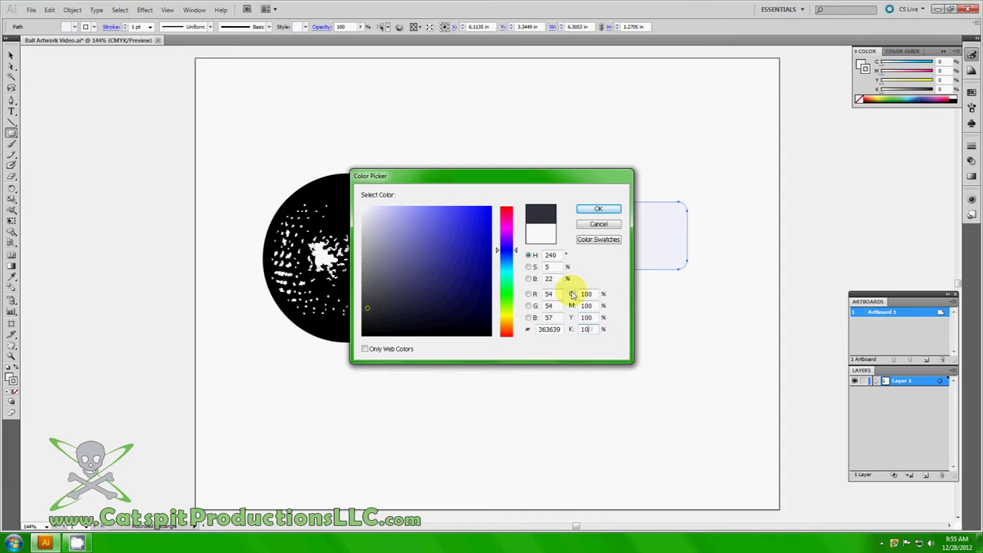
{"action": "type", "text": "100"}
{"action": "left_click", "coordinate": [603, 209]}
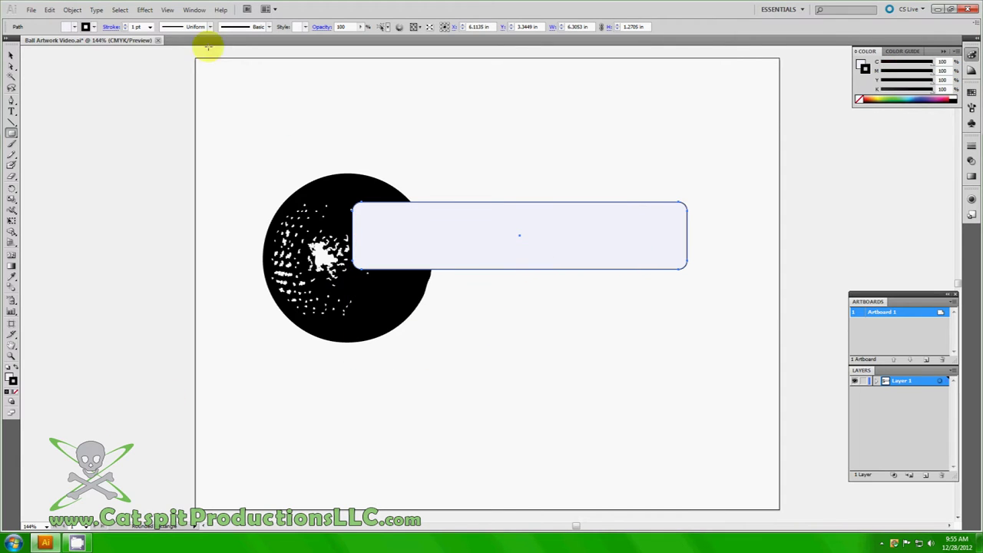
Set the rounded rectangle's stroke weight to 4 pt, send it behind the text and the ball, and deselect it.
{"action": "left_click", "coordinate": [125, 27]}
{"action": "left_click", "coordinate": [125, 27]}
{"action": "left_click", "coordinate": [125, 27]}
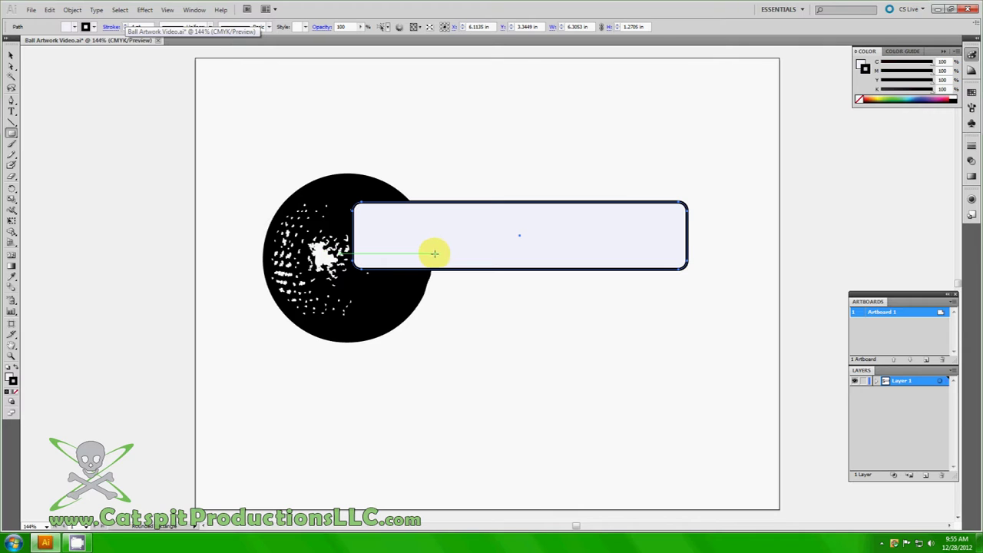
{"action": "left_click", "coordinate": [73, 10]}
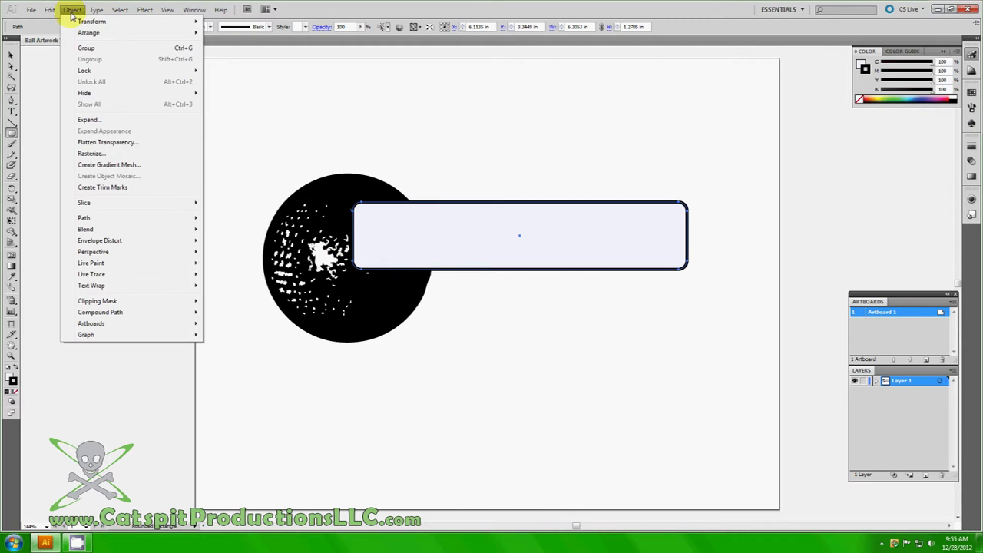
{"action": "mouse_move", "coordinate": [91, 34]}
{"action": "left_click", "coordinate": [266, 66]}
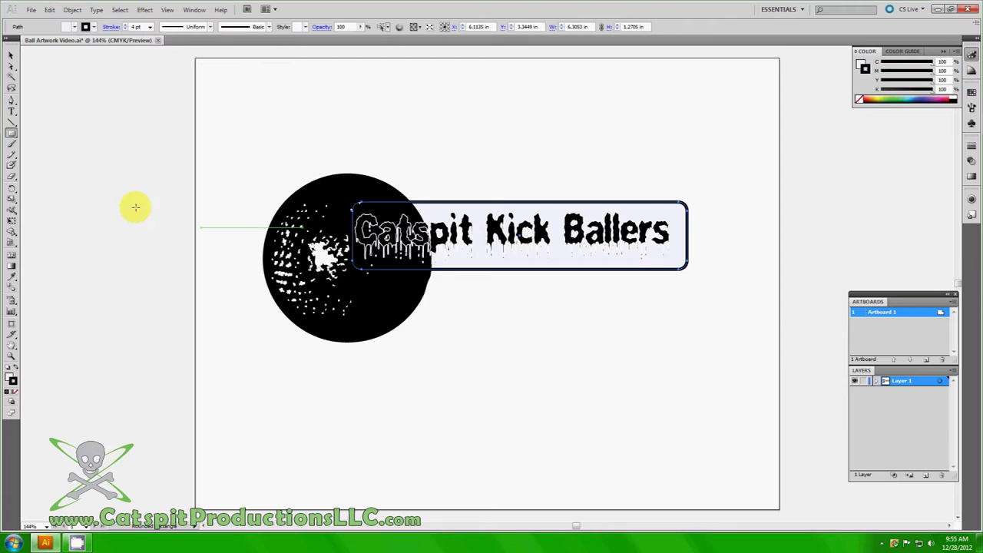
{"action": "left_click", "coordinate": [12, 56]}
{"action": "left_click", "coordinate": [520, 395]}
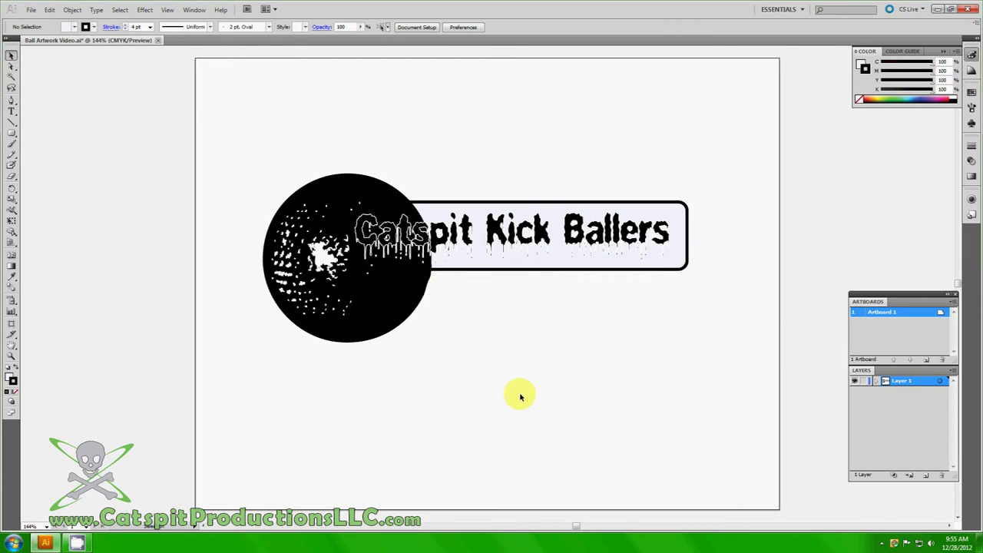
Nudge the rounded rectangle up and left around the team text to about X 5.93 in, Y 3.28 in, and deselect it.
{"action": "left_click", "coordinate": [603, 270]}
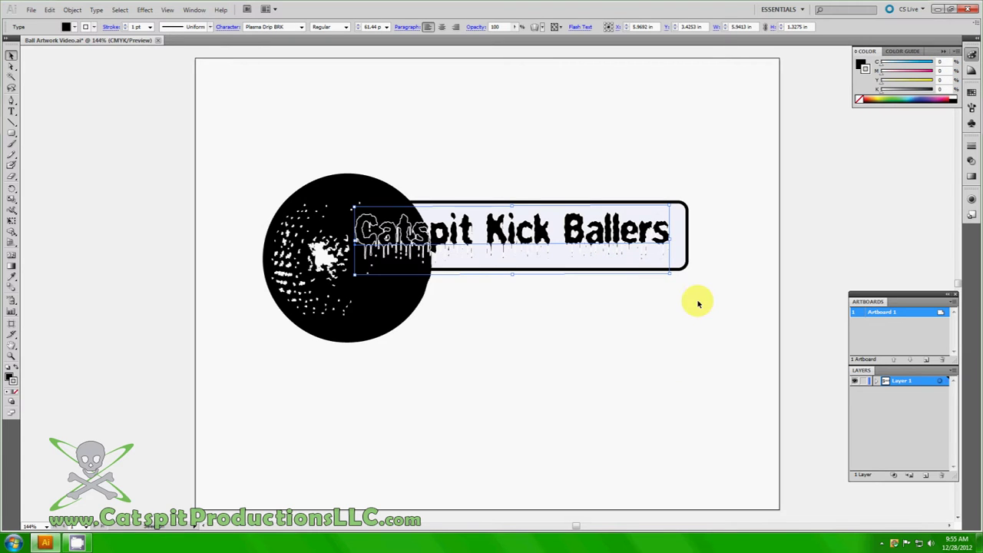
{"action": "left_click", "coordinate": [687, 258]}
{"action": "key", "text": "Up"}
{"action": "key", "text": "Up"}
{"action": "key", "text": "Up"}
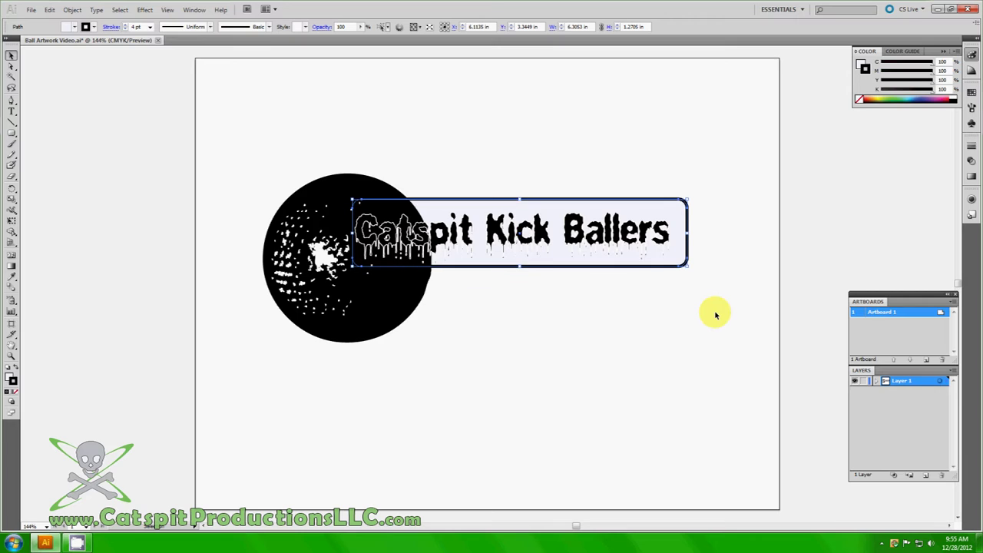
{"action": "key", "text": "Up"}
{"action": "key", "text": "Left"}
{"action": "key", "text": "Left"}
{"action": "key", "text": "Left"}
{"action": "key", "text": "Left"}
{"action": "key", "text": "Left"}
{"action": "key", "text": "Left"}
{"action": "key", "text": "Left"}
{"action": "key", "text": "Left"}
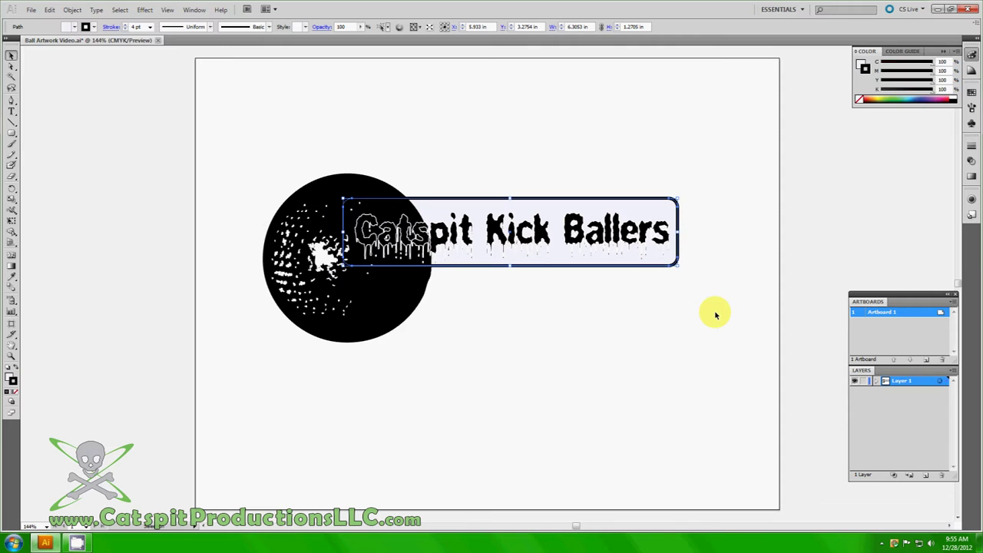
{"action": "left_click", "coordinate": [714, 315]}
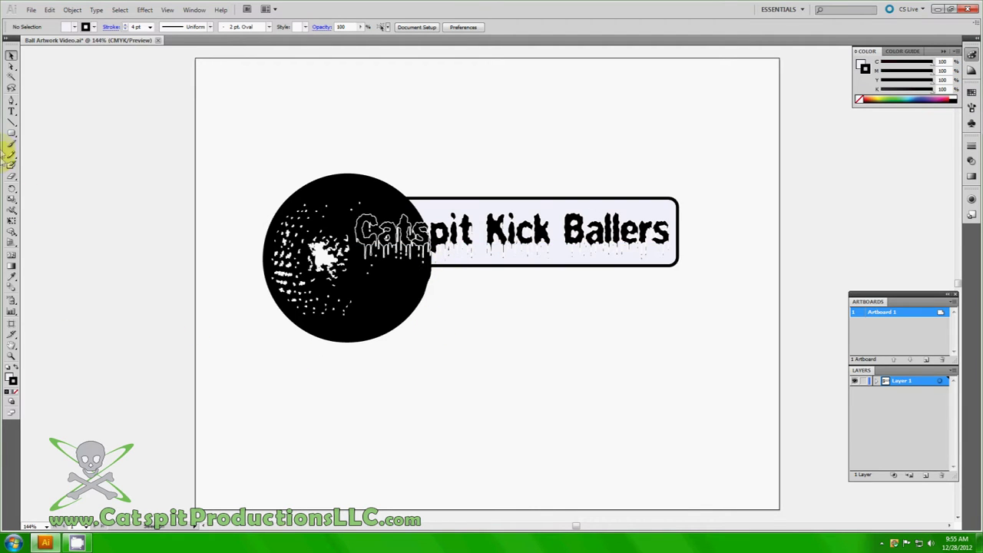
Draw an ellipse about 5.58 in wide by 0.95 in high below the rounded rectangle and shift it left to overlap the ball.
{"action": "left_click_drag", "start_coordinate": [11, 134], "coordinate": [50, 160]}
{"action": "mouse_move", "coordinate": [391, 284]}
{"action": "left_mouse_down"}
{"action": "mouse_move", "coordinate": [464, 329]}
{"action": "mouse_move", "coordinate": [686, 329]}
{"action": "mouse_move", "coordinate": [679, 334]}
{"action": "left_mouse_up"}
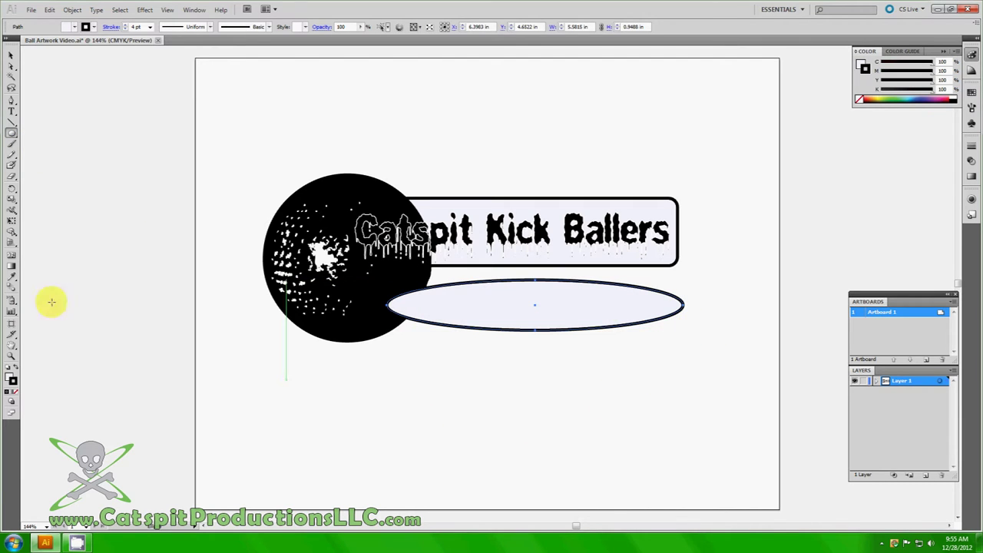
{"action": "left_click", "coordinate": [11, 56]}
{"action": "left_click_drag", "start_coordinate": [593, 330], "coordinate": [580, 327]}
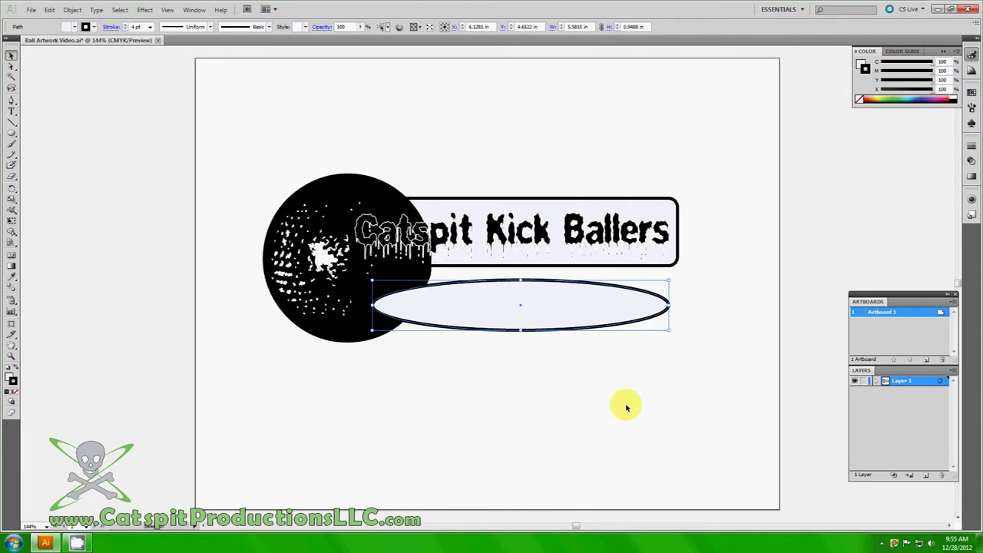
{"action": "key", "text": "Left"}
{"action": "key", "text": "Left"}
{"action": "key", "text": "Left"}
{"action": "key", "text": "Left"}
{"action": "key", "text": "Left"}
{"action": "key", "text": "Left"}
{"action": "key", "text": "Left"}
{"action": "key", "text": "Left"}
{"action": "key", "text": "Left"}
{"action": "key", "text": "Left"}
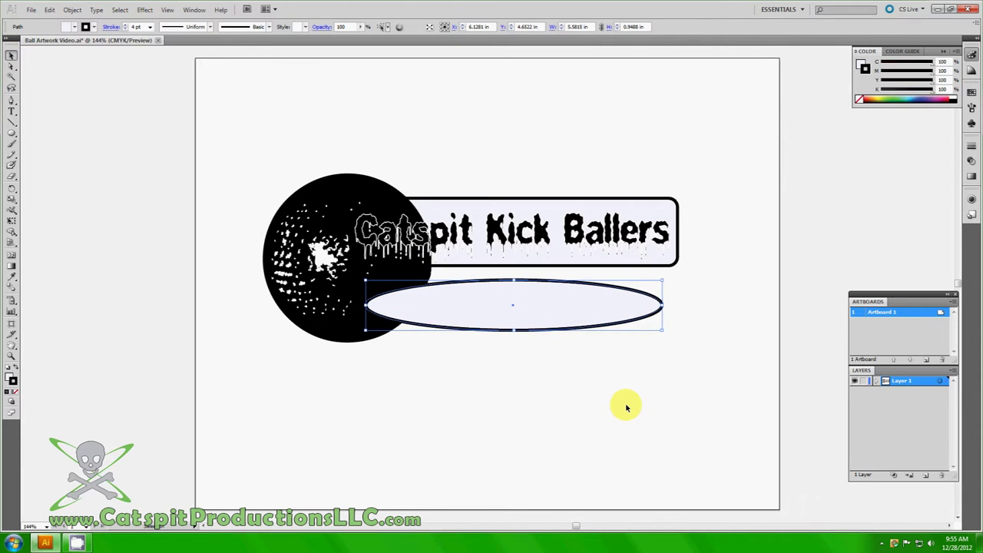
{"action": "left_click", "coordinate": [572, 422]}
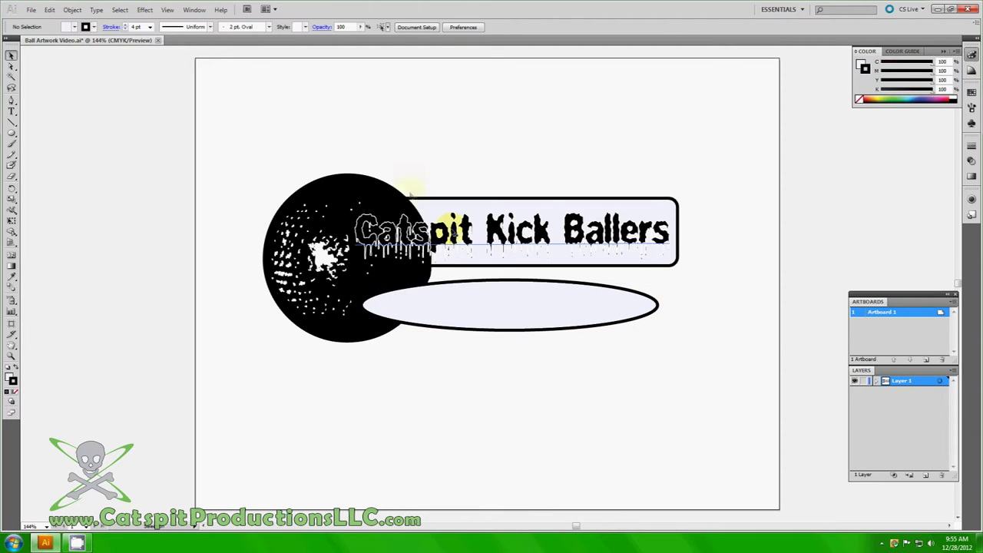
Add the text "Arizona League" in the empty area above the rounded rectangle.
{"action": "left_click", "coordinate": [11, 112]}
{"action": "left_click", "coordinate": [400, 134]}
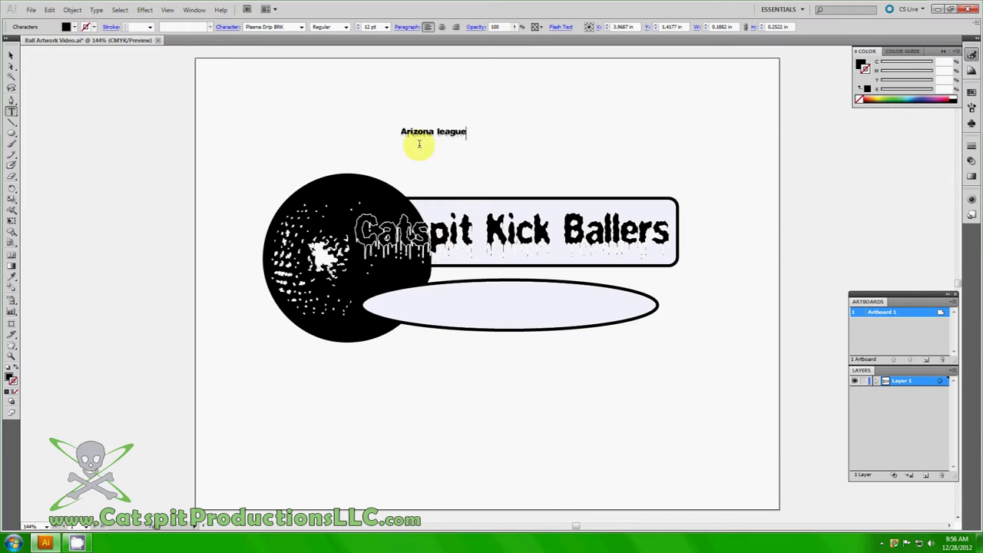
{"action": "double_click", "coordinate": [444, 133]}
{"action": "mouse_move", "coordinate": [446, 132]}
{"action": "left_mouse_down"}
{"action": "mouse_move", "coordinate": [428, 132]}
{"action": "mouse_move", "coordinate": [445, 127]}
{"action": "left_mouse_up"}
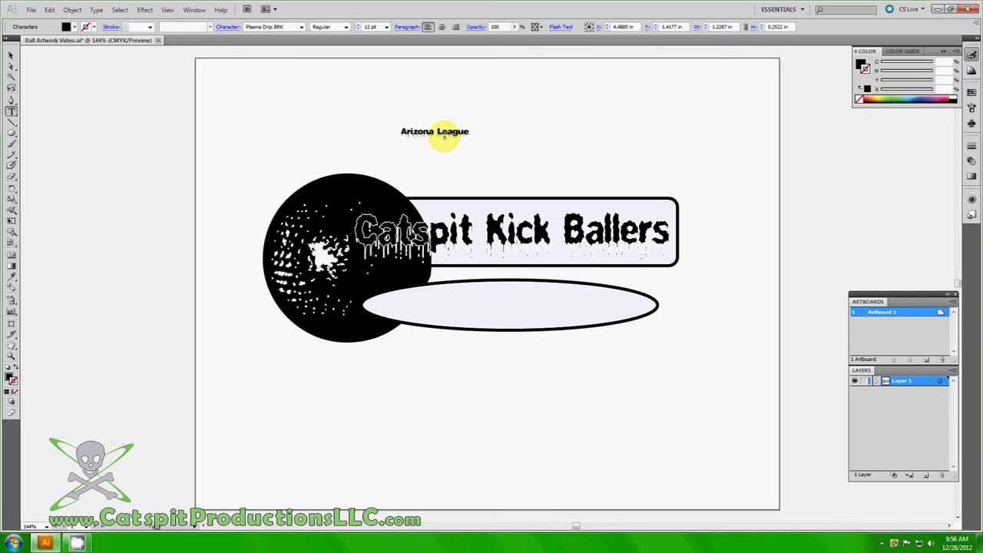
Enlarge the "Arizona League" text with Free Transform to about 42 pt.
{"action": "left_click_drag", "start_coordinate": [468, 132], "coordinate": [392, 134]}
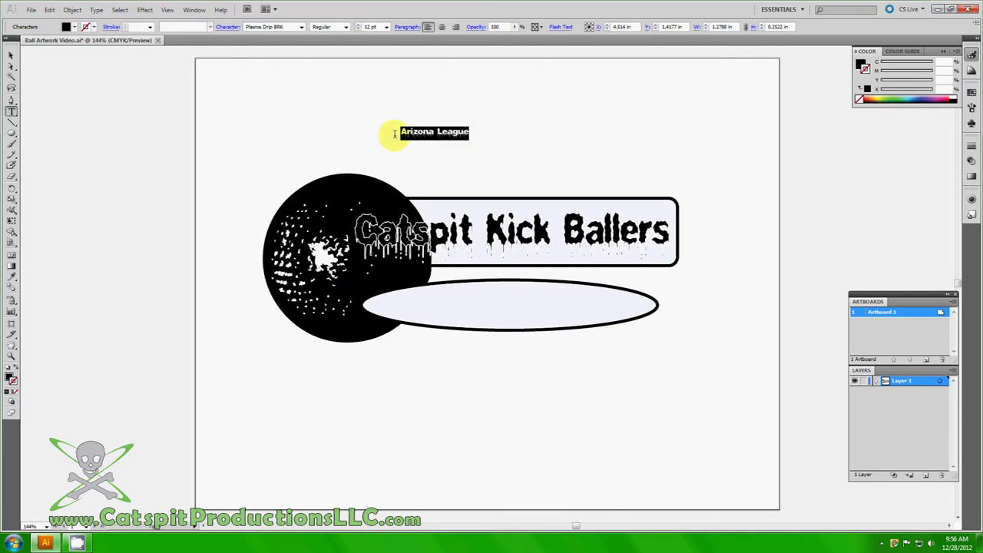
{"action": "left_click", "coordinate": [12, 222]}
{"action": "left_click_drag", "start_coordinate": [469, 139], "coordinate": [579, 172]}
Change the font of the "Arizona League" text to Playbill.
{"action": "left_click", "coordinate": [11, 111]}
{"action": "triple_click", "coordinate": [480, 144]}
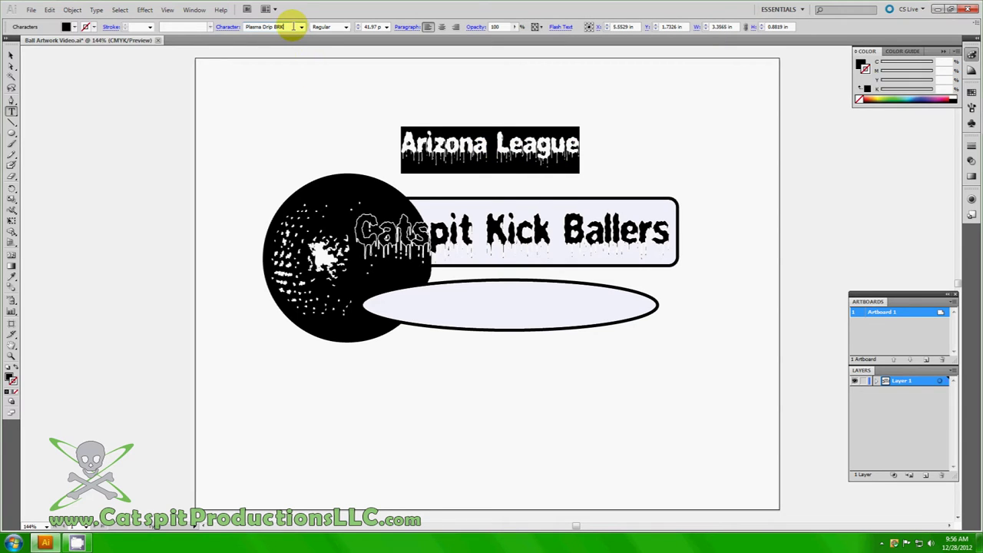
{"action": "key", "text": "Down"}
{"action": "key", "text": "Down"}
{"action": "key", "text": "Down"}
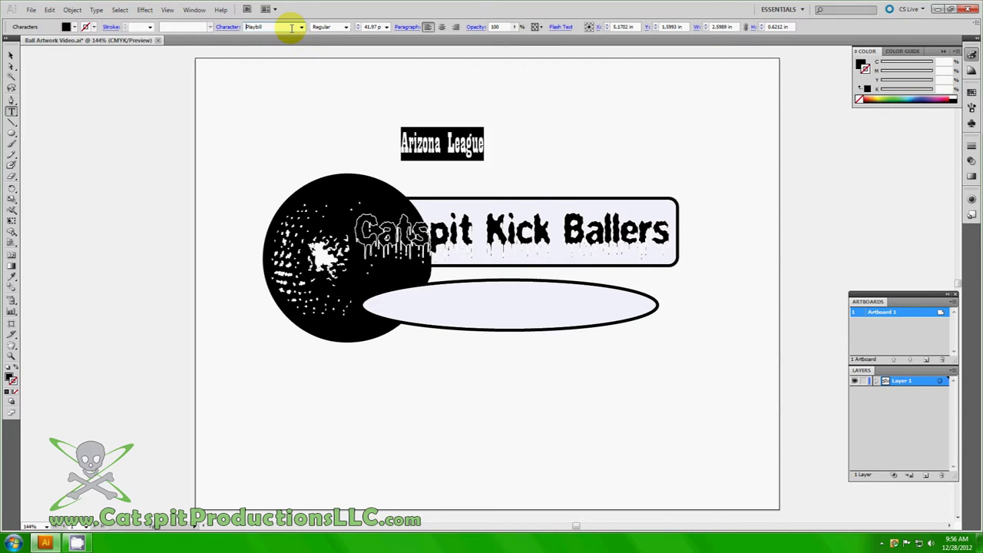
Stretch the "Arizona League" text to about 4.11 in wide and place it inside the ellipse.
{"action": "left_click", "coordinate": [10, 55]}
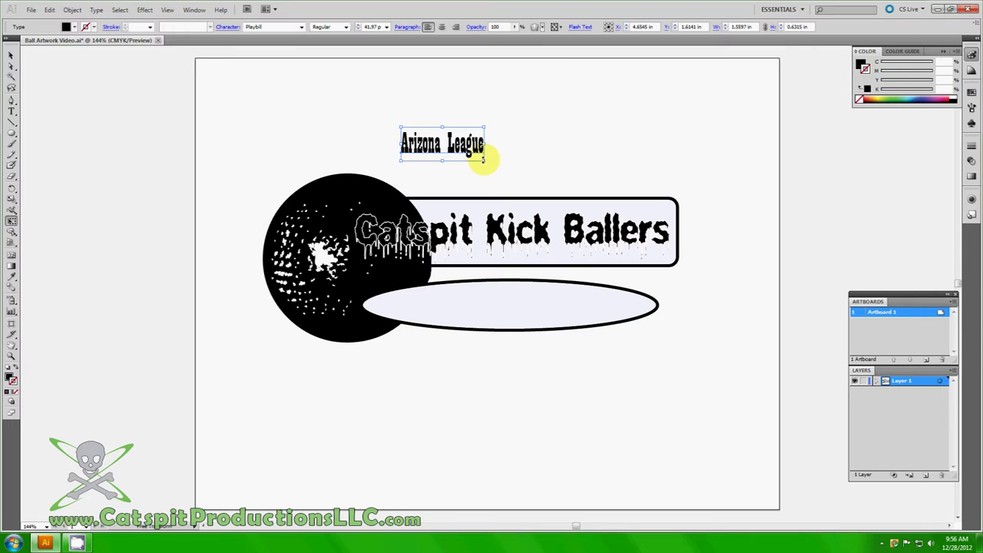
{"action": "left_click_drag", "start_coordinate": [486, 143], "coordinate": [619, 143]}
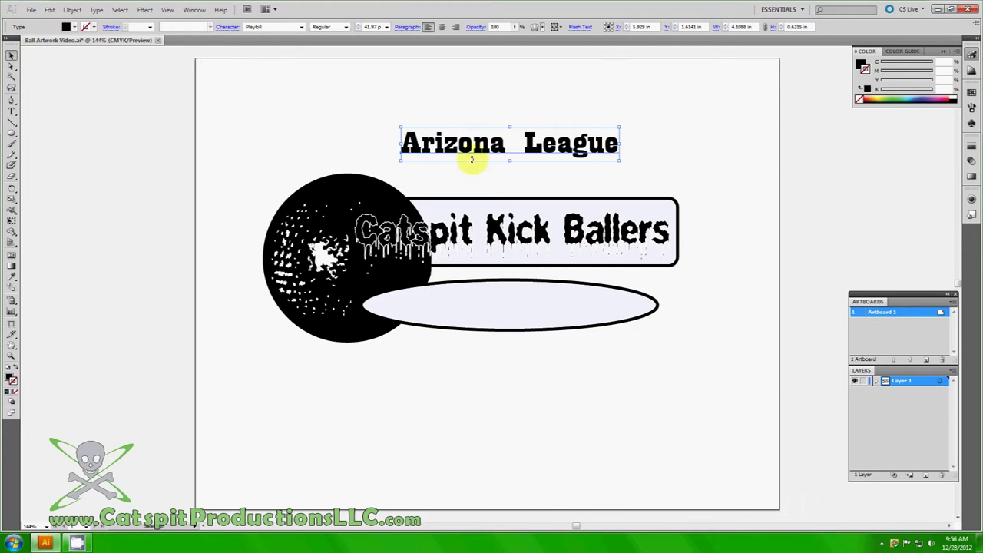
{"action": "left_click_drag", "start_coordinate": [476, 149], "coordinate": [468, 307]}
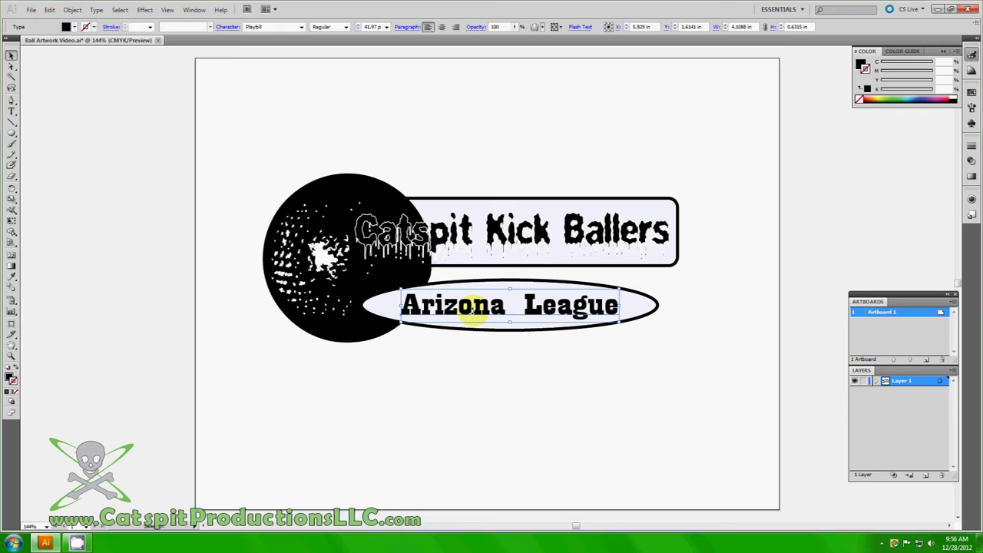
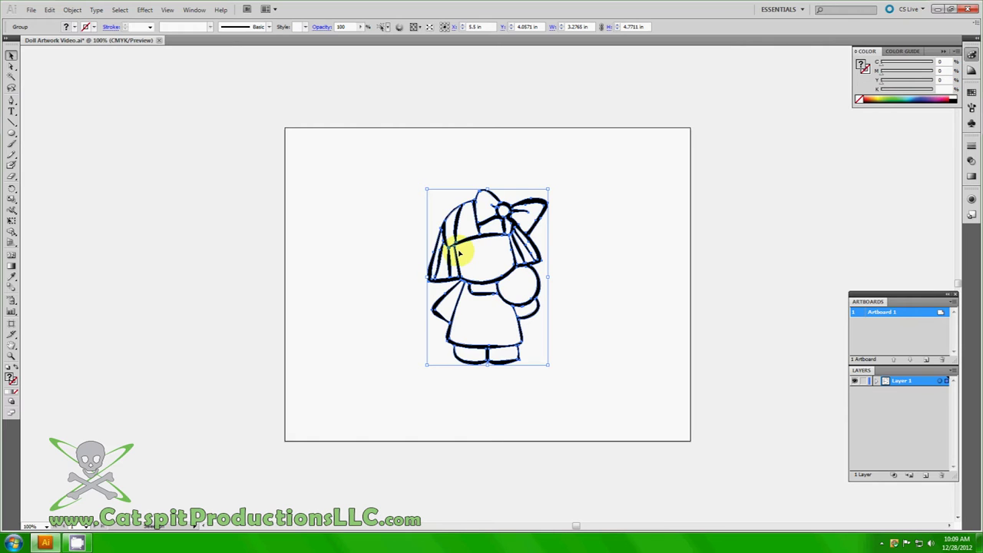
Move the doll drawing slightly down to about X 5.5 in, Y 4.13 in, and deselect it.
{"action": "left_click", "coordinate": [386, 285]}
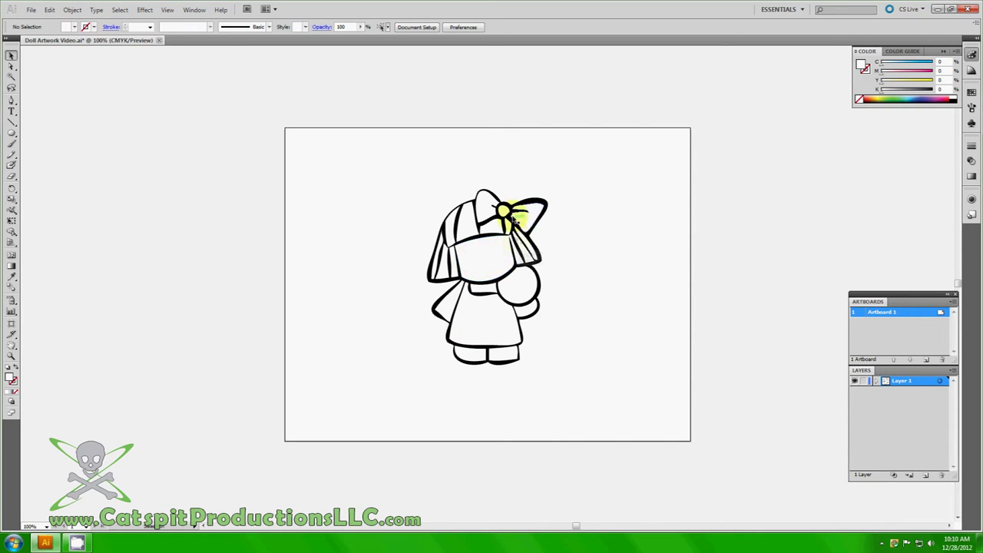
{"action": "left_click_drag", "start_coordinate": [496, 307], "coordinate": [520, 314]}
{"action": "left_click", "coordinate": [594, 266]}
{"action": "left_click_drag", "start_coordinate": [547, 278], "coordinate": [527, 282]}
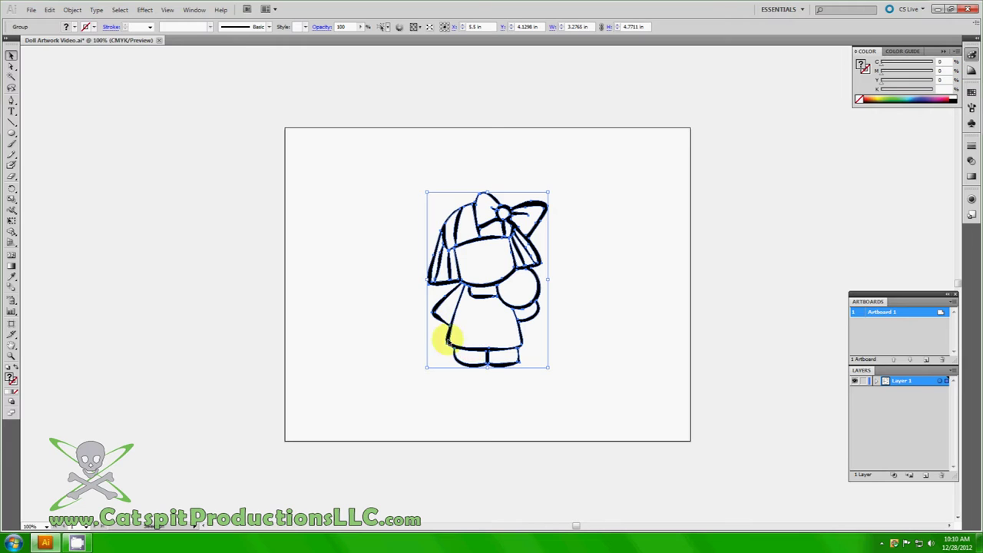
{"action": "left_click", "coordinate": [353, 282]}
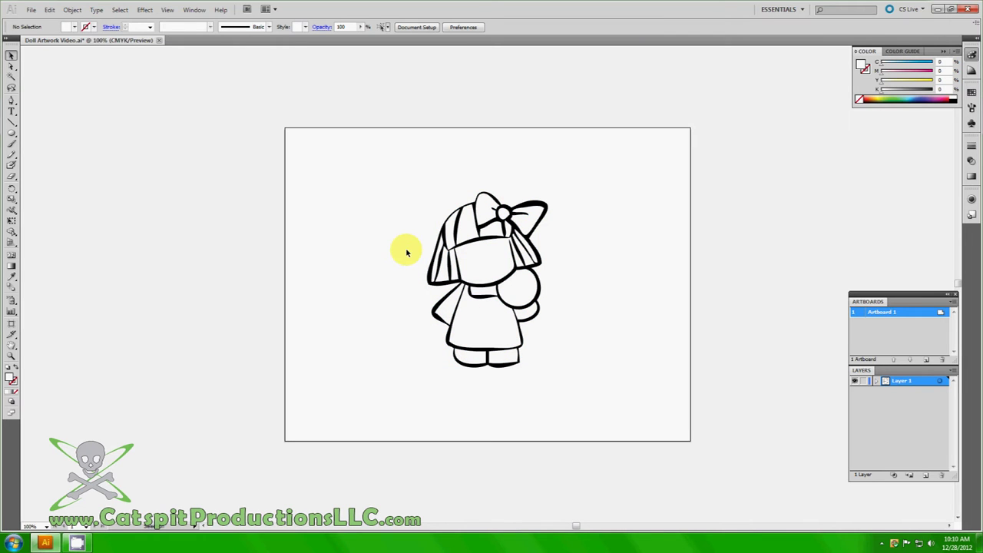
Draw a narrow ellipse about 0.15 in wide and 0.35 in high as the doll's left eye, filled with CMYK 100/100/100/100.
{"action": "left_click", "coordinate": [13, 134]}
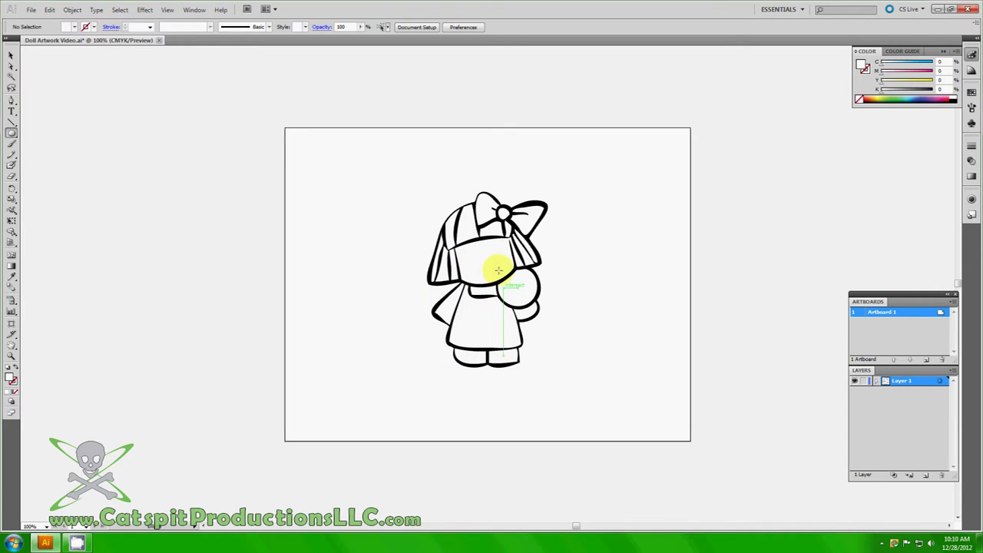
{"action": "left_click_drag", "start_coordinate": [473, 251], "coordinate": [478, 266]}
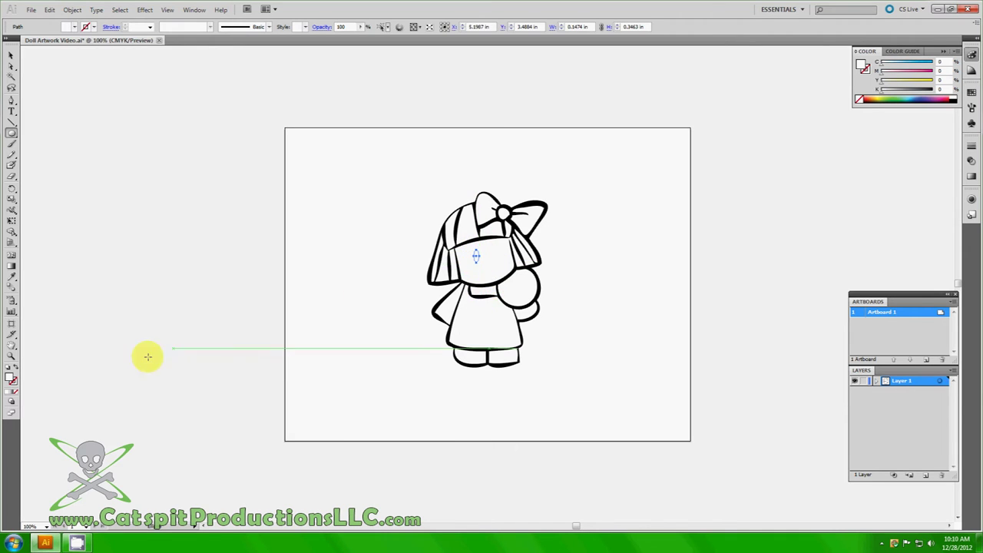
{"action": "double_click", "coordinate": [10, 374]}
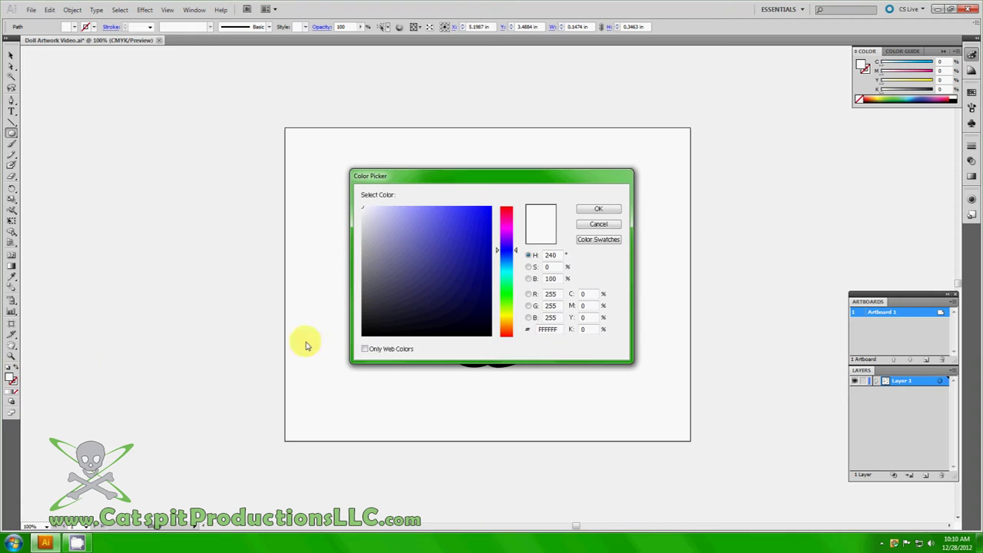
{"action": "left_click", "coordinate": [583, 294]}
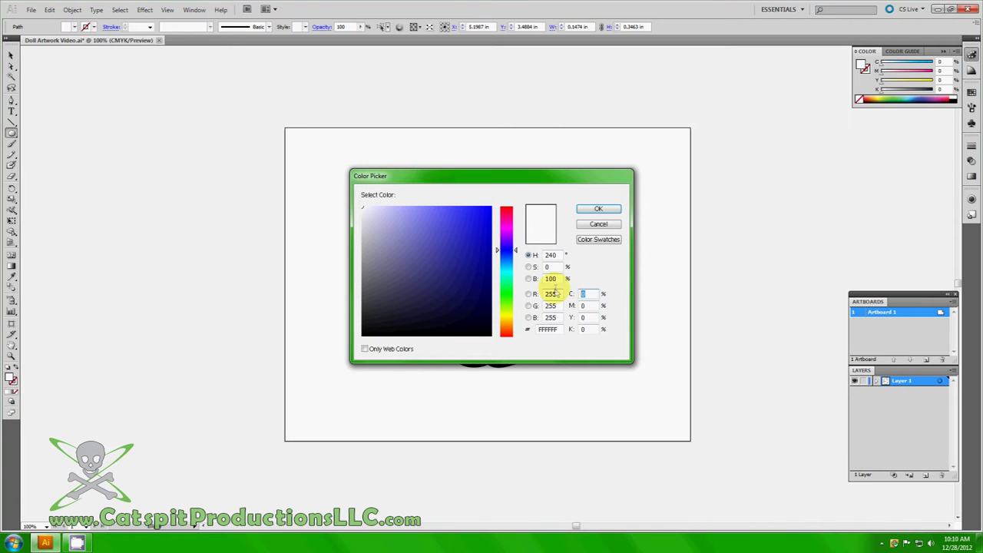
{"action": "type", "text": "100"}
{"action": "key", "text": "Tab"}
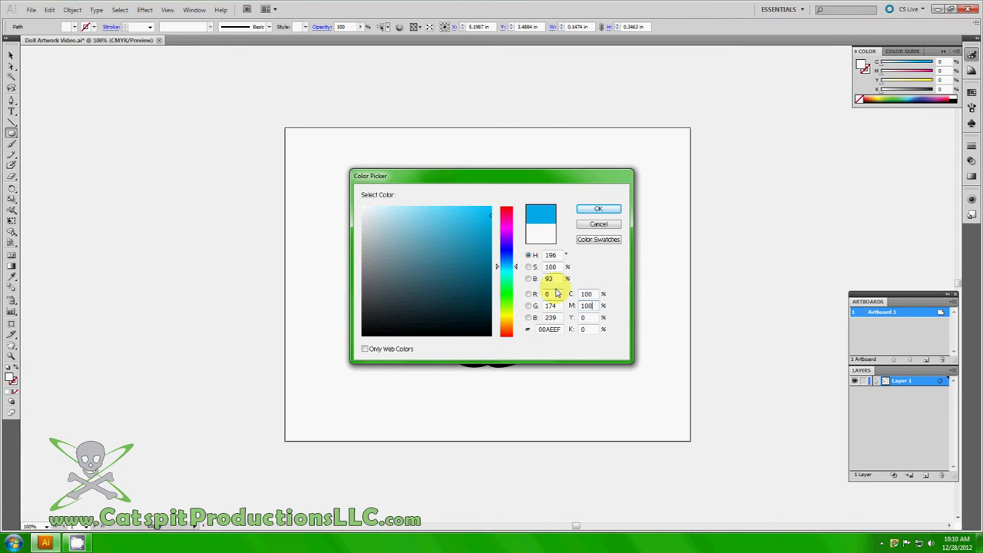
{"action": "type", "text": "100"}
{"action": "key", "text": "Tab"}
{"action": "type", "text": "100"}
{"action": "key", "text": "Tab"}
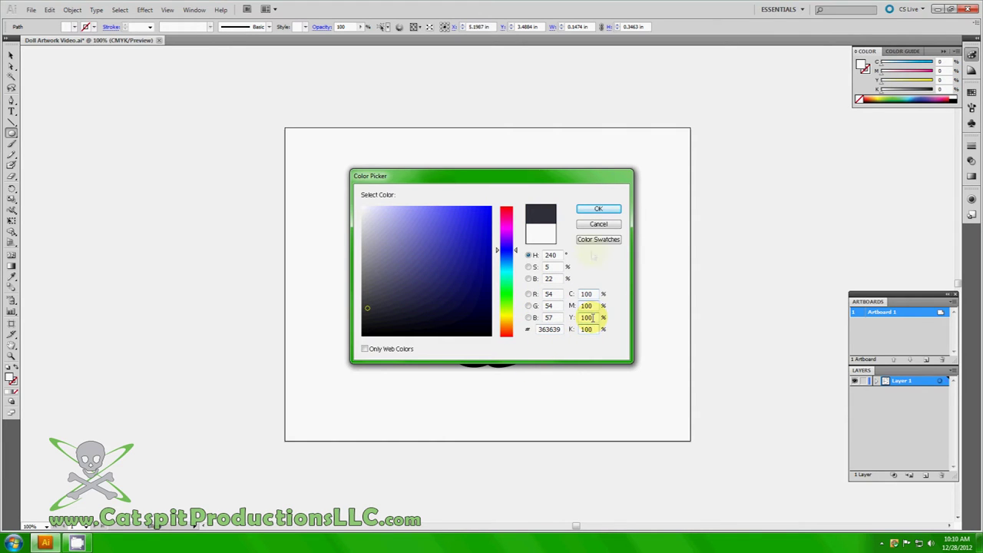
{"action": "left_click", "coordinate": [598, 210]}
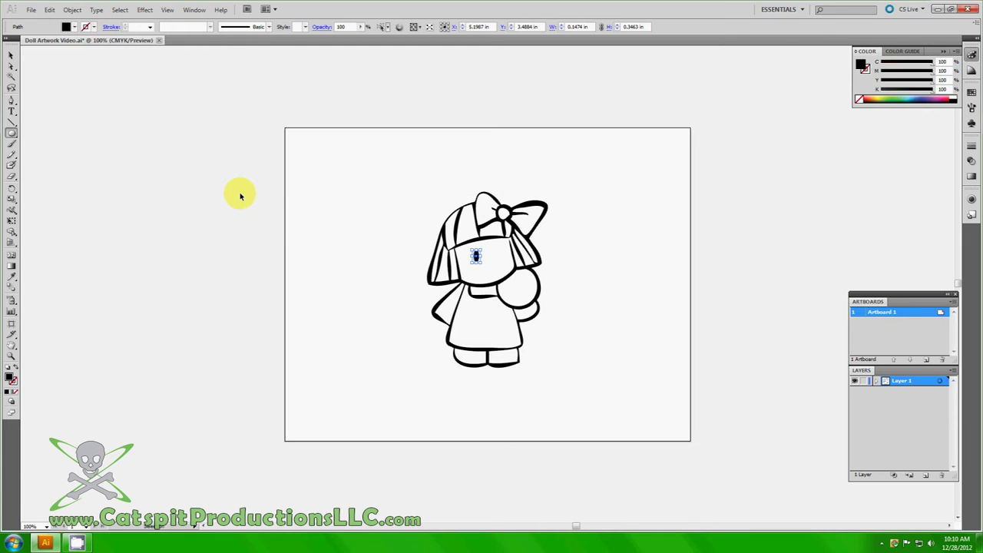
Place a copy of the eye on the right side of the face at about X 5.69 in, Y 3.40 in, and deselect it.
{"action": "left_click", "coordinate": [11, 56]}
{"action": "left_click_drag", "start_coordinate": [488, 285], "coordinate": [498, 260]}
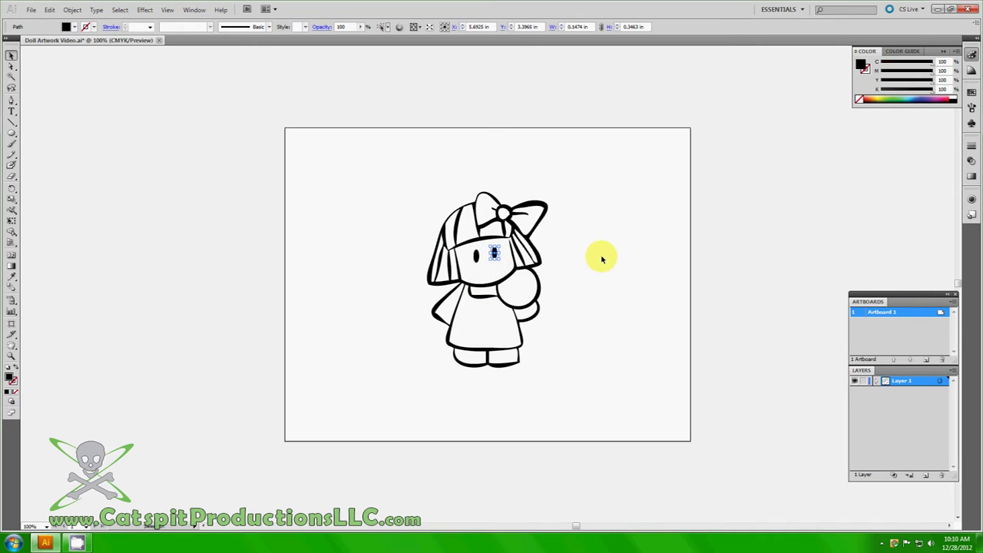
{"action": "left_click", "coordinate": [600, 263]}
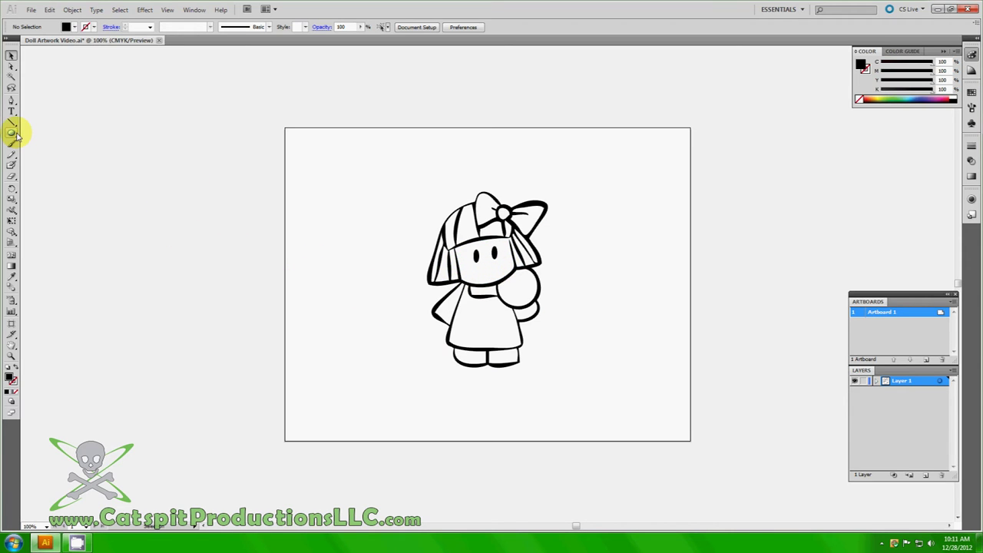
Draw a flat black ellipse about 0.49 in wide and 0.08 in high below the eyes as the mouth, and deselect it.
{"action": "left_click_drag", "start_coordinate": [467, 272], "coordinate": [496, 276]}
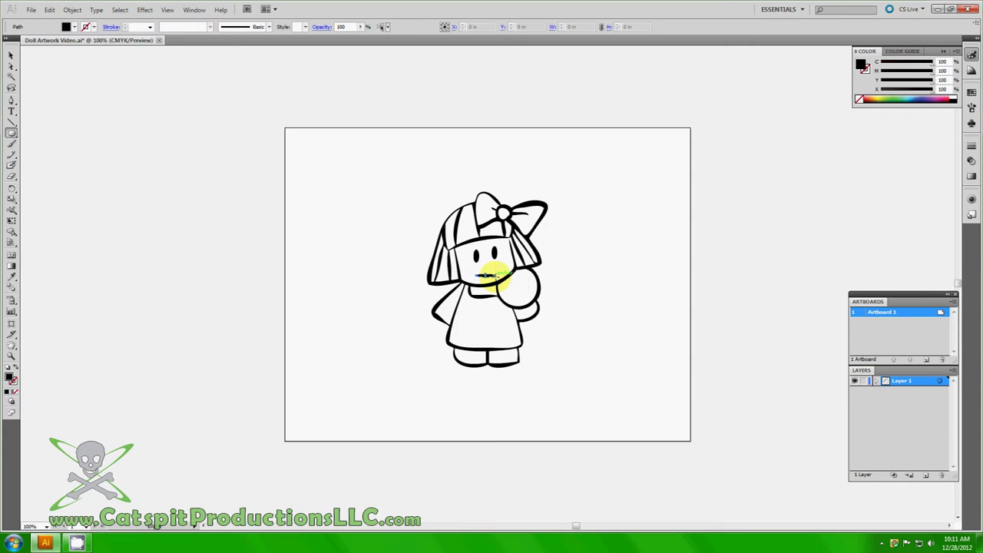
{"action": "left_click", "coordinate": [12, 56]}
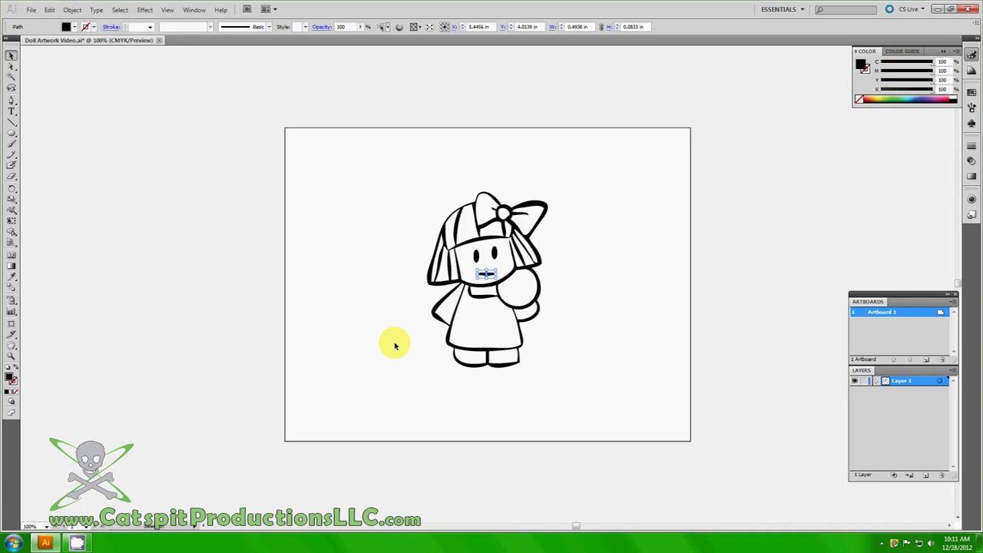
{"action": "left_click", "coordinate": [369, 269]}
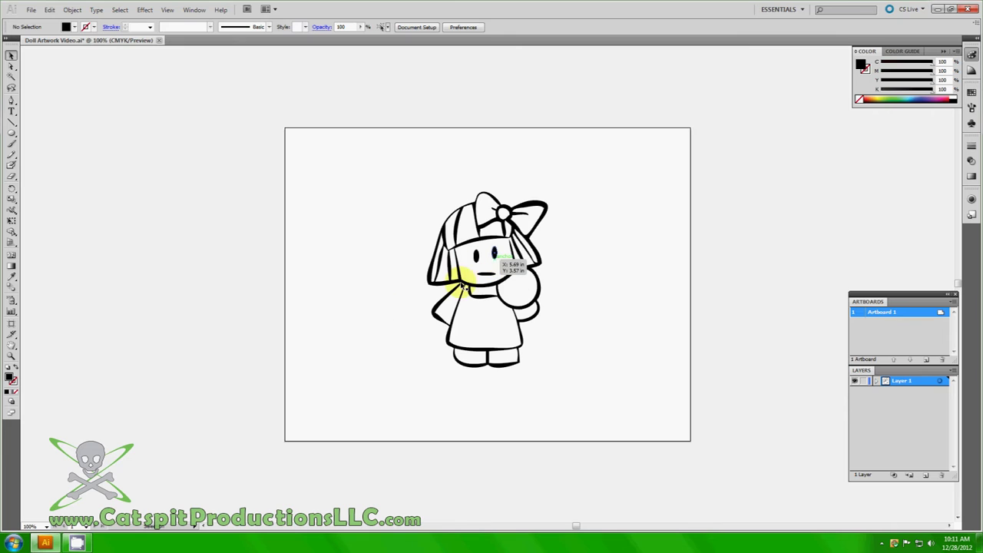
Draw a curved hand outline at the end of the doll's left-side arm with the Pencil tool and give it a 5 pt stroke.
{"action": "left_click", "coordinate": [11, 155]}
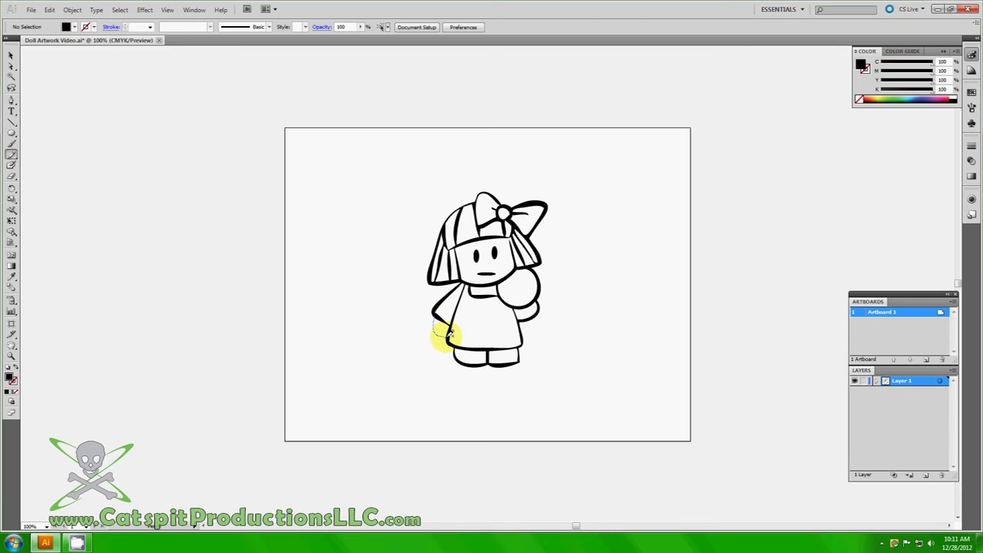
{"action": "left_click_drag", "start_coordinate": [449, 333], "coordinate": [448, 335]}
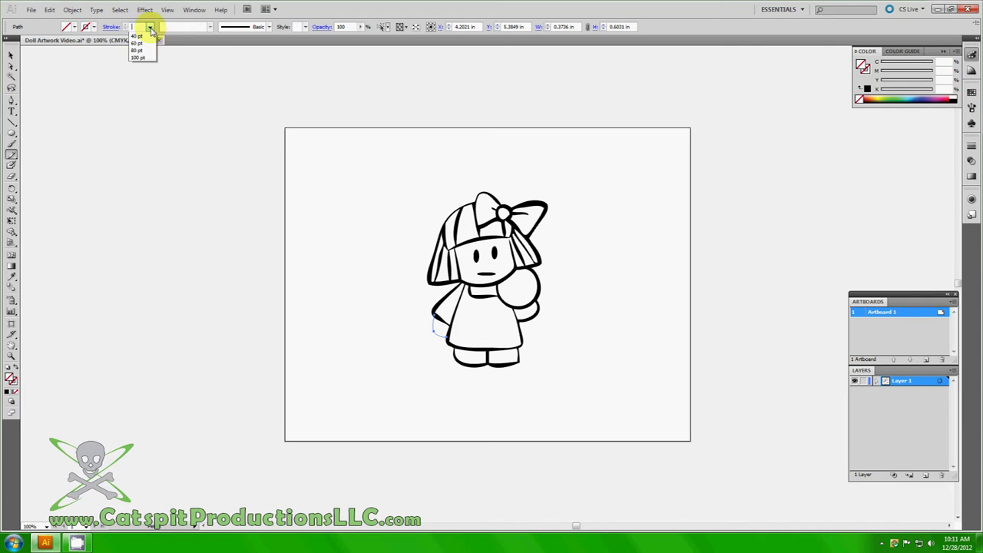
{"action": "left_click", "coordinate": [148, 65]}
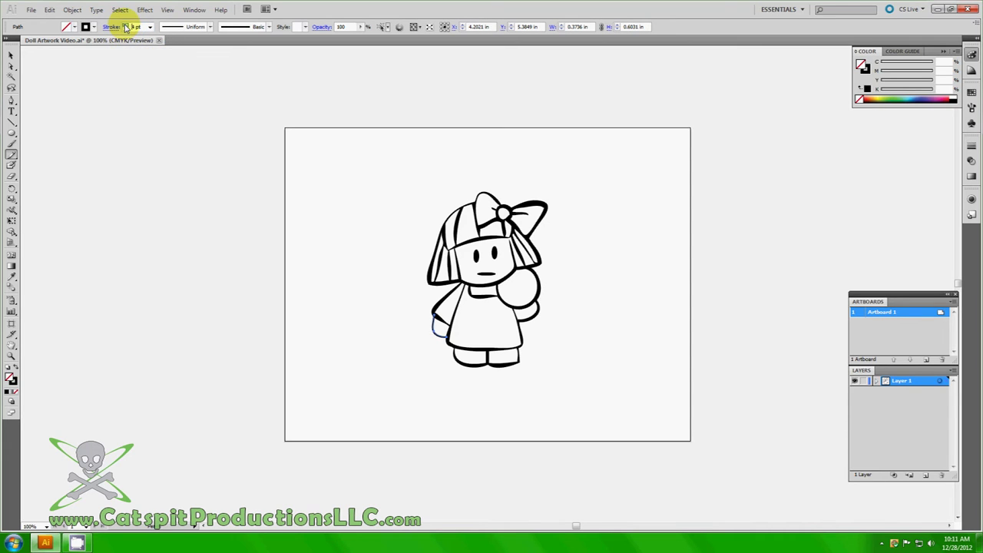
{"action": "left_click", "coordinate": [10, 56]}
{"action": "left_click", "coordinate": [397, 281]}
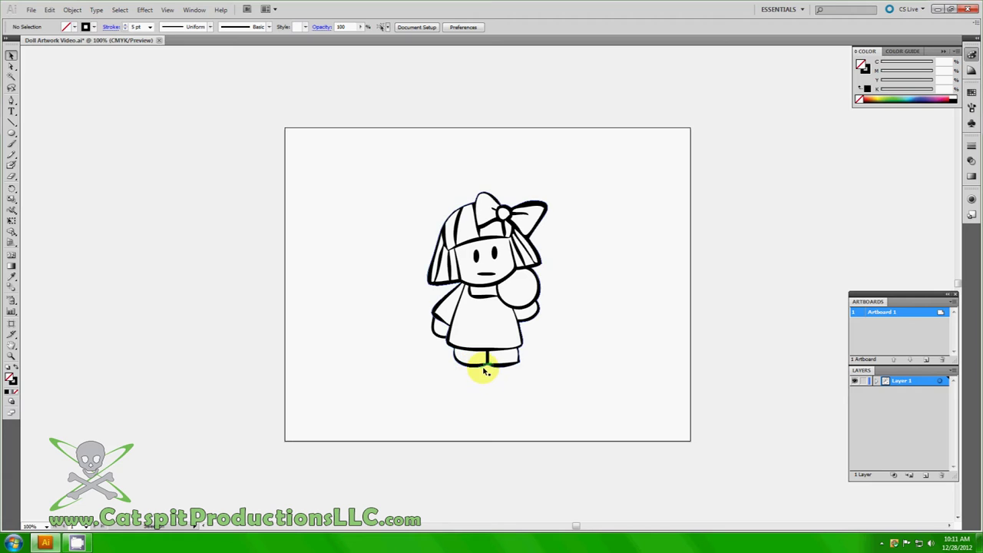
Draw a flat ellipse about 1.23 in wide and 0.34 in high under the doll's left foot as a shadow.
{"action": "left_click", "coordinate": [12, 134]}
{"action": "left_click_drag", "start_coordinate": [482, 362], "coordinate": [437, 376]}
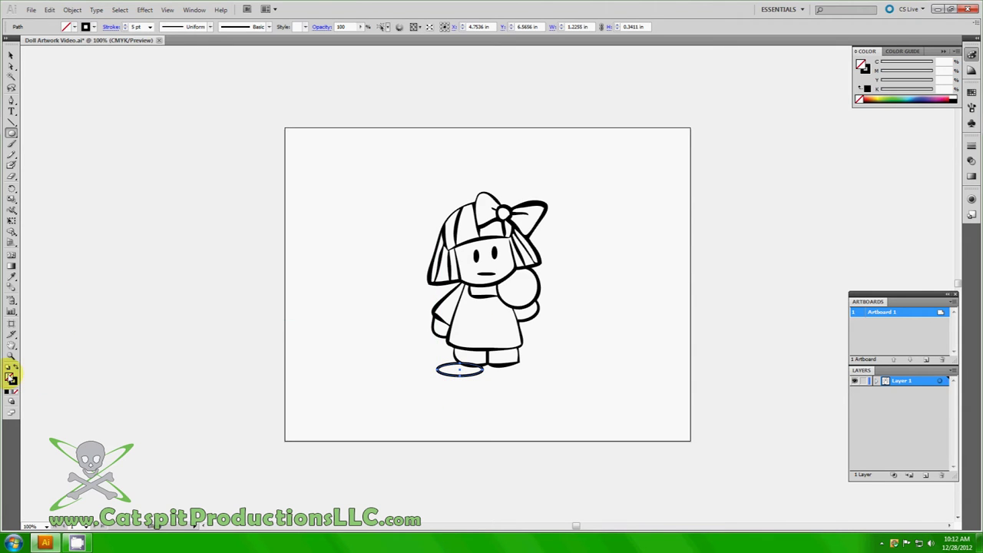
Try to fill the shadow ellipse with CMYK 100/100/100/100.
{"action": "double_click", "coordinate": [12, 378]}
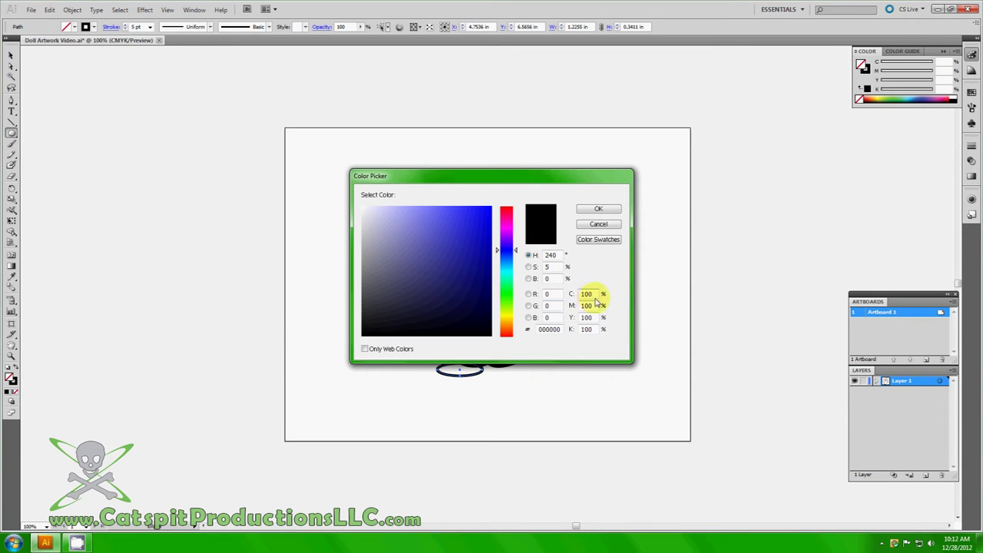
{"action": "left_click", "coordinate": [611, 209]}
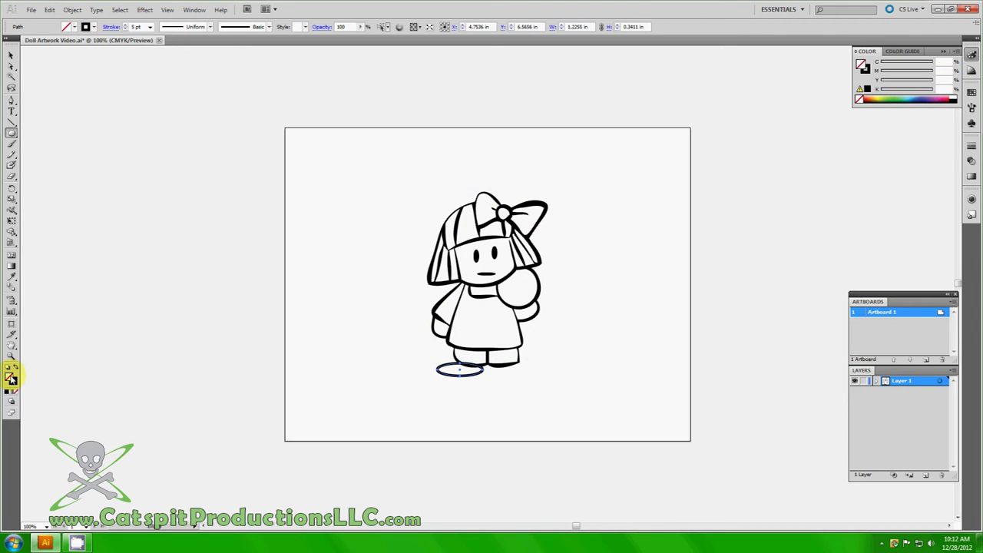
{"action": "double_click", "coordinate": [12, 379]}
{"action": "left_click", "coordinate": [464, 308]}
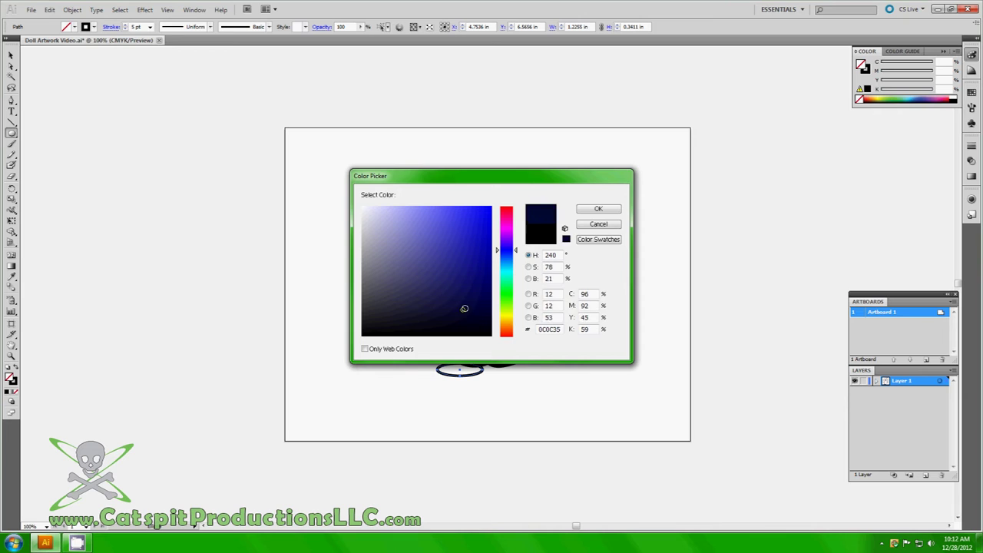
{"action": "left_click", "coordinate": [482, 330]}
{"action": "double_click", "coordinate": [586, 293]}
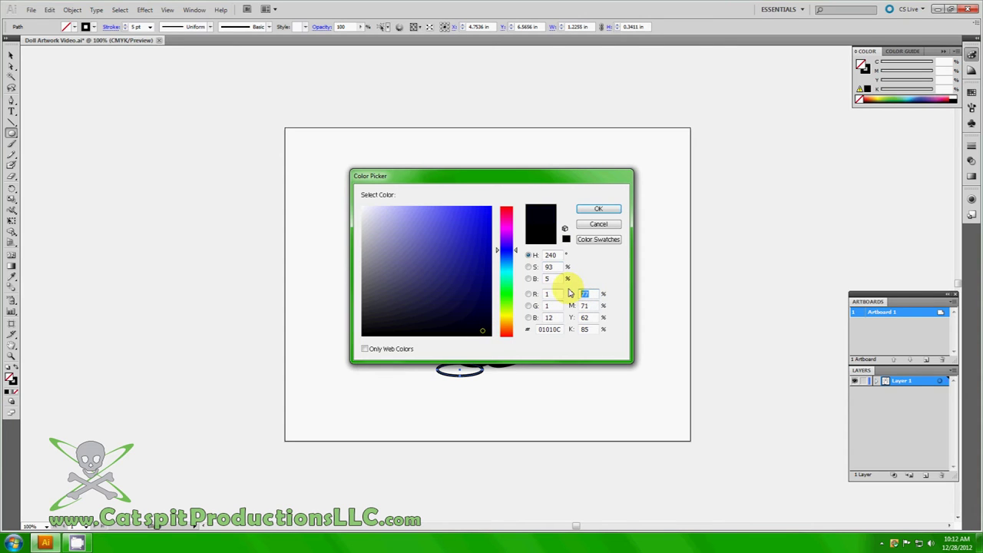
{"action": "type", "text": "100"}
{"action": "key", "text": "Tab"}
{"action": "type", "text": "10"}
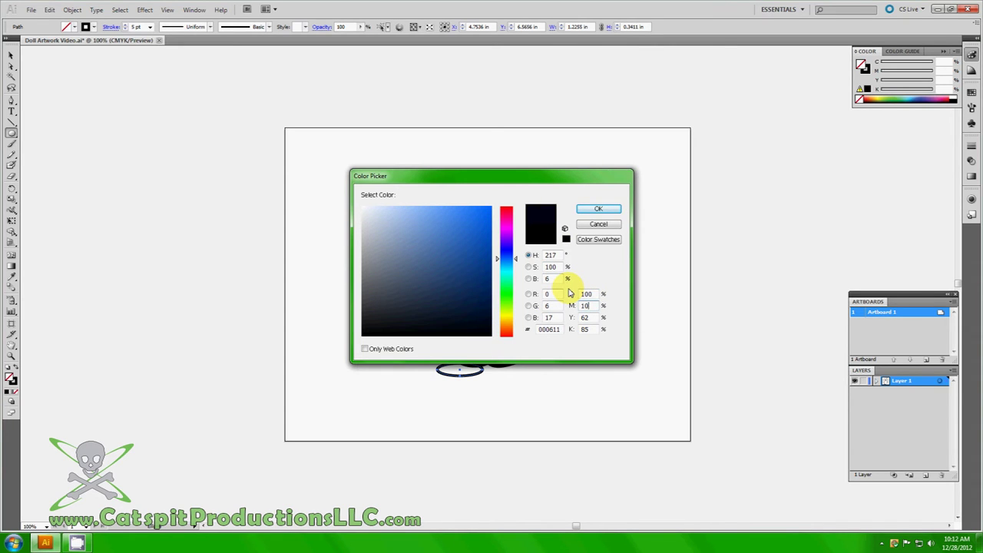
{"action": "type", "text": "0"}
{"action": "key", "text": "Tab"}
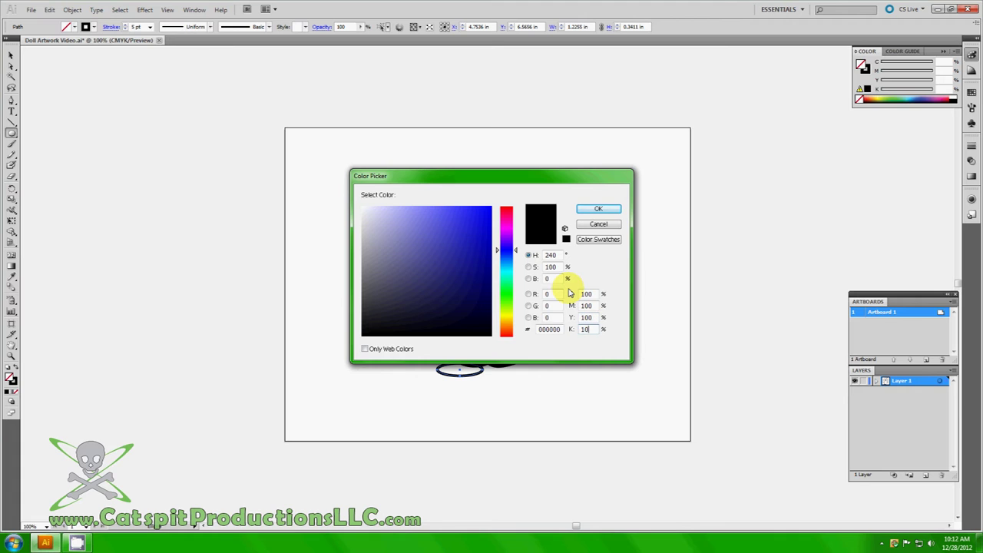
{"action": "left_click", "coordinate": [598, 209]}
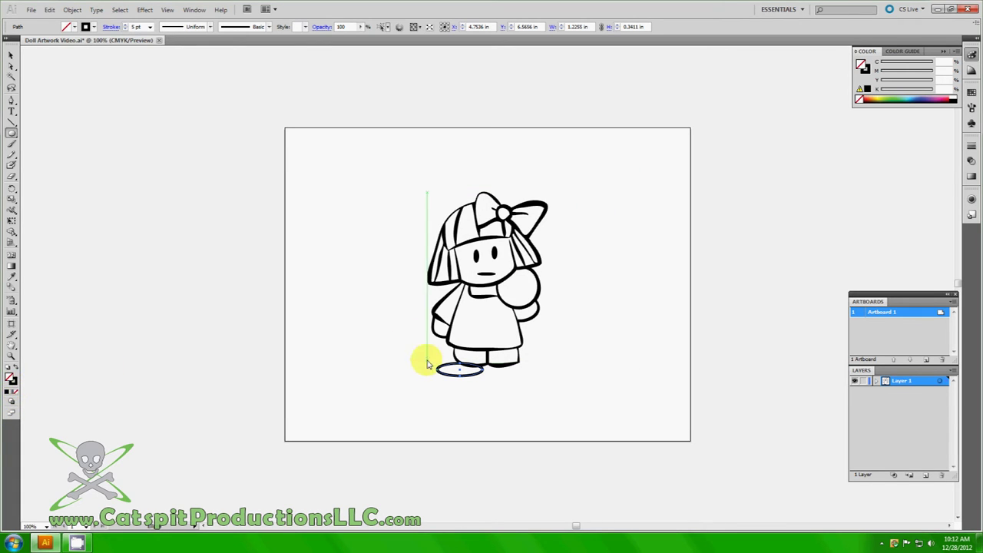
Fill the shadow ellipse with the near-black color 01010C.
{"action": "double_click", "coordinate": [11, 376]}
{"action": "left_click_drag", "start_coordinate": [403, 268], "coordinate": [474, 330]}
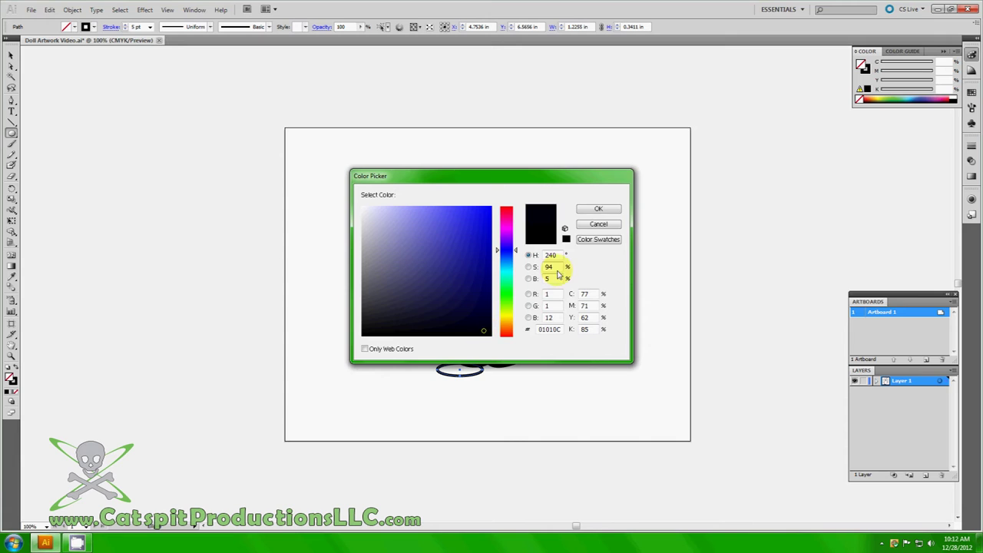
{"action": "left_click", "coordinate": [586, 209]}
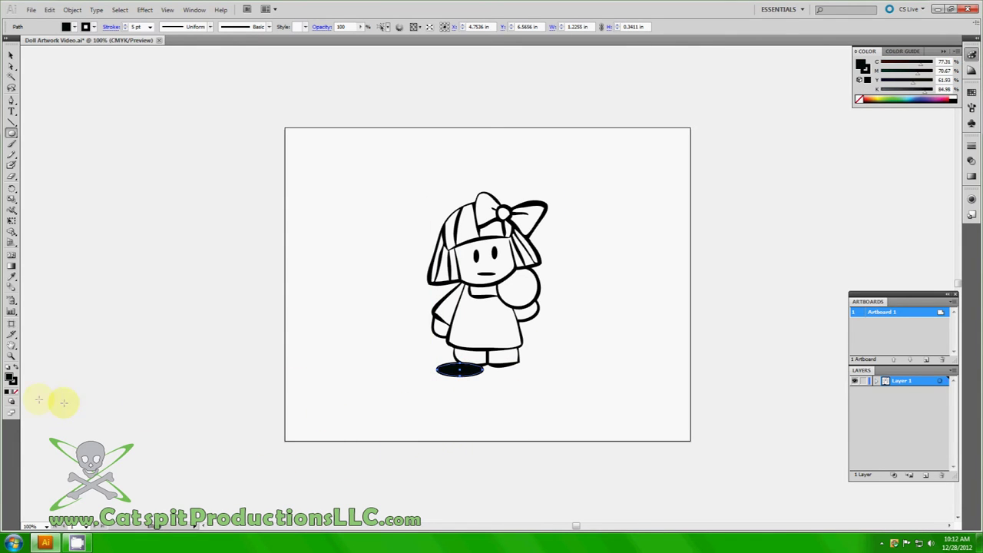
Remove the stroke from the shadow ellipse and make its fill the active color.
{"action": "double_click", "coordinate": [12, 380]}
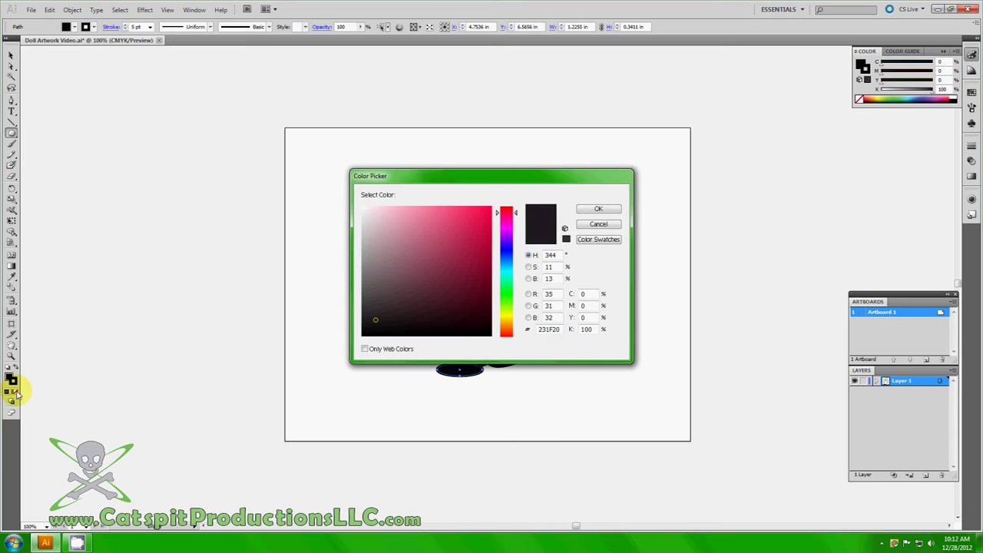
{"action": "left_click", "coordinate": [600, 225]}
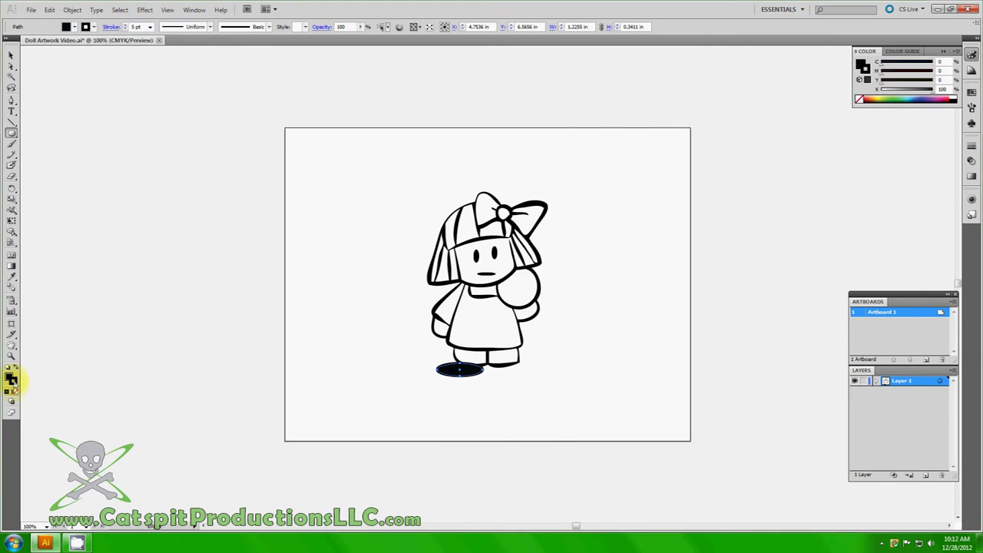
{"action": "left_click", "coordinate": [15, 392]}
{"action": "left_click", "coordinate": [9, 375]}
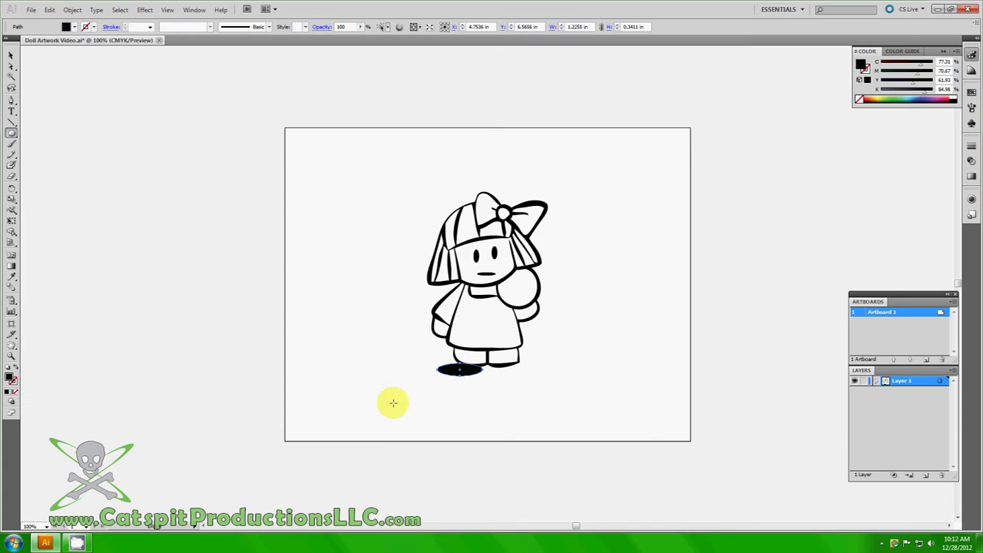
Set the shadow ellipse's fill to CMYK 100/100/100/100.
{"action": "double_click", "coordinate": [9, 375]}
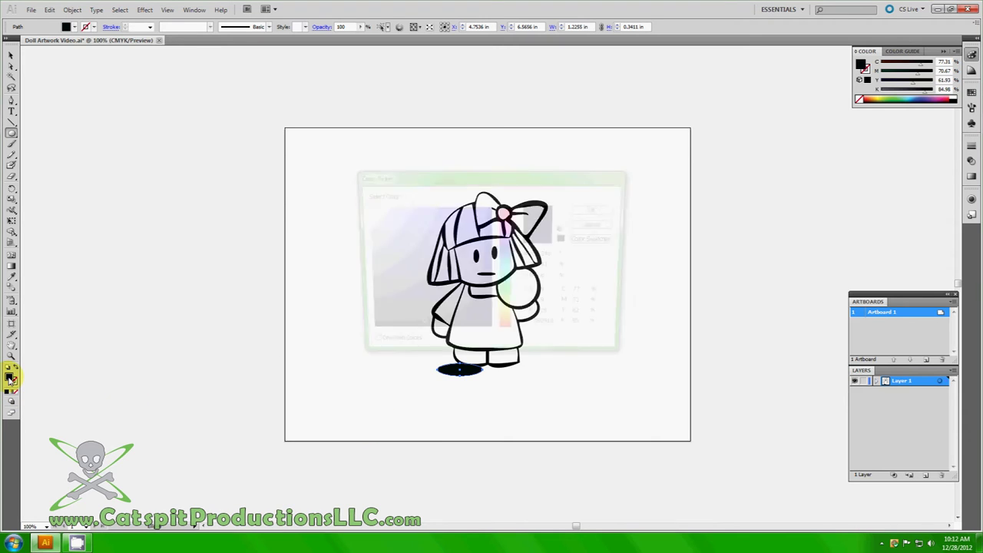
{"action": "double_click", "coordinate": [586, 294]}
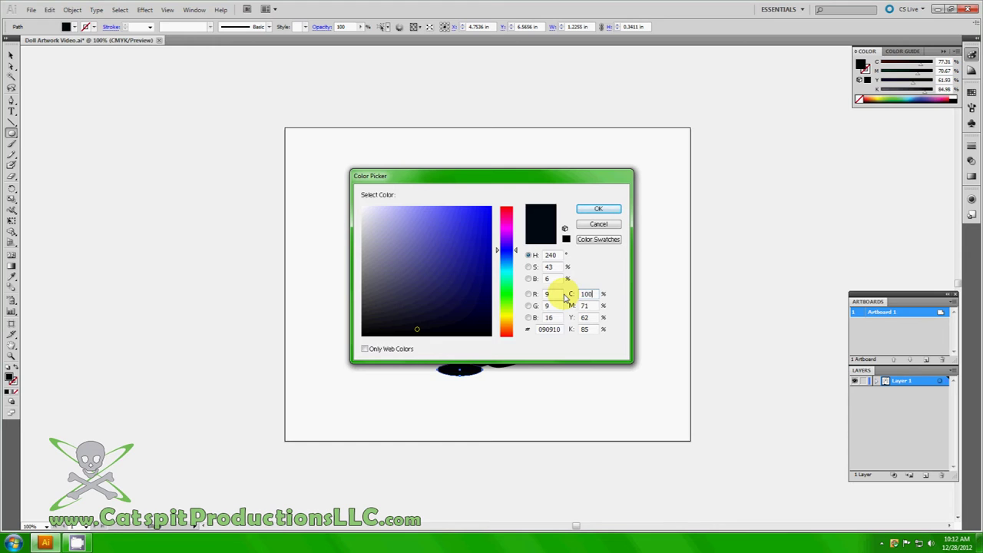
{"action": "key", "text": "Tab"}
{"action": "type", "text": "1"}
{"action": "key", "text": "Tab"}
{"action": "type", "text": "1"}
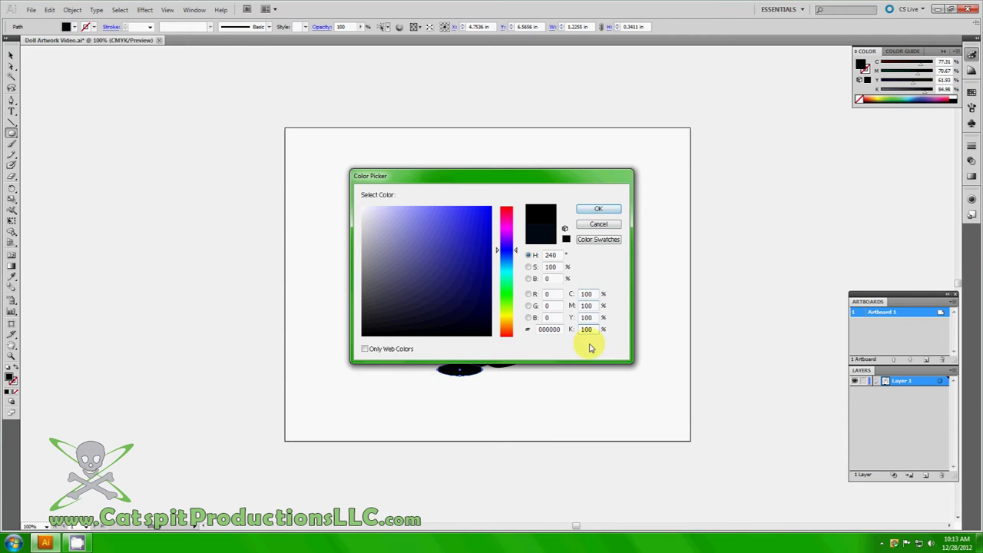
{"action": "left_click", "coordinate": [593, 209]}
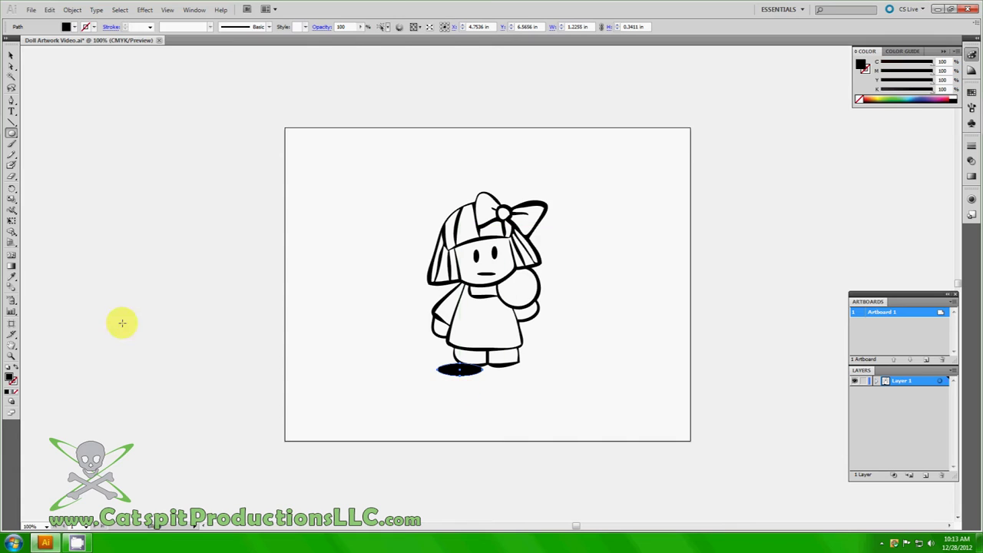
Move the shadow ellipse slightly right and up so it sits beneath the doll's left foot.
{"action": "left_click", "coordinate": [14, 58]}
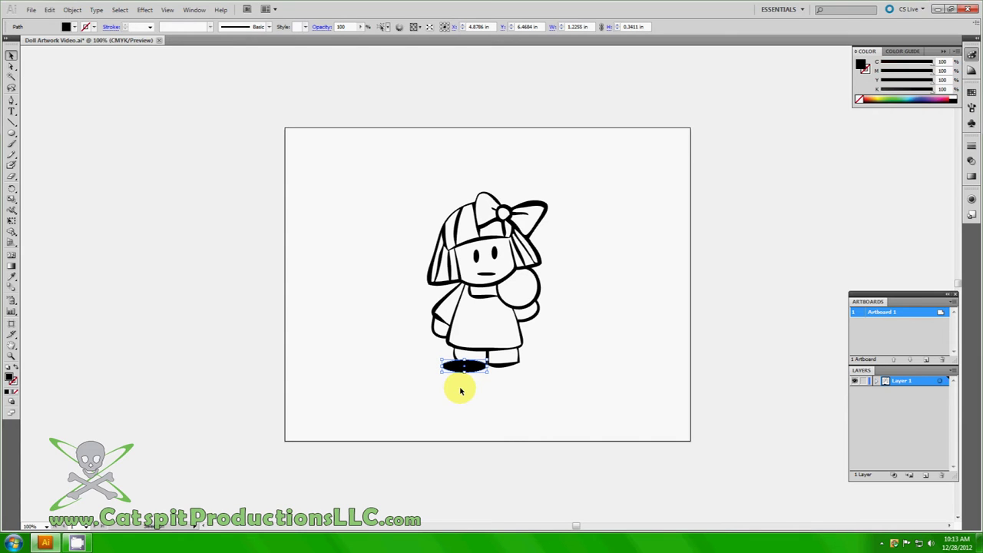
{"action": "left_click", "coordinate": [397, 354]}
{"action": "left_click", "coordinate": [457, 369]}
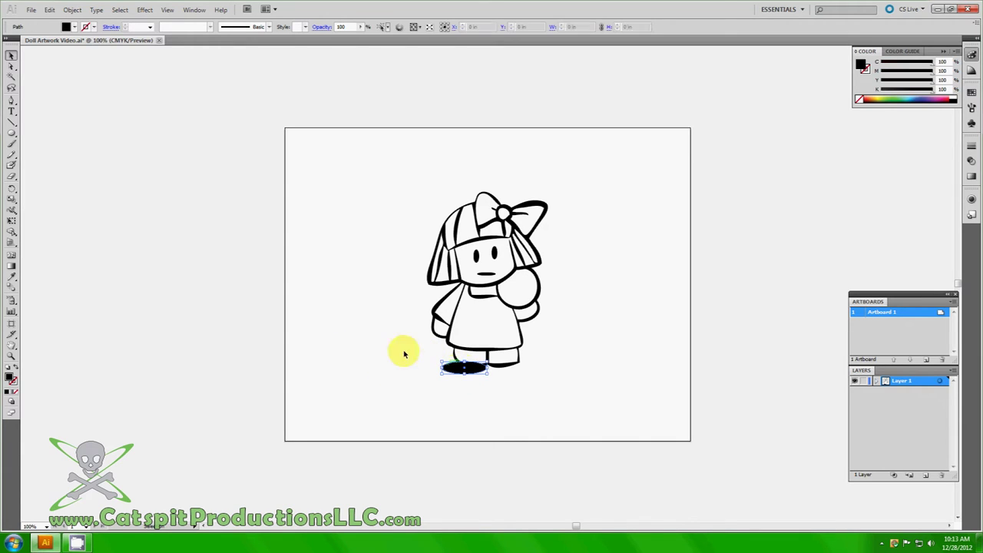
Send the shadow ellipse under the doll's left-hand foot behind the rest of the drawing.
{"action": "left_click", "coordinate": [77, 10]}
{"action": "mouse_move", "coordinate": [91, 32]}
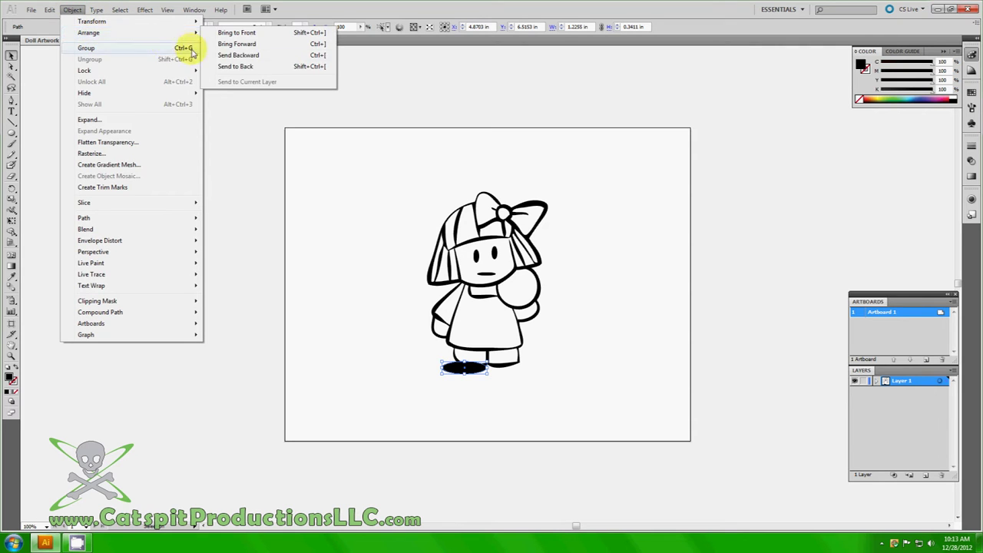
{"action": "left_click", "coordinate": [227, 66]}
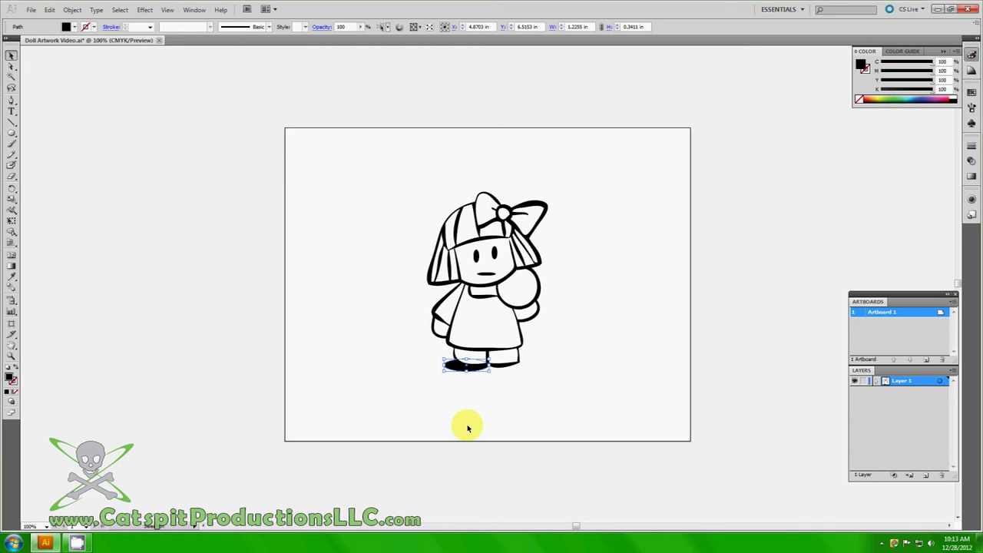
{"action": "left_click", "coordinate": [329, 334]}
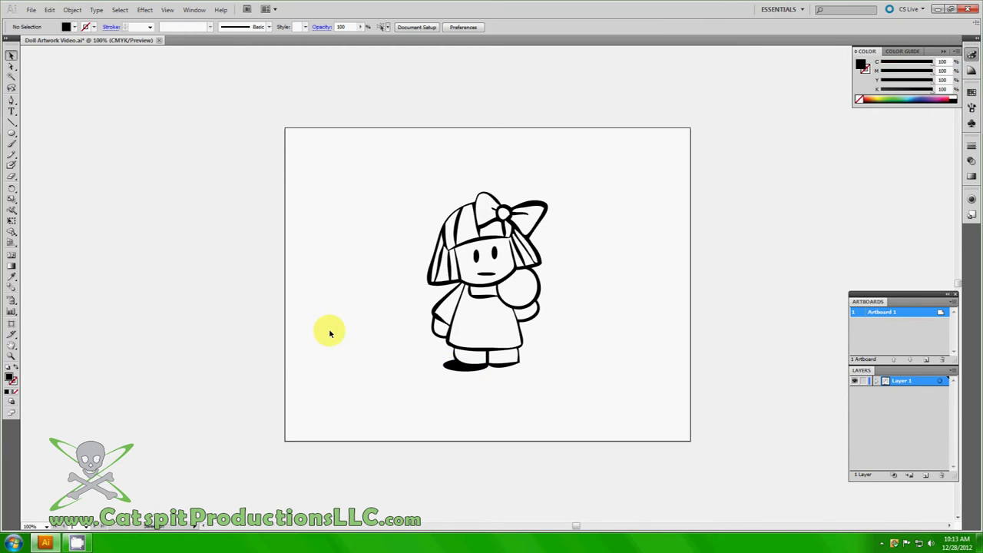
Duplicate the shadow ellipse beneath the doll's other foot and send the copy behind the drawing.
{"action": "left_click", "coordinate": [455, 368]}
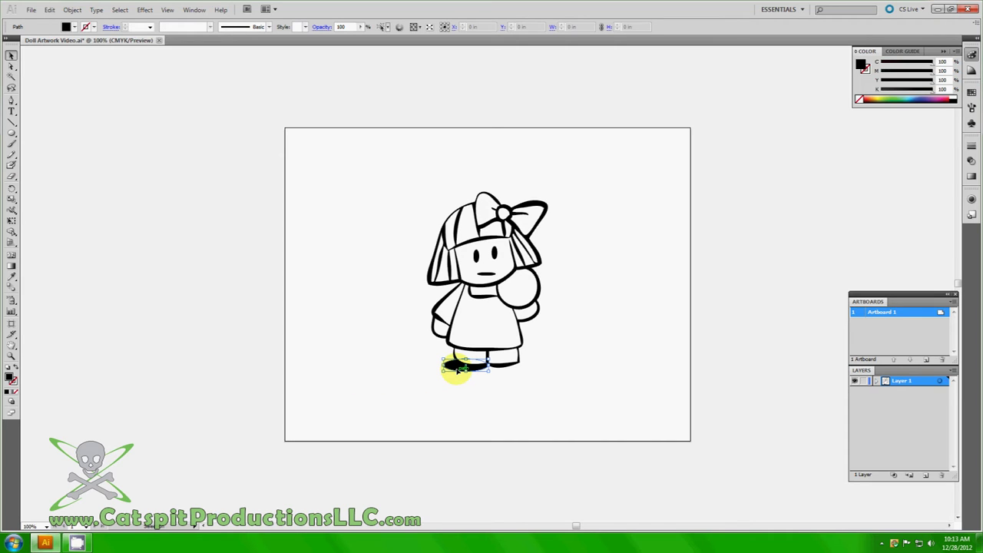
{"action": "left_click_drag", "start_coordinate": [458, 372], "coordinate": [517, 364]}
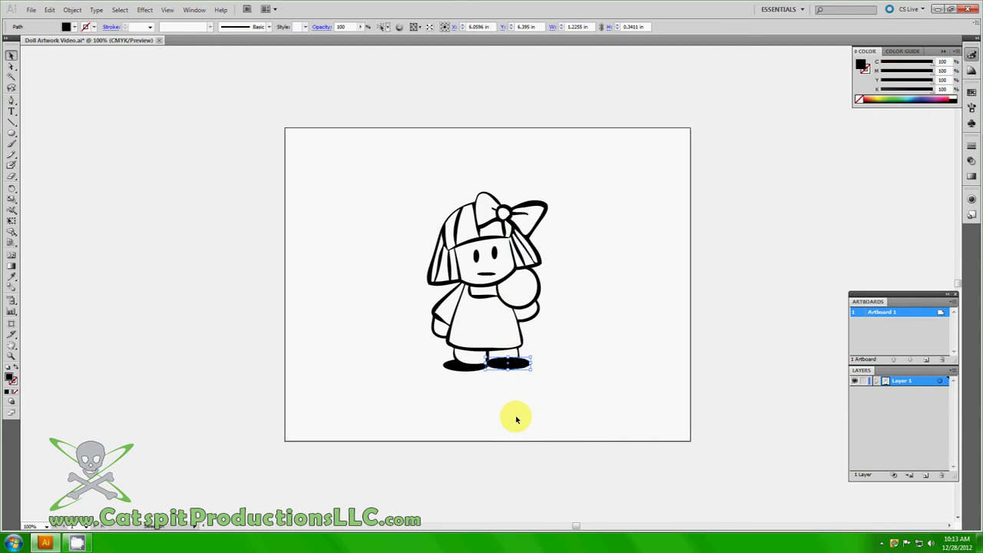
{"action": "left_click", "coordinate": [72, 10]}
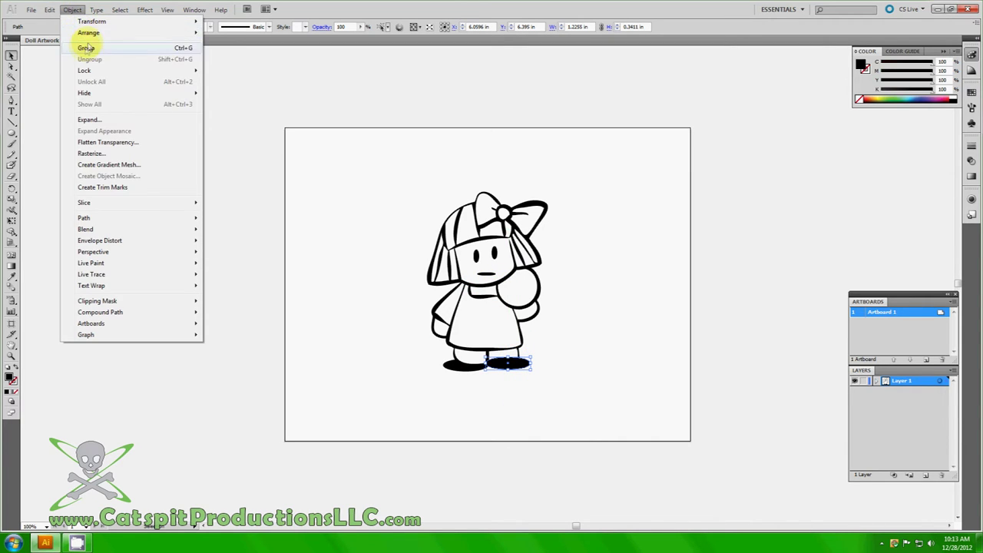
{"action": "mouse_move", "coordinate": [88, 32]}
{"action": "left_click", "coordinate": [231, 67]}
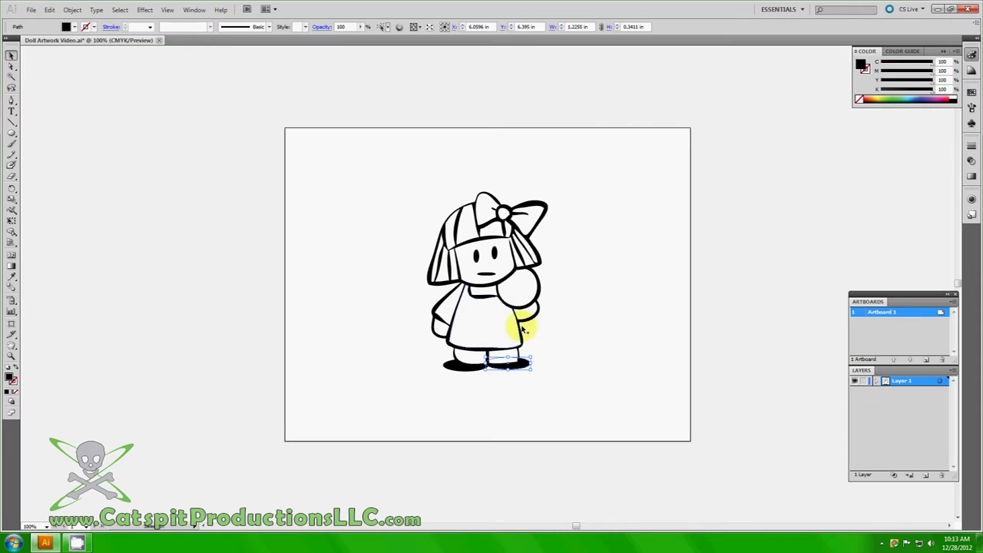
{"action": "left_click", "coordinate": [342, 281]}
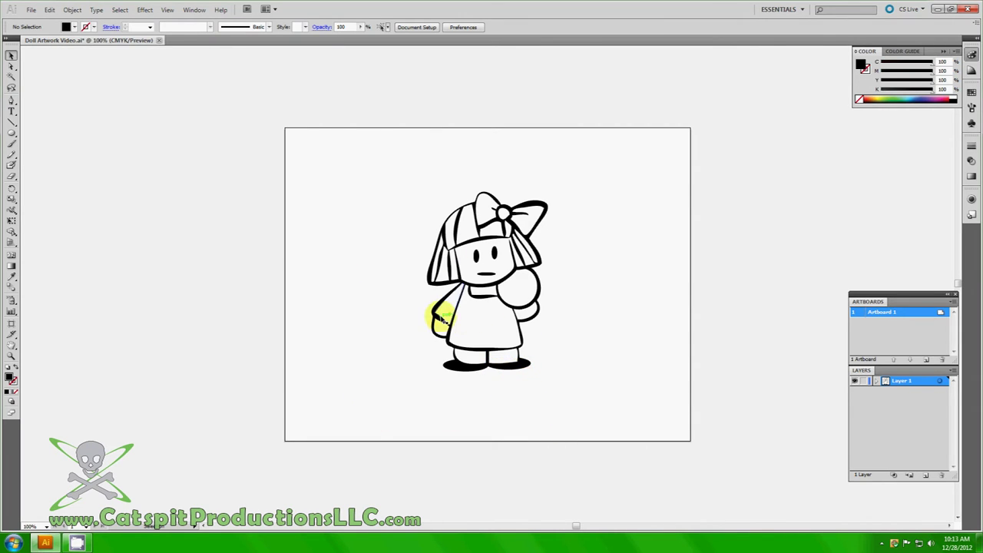
Group the entire doll drawing with its shadows and move the group toward the left side of the artboard.
{"action": "left_click_drag", "start_coordinate": [401, 184], "coordinate": [580, 400]}
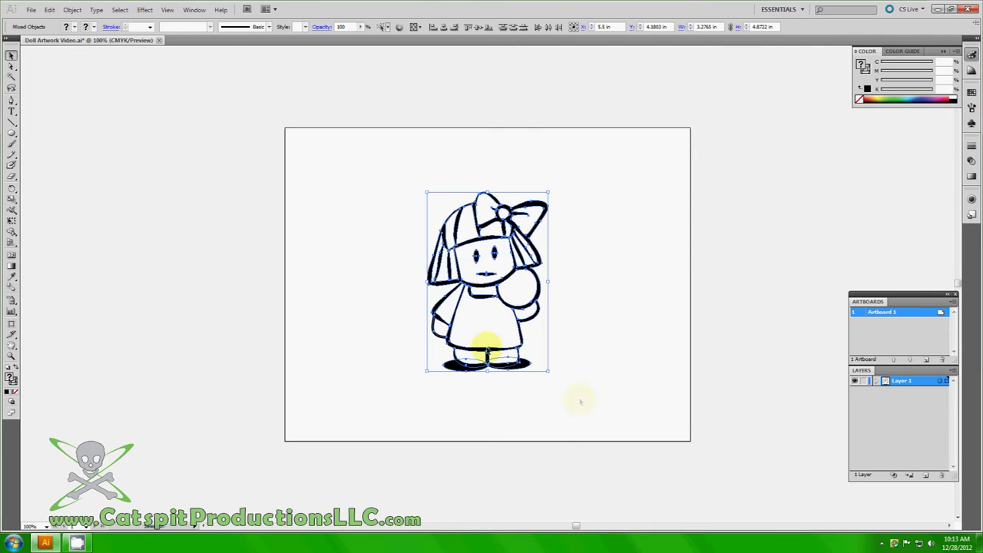
{"action": "left_click", "coordinate": [67, 11]}
{"action": "left_click", "coordinate": [87, 48]}
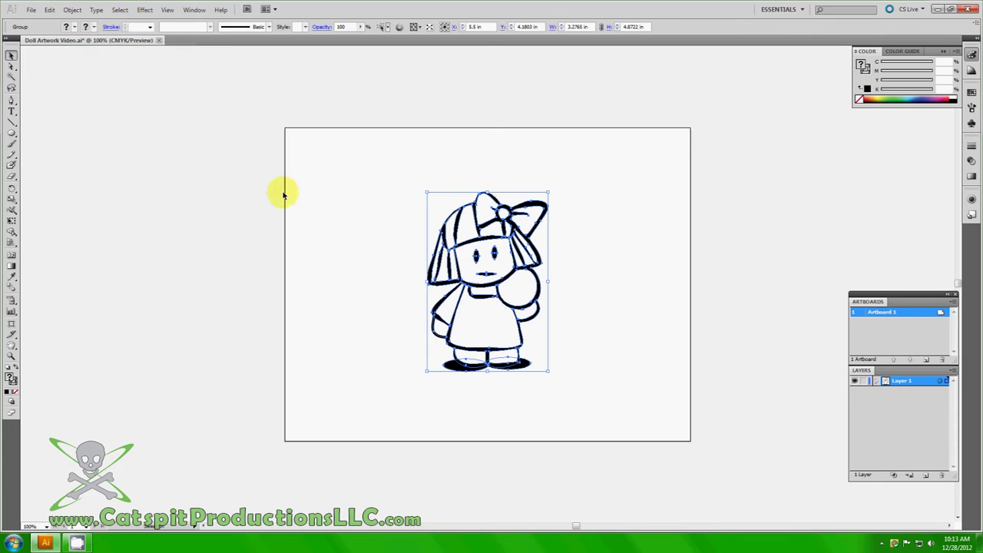
{"action": "left_click", "coordinate": [333, 223]}
{"action": "left_click_drag", "start_coordinate": [473, 281], "coordinate": [444, 305]}
{"action": "left_click", "coordinate": [573, 306]}
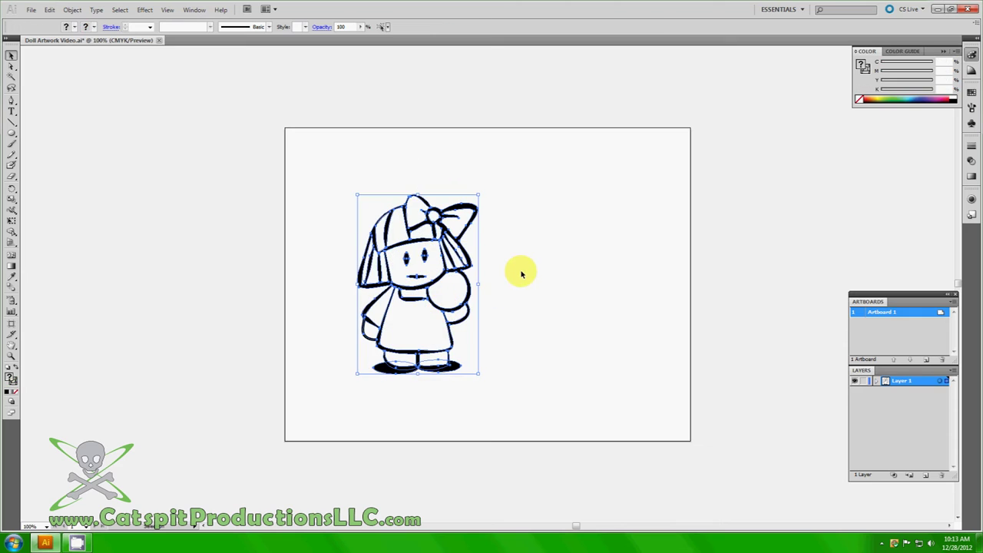
{"action": "left_click", "coordinate": [520, 271]}
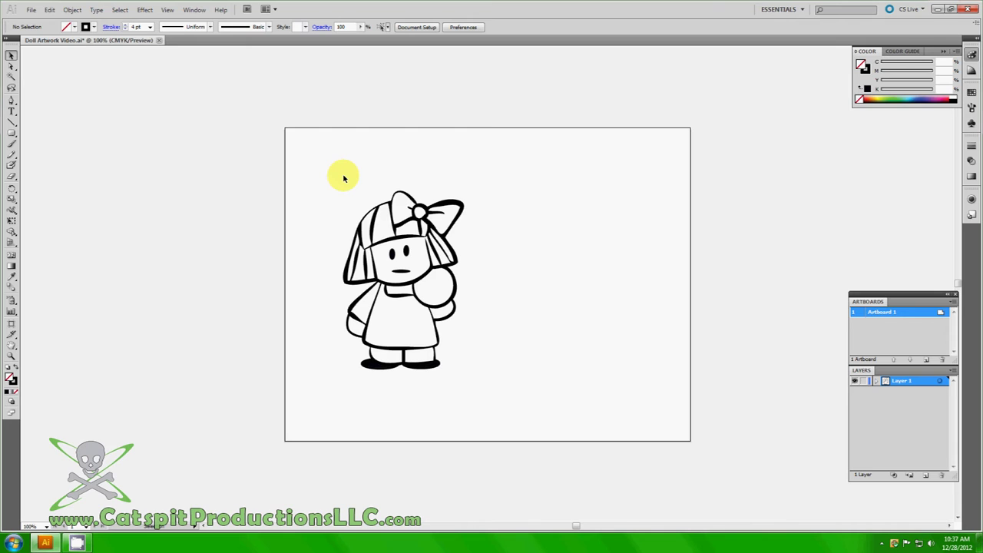
Draw a rounded rectangle about 4.29 by 3.50 in and position it overlapping the right half of the doll.
{"action": "left_click", "coordinate": [11, 133]}
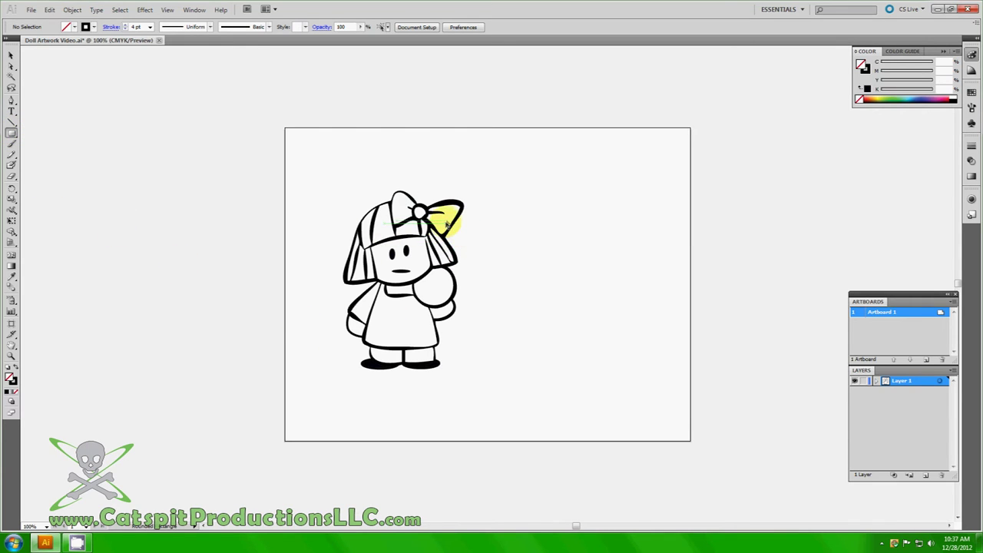
{"action": "left_click_drag", "start_coordinate": [432, 221], "coordinate": [588, 347]}
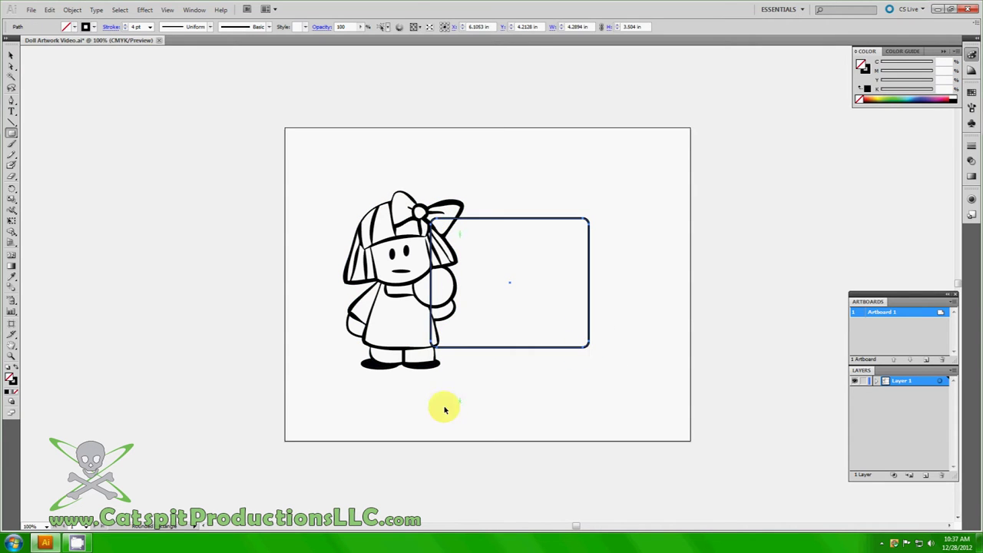
{"action": "left_click", "coordinate": [10, 55]}
{"action": "left_click_drag", "start_coordinate": [552, 222], "coordinate": [608, 219]}
{"action": "left_click", "coordinate": [579, 375]}
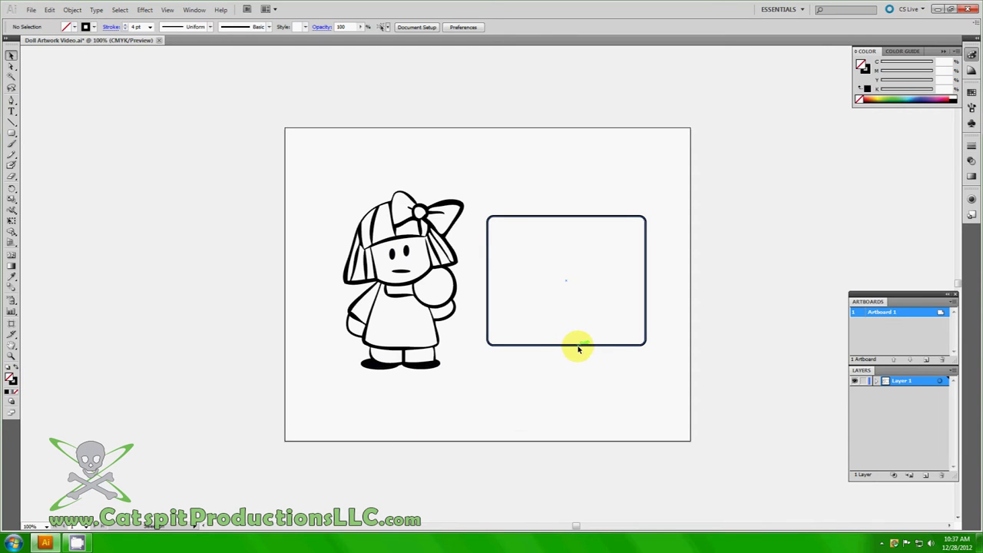
{"action": "left_click_drag", "start_coordinate": [602, 349], "coordinate": [525, 358]}
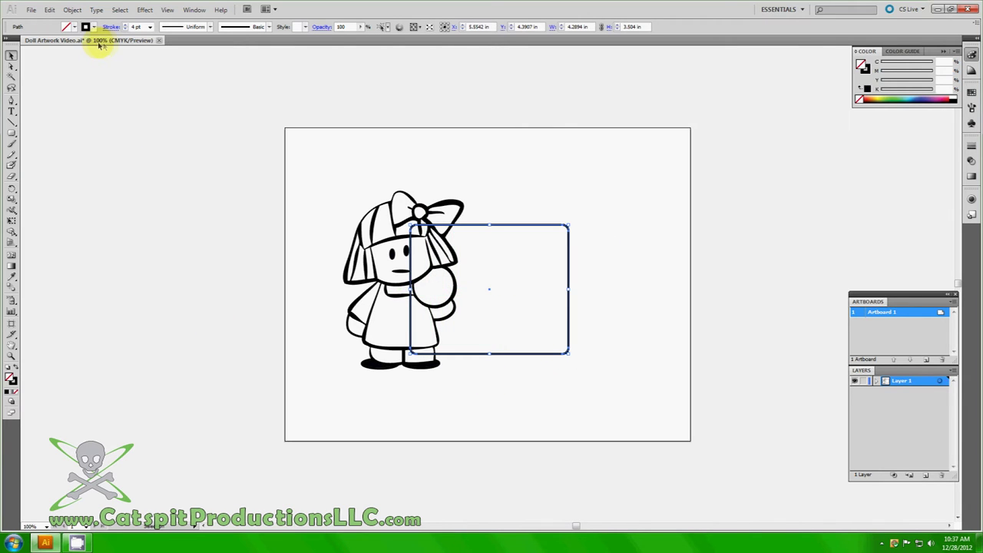
Set the rounded rectangle's stroke to 5 pt and send it behind the doll.
{"action": "left_click", "coordinate": [124, 26]}
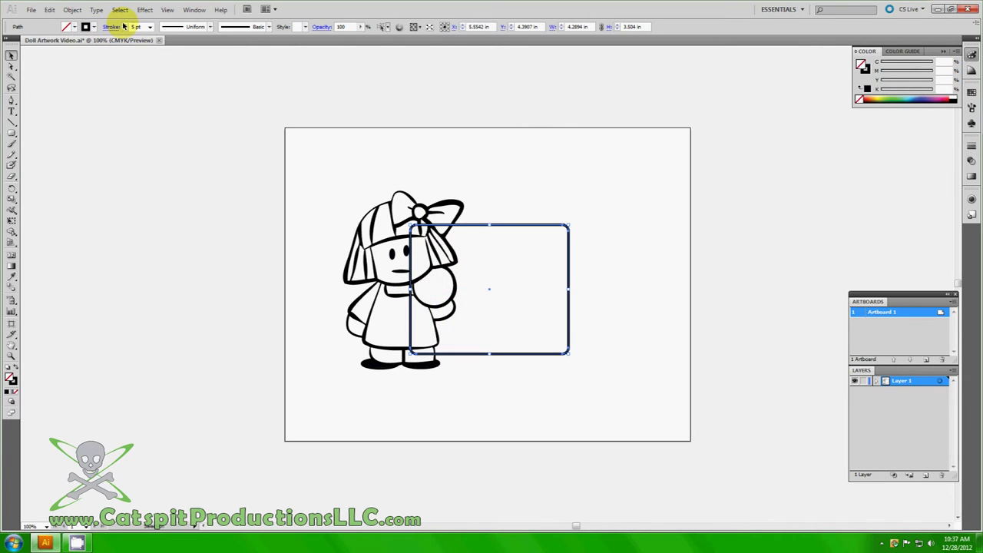
{"action": "left_click", "coordinate": [72, 9]}
{"action": "mouse_move", "coordinate": [95, 32]}
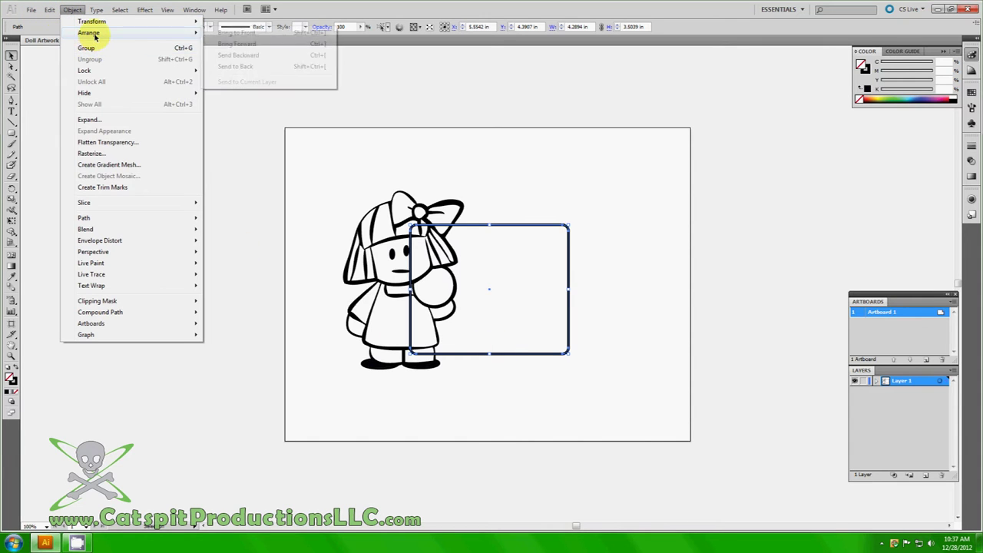
{"action": "left_click", "coordinate": [235, 67]}
{"action": "left_click", "coordinate": [354, 151]}
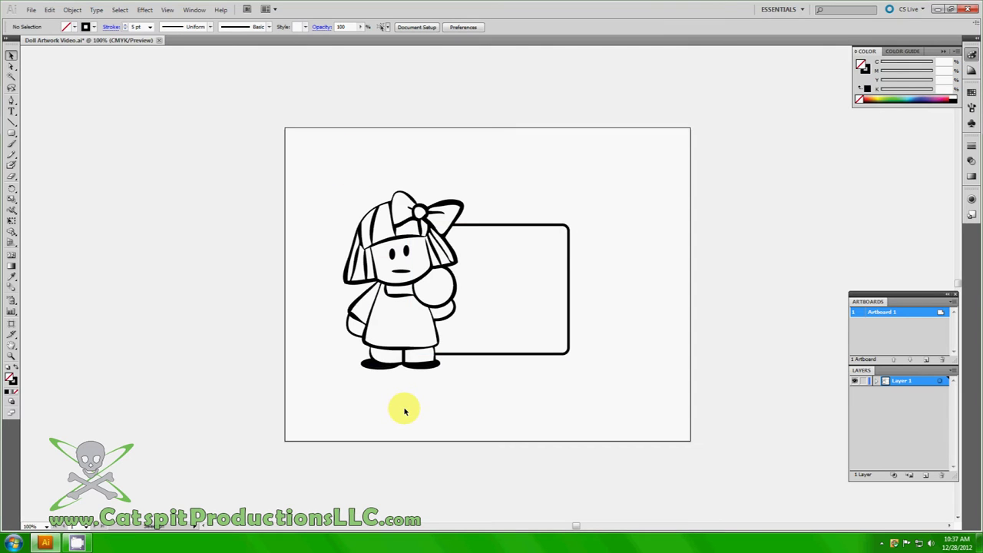
Shift the rounded rectangle slightly right, about 0.25 in, and nudge it up a little behind the doll.
{"action": "left_click_drag", "start_coordinate": [569, 330], "coordinate": [579, 332]}
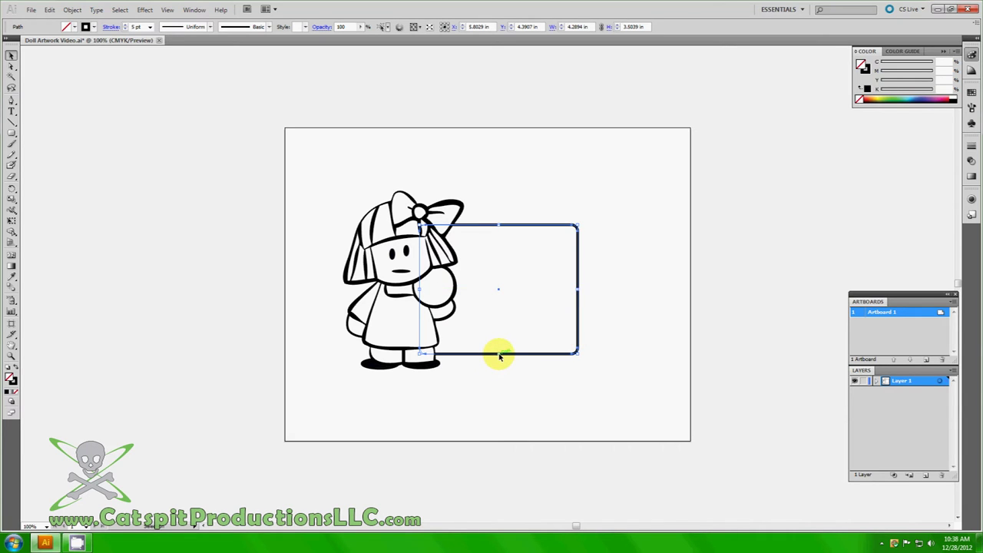
{"action": "left_click", "coordinate": [467, 395]}
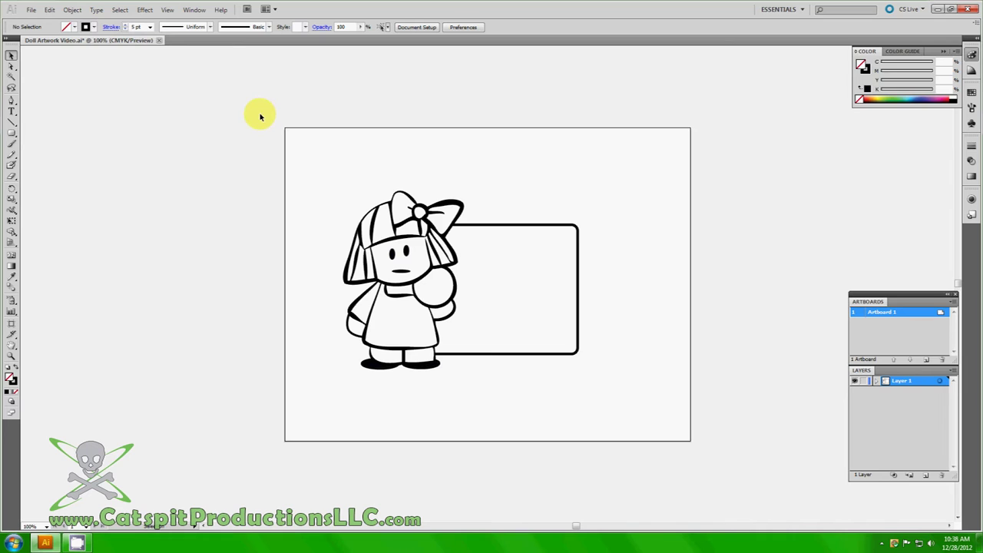
{"action": "left_click", "coordinate": [482, 227]}
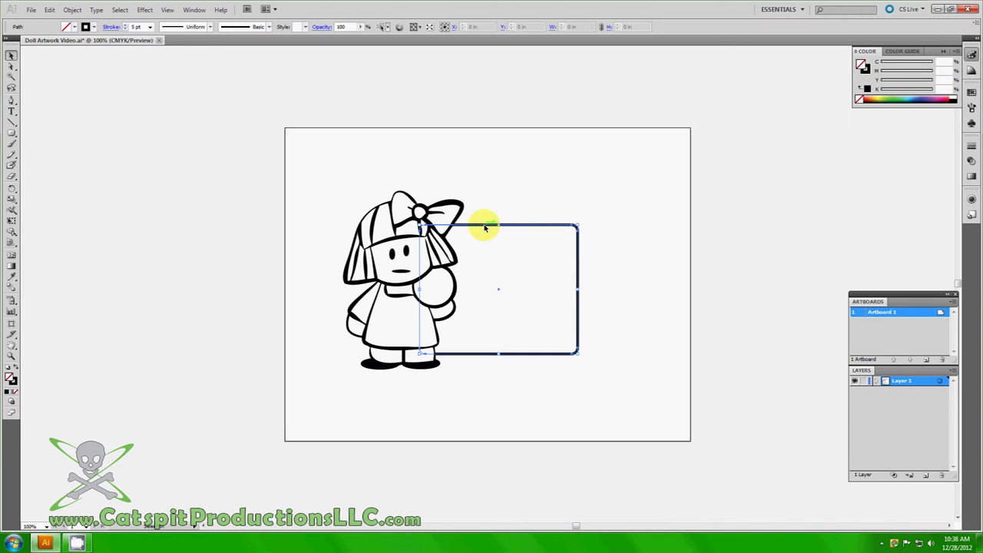
{"action": "key", "text": "Up"}
{"action": "key", "text": "Up"}
{"action": "key", "text": "Up"}
{"action": "key", "text": "Up"}
{"action": "key", "text": "Up"}
{"action": "key", "text": "Up"}
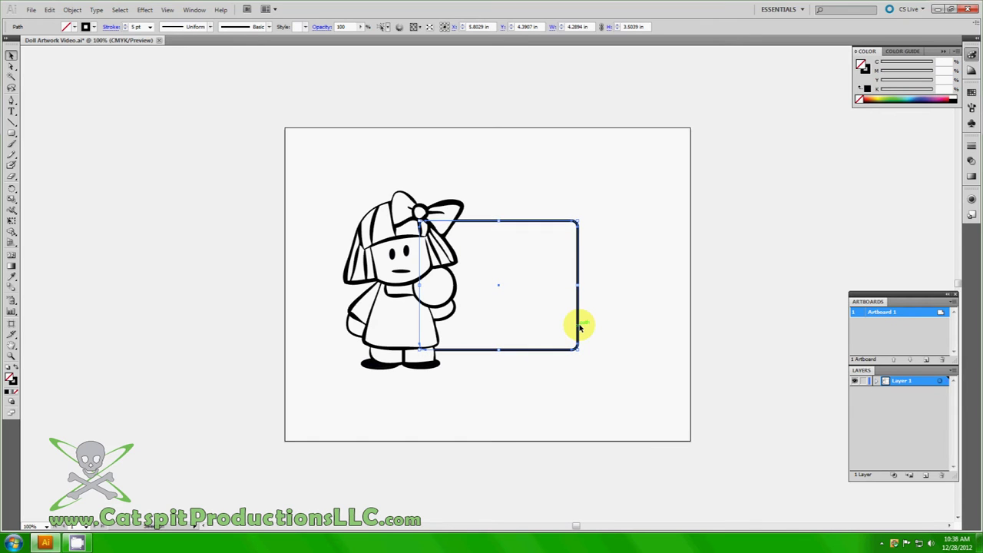
{"action": "left_click", "coordinate": [497, 189]}
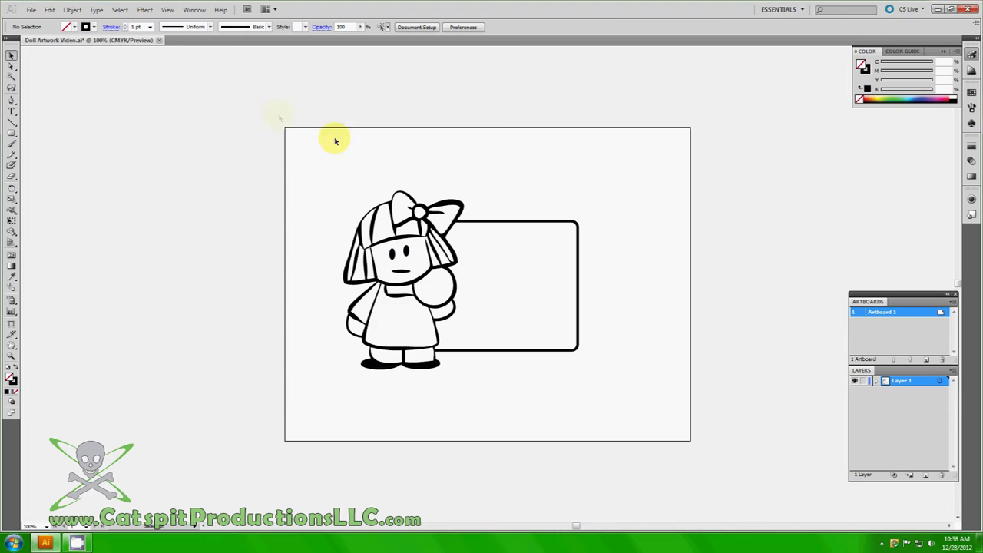
Add the text "Catspit School" above the doll and enlarge it to about 2.90 in wide and 0.71 in high.
{"action": "left_click", "coordinate": [11, 112]}
{"action": "left_click", "coordinate": [422, 165]}
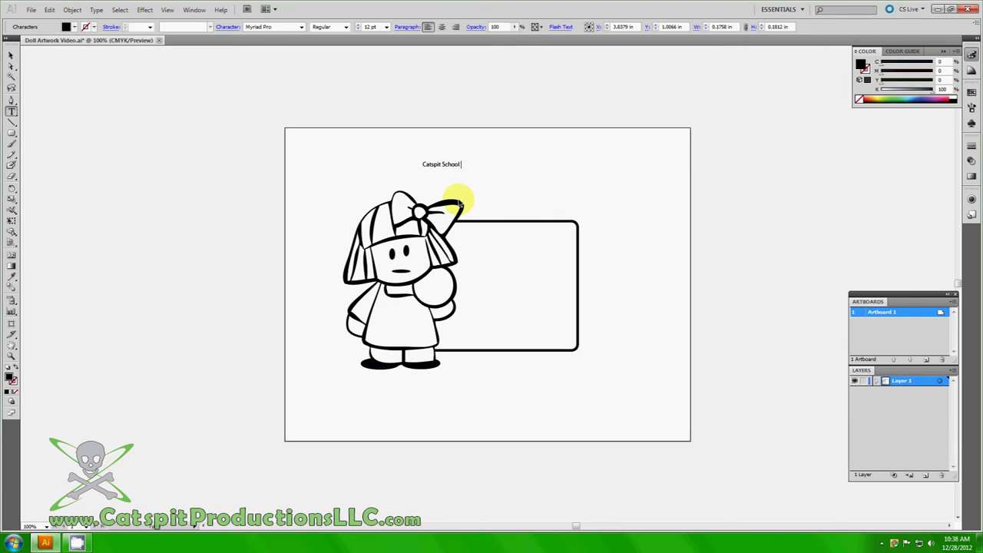
{"action": "left_click_drag", "start_coordinate": [464, 164], "coordinate": [421, 167]}
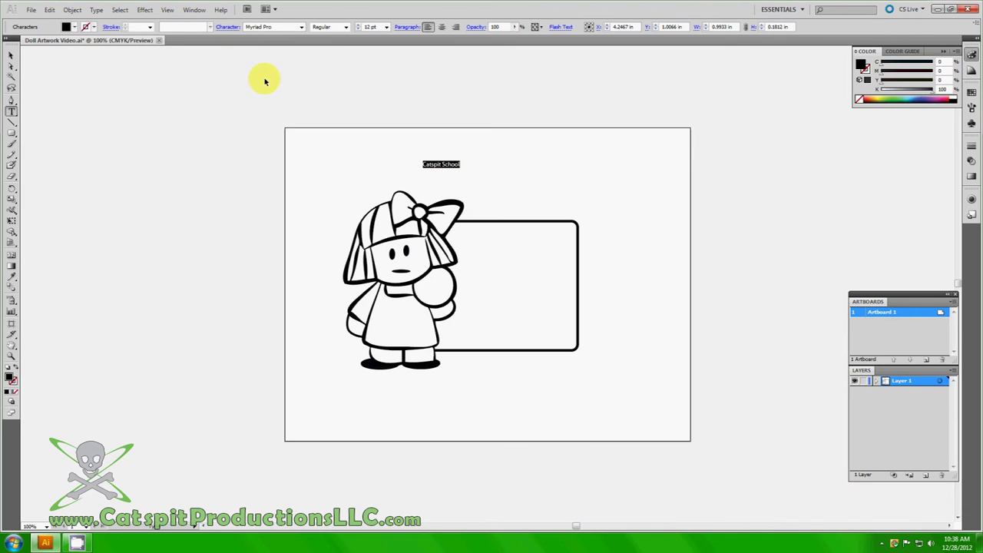
{"action": "left_click", "coordinate": [12, 221]}
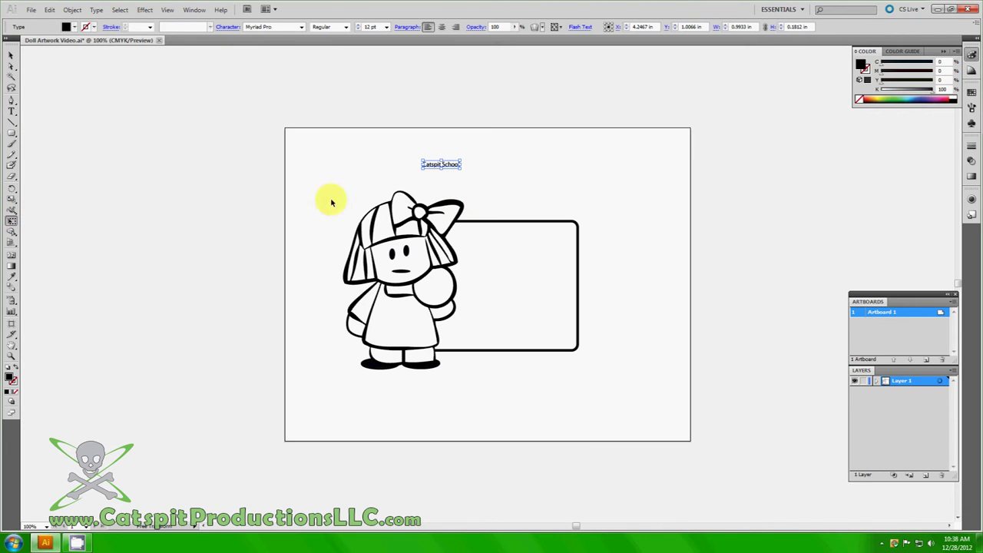
{"action": "left_click_drag", "start_coordinate": [459, 170], "coordinate": [530, 195]}
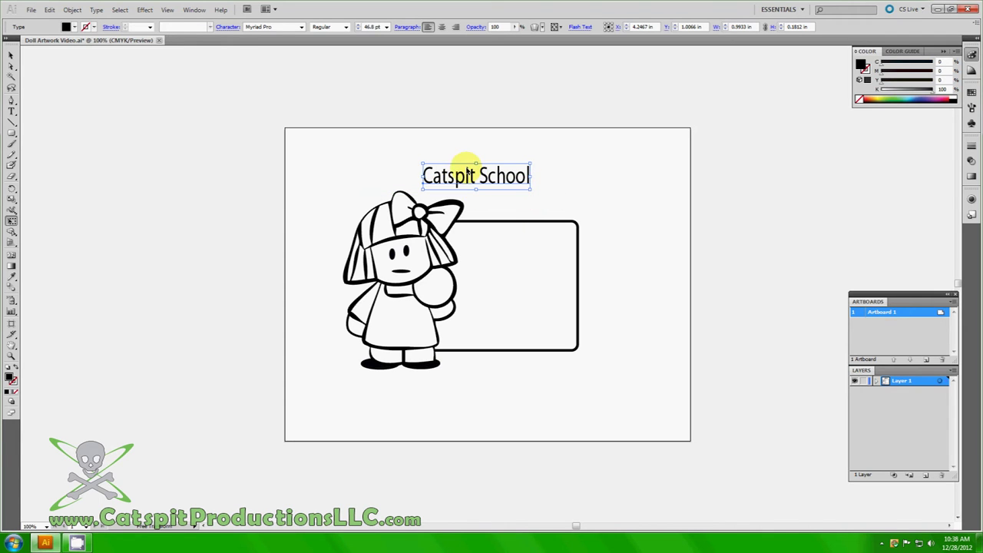
Make the "Catspit School" text Bold and move it inside the upper part of the rounded rectangle, just right of the doll's hair.
{"action": "left_click", "coordinate": [345, 28]}
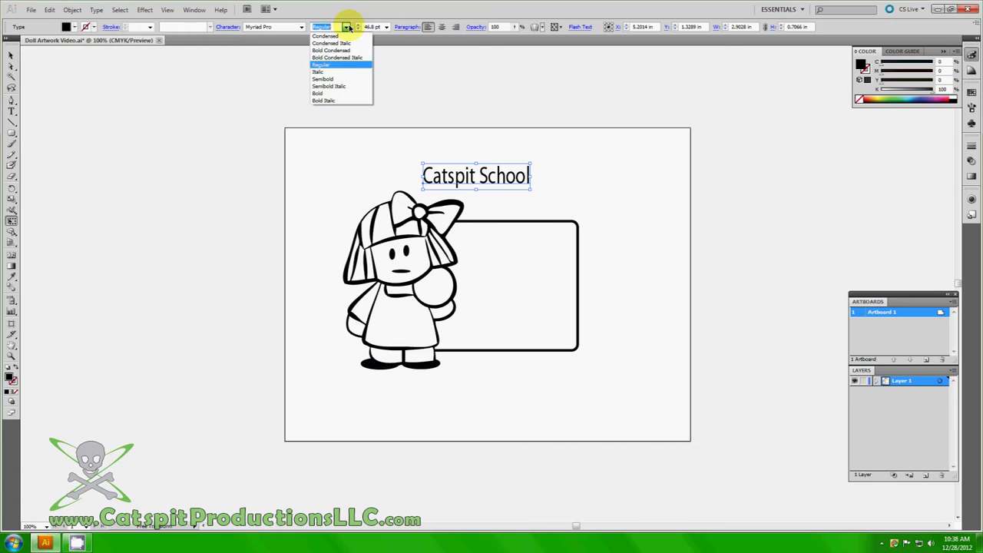
{"action": "left_click", "coordinate": [340, 92]}
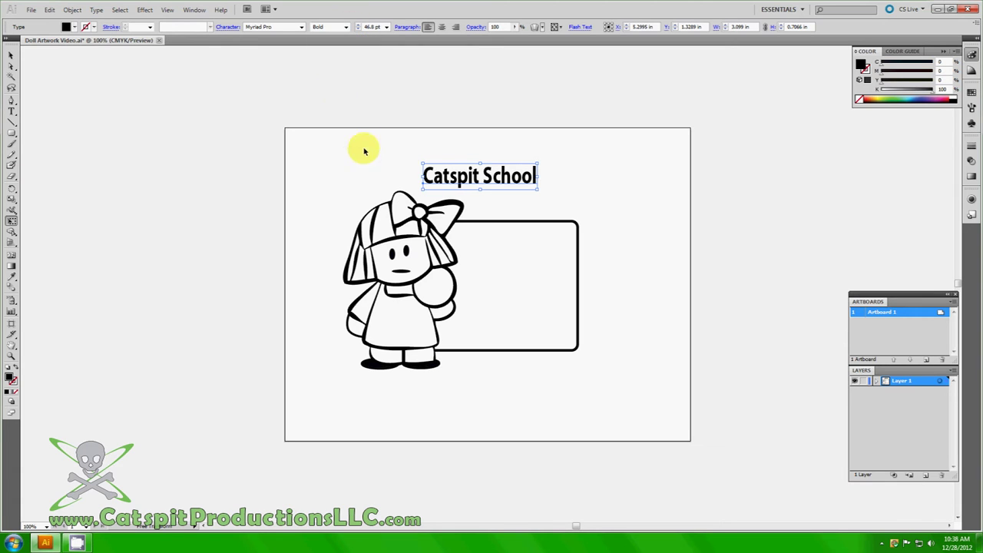
{"action": "left_click", "coordinate": [10, 58]}
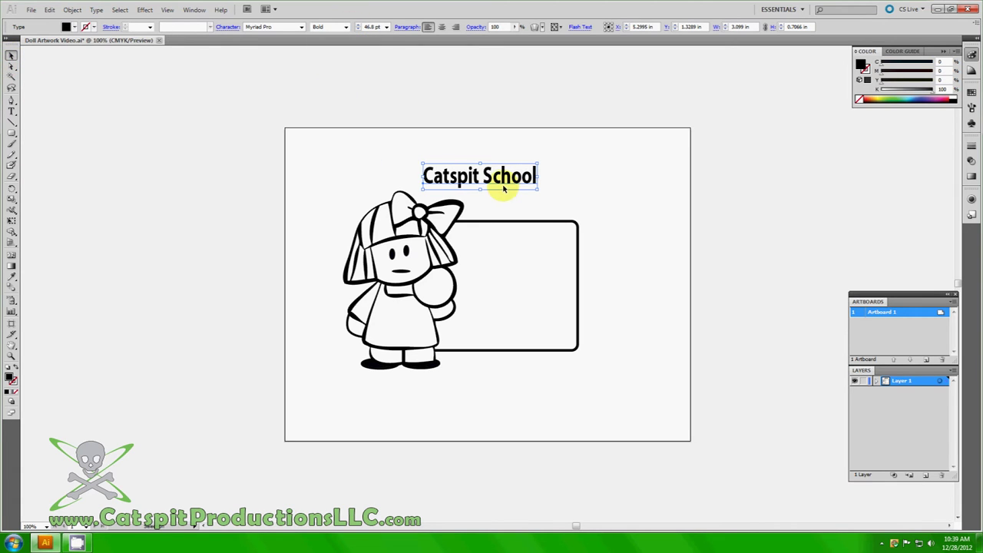
{"action": "left_click_drag", "start_coordinate": [507, 180], "coordinate": [538, 247]}
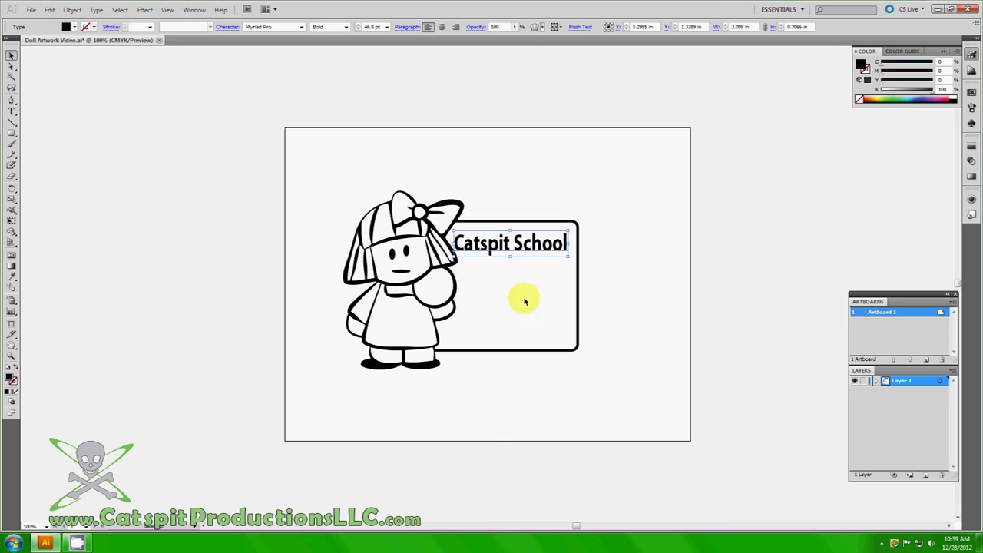
{"action": "left_click", "coordinate": [526, 325]}
{"action": "left_click", "coordinate": [537, 246]}
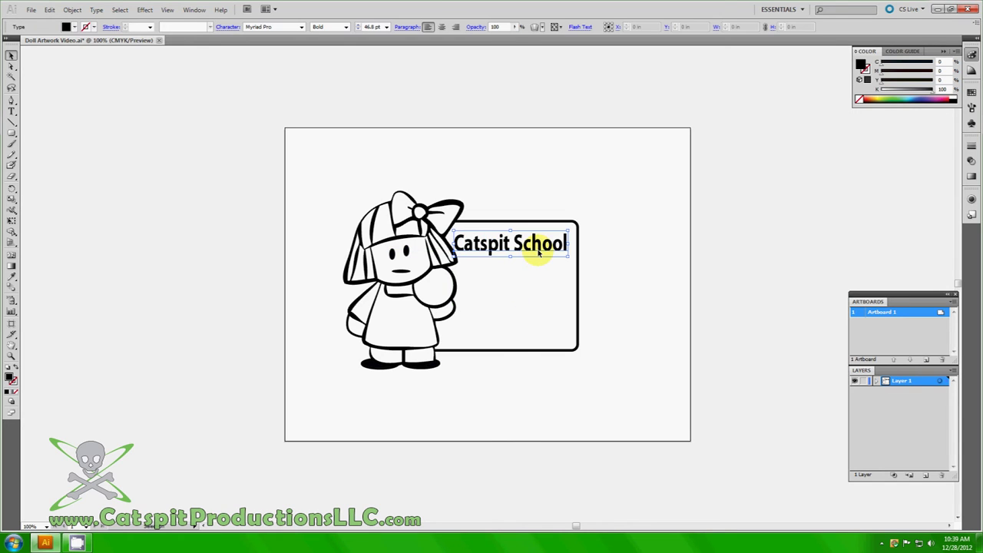
{"action": "key", "text": "Right"}
{"action": "key", "text": "Right"}
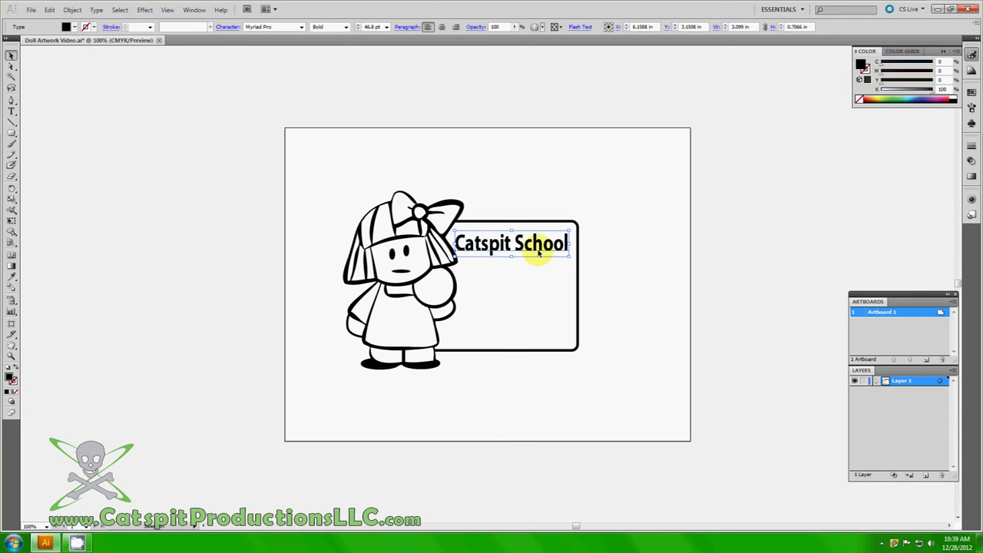
{"action": "left_click", "coordinate": [542, 186]}
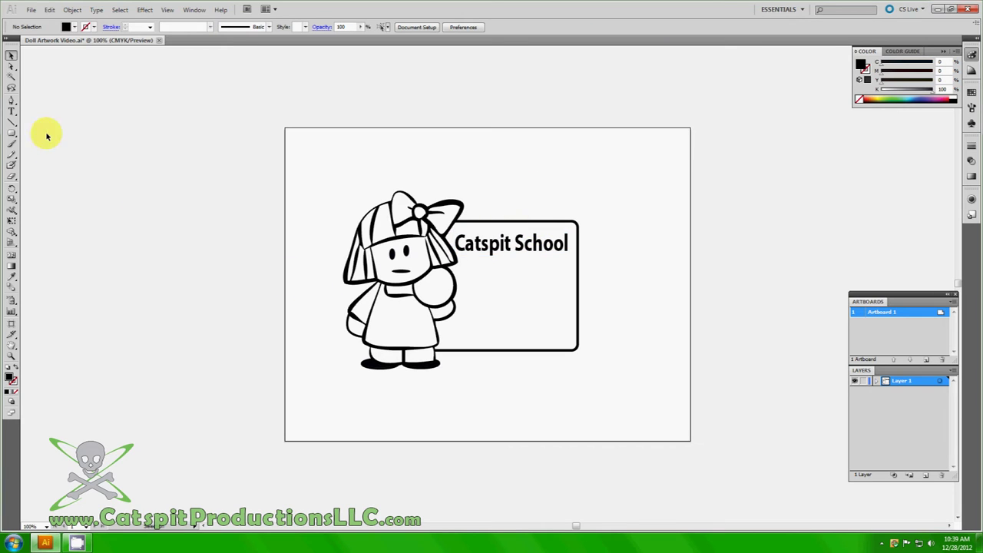
Set the "Catspit School" text's fill color to C 100, M 100, Y 100, K 100.
{"action": "left_click", "coordinate": [498, 247]}
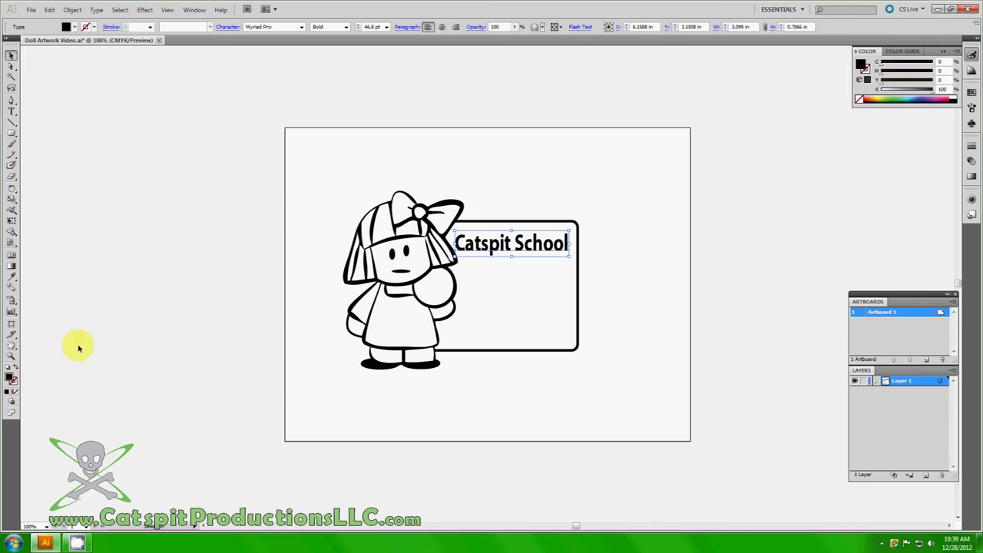
{"action": "double_click", "coordinate": [11, 378]}
{"action": "left_click", "coordinate": [581, 295]}
{"action": "type", "text": "100"}
{"action": "key", "text": "Tab"}
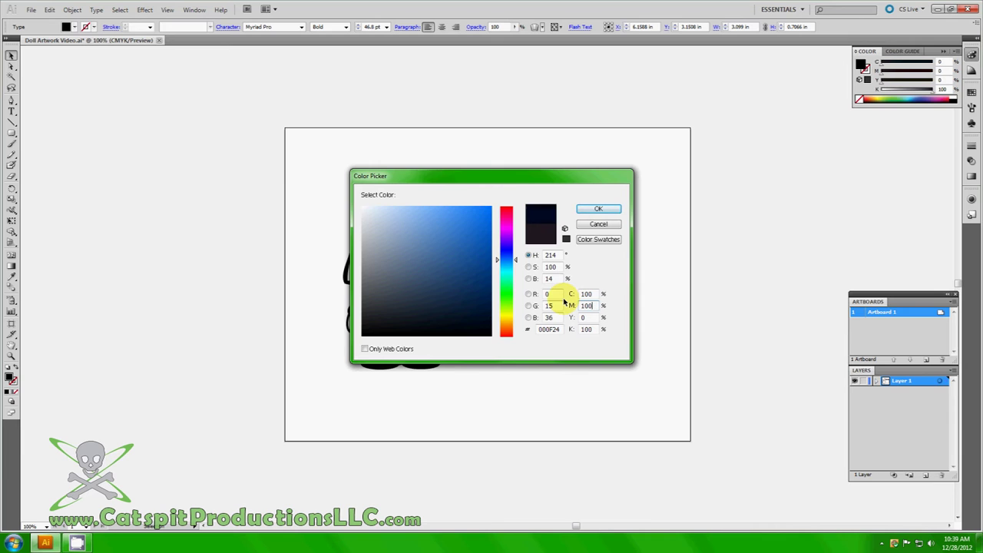
{"action": "key", "text": "Tab"}
{"action": "type", "text": "100"}
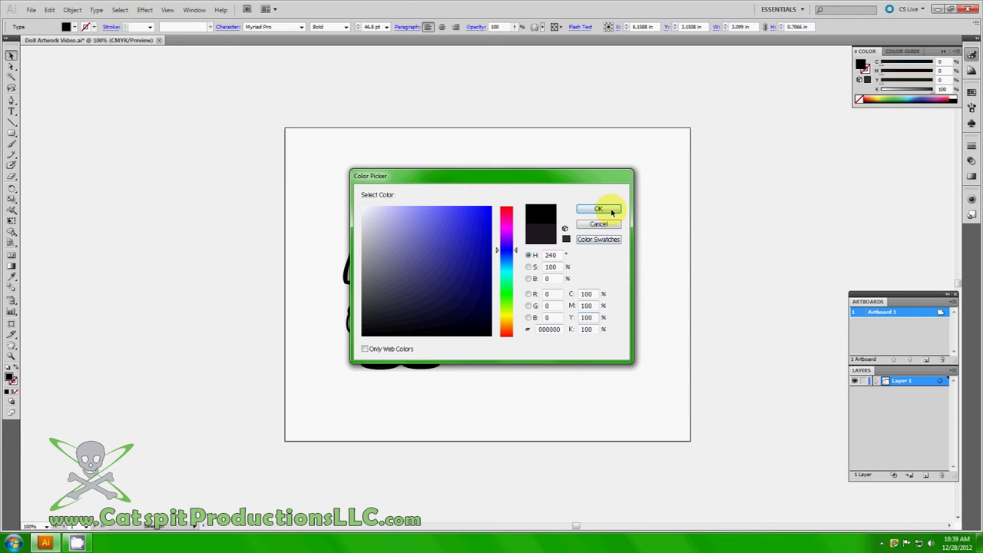
{"action": "left_click", "coordinate": [599, 209]}
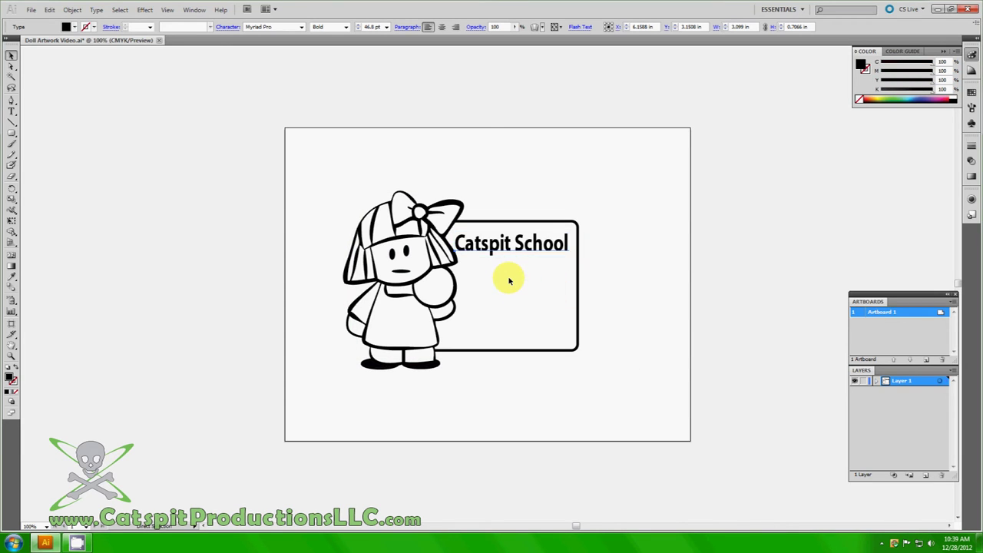
Duplicate the "Catspit School" text below the original and change the copy's wording to "Screen Printing".
{"action": "key", "text": "ctrl+v"}
{"action": "left_click_drag", "start_coordinate": [511, 286], "coordinate": [586, 296]}
{"action": "triple_click", "coordinate": [613, 296]}
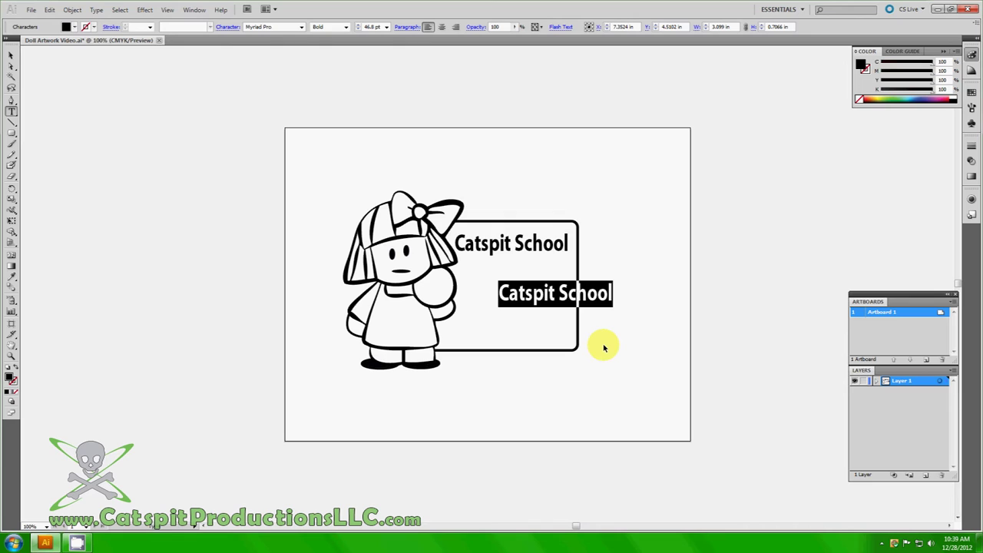
{"action": "type", "text": "Screen Printing"}
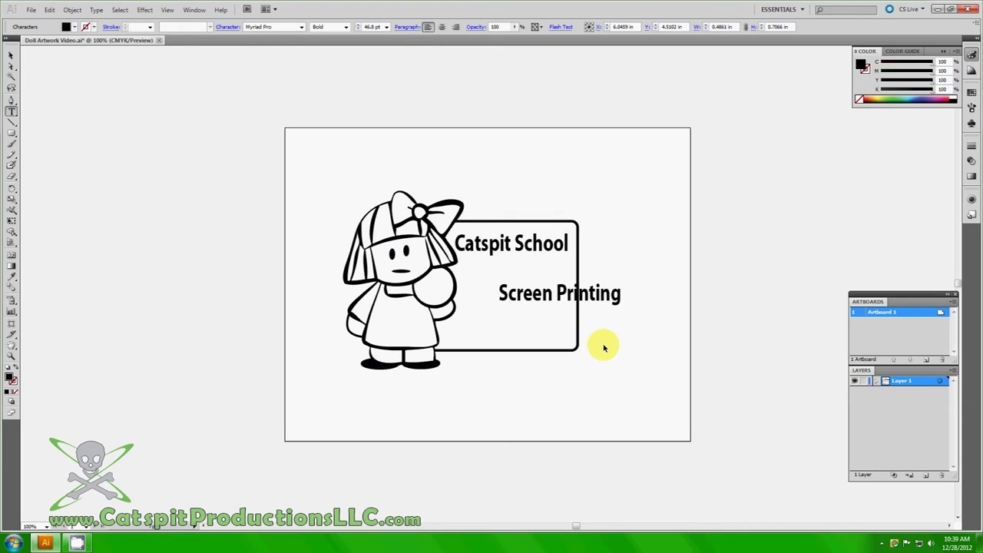
Move "Screen Printing" into the sign beneath "Catspit School" and narrow it to about 3.04 in wide.
{"action": "left_click", "coordinate": [11, 55]}
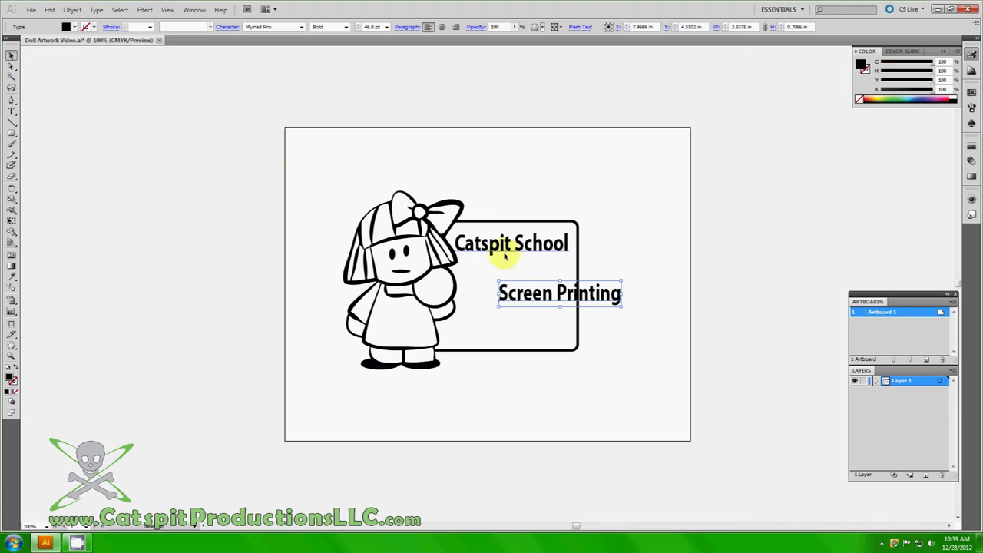
{"action": "left_click_drag", "start_coordinate": [559, 296], "coordinate": [520, 290]}
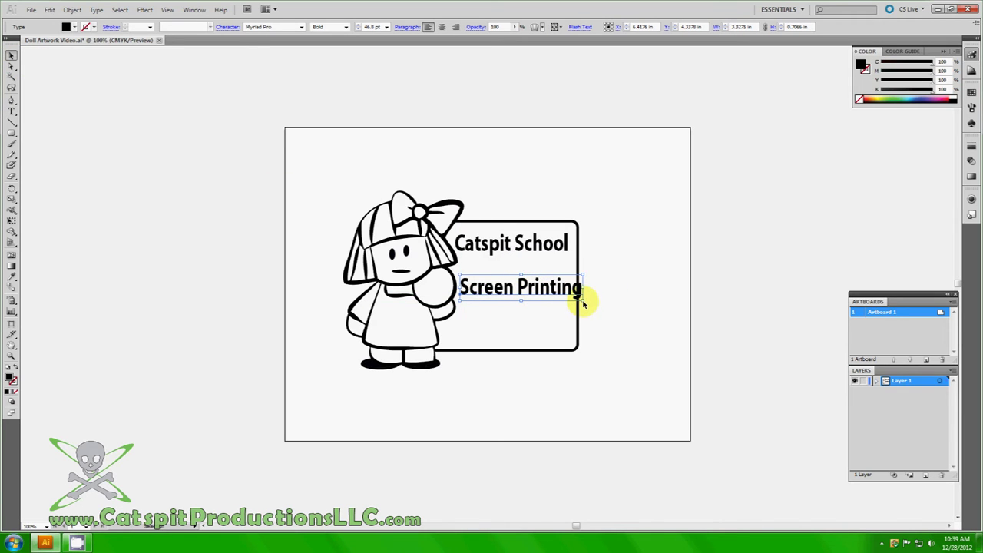
{"action": "left_click_drag", "start_coordinate": [583, 289], "coordinate": [527, 286]}
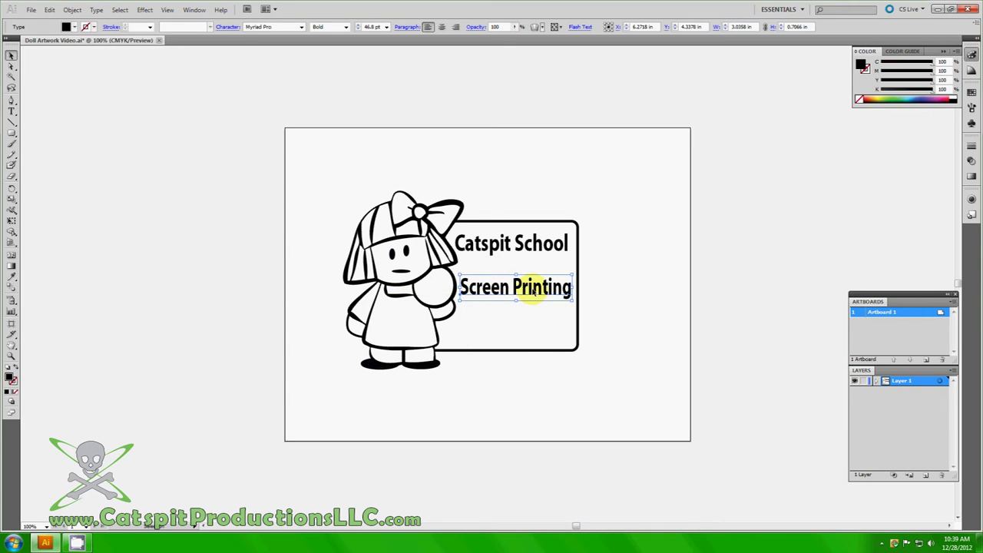
Shorten the rounded rectangle from its lower edge to about 2.27 in high, ending just below "Screen Printing".
{"action": "left_click", "coordinate": [516, 350]}
{"action": "left_click_drag", "start_coordinate": [500, 351], "coordinate": [487, 306]}
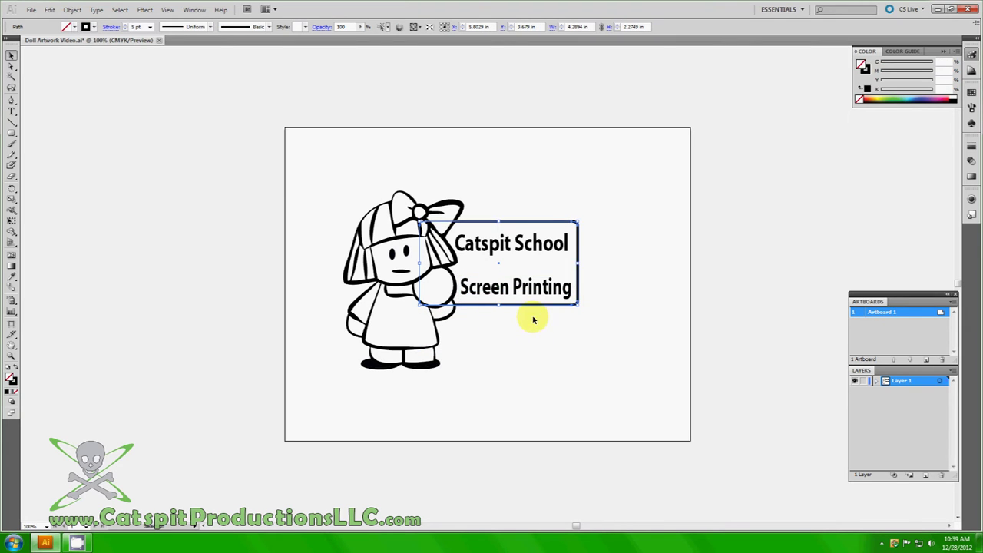
{"action": "left_click", "coordinate": [561, 333]}
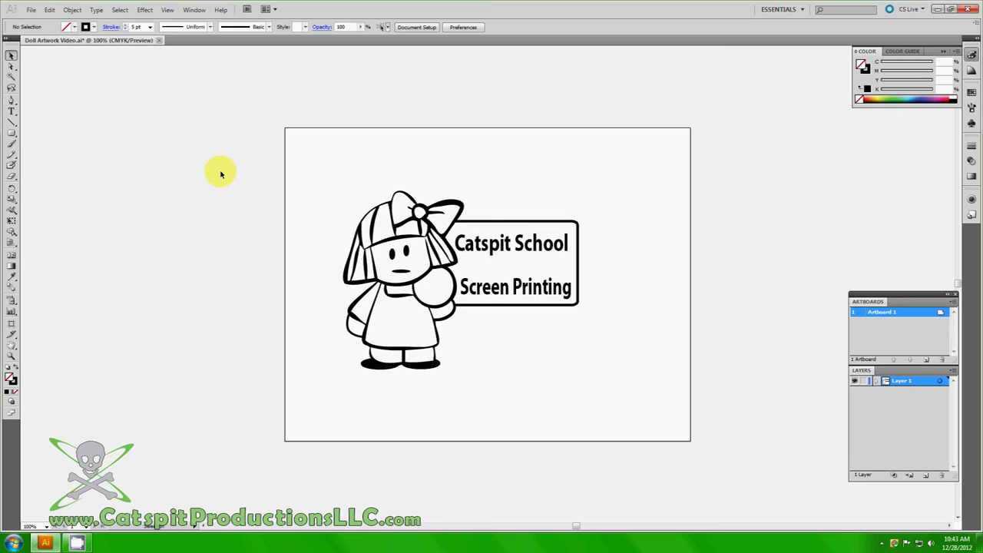
Add the text "of" above the doll at a size of 39 pt.
{"action": "left_click", "coordinate": [12, 111]}
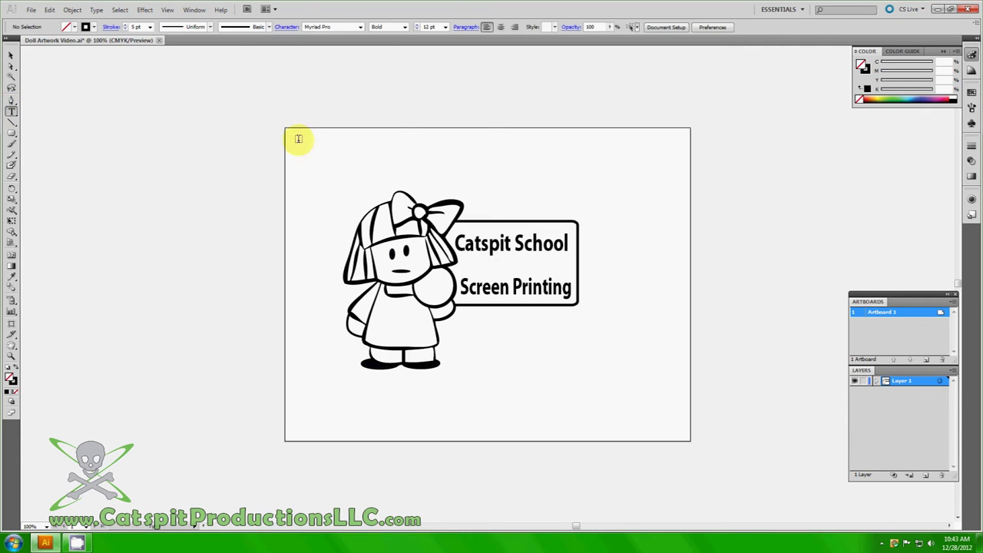
{"action": "left_click", "coordinate": [405, 147]}
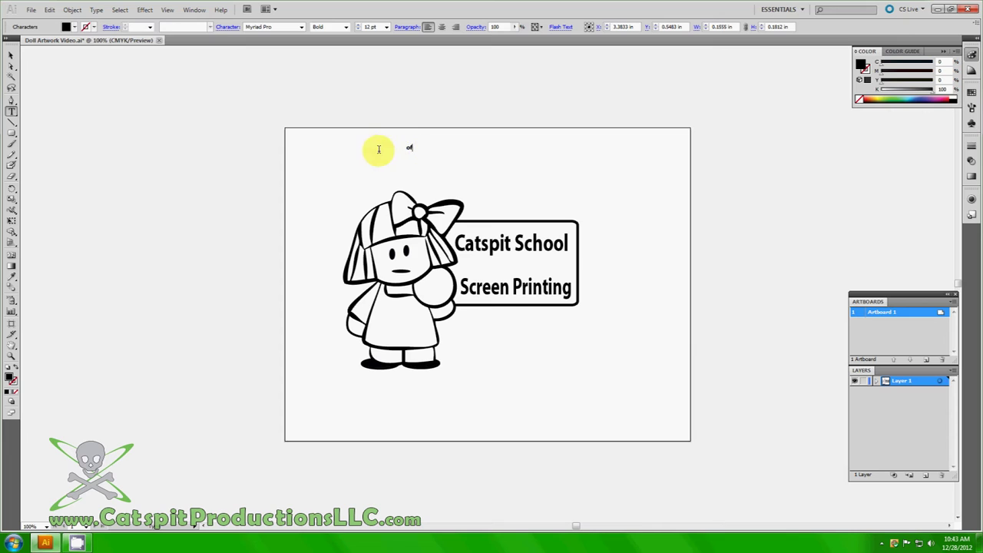
{"action": "double_click", "coordinate": [407, 148]}
Browse through the fonts for the "of" text and apply Segoe Print.
{"action": "left_click", "coordinate": [282, 27]}
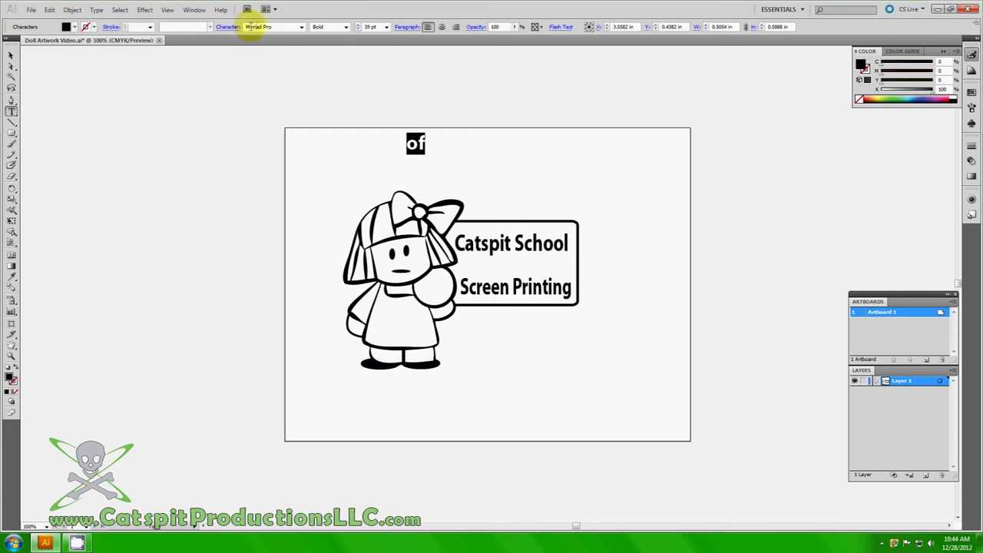
{"action": "key", "text": "Down"}
{"action": "key", "text": "Down"}
{"action": "key", "text": "Down"}
{"action": "key", "text": "Down"}
{"action": "key", "text": "Down"}
{"action": "key", "text": "Down"}
{"action": "key", "text": "Down"}
{"action": "key", "text": "Down"}
{"action": "key", "text": "Down"}
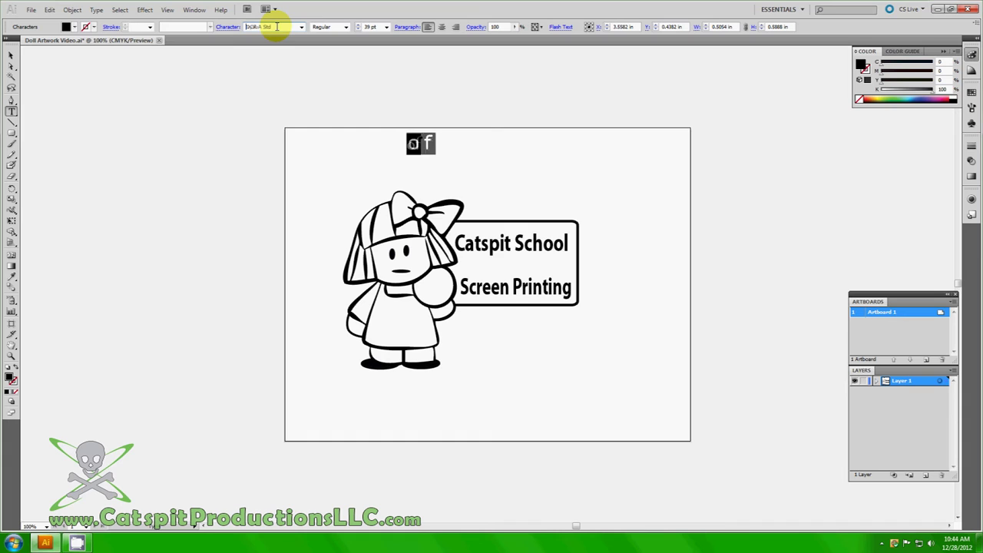
{"action": "key", "text": "Down"}
{"action": "key", "text": "Down"}
{"action": "key", "text": "Down"}
{"action": "key", "text": "Down"}
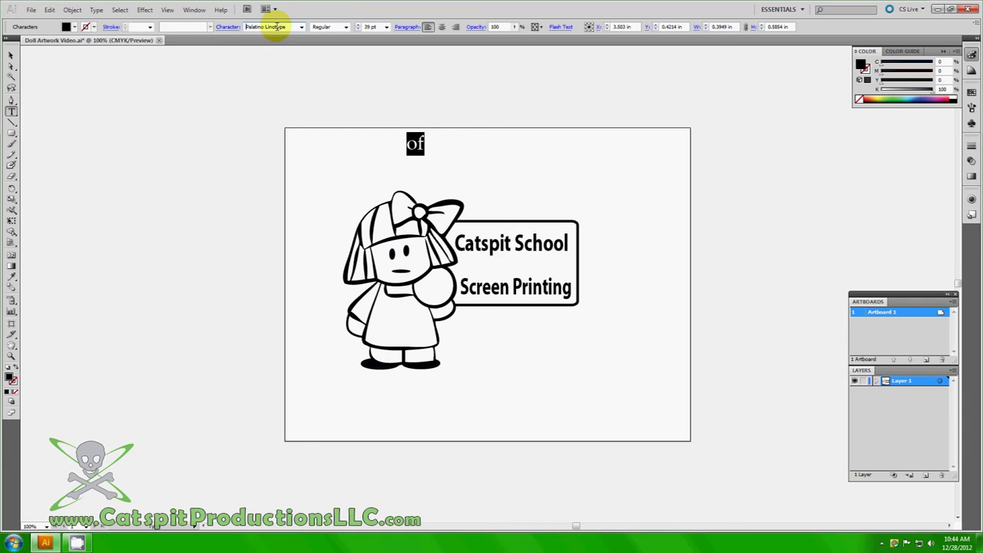
{"action": "key", "text": "Down"}
{"action": "key", "text": "Down"}
{"action": "key", "text": "Down"}
{"action": "key", "text": "Down"}
{"action": "key", "text": "Down"}
{"action": "key", "text": "Down"}
{"action": "key", "text": "Down"}
{"action": "key", "text": "Down"}
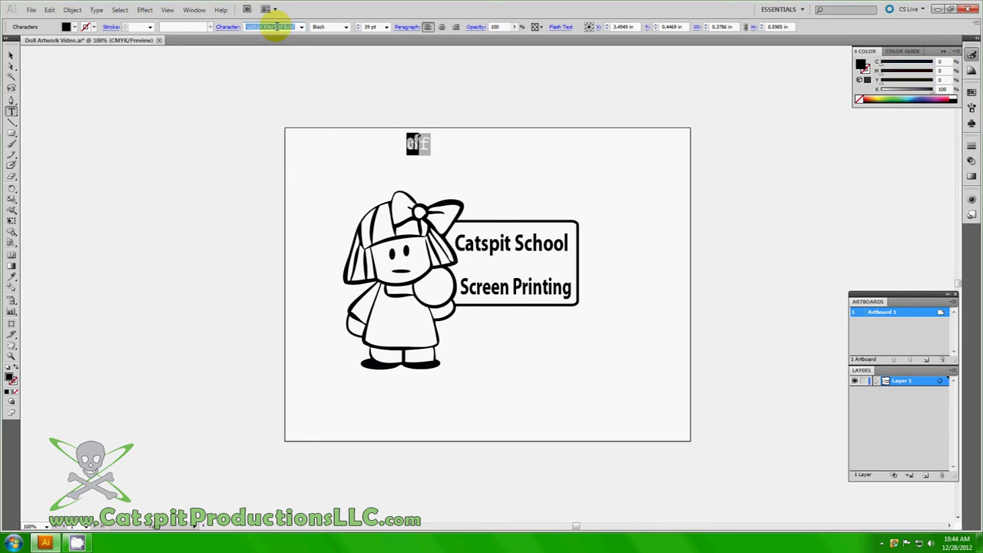
{"action": "key", "text": "Down"}
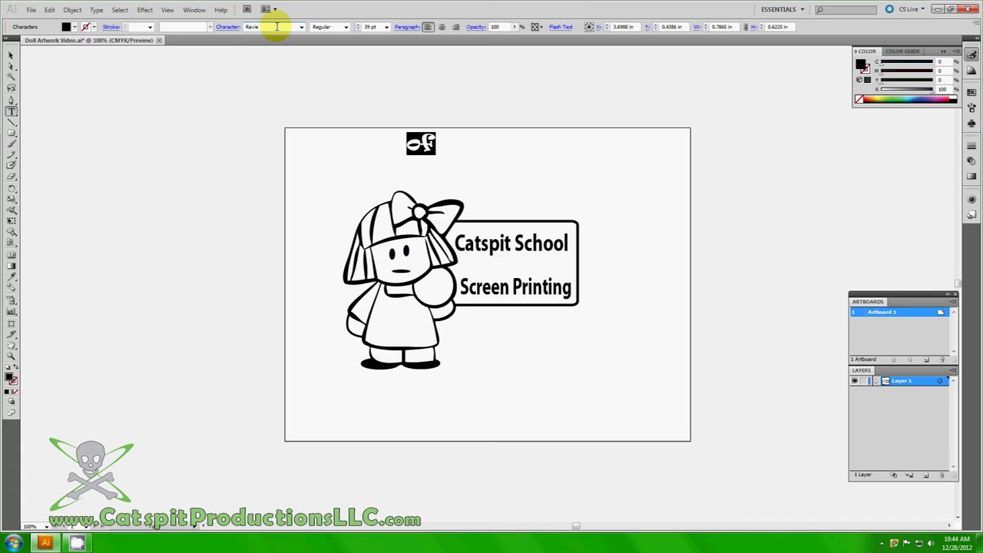
{"action": "key", "text": "Down"}
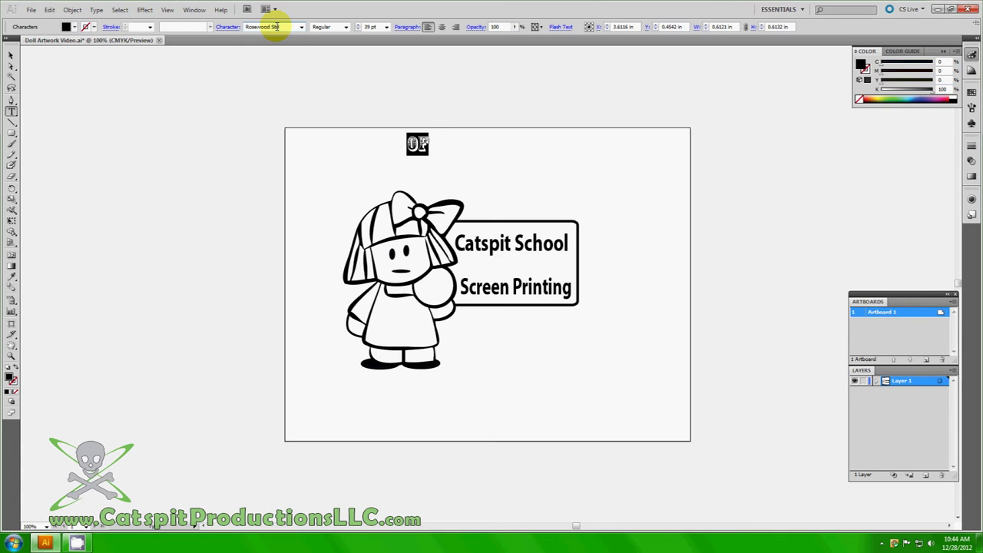
{"action": "key", "text": "Down"}
{"action": "key", "text": "Down"}
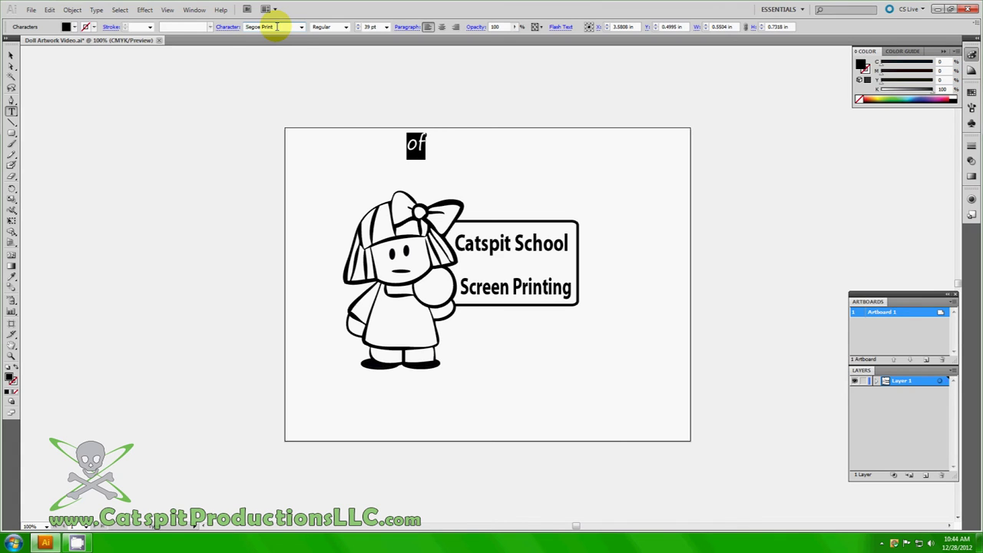
Move "of" between the two text lines on the sign and make it Bold.
{"action": "left_click", "coordinate": [11, 56]}
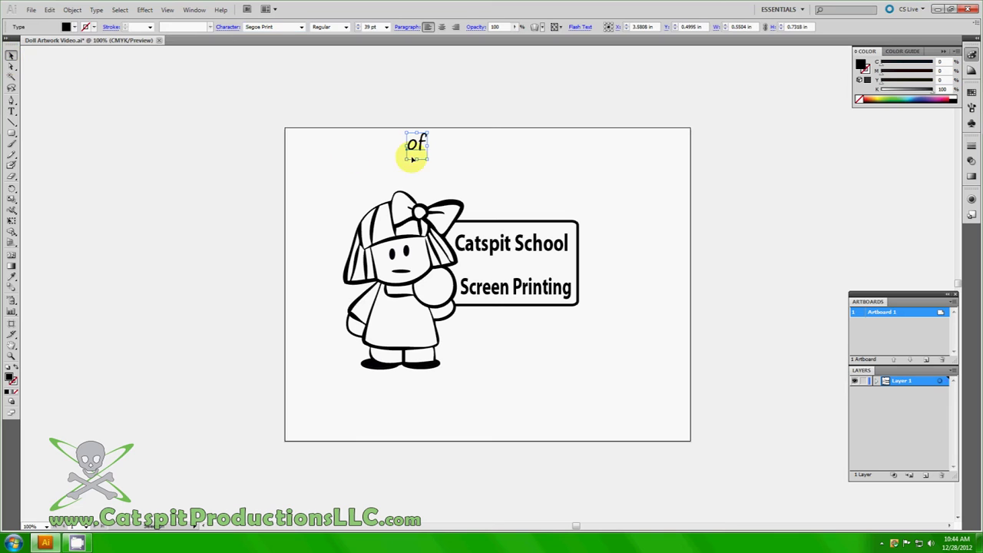
{"action": "left_click_drag", "start_coordinate": [421, 151], "coordinate": [512, 274]}
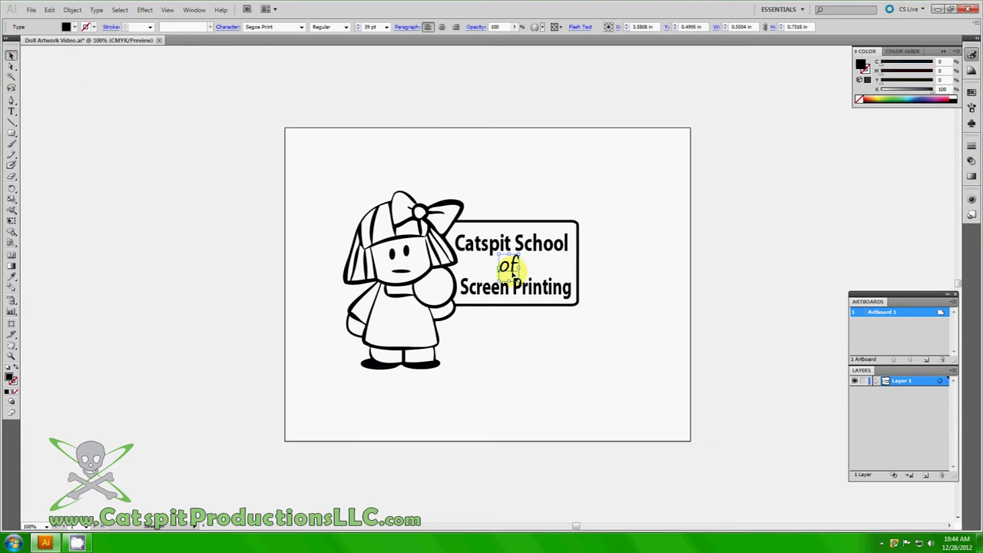
{"action": "left_click", "coordinate": [346, 27]}
{"action": "left_click", "coordinate": [341, 42]}
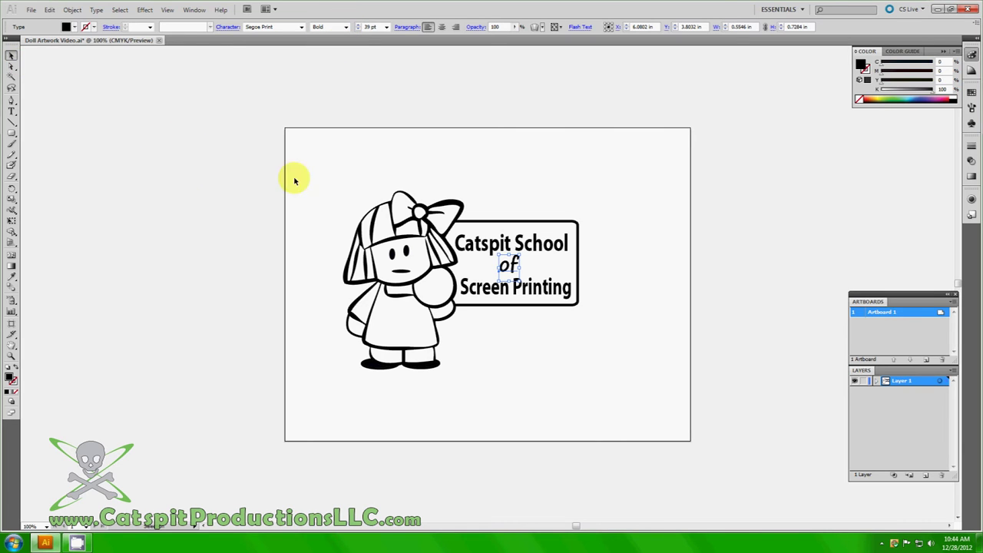
{"action": "left_click", "coordinate": [530, 187]}
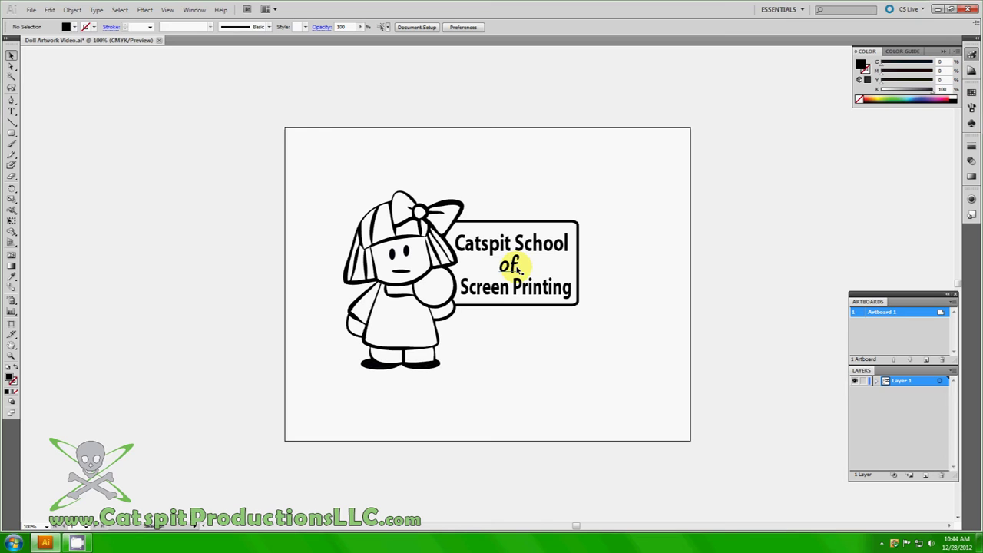
{"action": "left_click_drag", "start_coordinate": [513, 267], "coordinate": [513, 268]}
{"action": "left_click", "coordinate": [620, 237]}
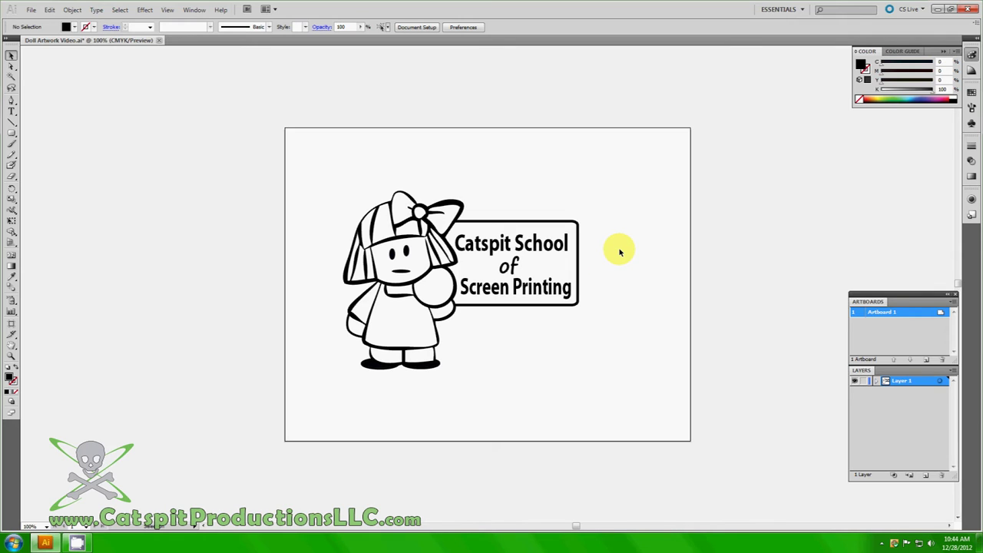
Nudge "Catspit School" slightly up and to the right inside the sign.
{"action": "left_click", "coordinate": [568, 252]}
{"action": "key", "text": "Up"}
{"action": "key", "text": "Up"}
{"action": "key", "text": "Up"}
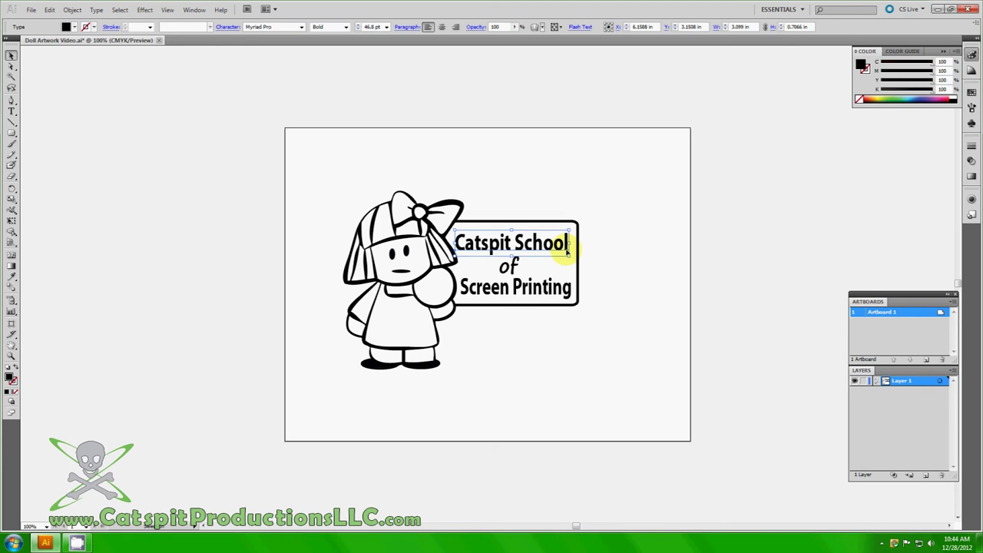
{"action": "key", "text": "Right"}
{"action": "key", "text": "Right"}
{"action": "key", "text": "Right"}
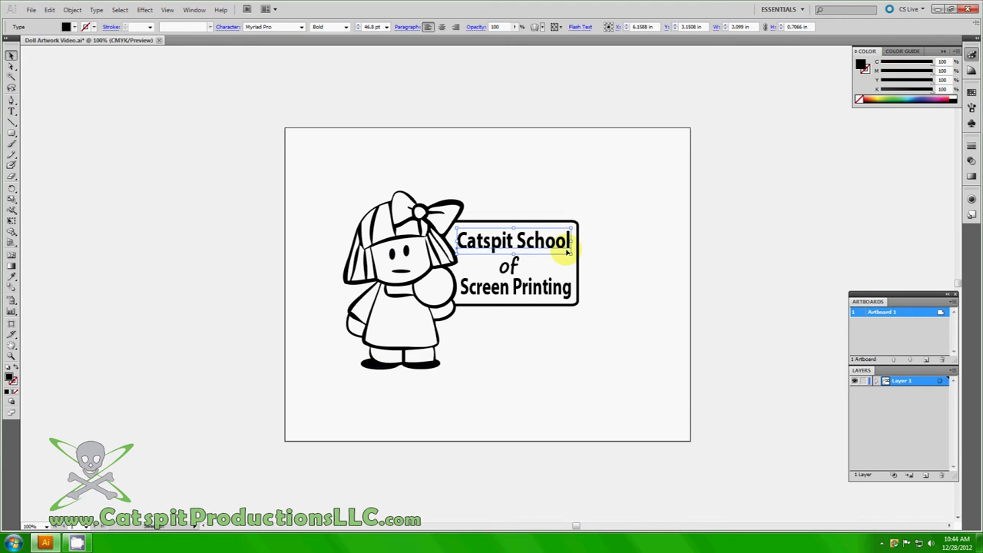
{"action": "left_click", "coordinate": [593, 267]}
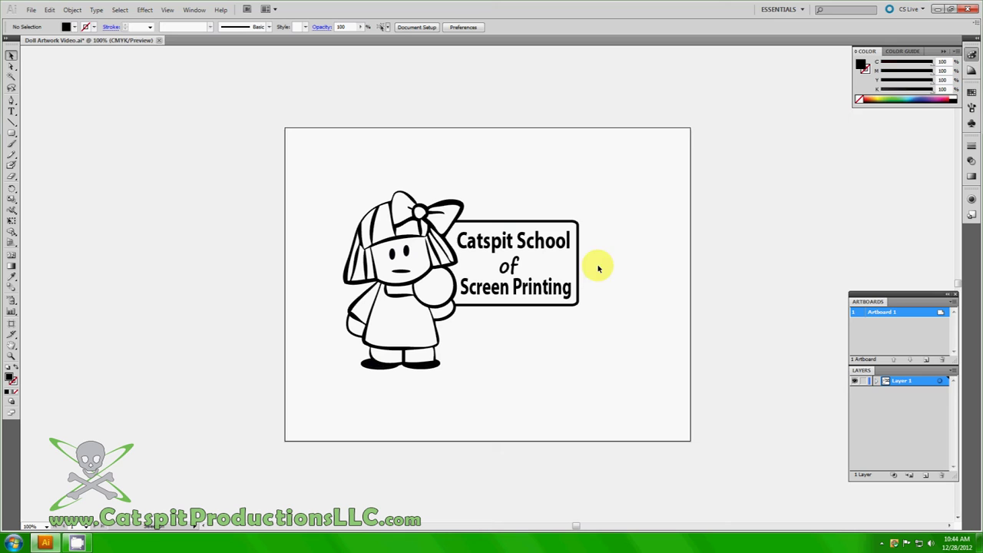
Nudge "of" slightly right to center it between the lines, and lower "Screen Printing" by about 0.04 in.
{"action": "left_click", "coordinate": [514, 275]}
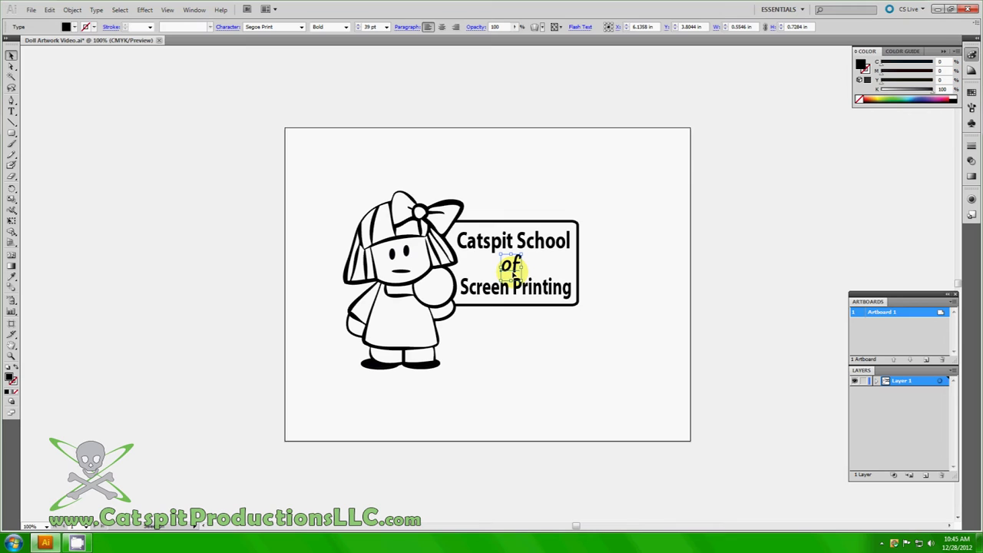
{"action": "left_click", "coordinate": [625, 283]}
{"action": "left_click", "coordinate": [541, 291]}
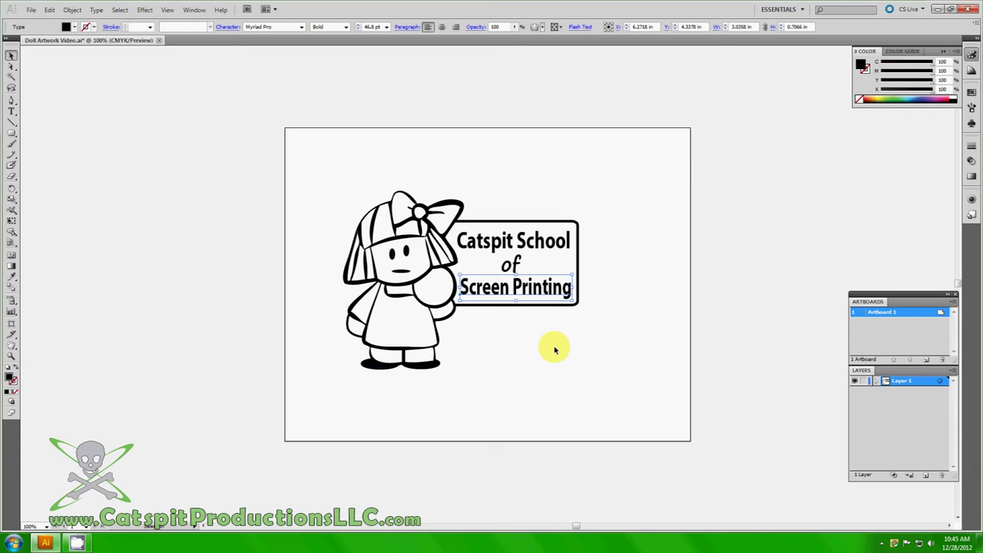
{"action": "left_click", "coordinate": [551, 347]}
{"action": "left_click_drag", "start_coordinate": [540, 289], "coordinate": [539, 291]}
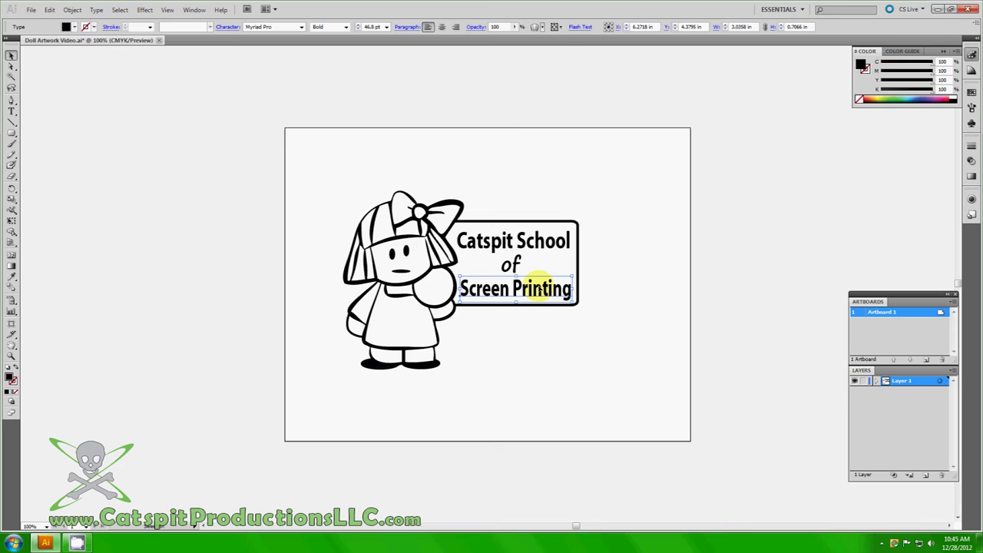
{"action": "left_click", "coordinate": [642, 265]}
{"action": "left_click", "coordinate": [513, 274]}
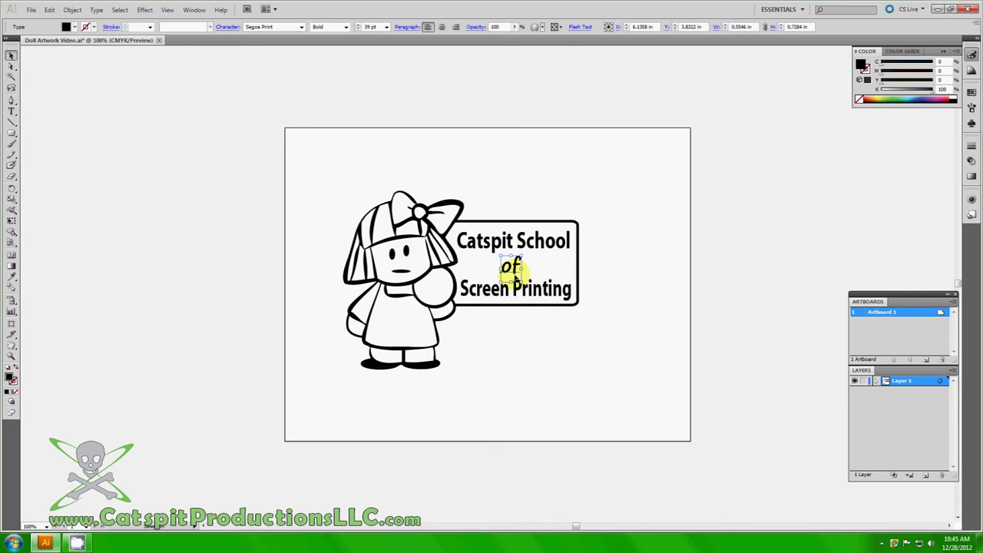
{"action": "left_click", "coordinate": [625, 162]}
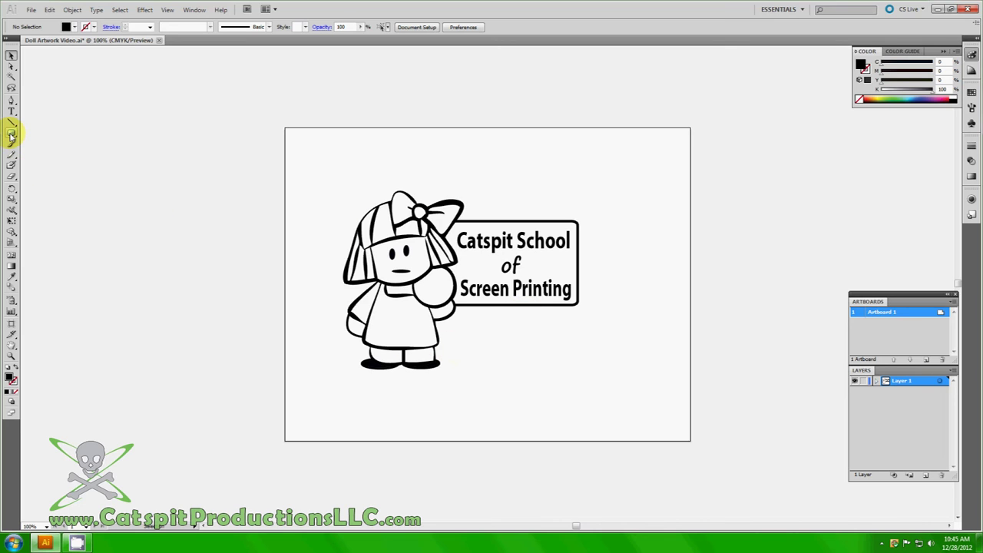
Draw a black star about 0.75 in wide on the front of the doll's dress and nudge it up slightly.
{"action": "left_click_drag", "start_coordinate": [12, 135], "coordinate": [36, 179]}
{"action": "mouse_move", "coordinate": [391, 304]}
{"action": "left_mouse_down"}
{"action": "mouse_move", "coordinate": [411, 330]}
{"action": "mouse_move", "coordinate": [391, 311]}
{"action": "mouse_move", "coordinate": [401, 326]}
{"action": "left_mouse_up"}
{"action": "left_click", "coordinate": [11, 55]}
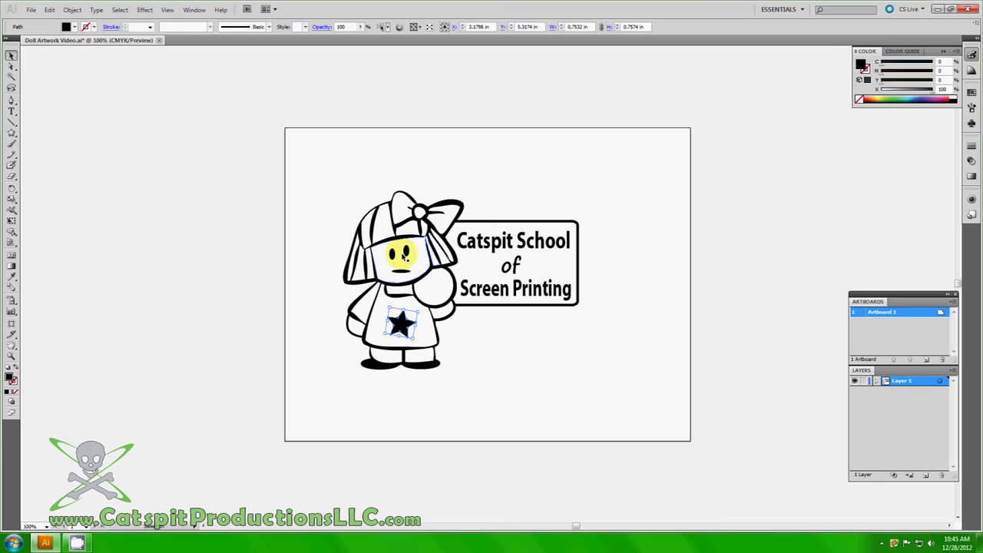
{"action": "left_click", "coordinate": [499, 395]}
{"action": "left_click", "coordinate": [400, 326]}
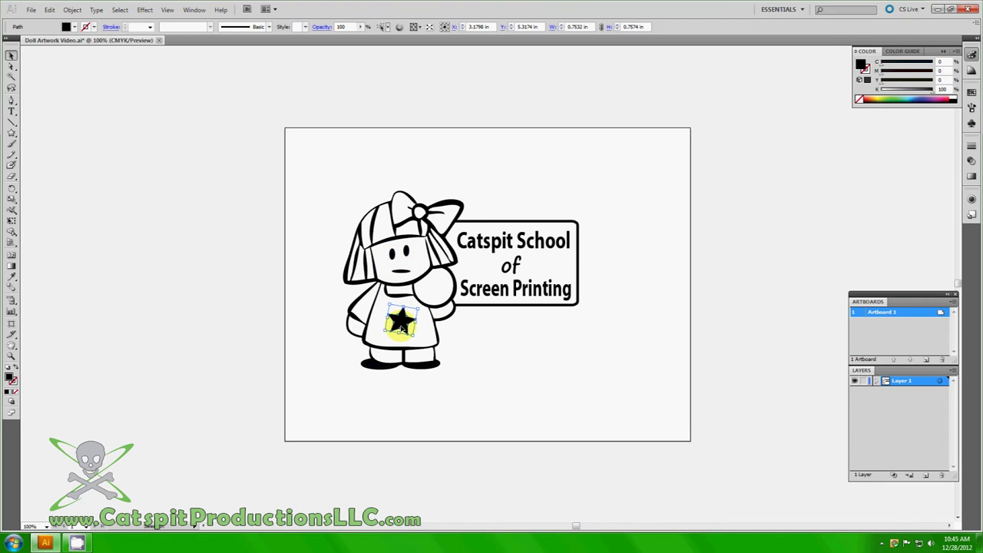
Draw a black hexagon about 3.33 in wide with the Polygon tool and place it just below the sign.
{"action": "left_click", "coordinate": [531, 325]}
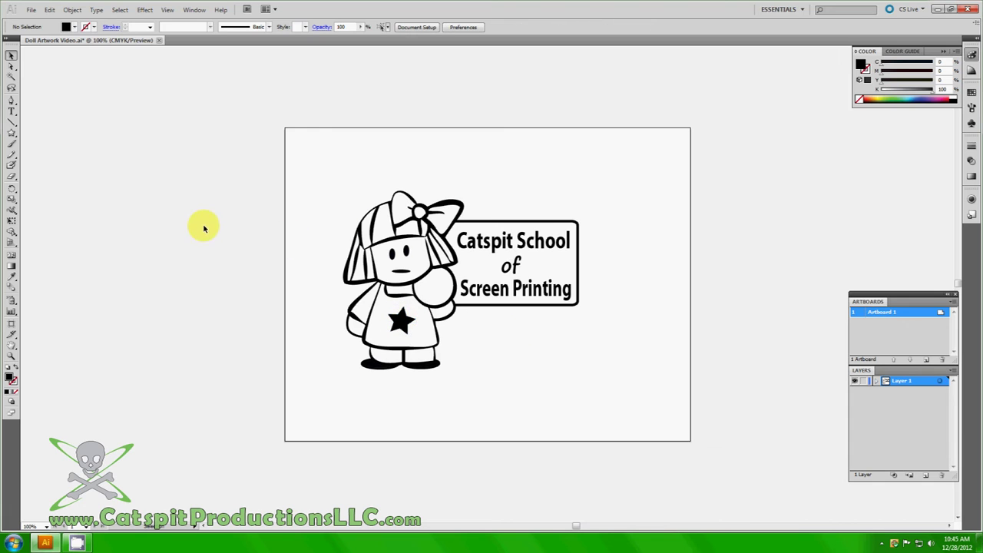
{"action": "left_click_drag", "start_coordinate": [13, 133], "coordinate": [30, 167]}
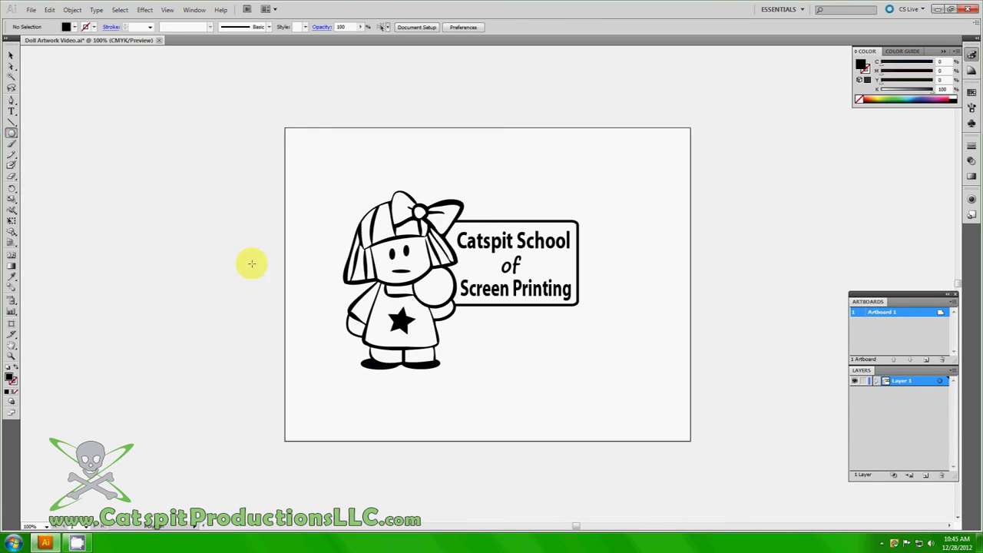
{"action": "left_click_drag", "start_coordinate": [455, 323], "coordinate": [511, 328]}
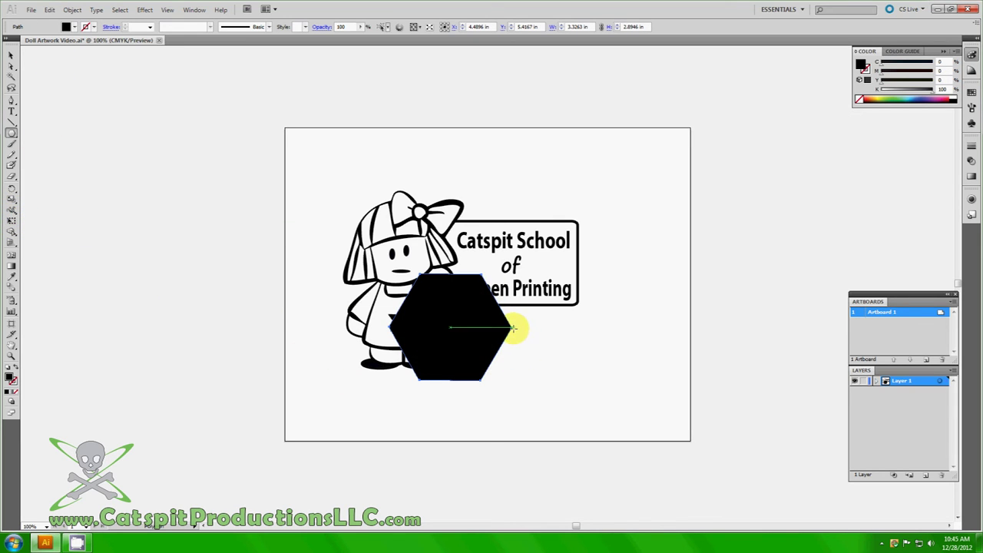
{"action": "left_click", "coordinate": [11, 55]}
{"action": "left_click_drag", "start_coordinate": [512, 329], "coordinate": [585, 370]}
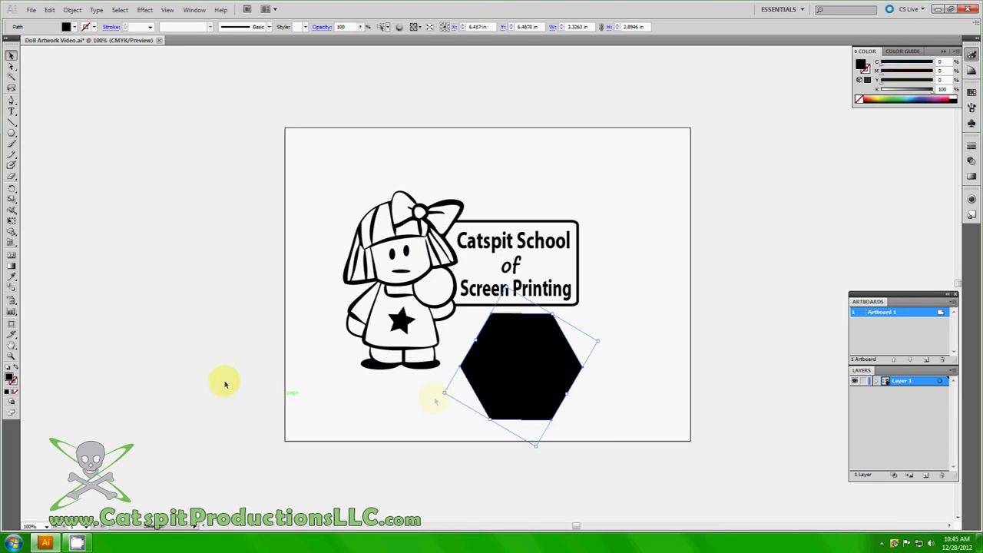
Stretch and flatten the hexagon with the Scale tool to about 7.75 in wide and 1.75 in high.
{"action": "left_click", "coordinate": [12, 199]}
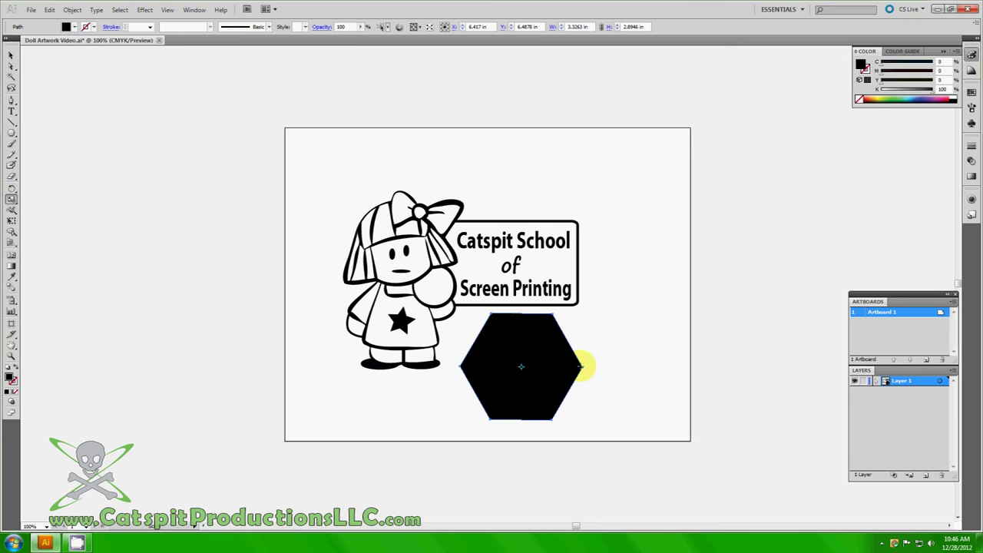
{"action": "left_click_drag", "start_coordinate": [583, 367], "coordinate": [638, 370]}
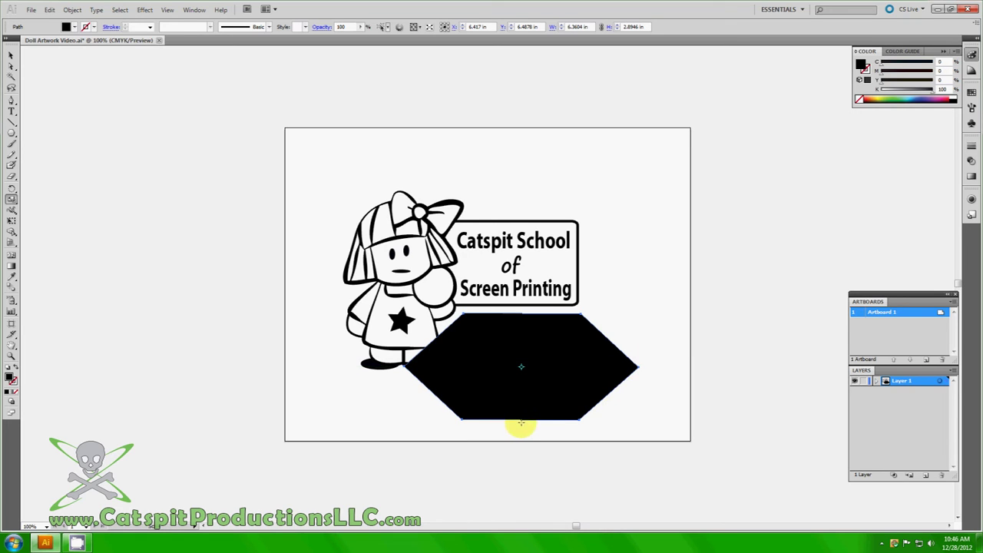
{"action": "left_click_drag", "start_coordinate": [522, 421], "coordinate": [524, 403]}
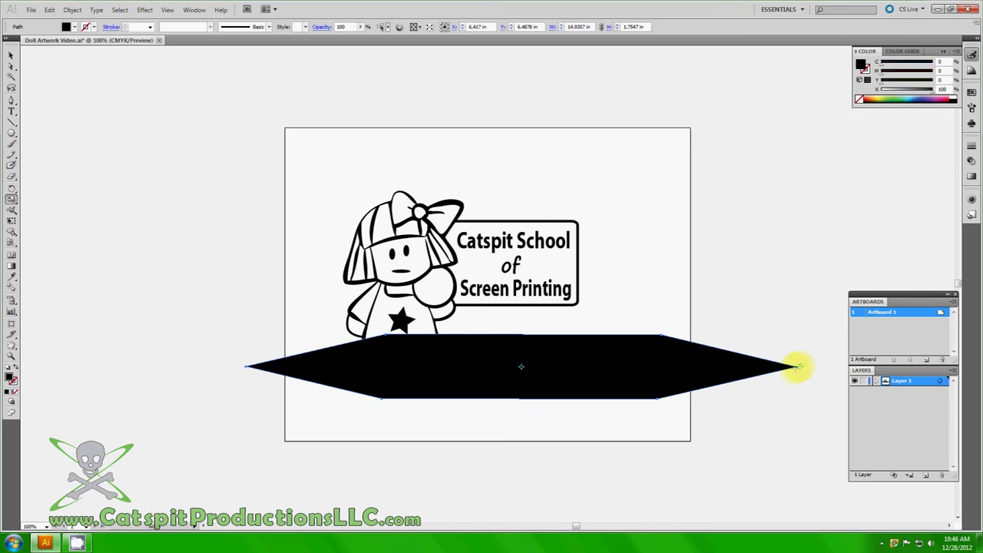
{"action": "left_click_drag", "start_coordinate": [796, 366], "coordinate": [665, 368]}
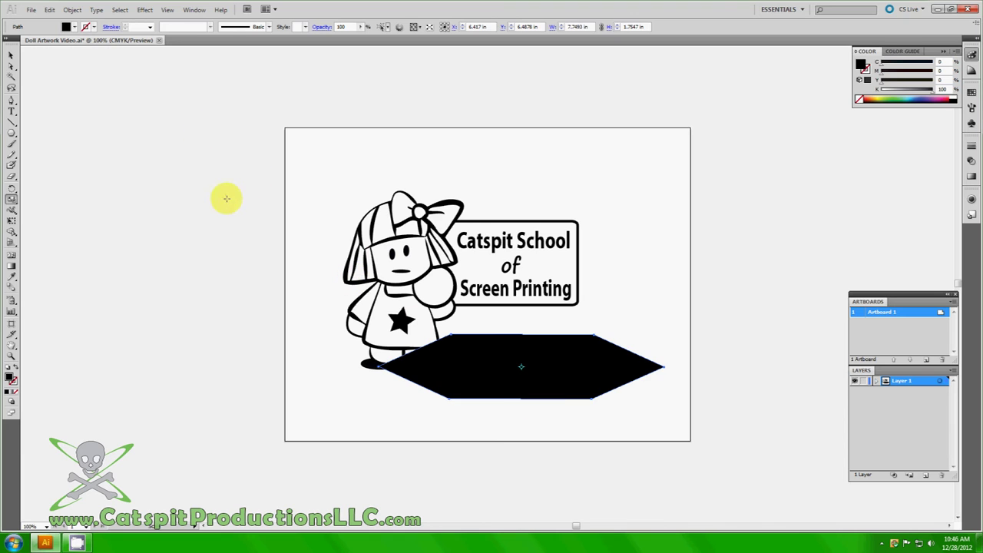
Send the hexagon to the back and move it up and left behind the doll's legs.
{"action": "left_click", "coordinate": [72, 10]}
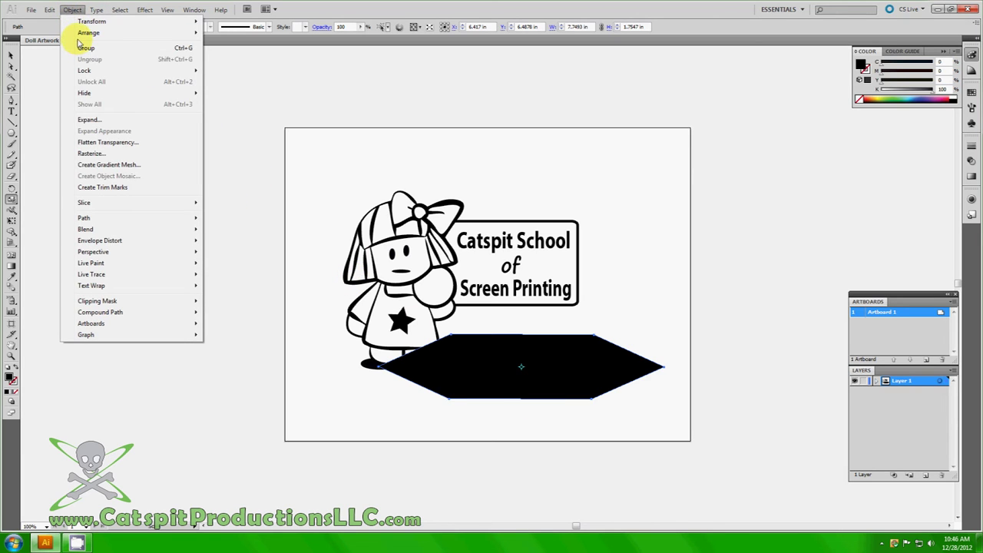
{"action": "mouse_move", "coordinate": [89, 32]}
{"action": "left_click", "coordinate": [241, 67]}
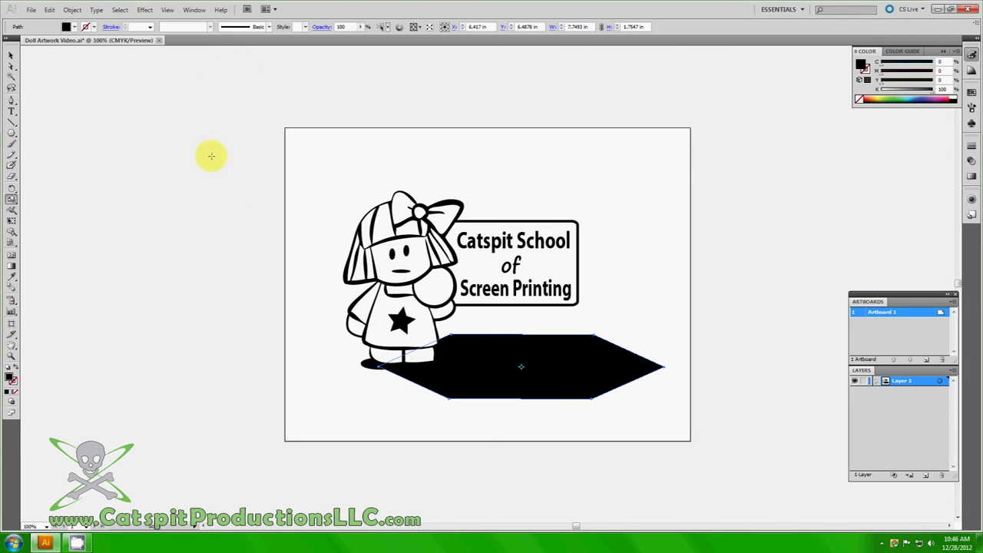
{"action": "left_click", "coordinate": [11, 56]}
{"action": "mouse_move", "coordinate": [504, 370]}
{"action": "left_mouse_down"}
{"action": "mouse_move", "coordinate": [467, 330]}
{"action": "mouse_move", "coordinate": [507, 346]}
{"action": "mouse_move", "coordinate": [499, 355]}
{"action": "left_mouse_up"}
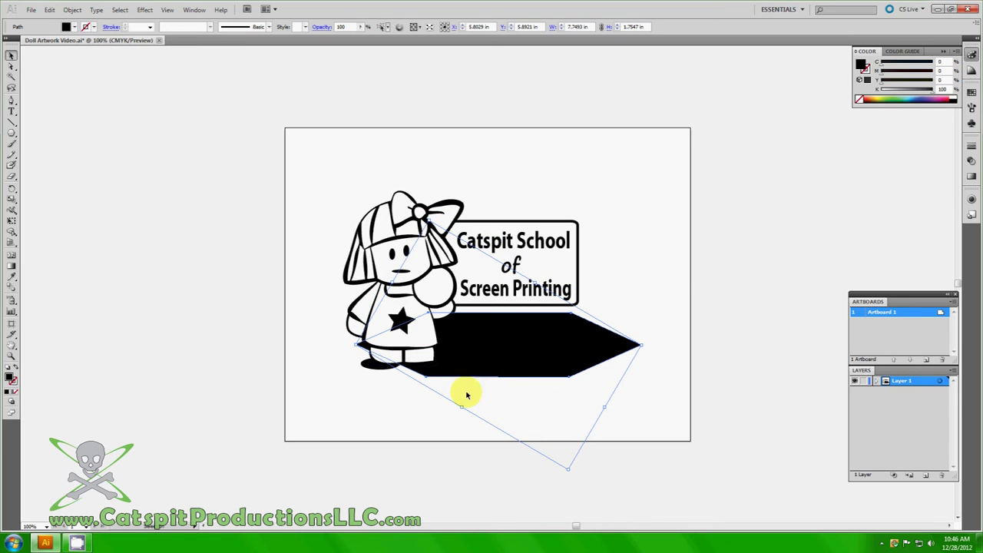
Move the hexagon right until it clears the doll, and ungroup the doll artwork.
{"action": "left_click", "coordinate": [433, 371]}
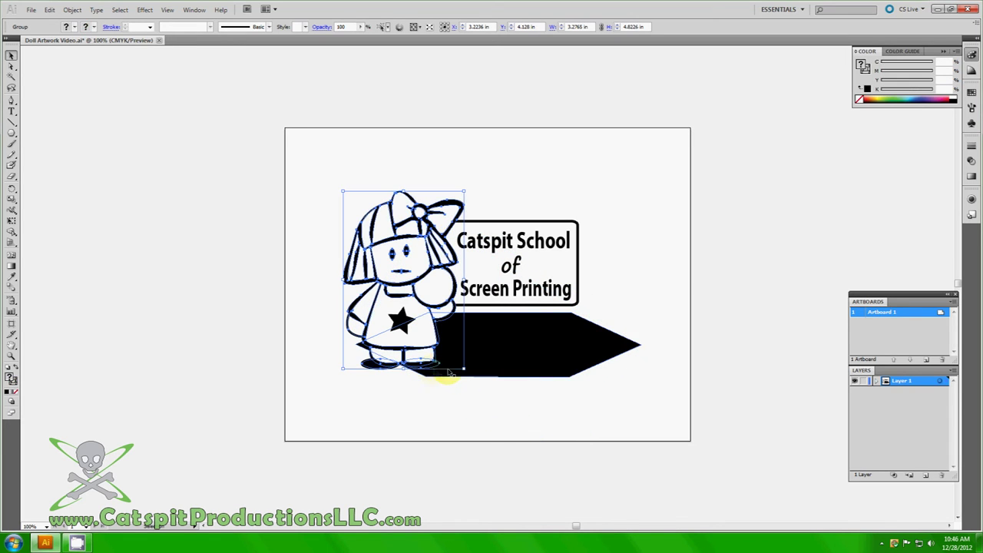
{"action": "left_click_drag", "start_coordinate": [512, 363], "coordinate": [600, 360]}
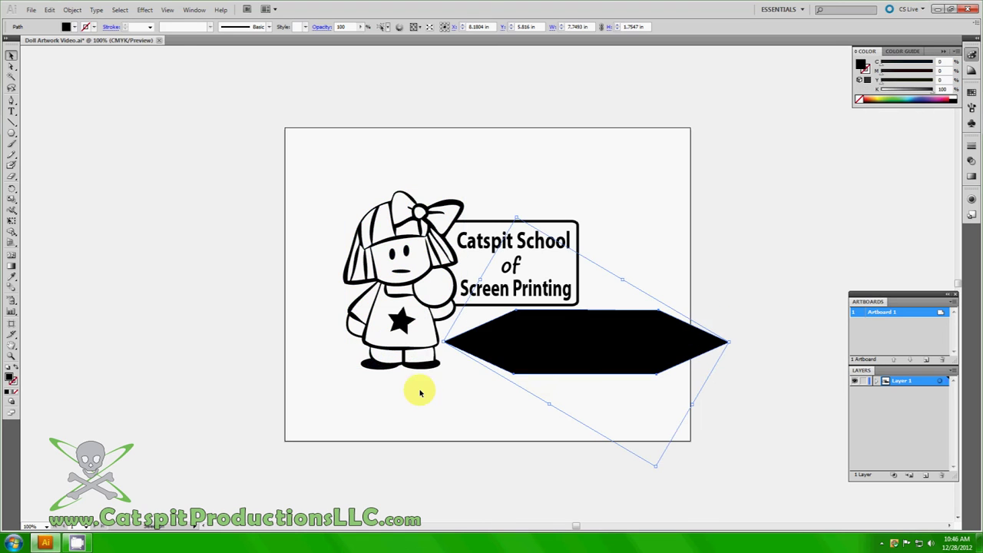
{"action": "left_click", "coordinate": [429, 370]}
{"action": "left_click", "coordinate": [77, 11]}
{"action": "left_click", "coordinate": [86, 59]}
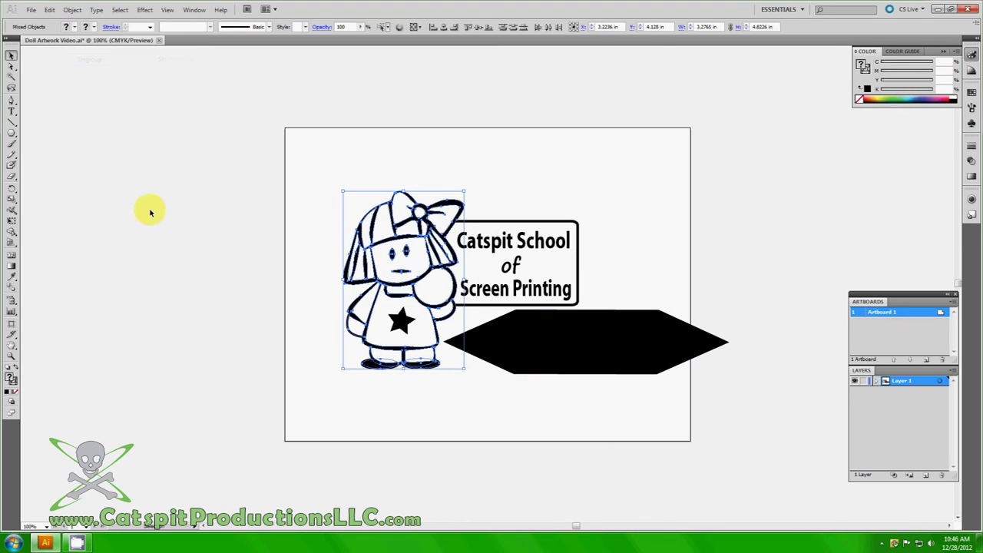
Give the doll's shoe nearest the hexagon a white outline and stretch it downward to about 0.35 in tall.
{"action": "left_click", "coordinate": [352, 429]}
{"action": "left_click", "coordinate": [435, 365]}
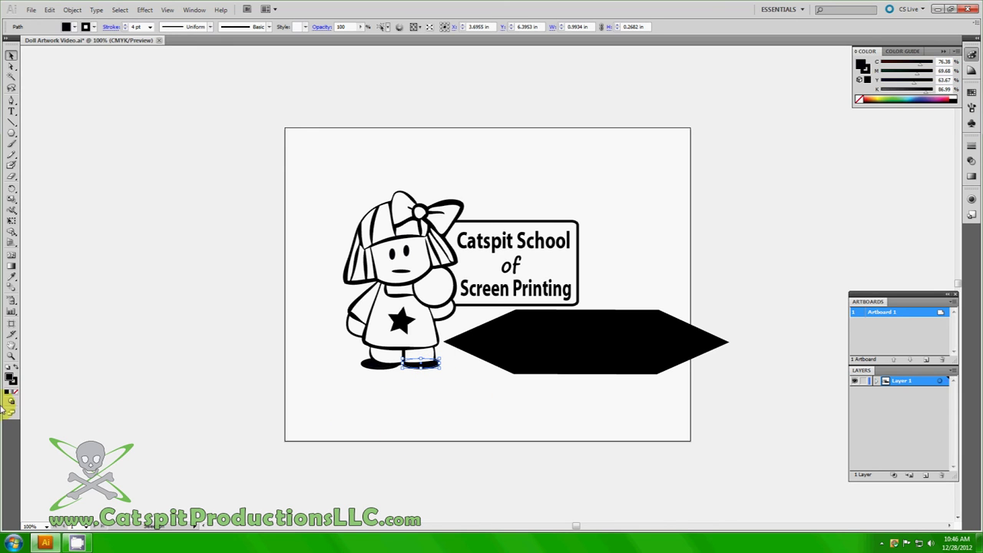
{"action": "double_click", "coordinate": [11, 376]}
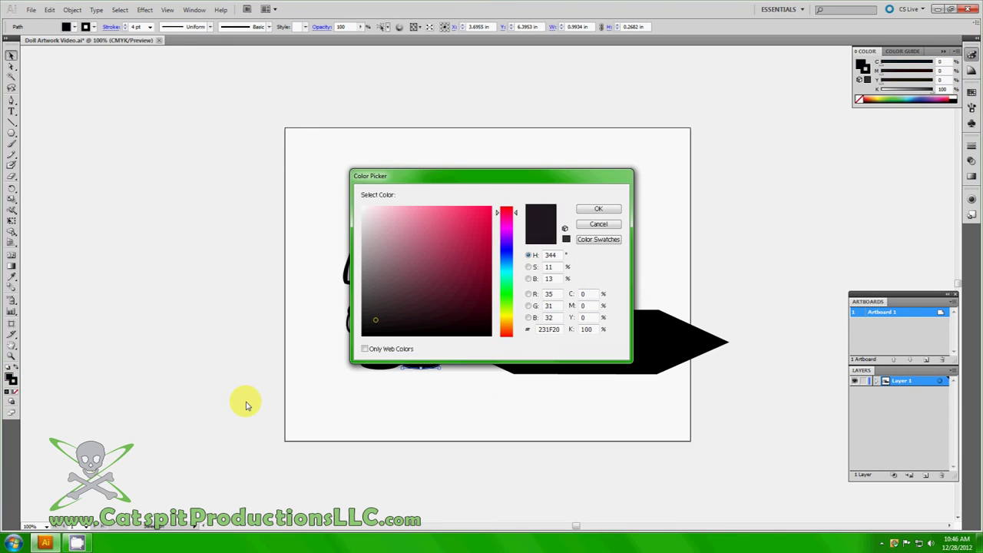
{"action": "mouse_move", "coordinate": [392, 231]}
{"action": "left_mouse_down"}
{"action": "mouse_move", "coordinate": [373, 204]}
{"action": "mouse_move", "coordinate": [363, 206]}
{"action": "left_mouse_up"}
{"action": "left_click", "coordinate": [584, 207]}
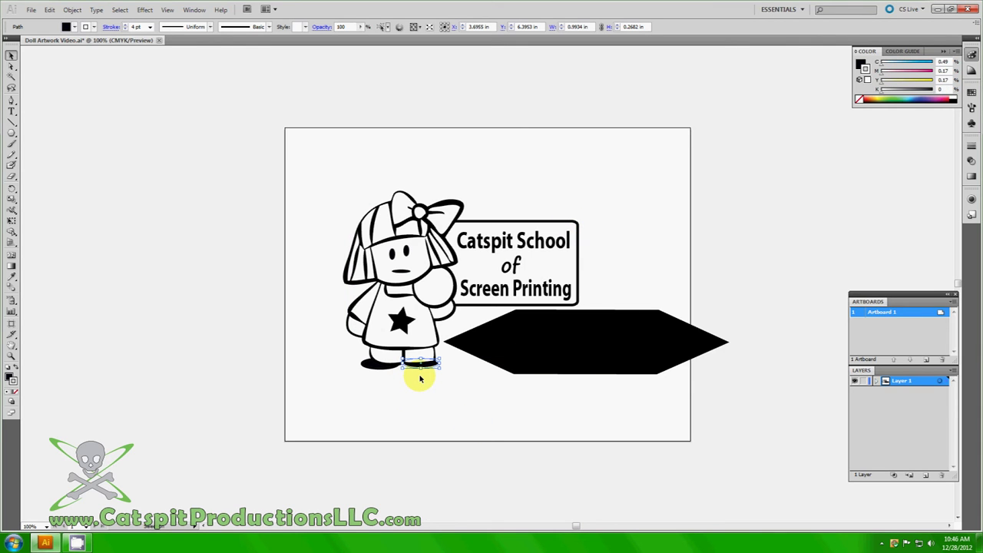
{"action": "left_click_drag", "start_coordinate": [420, 367], "coordinate": [420, 372]}
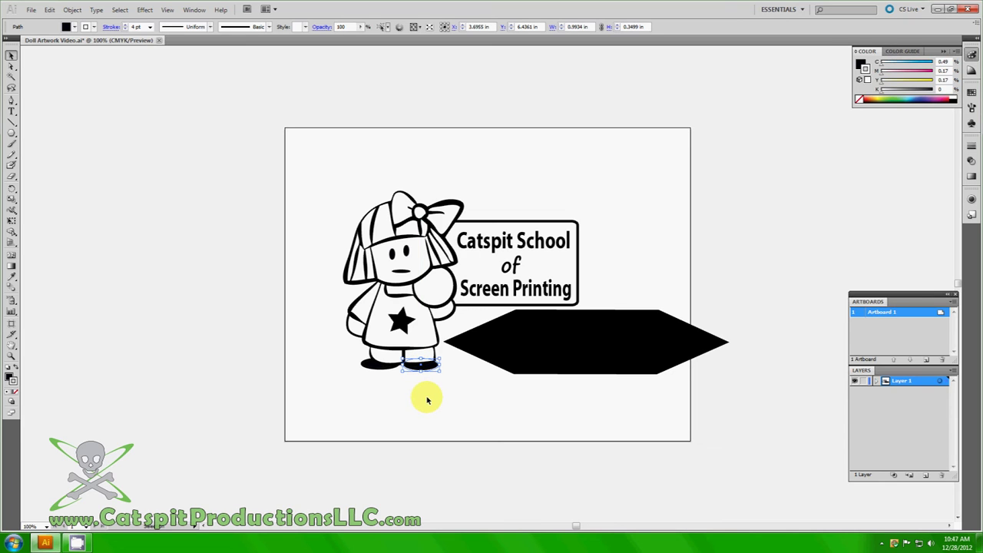
{"action": "left_click", "coordinate": [427, 397]}
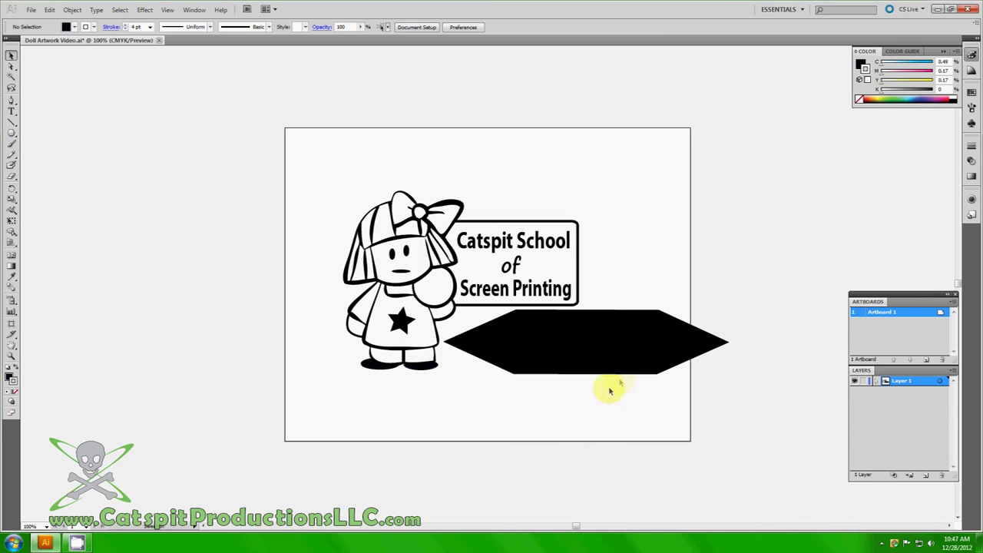
Move the hexagon back left behind the doll, with its upper edge just under the sign.
{"action": "left_click_drag", "start_coordinate": [625, 362], "coordinate": [564, 364]}
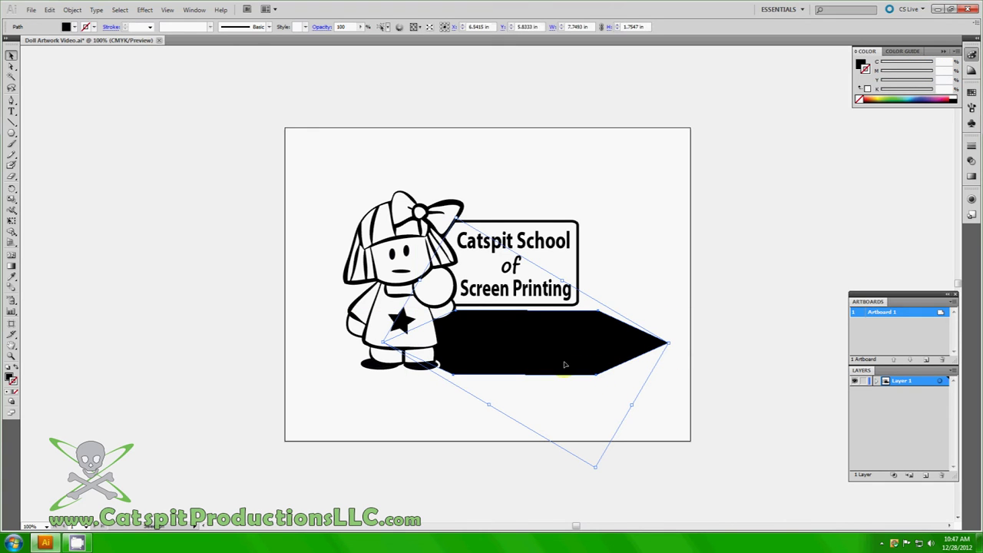
{"action": "left_click", "coordinate": [430, 395]}
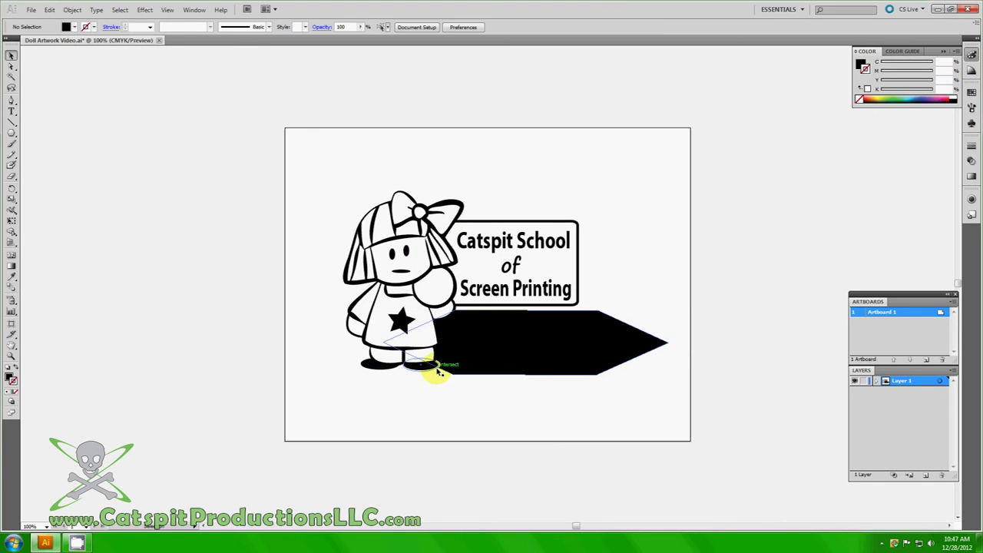
{"action": "left_click", "coordinate": [467, 408]}
{"action": "left_click", "coordinate": [493, 410]}
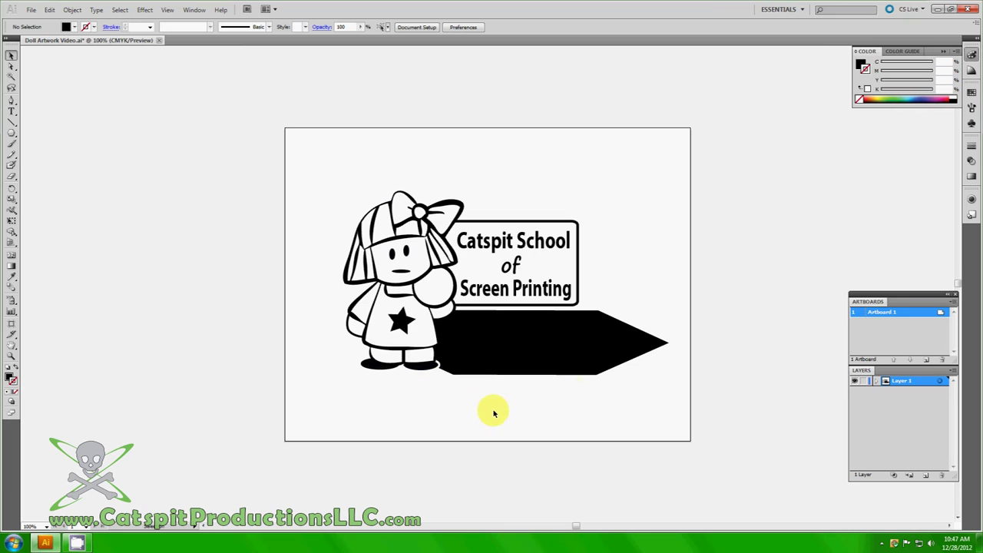
{"action": "left_click_drag", "start_coordinate": [614, 355], "coordinate": [539, 366]}
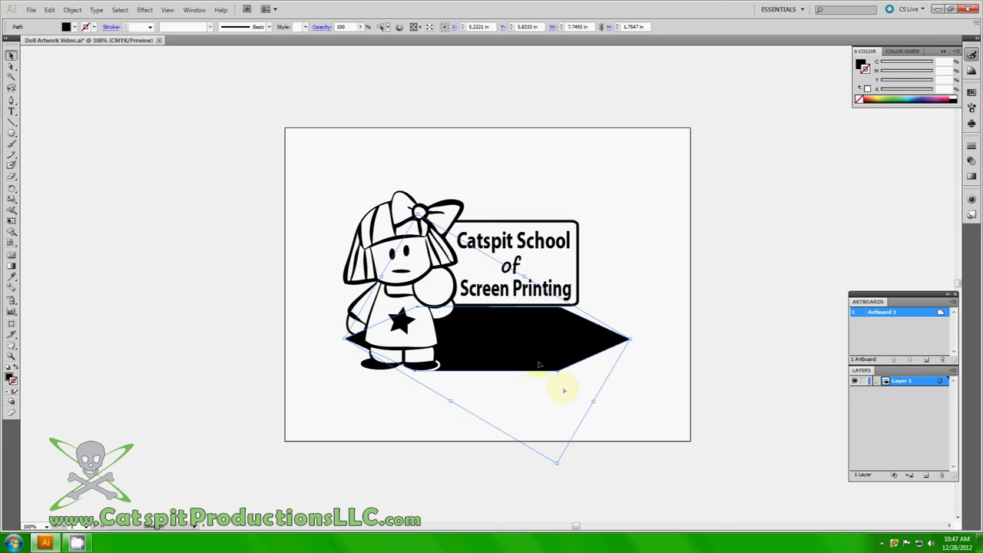
{"action": "left_click", "coordinate": [679, 405]}
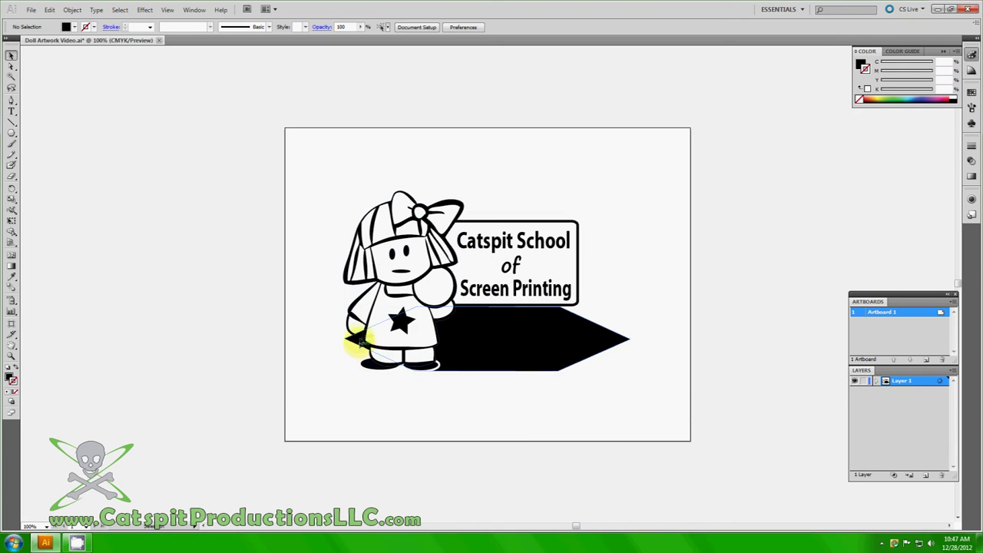
Scale the hexagon down to about 6.2 in by 1.4 in and position it behind the doll's dress and below the sign.
{"action": "left_click_drag", "start_coordinate": [527, 351], "coordinate": [584, 350]}
{"action": "left_click_drag", "start_coordinate": [683, 338], "coordinate": [622, 359]}
{"action": "left_click_drag", "start_coordinate": [550, 350], "coordinate": [528, 351]}
{"action": "left_click", "coordinate": [659, 388]}
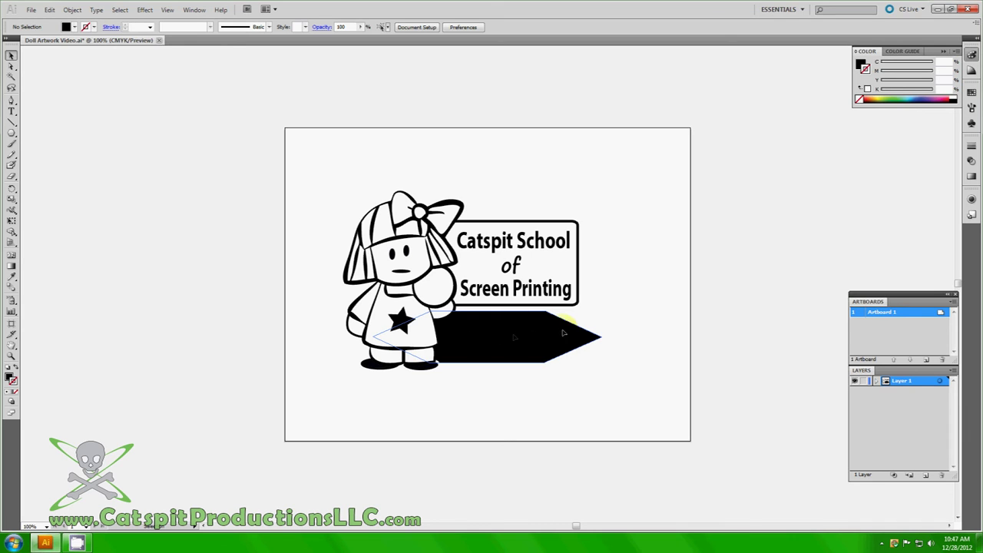
{"action": "left_click", "coordinate": [517, 258]}
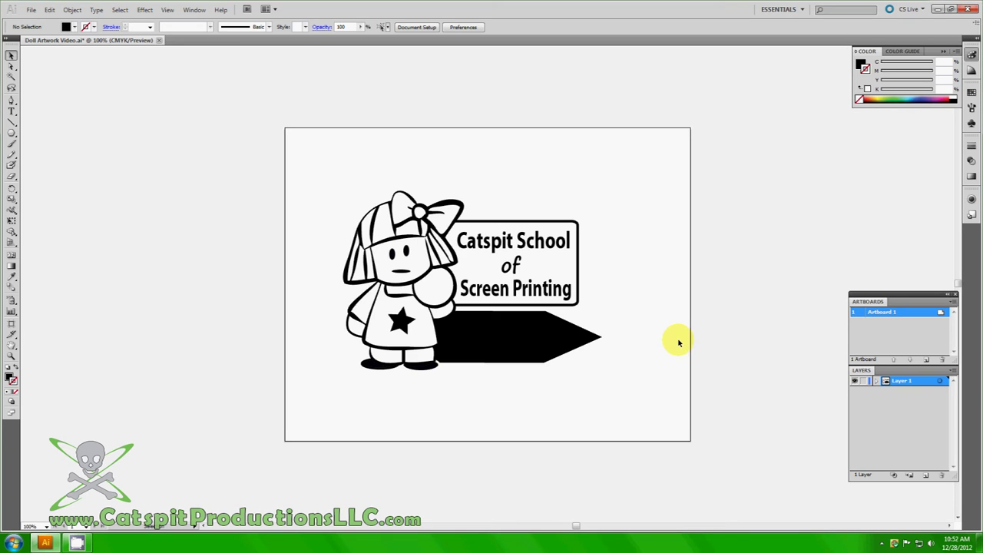
Set the hexagon's fill to 100% cyan, 100% magenta, 100% yellow and 100% black.
{"action": "left_click", "coordinate": [557, 349]}
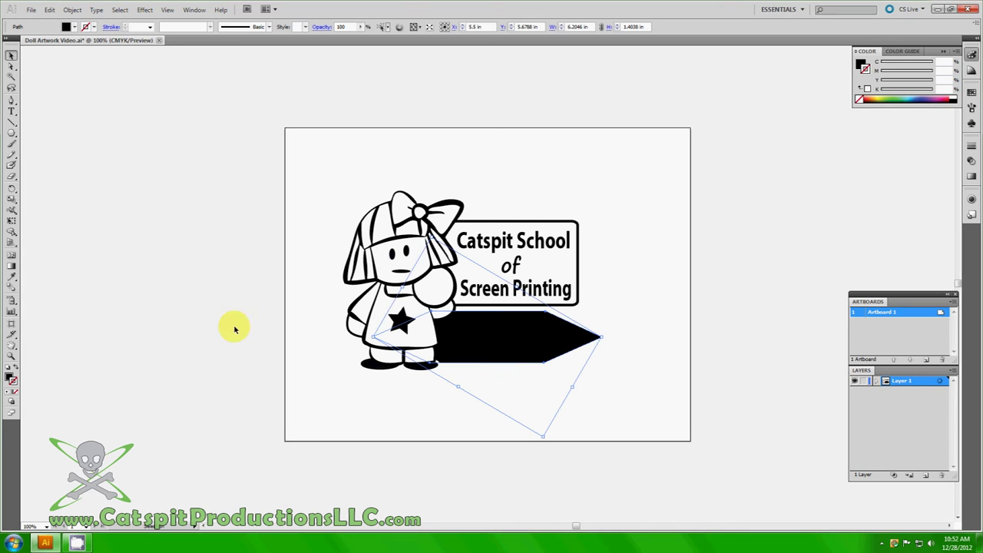
{"action": "double_click", "coordinate": [9, 379]}
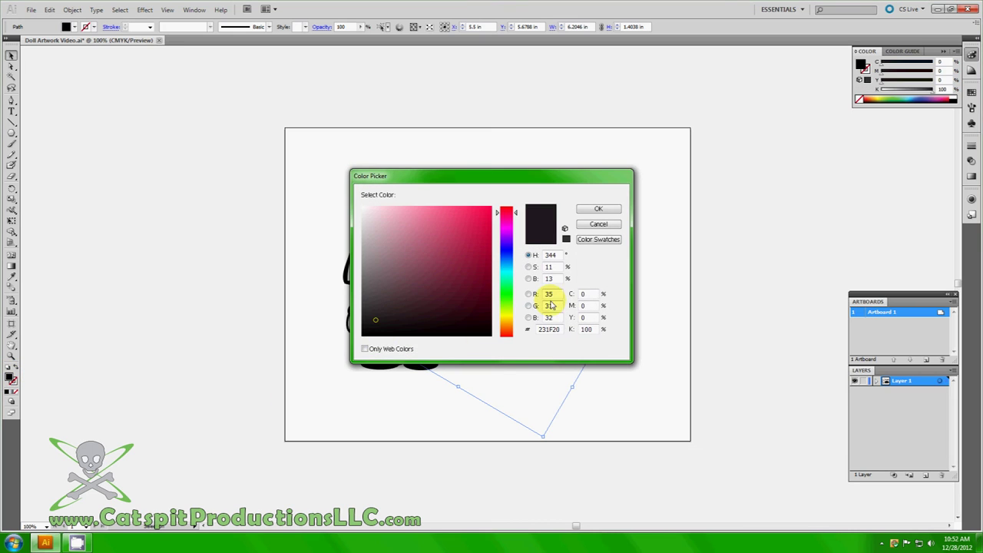
{"action": "left_click_drag", "start_coordinate": [584, 293], "coordinate": [570, 295]}
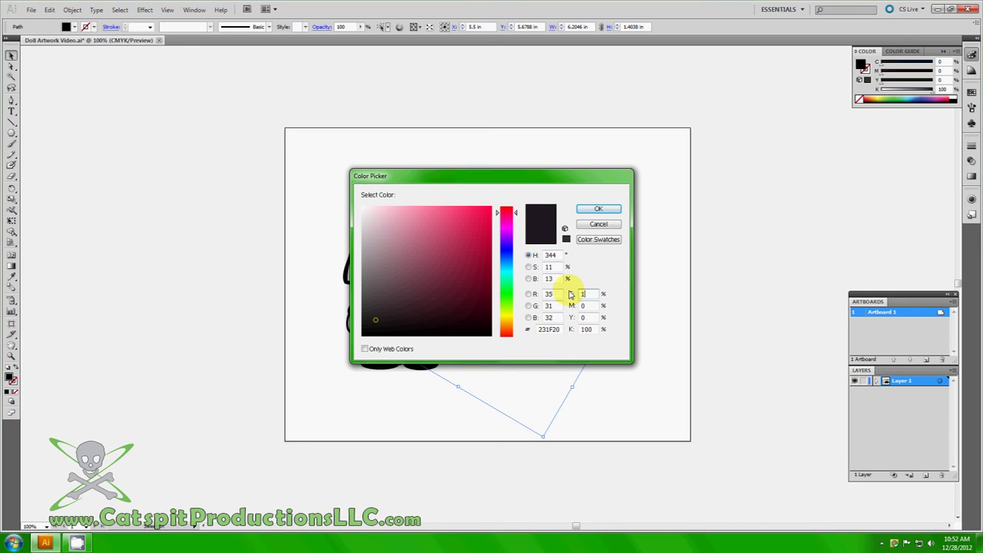
{"action": "type", "text": "100"}
{"action": "key", "text": "Tab"}
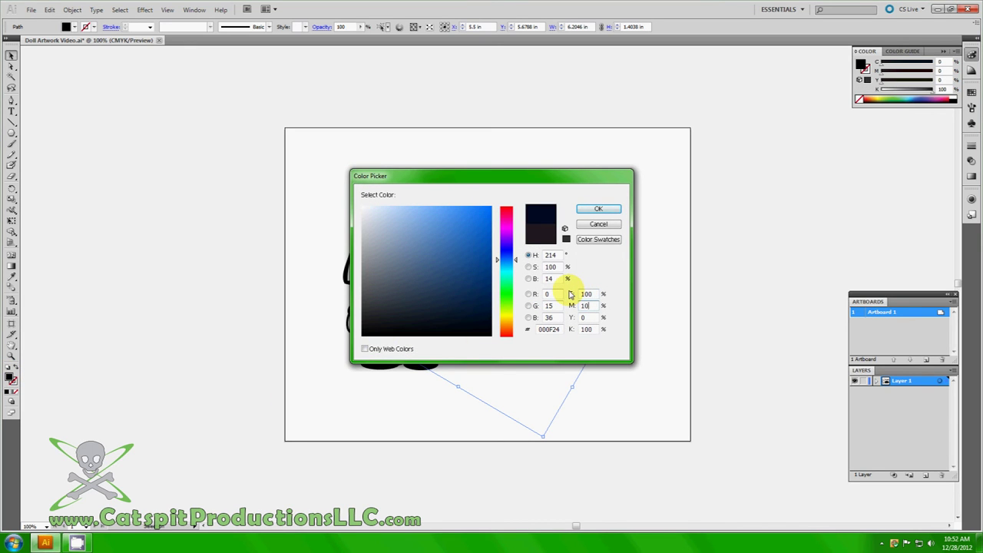
{"action": "key", "text": "Tab"}
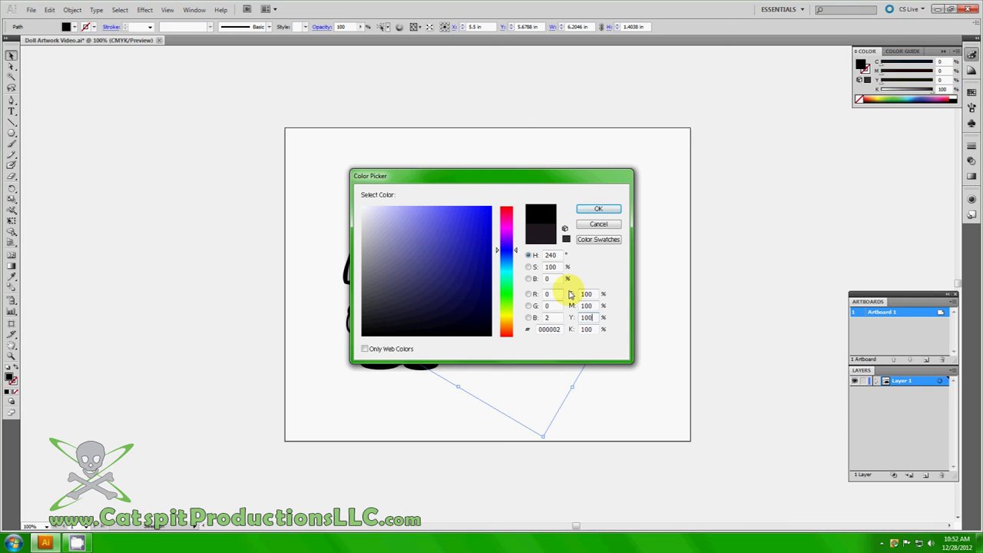
{"action": "left_click", "coordinate": [599, 211]}
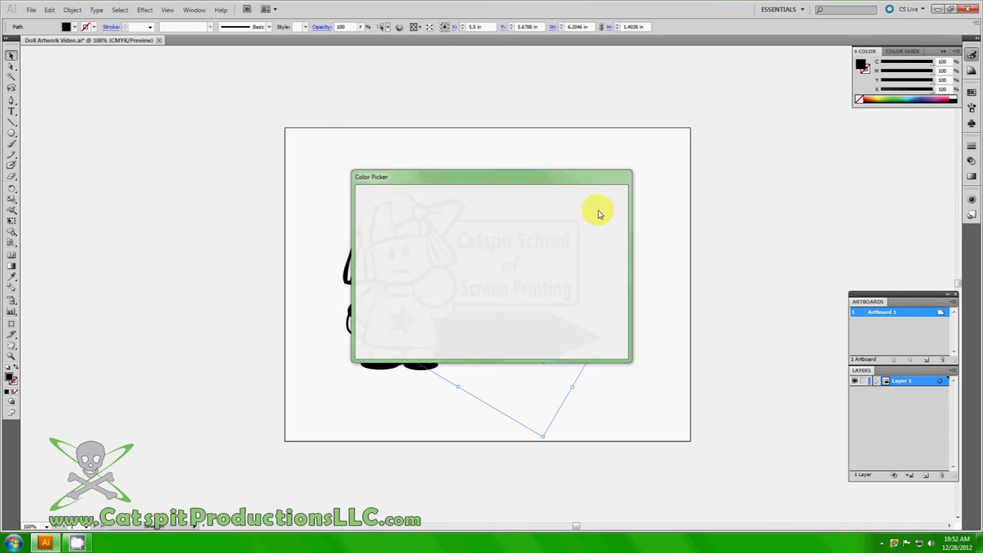
{"action": "left_click", "coordinate": [648, 327]}
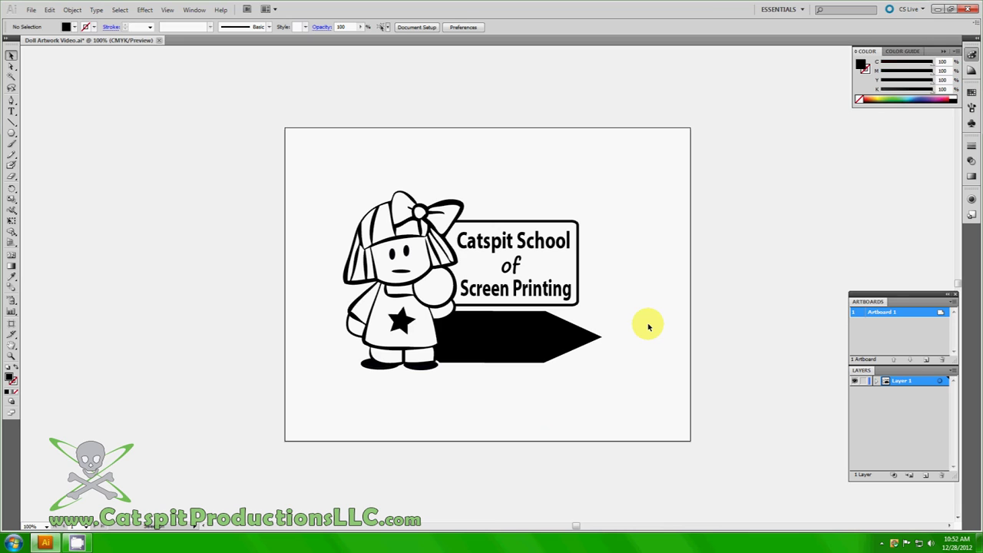
{"action": "left_click", "coordinate": [538, 346]}
{"action": "left_click", "coordinate": [458, 384]}
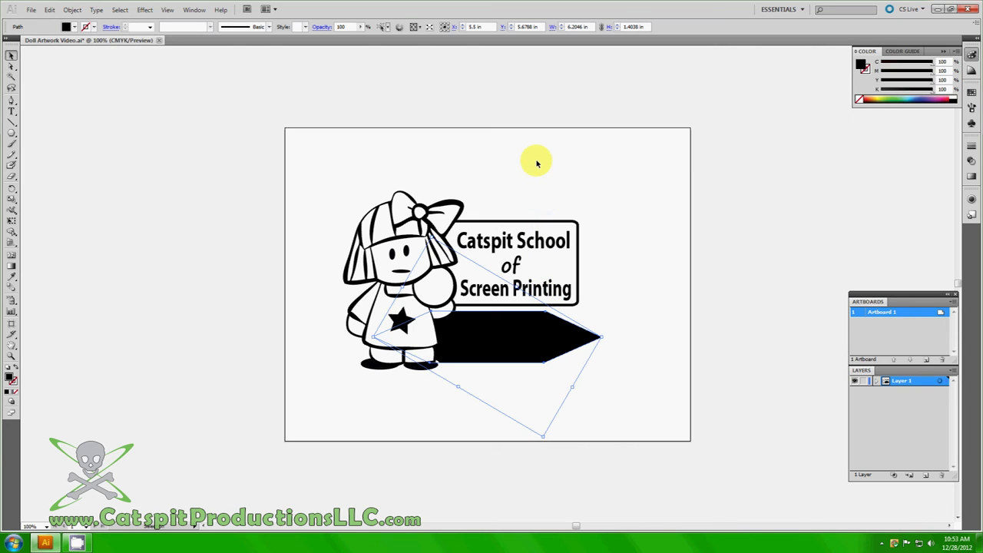
{"action": "left_click", "coordinate": [583, 170]}
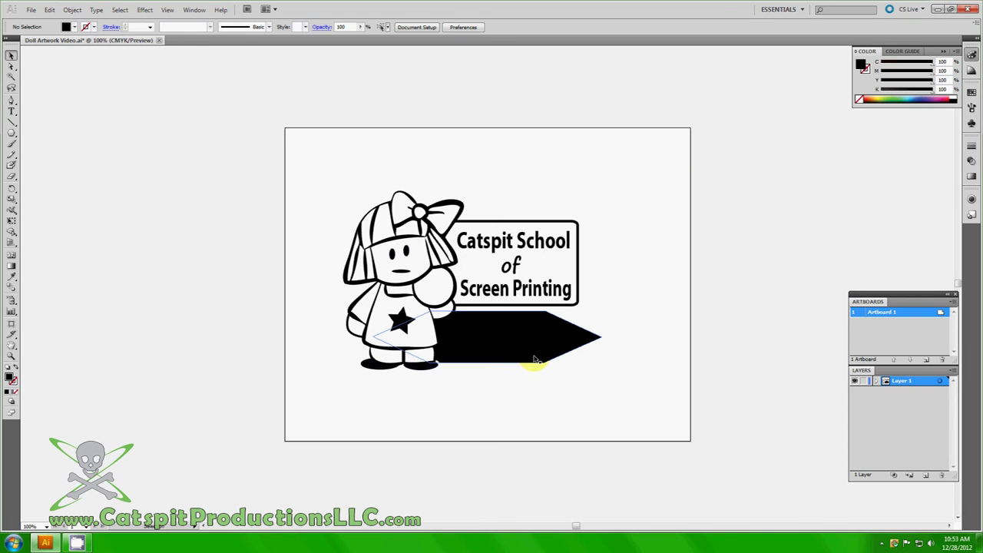
Add the text "Phoenix District" at the artboard's upper edge and fill it with the near-white colour FFFAFB.
{"action": "left_click", "coordinate": [11, 111]}
{"action": "left_click", "coordinate": [408, 143]}
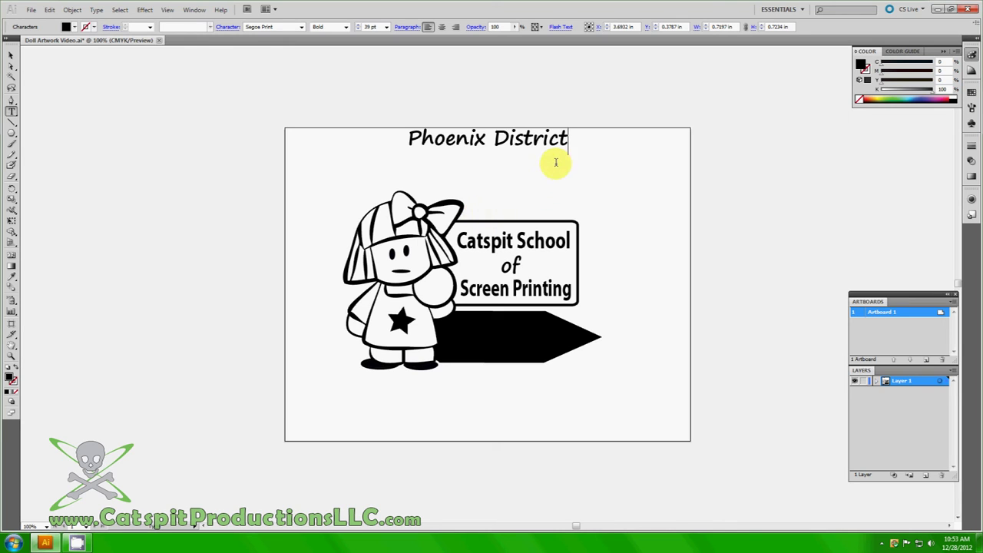
{"action": "left_click_drag", "start_coordinate": [568, 140], "coordinate": [406, 145]}
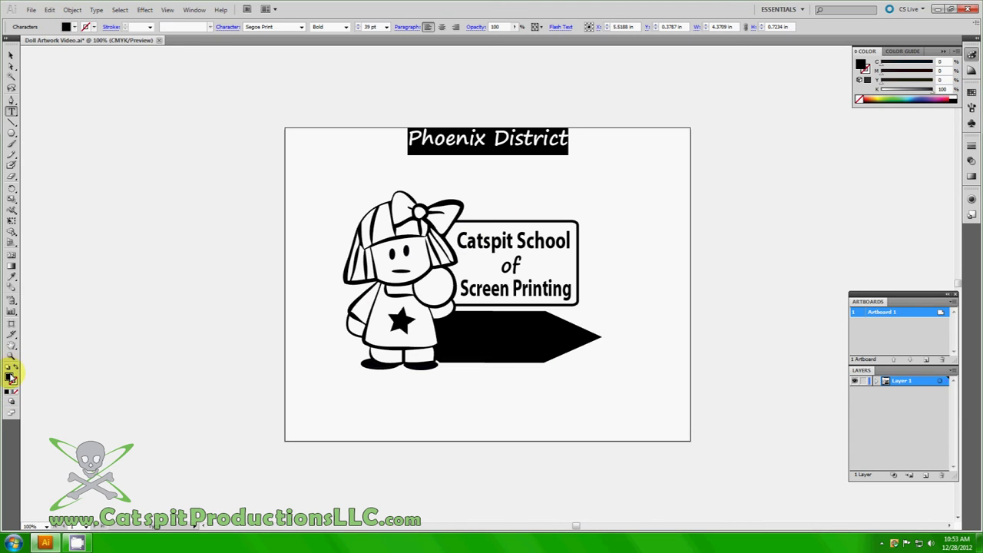
{"action": "double_click", "coordinate": [10, 376]}
{"action": "left_click_drag", "start_coordinate": [417, 221], "coordinate": [364, 206]}
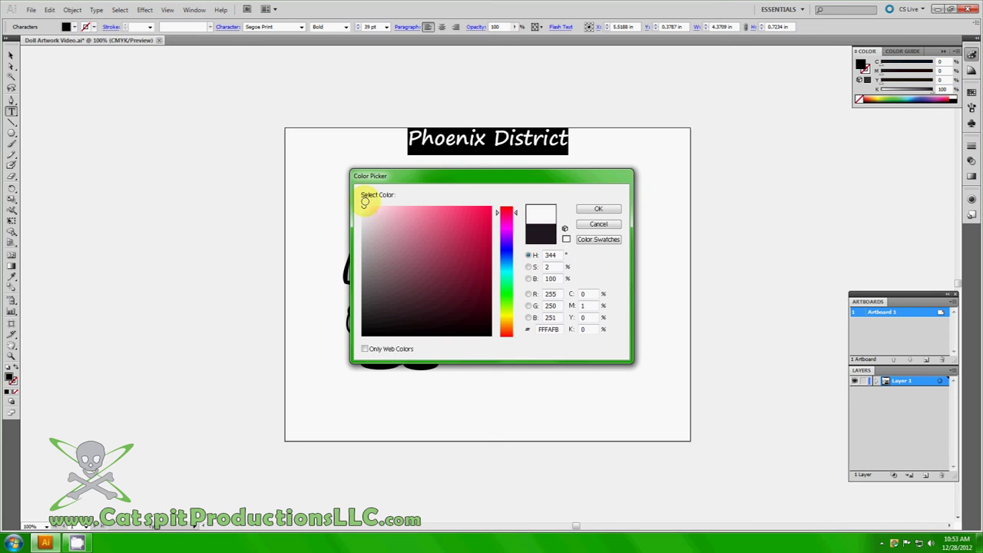
{"action": "left_click", "coordinate": [598, 209]}
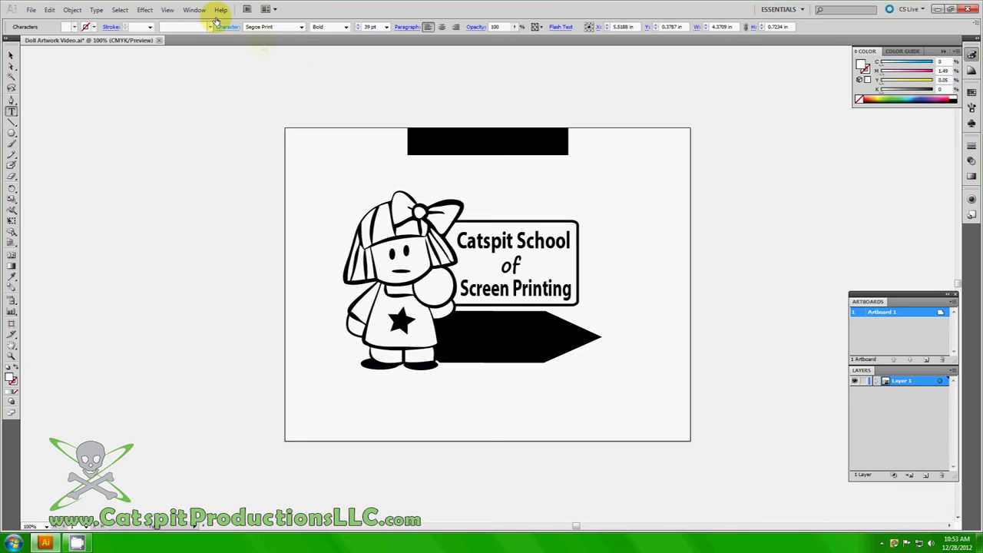
Bring the "Phoenix District" text to the front and place it over the black hexagon below the sign.
{"action": "left_click", "coordinate": [11, 56]}
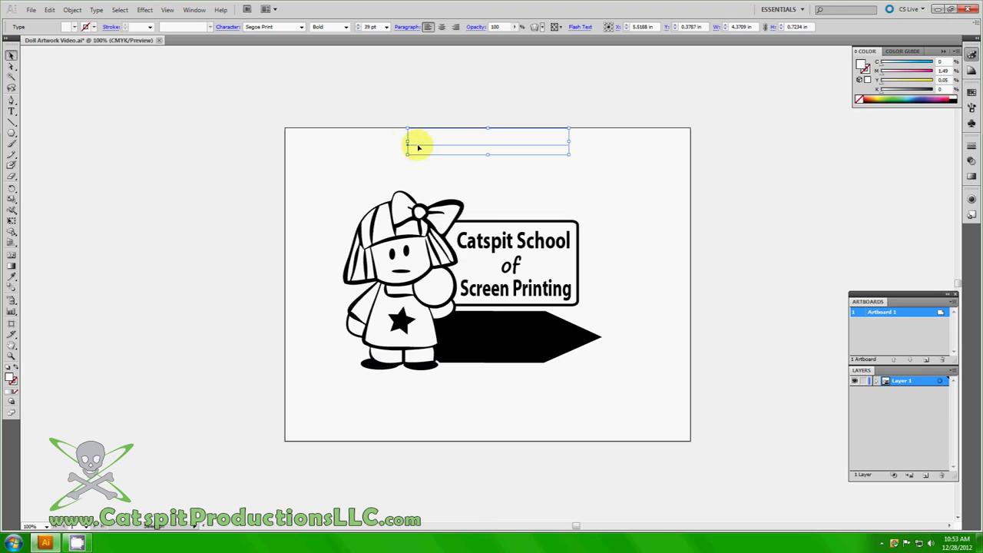
{"action": "left_click", "coordinate": [72, 10]}
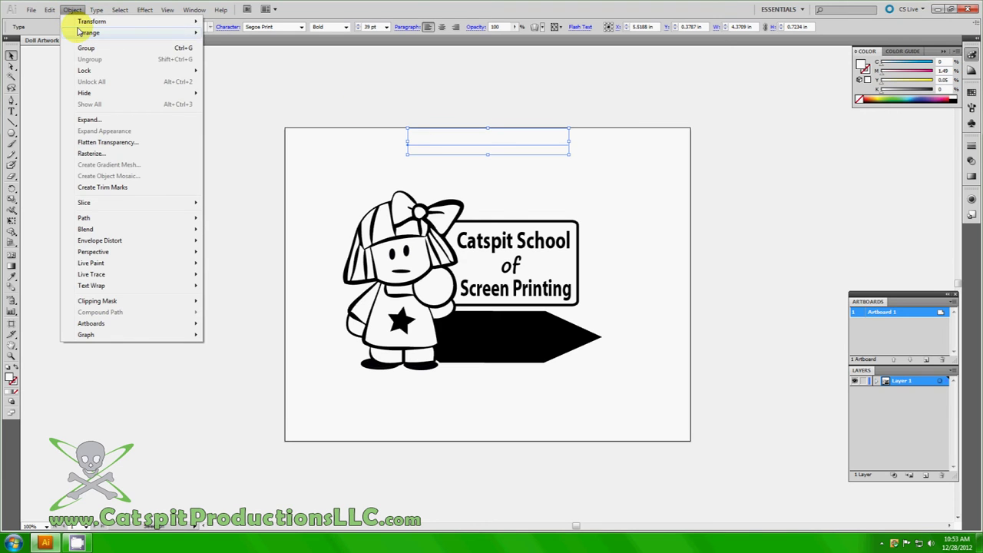
{"action": "mouse_move", "coordinate": [79, 32]}
{"action": "left_click", "coordinate": [242, 33]}
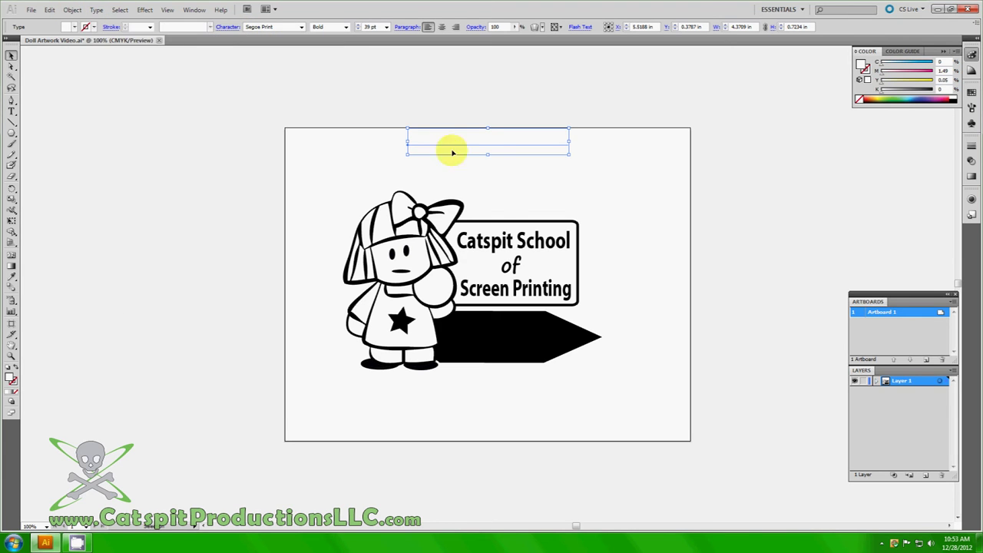
{"action": "left_click_drag", "start_coordinate": [489, 148], "coordinate": [527, 341]}
{"action": "left_click", "coordinate": [606, 406]}
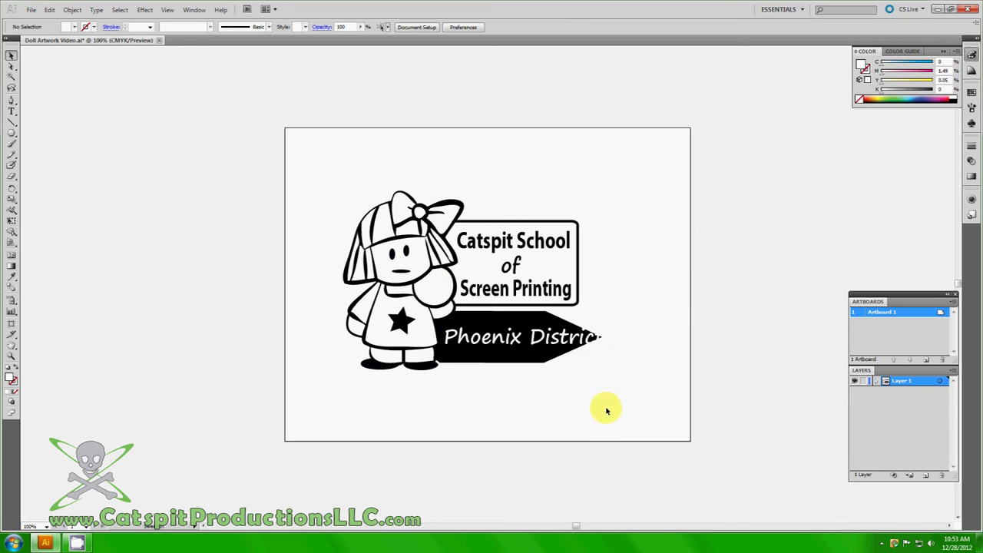
Narrow the "Phoenix District" text to about 3.34 in and stretch its height to about 1.04 in.
{"action": "left_click", "coordinate": [540, 347]}
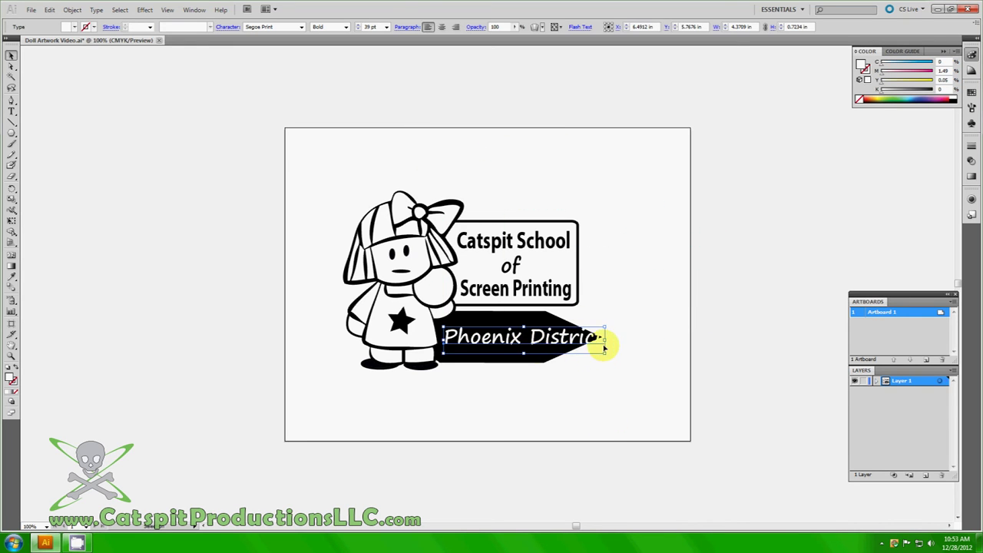
{"action": "left_click_drag", "start_coordinate": [606, 338], "coordinate": [569, 342]}
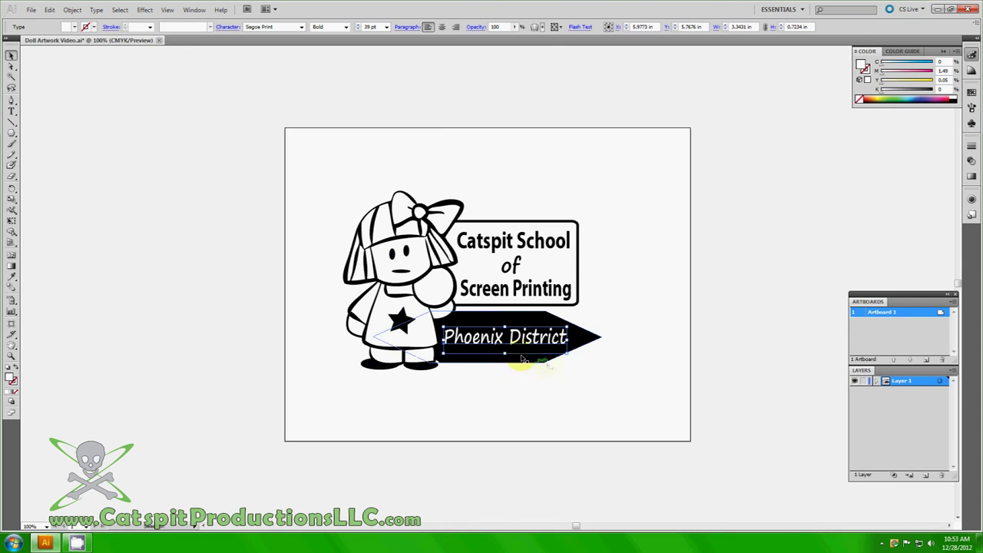
{"action": "left_click_drag", "start_coordinate": [505, 327], "coordinate": [504, 320]}
{"action": "left_click_drag", "start_coordinate": [504, 355], "coordinate": [504, 358]}
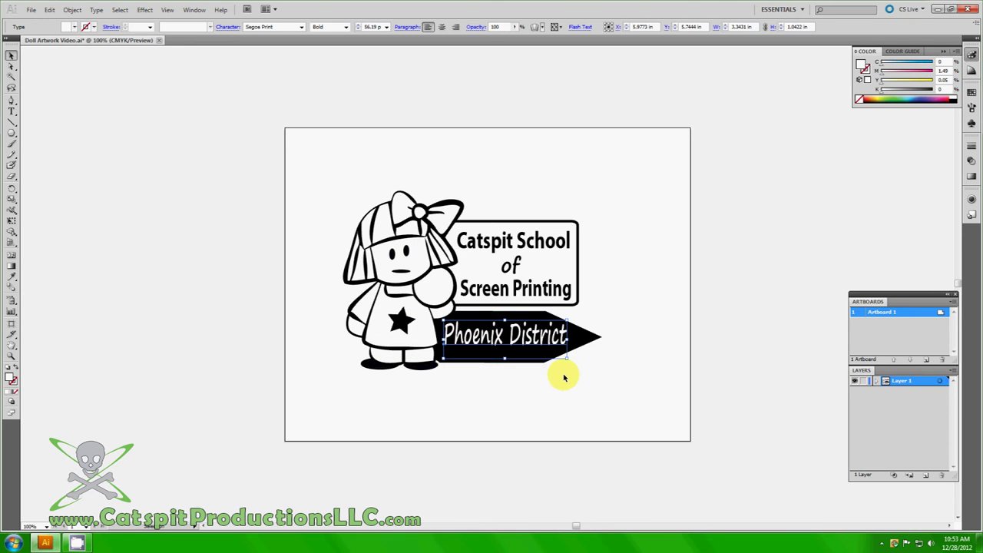
Nudge the "Phoenix District" text slightly left and down to centre it within the visible part of the black hexagon.
{"action": "key", "text": "Left"}
{"action": "key", "text": "Left"}
{"action": "key", "text": "Left"}
{"action": "key", "text": "Left"}
{"action": "key", "text": "Down"}
{"action": "key", "text": "Down"}
{"action": "key", "text": "Right"}
{"action": "key", "text": "Right"}
{"action": "key", "text": "Right"}
{"action": "key", "text": "Down"}
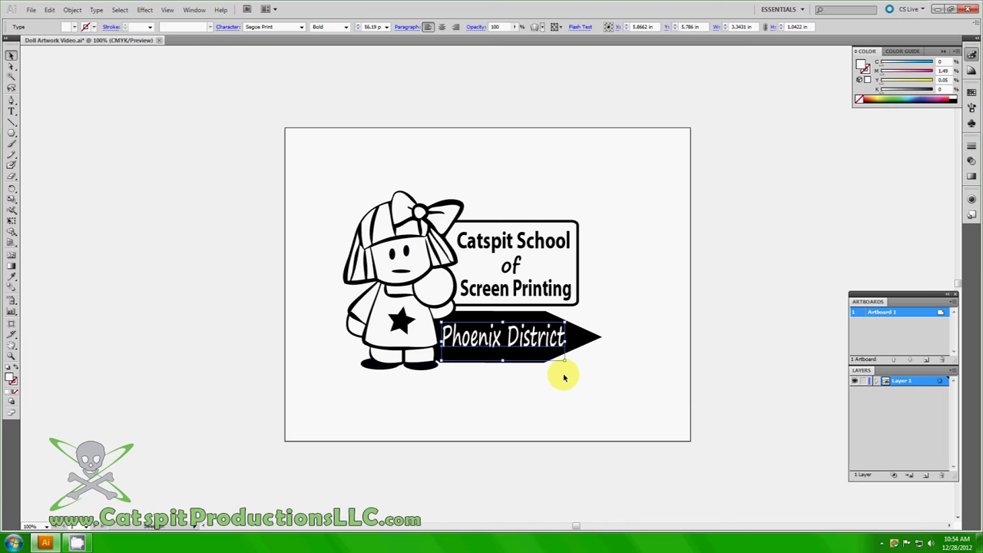
{"action": "key", "text": "Down"}
{"action": "key", "text": "Down"}
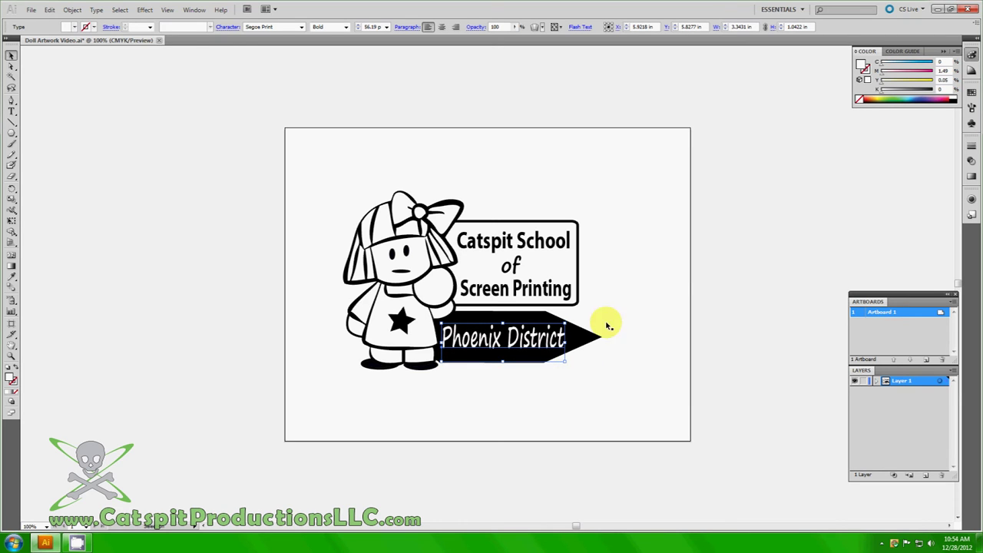
{"action": "left_click", "coordinate": [741, 272]}
{"action": "left_click_drag", "start_coordinate": [566, 355], "coordinate": [539, 347]}
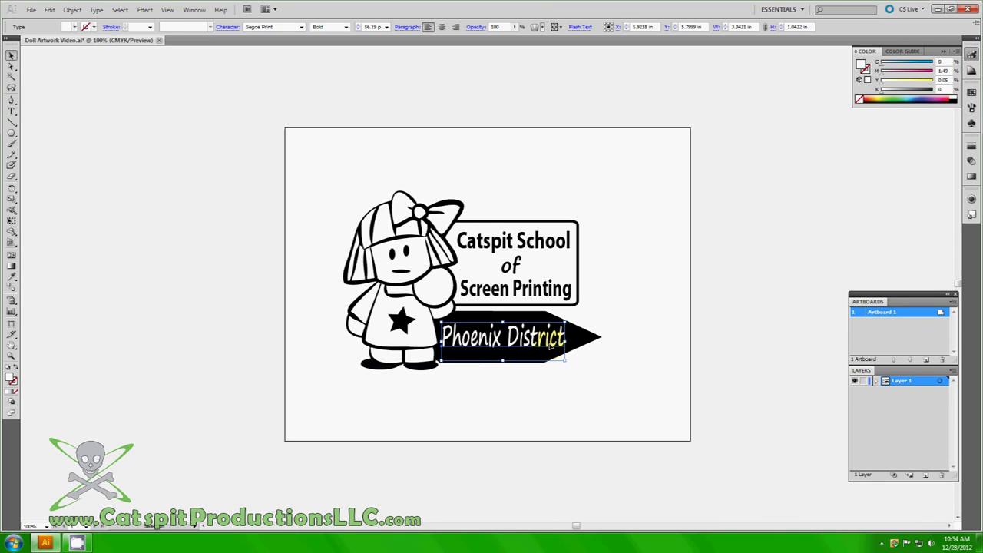
{"action": "left_click", "coordinate": [757, 237]}
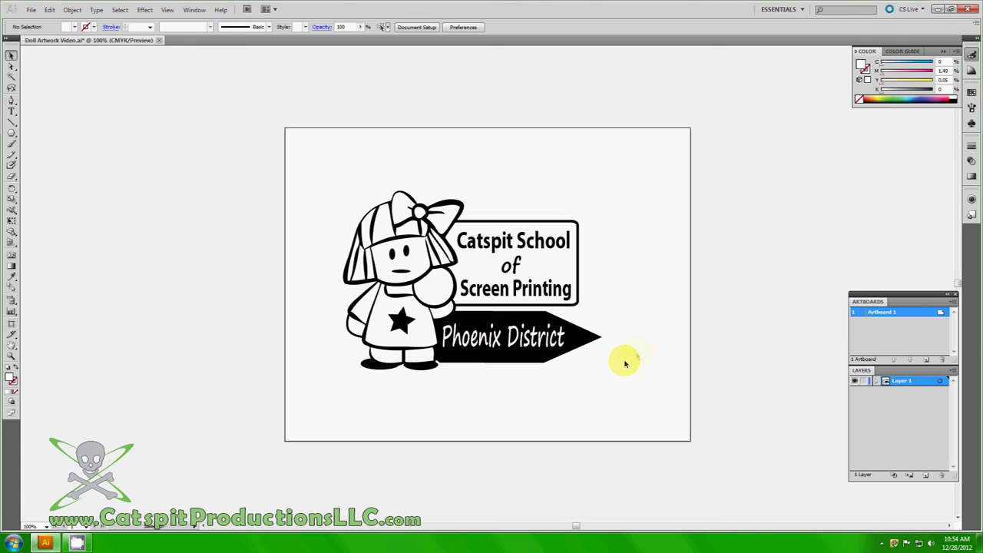
Shift the black hexagon slightly left so its point sits closer to the end of the "Phoenix District" text.
{"action": "left_click_drag", "start_coordinate": [588, 345], "coordinate": [604, 363]}
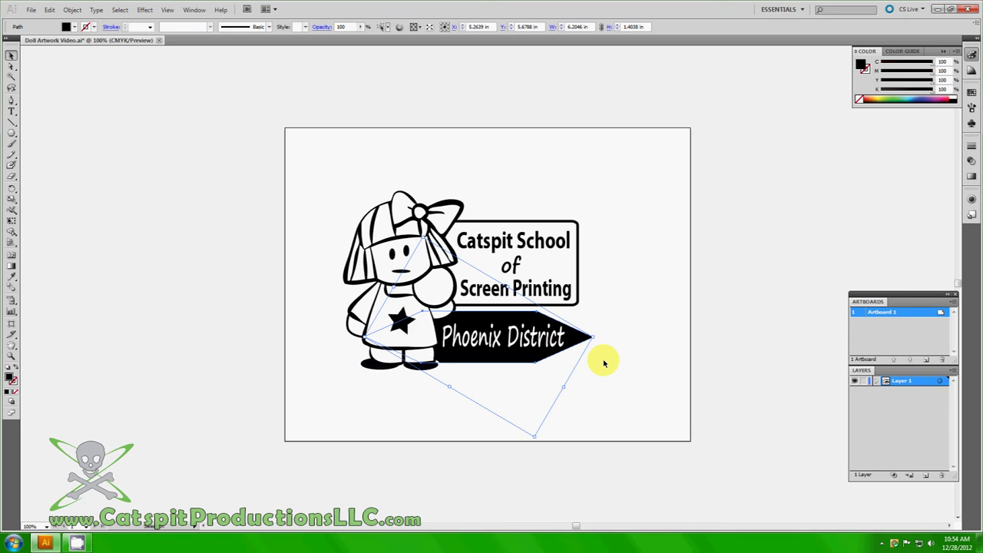
{"action": "left_click_drag", "start_coordinate": [604, 364], "coordinate": [615, 334]}
{"action": "left_click", "coordinate": [614, 333]}
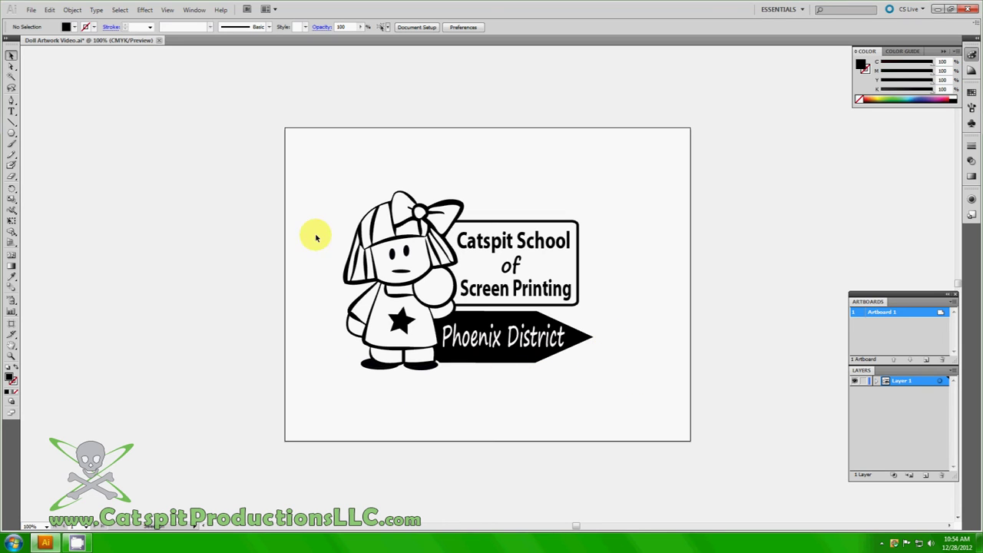
Group the doll, sign, hexagon and all text, and move the group slightly up and to the right.
{"action": "left_click_drag", "start_coordinate": [322, 167], "coordinate": [641, 377]}
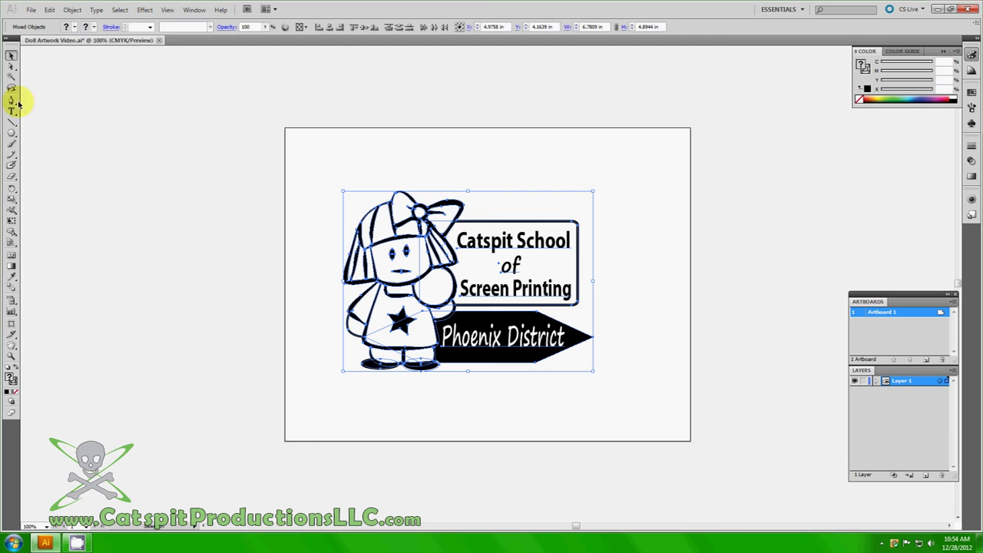
{"action": "left_click", "coordinate": [72, 10]}
{"action": "left_click", "coordinate": [87, 49]}
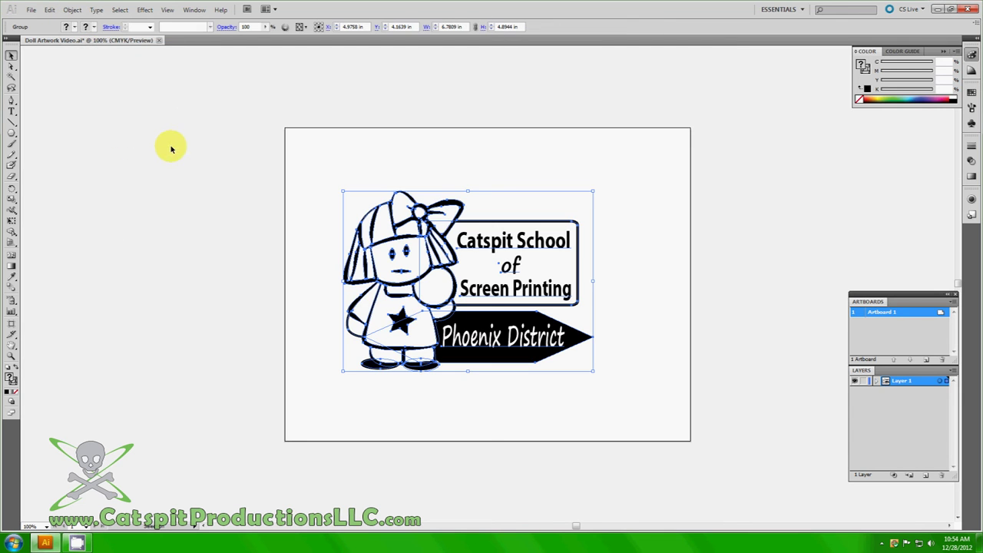
{"action": "left_click", "coordinate": [435, 285]}
{"action": "mouse_move", "coordinate": [437, 285]}
{"action": "left_mouse_down"}
{"action": "mouse_move", "coordinate": [477, 286]}
{"action": "mouse_move", "coordinate": [452, 273]}
{"action": "left_mouse_up"}
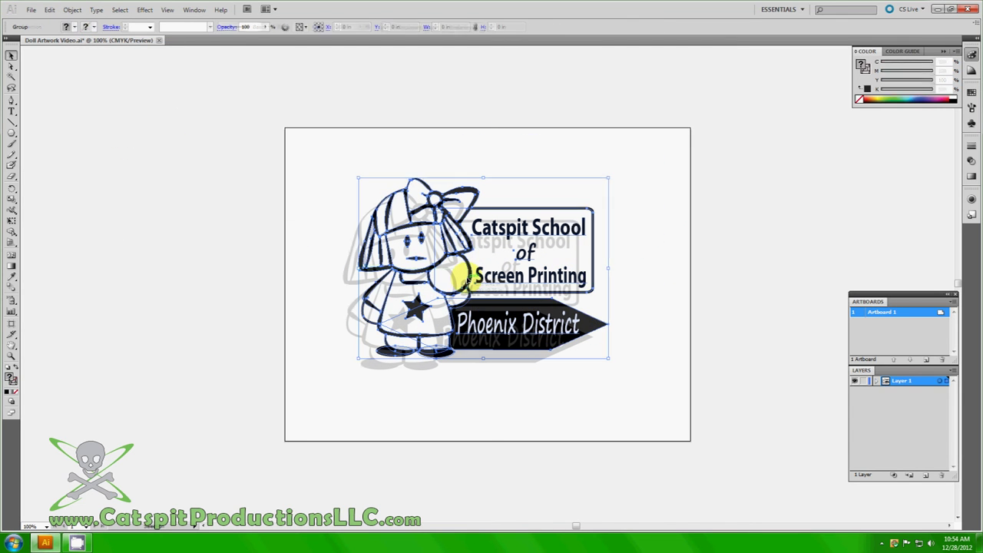
{"action": "left_click", "coordinate": [634, 261]}
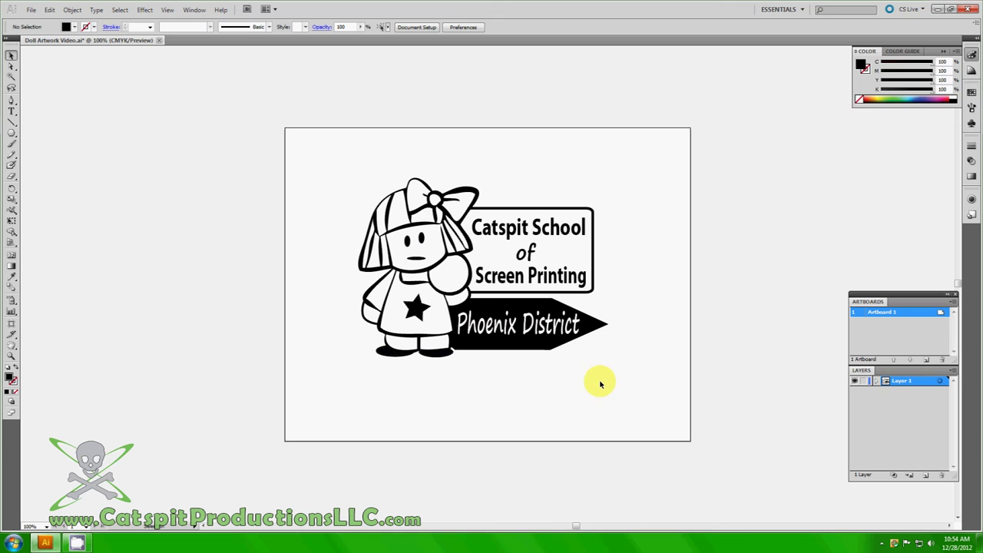
Enlarge the grouped artwork proportionally to about 8.54 in by 6.17 in and move it back toward the artboard's centre.
{"action": "left_click", "coordinate": [520, 347]}
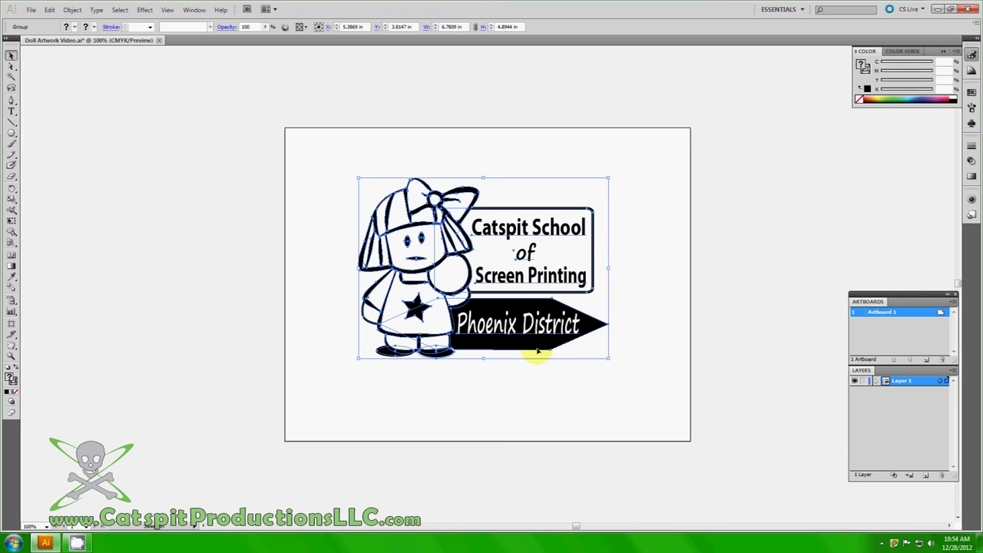
{"action": "left_click_drag", "start_coordinate": [608, 357], "coordinate": [675, 407]}
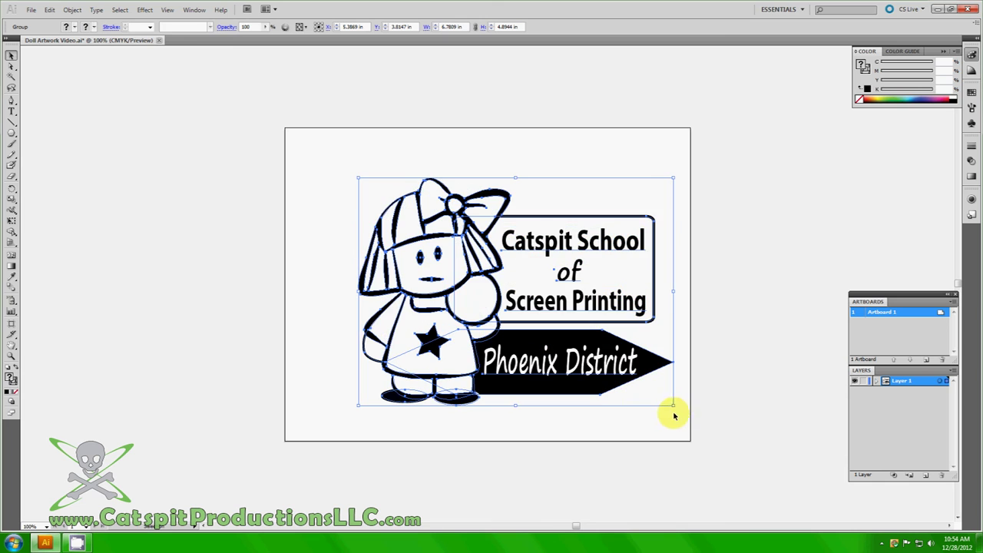
{"action": "left_click", "coordinate": [286, 305]}
{"action": "left_click_drag", "start_coordinate": [494, 312], "coordinate": [460, 304]}
{"action": "left_click", "coordinate": [228, 284]}
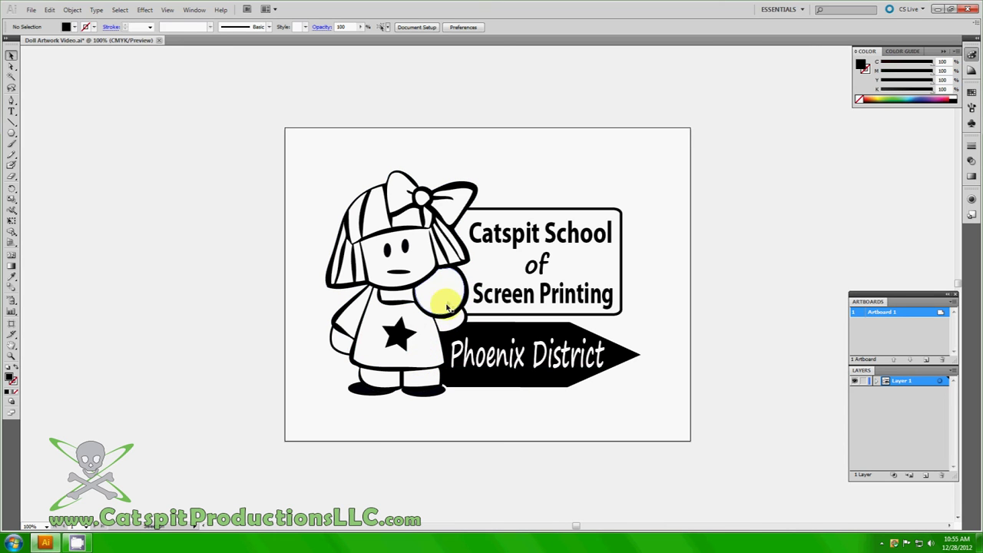
Enlarge the grouped artwork further to about 10.04 in by 7.25 in and centre it on the artboard.
{"action": "left_click_drag", "start_coordinate": [453, 313], "coordinate": [430, 289]}
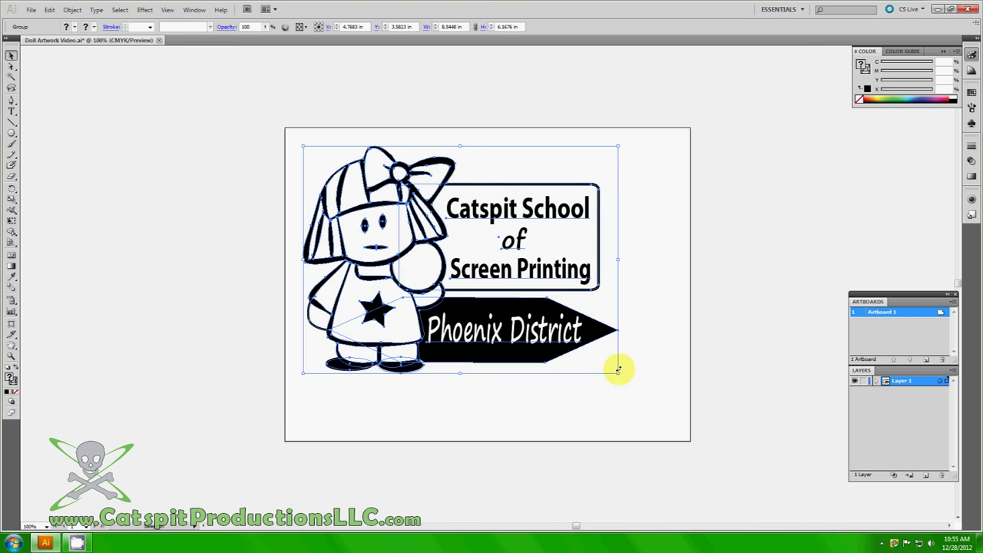
{"action": "left_click_drag", "start_coordinate": [617, 372], "coordinate": [673, 437]}
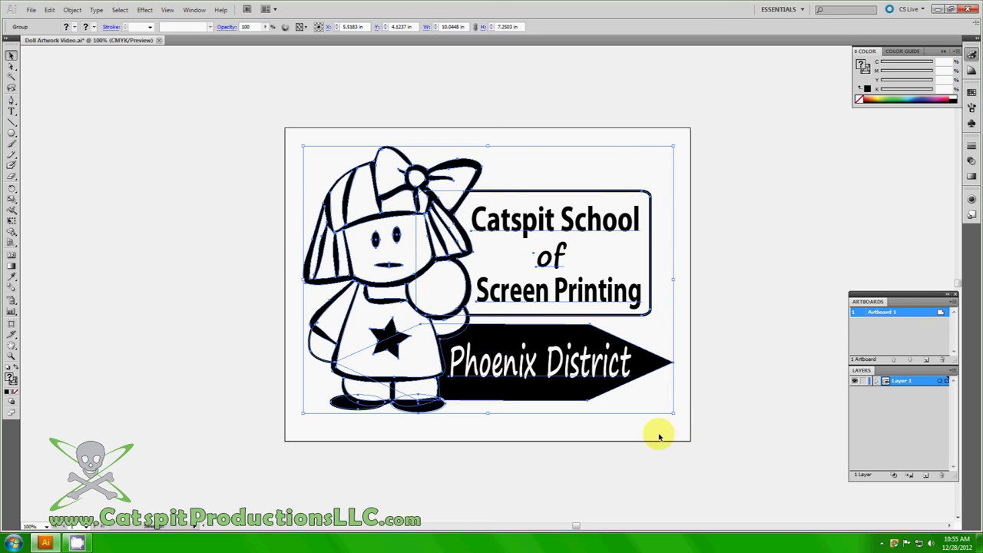
{"action": "left_click", "coordinate": [221, 287]}
{"action": "left_click_drag", "start_coordinate": [453, 301], "coordinate": [463, 319]}
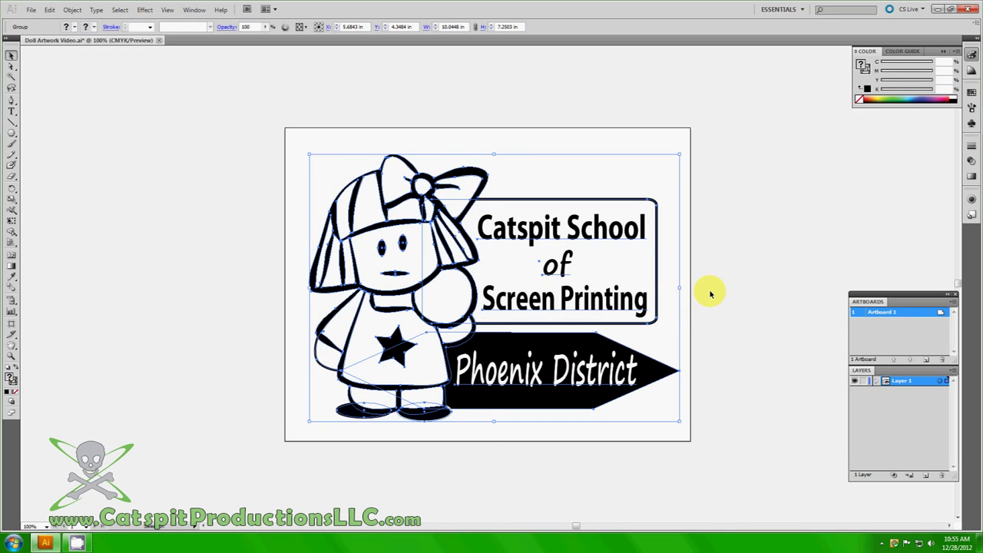
{"action": "left_click", "coordinate": [712, 292]}
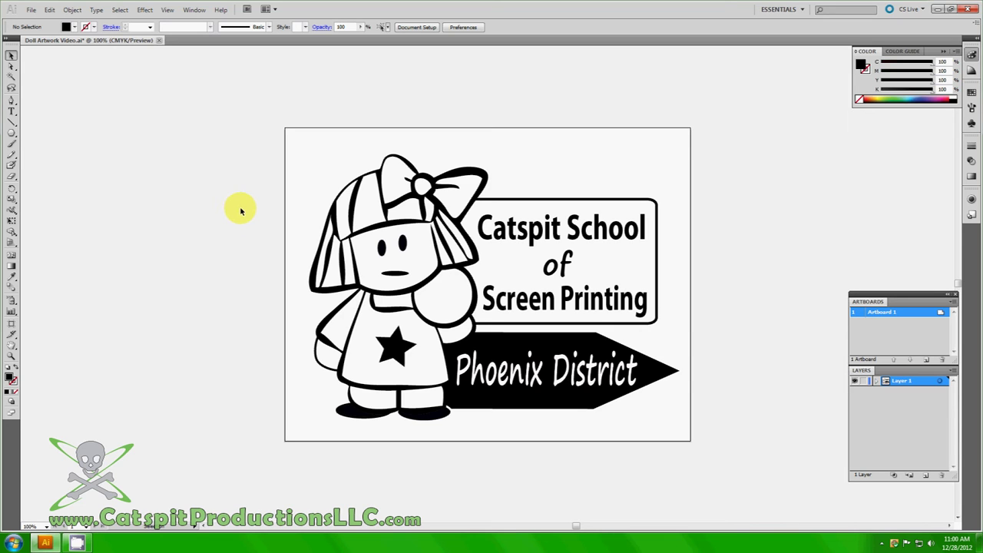
Start printing the document and choose the EPSON Stylus Photo 1400 Series as the printer.
{"action": "left_click", "coordinate": [31, 9]}
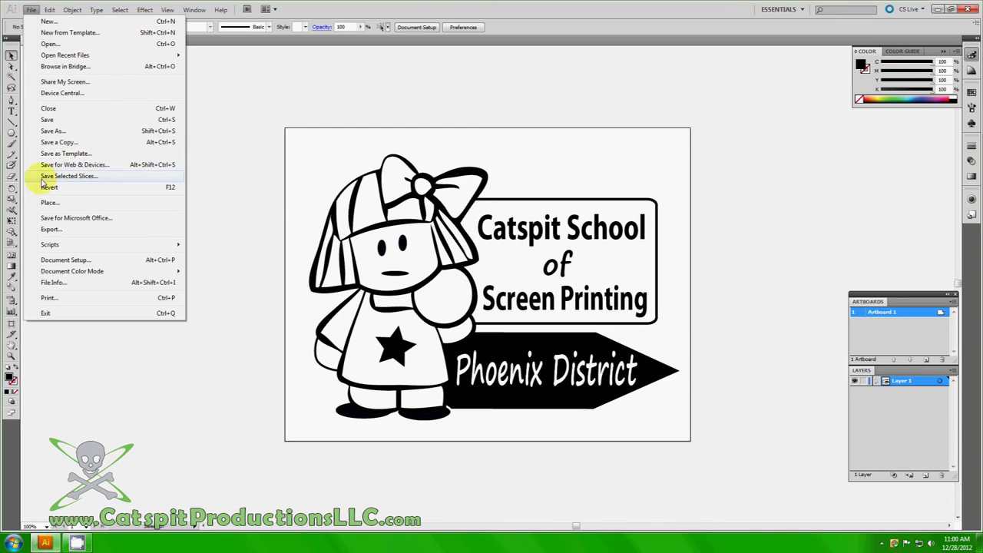
{"action": "left_click", "coordinate": [47, 298]}
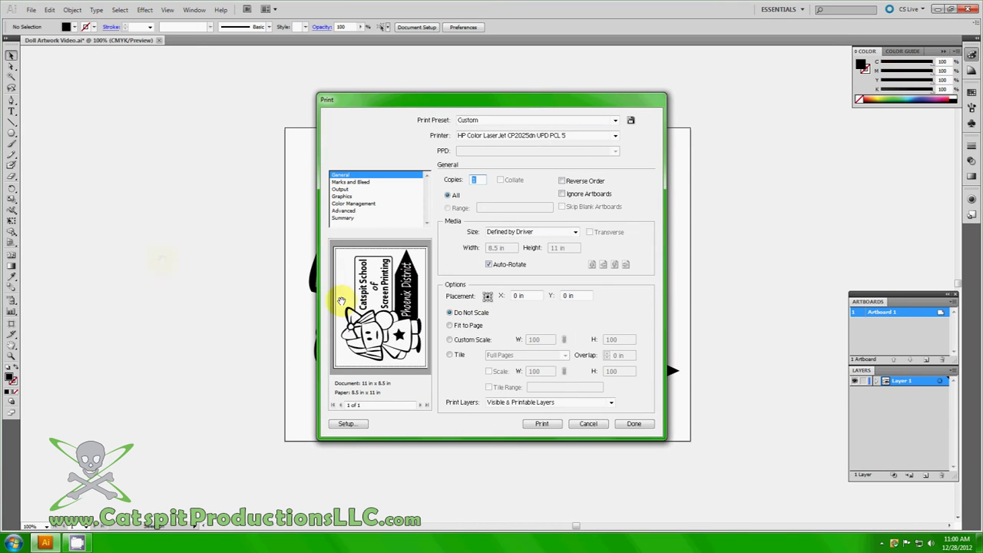
{"action": "left_click", "coordinate": [615, 137]}
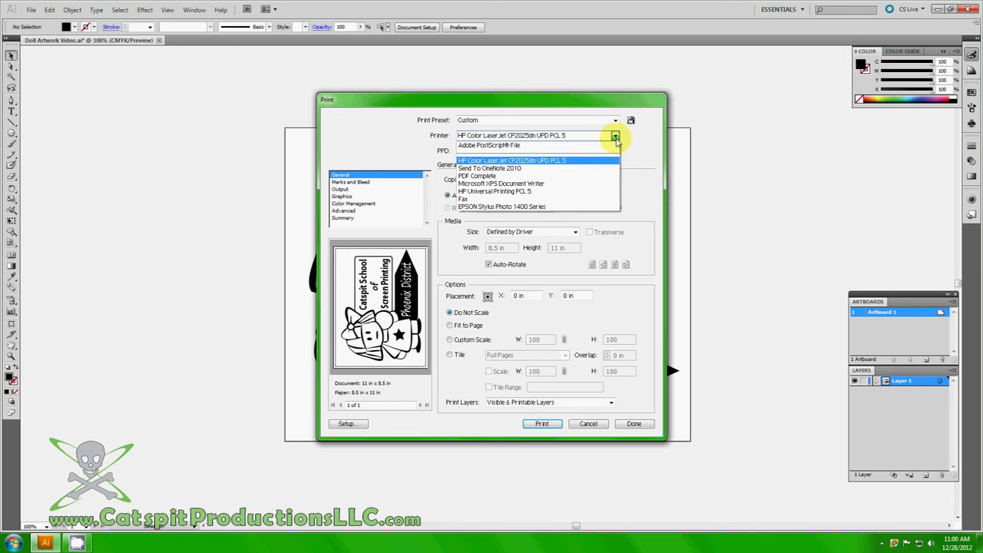
{"action": "left_click", "coordinate": [572, 207]}
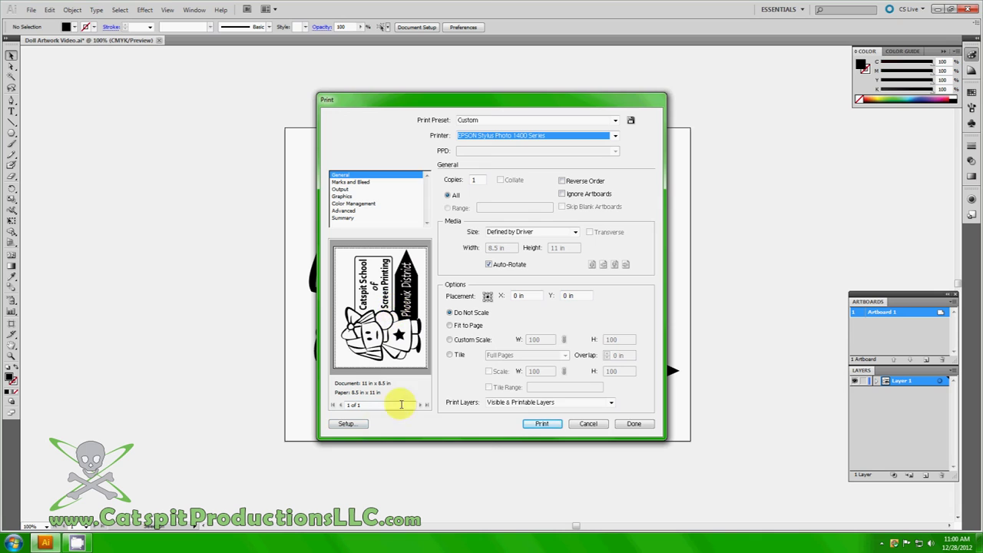
Set the EPSON printer's preferences to Best Photo quality and Photo Paper Glossy, with PhotoEnhance enabled.
{"action": "left_click", "coordinate": [348, 424]}
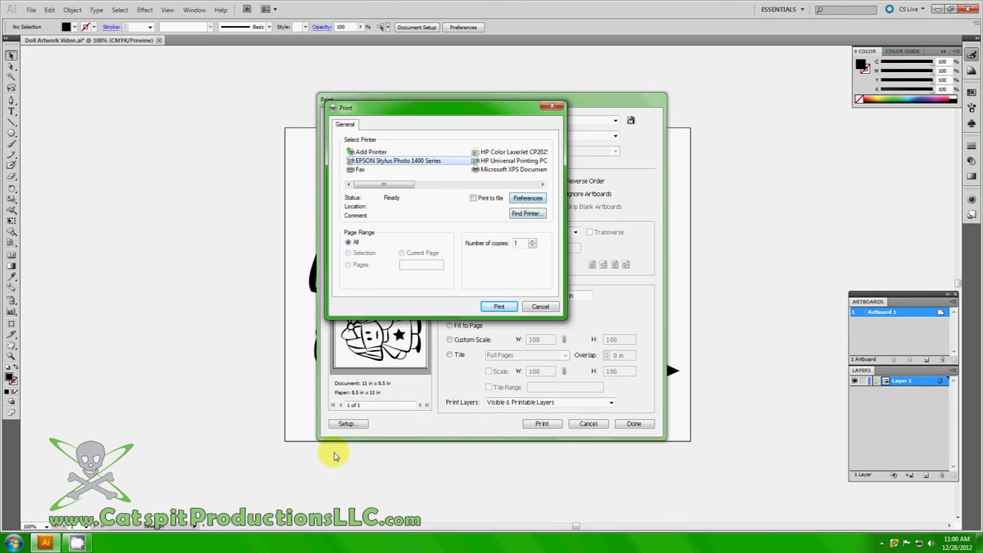
{"action": "left_click", "coordinate": [523, 201]}
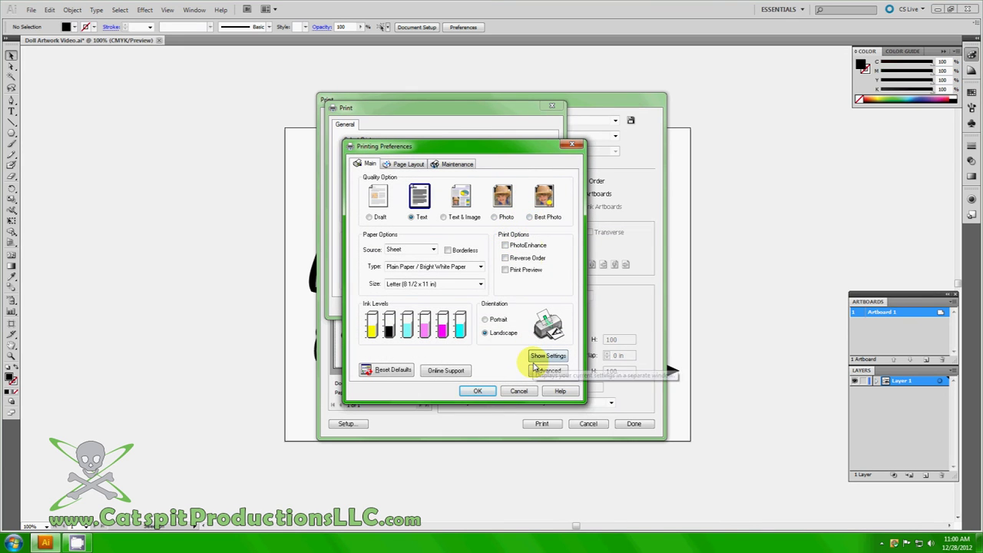
{"action": "left_click", "coordinate": [529, 218]}
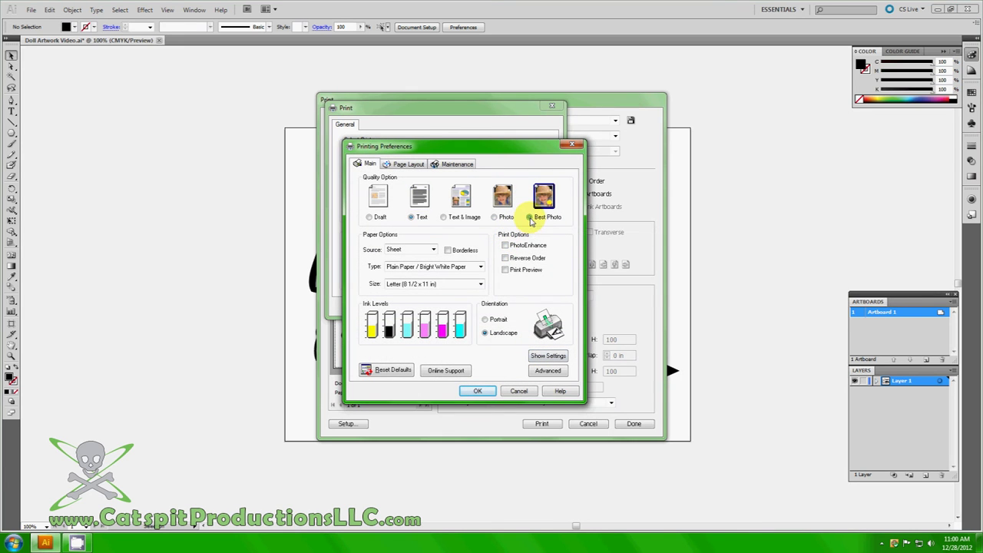
{"action": "left_click", "coordinate": [480, 267]}
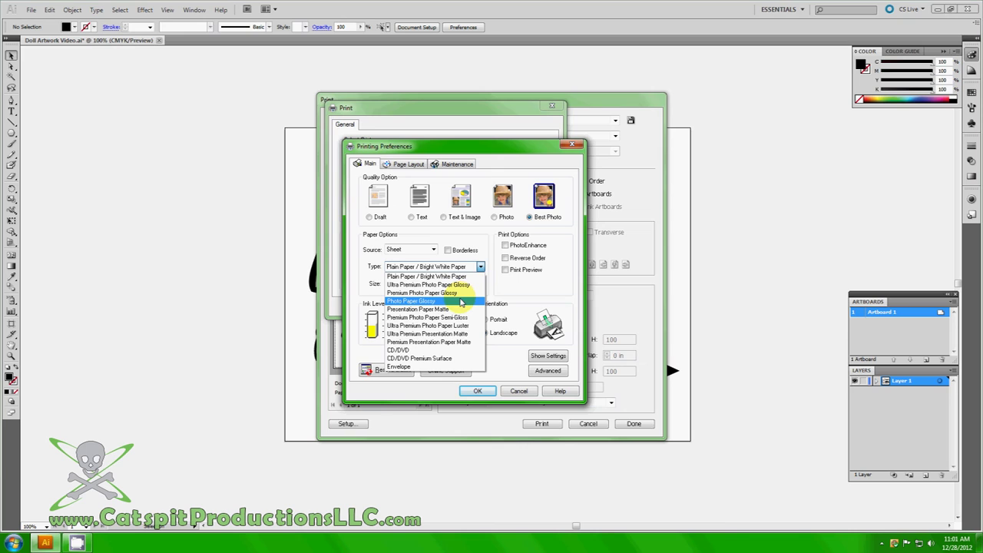
{"action": "left_click", "coordinate": [461, 302]}
{"action": "left_click", "coordinate": [507, 246]}
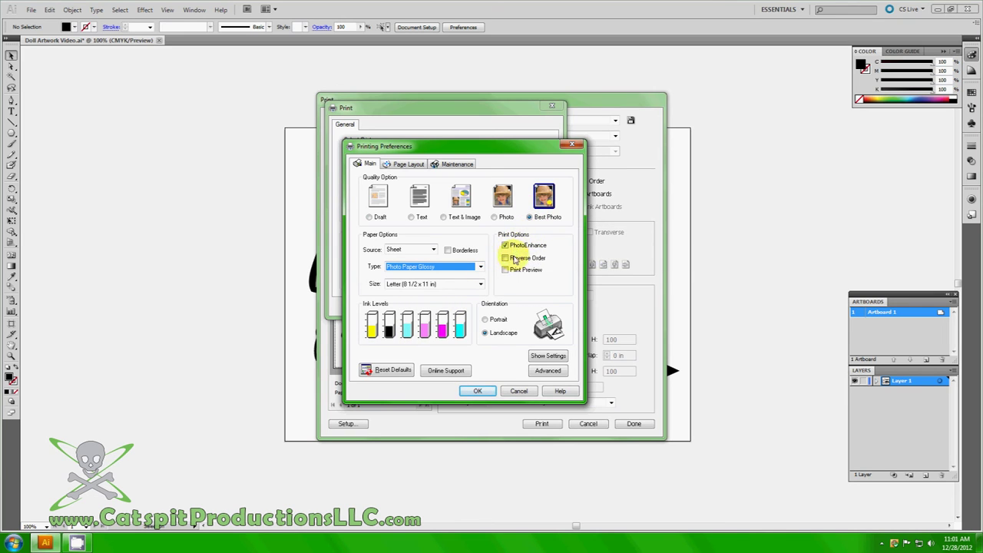
Turn off High Speed in the printer's advanced preferences and accept them.
{"action": "left_click", "coordinate": [547, 371]}
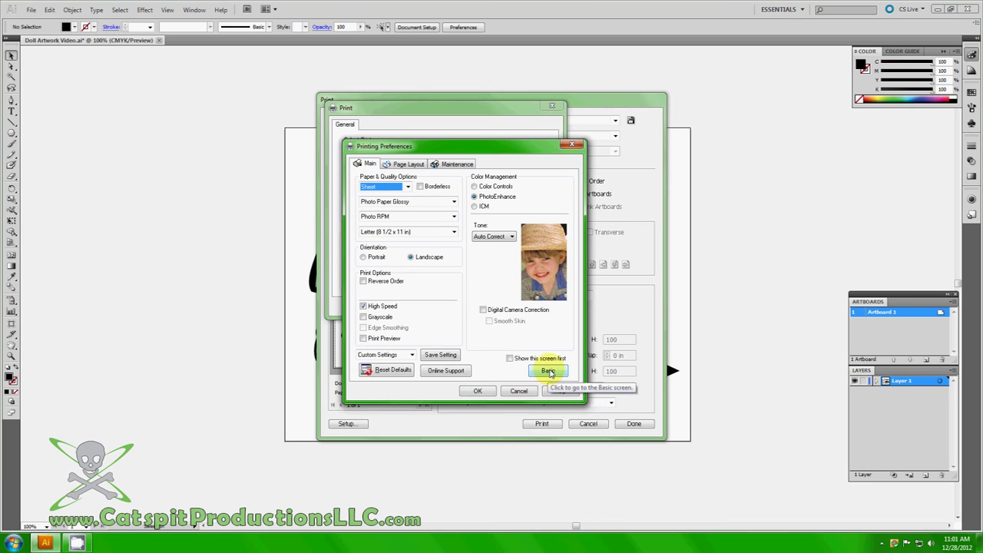
{"action": "left_click", "coordinate": [363, 306]}
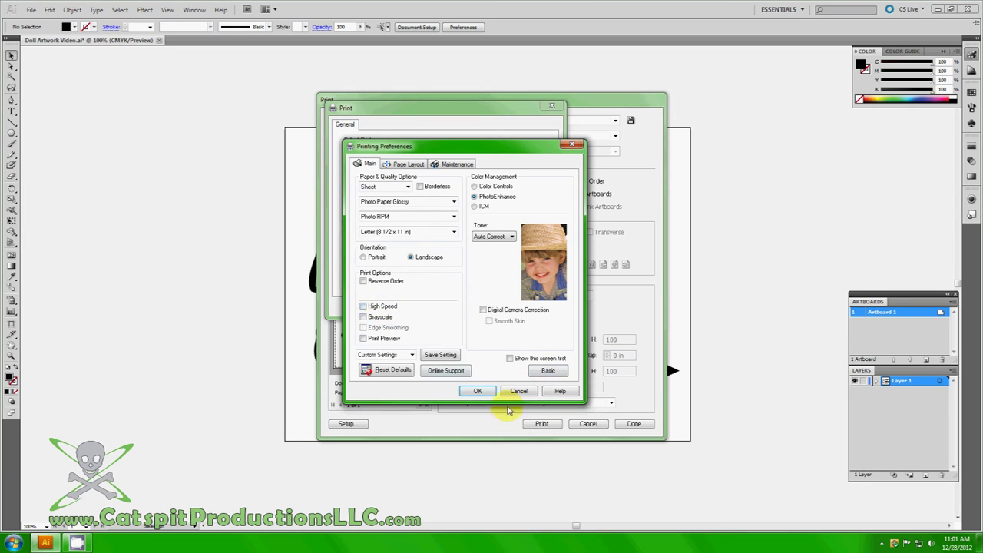
{"action": "left_click", "coordinate": [477, 391]}
Review the printer's basic and advanced preferences and close the printer setup without applying it.
{"action": "left_click", "coordinate": [528, 203]}
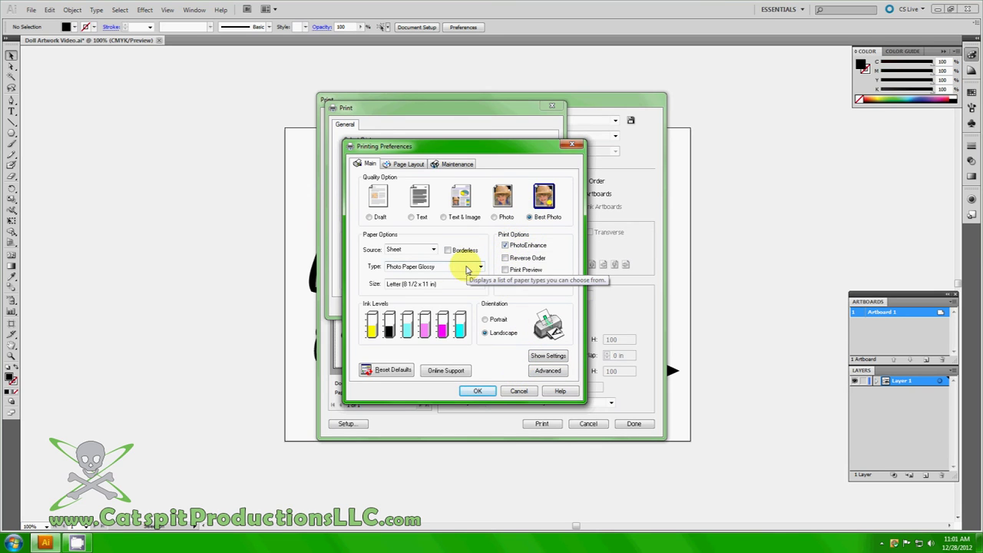
{"action": "left_click", "coordinate": [545, 372]}
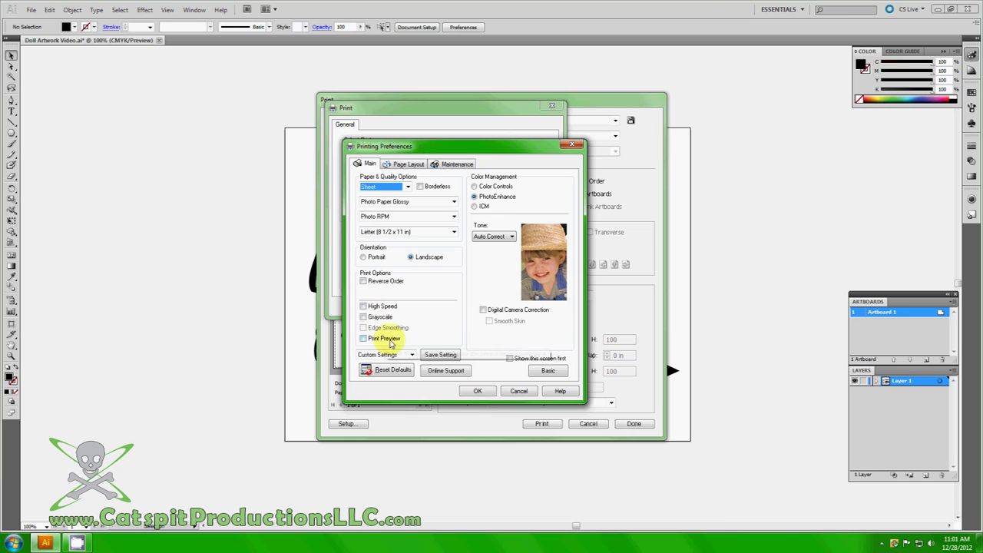
{"action": "left_click", "coordinate": [484, 393]}
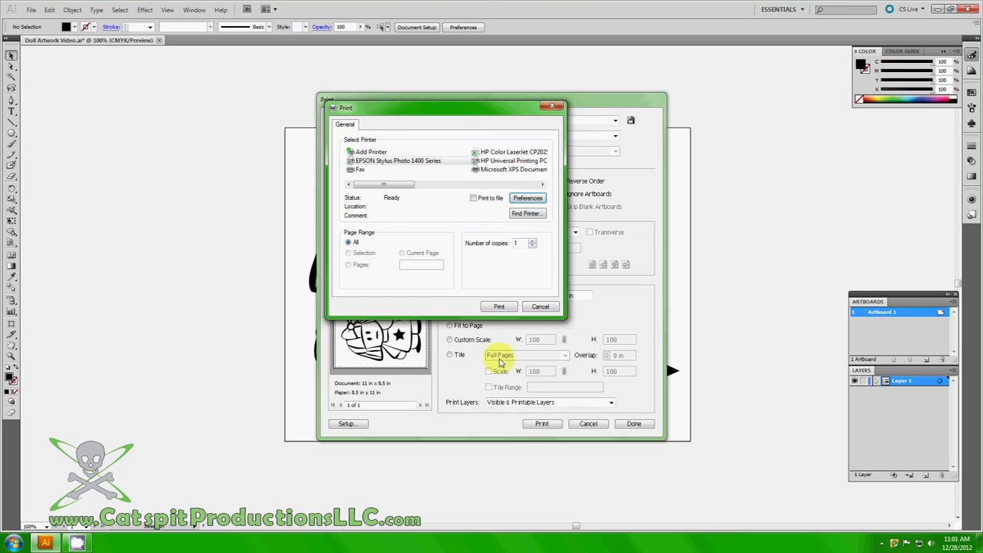
{"action": "left_click", "coordinate": [528, 198]}
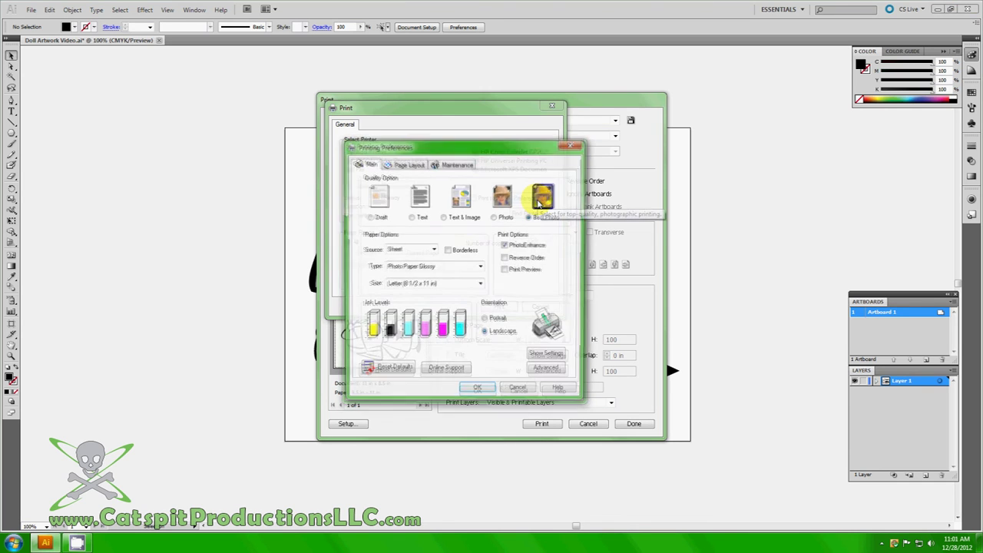
{"action": "left_click", "coordinate": [553, 106]}
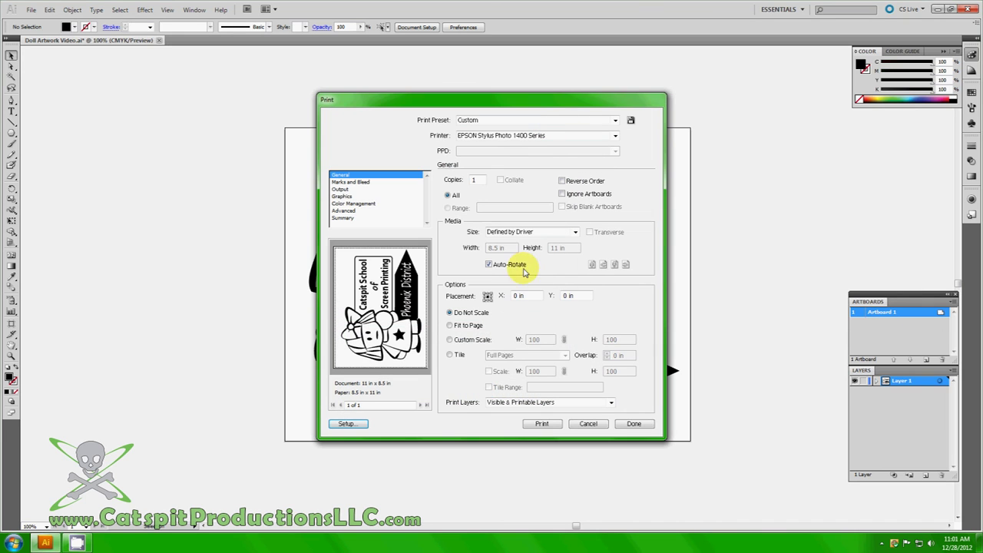
Check the printer's quality and paper type preferences again and cancel out of the printer setup.
{"action": "left_click", "coordinate": [347, 424]}
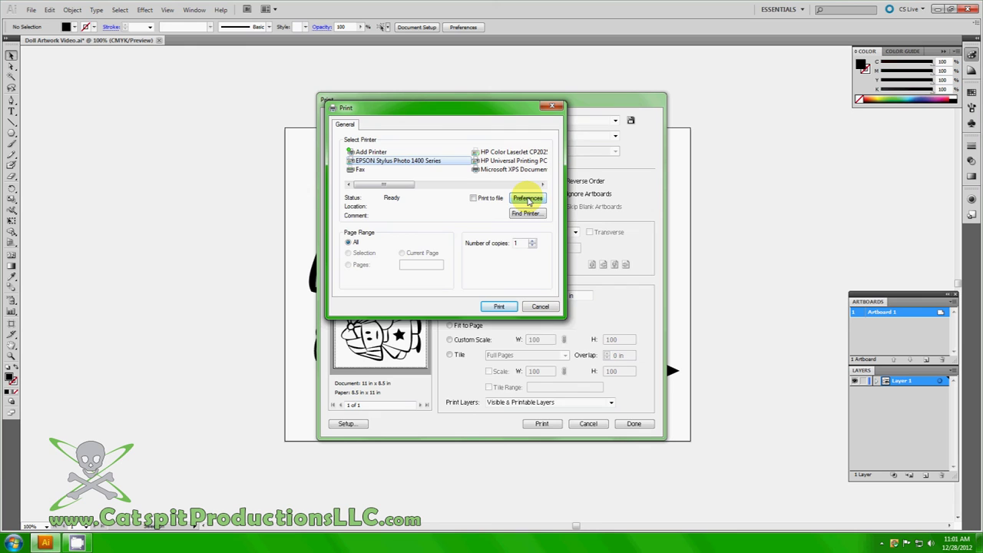
{"action": "left_click", "coordinate": [528, 199]}
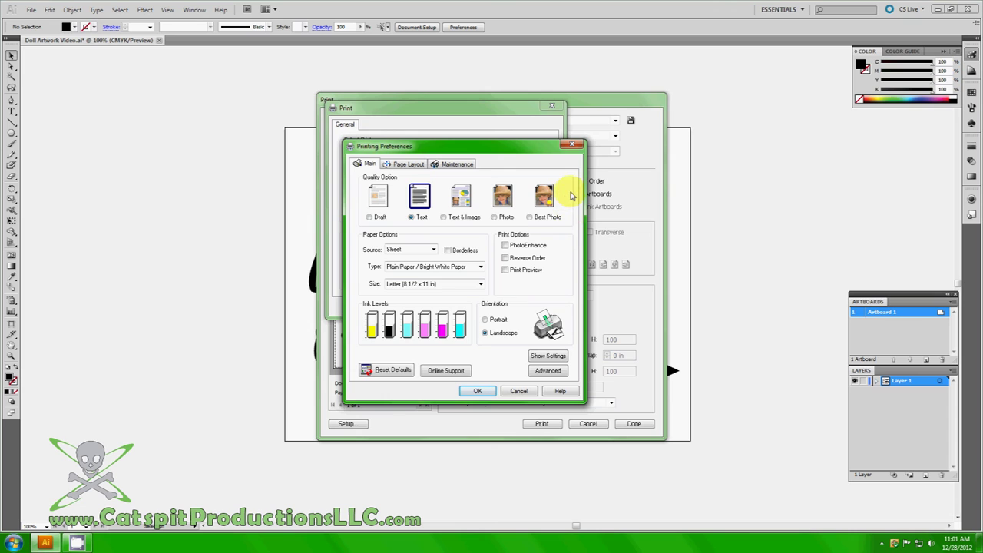
{"action": "left_click", "coordinate": [519, 391]}
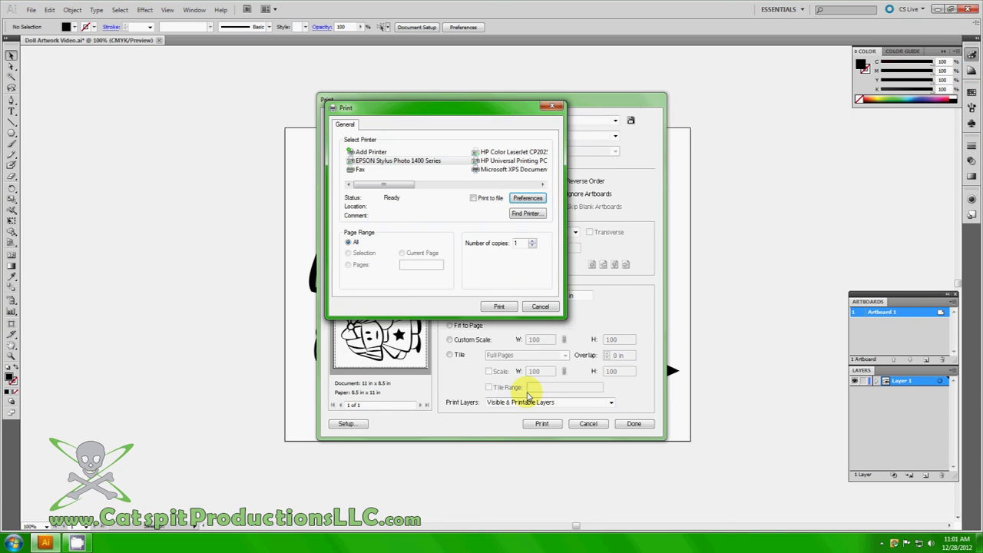
{"action": "left_click", "coordinate": [536, 305]}
In the EPSON printer preferences, choose Best Photo quality, enable PhotoEnhance and set the paper type to Photo Paper Glossy.
{"action": "left_click", "coordinate": [343, 426]}
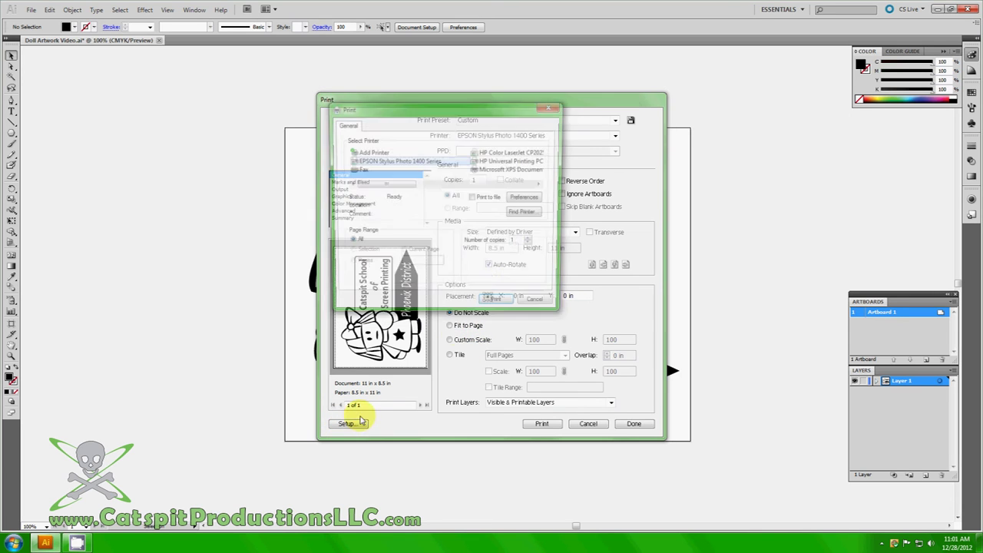
{"action": "left_click", "coordinate": [527, 198]}
{"action": "left_click", "coordinate": [529, 216]}
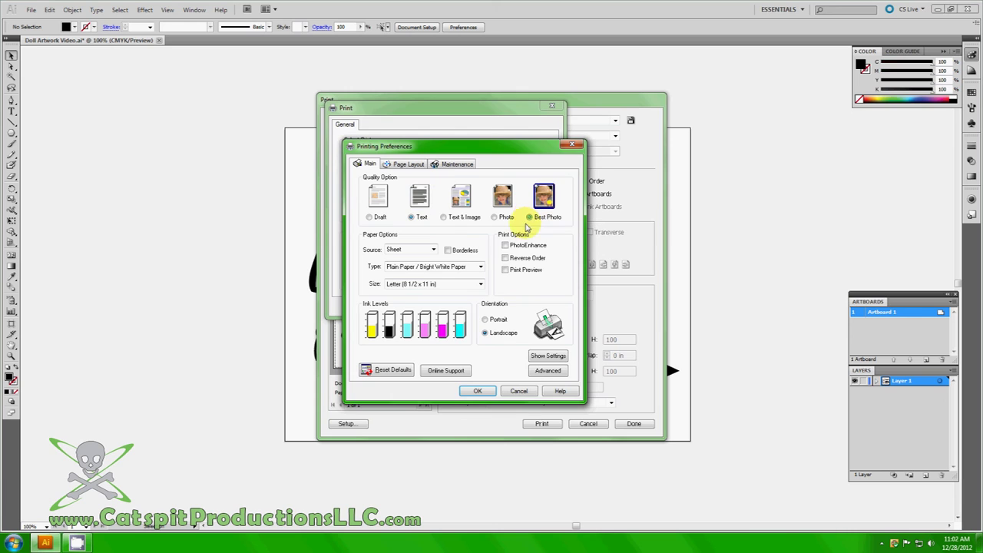
{"action": "left_click", "coordinate": [505, 246]}
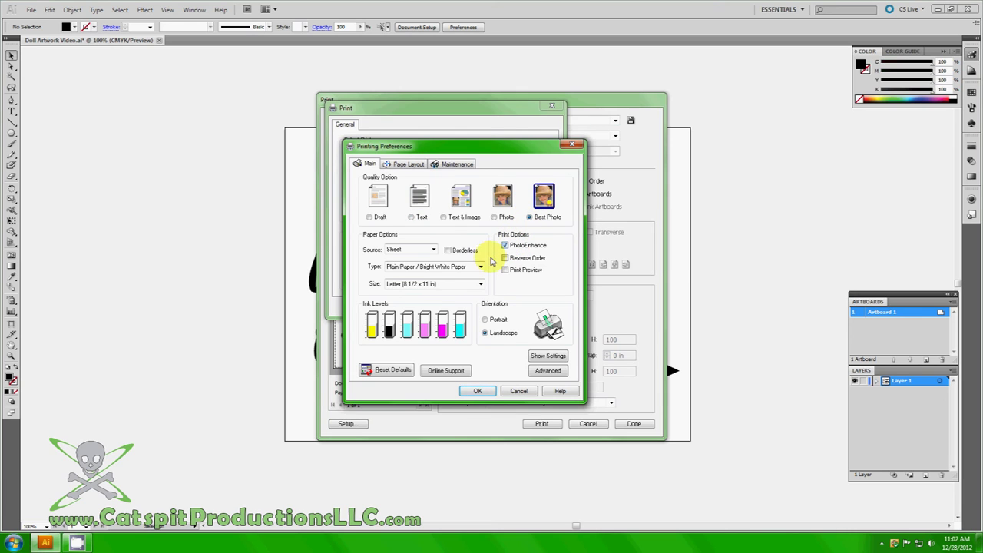
{"action": "left_click", "coordinate": [481, 266]}
{"action": "left_click", "coordinate": [459, 301]}
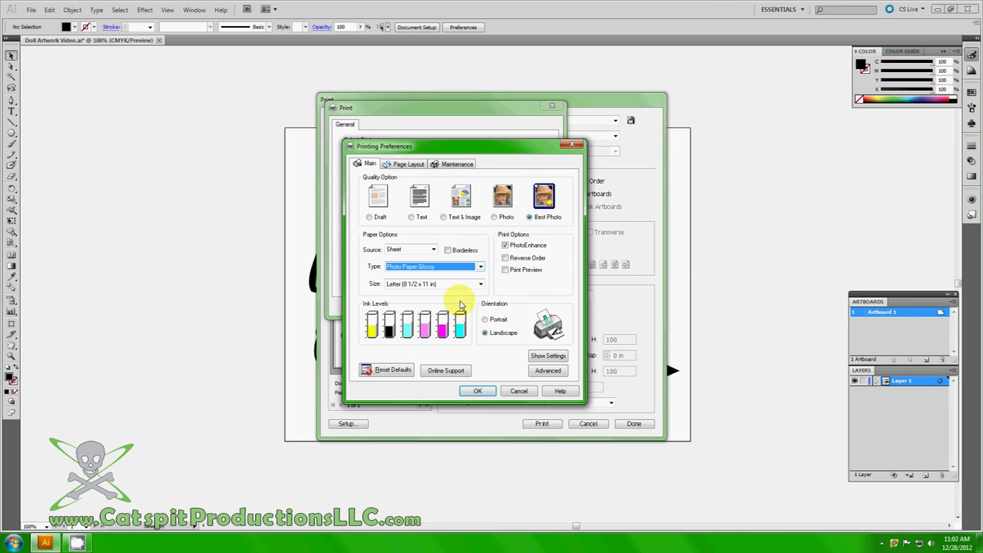
Disable High Speed printing in the advanced printer preferences and accept the changes.
{"action": "left_click", "coordinate": [548, 371]}
{"action": "left_click", "coordinate": [364, 306]}
{"action": "left_click", "coordinate": [477, 391]}
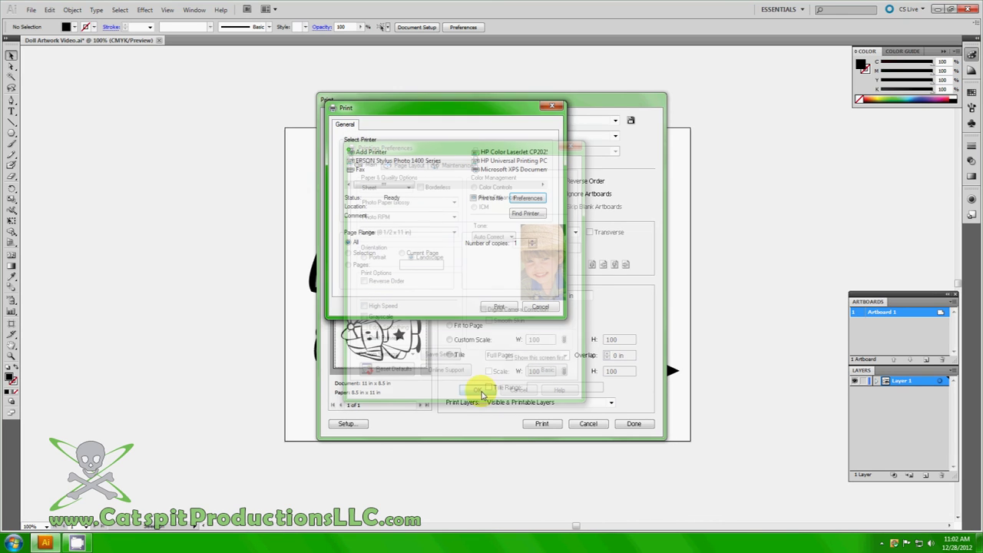
Verify the basic and advanced printer preferences and apply the printer setup to return to the document's print settings.
{"action": "left_click", "coordinate": [528, 198]}
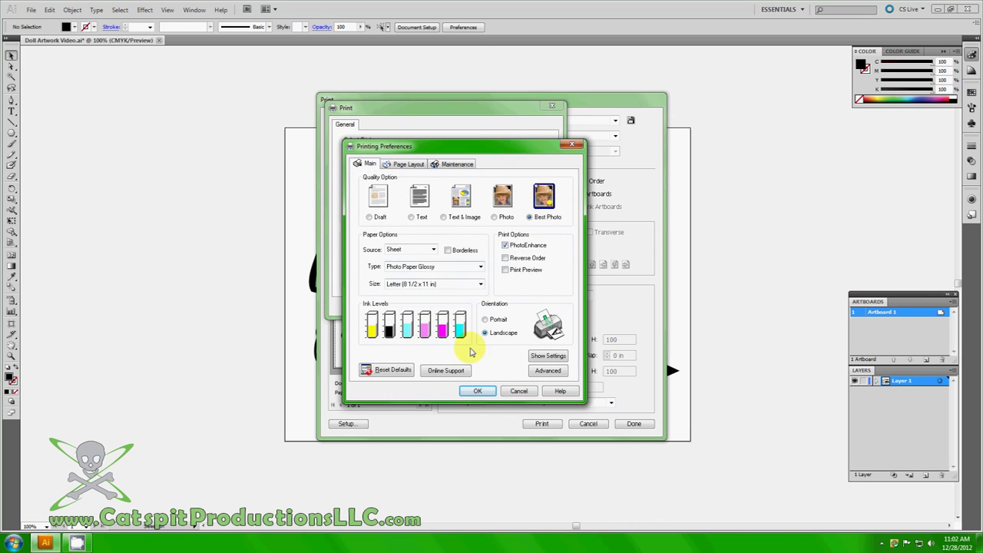
{"action": "left_click", "coordinate": [544, 372]}
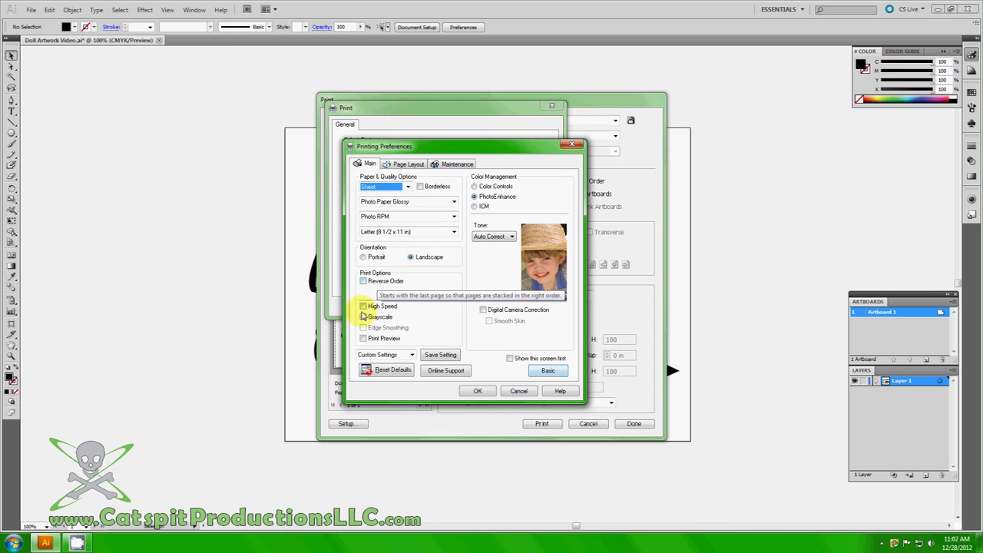
{"action": "left_click", "coordinate": [469, 391]}
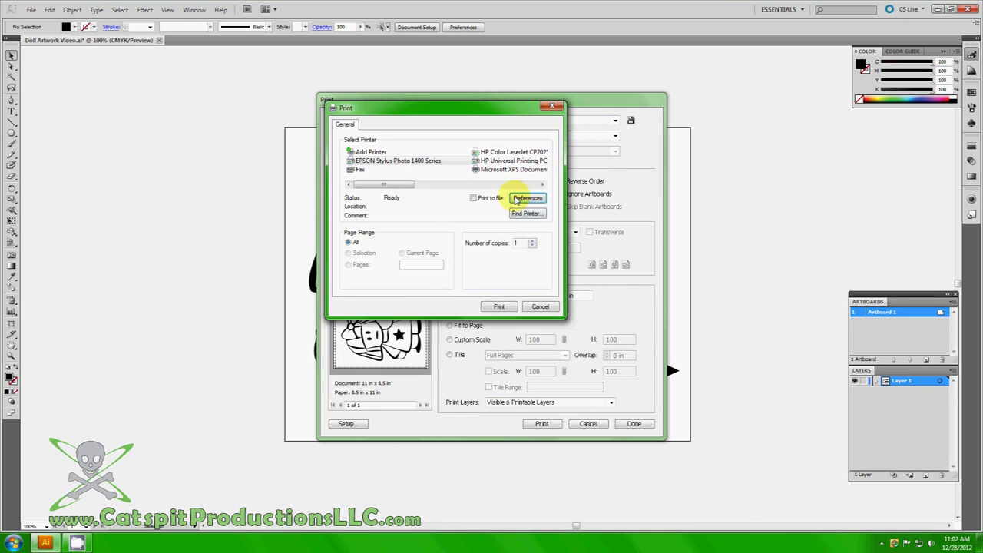
{"action": "left_click", "coordinate": [500, 307]}
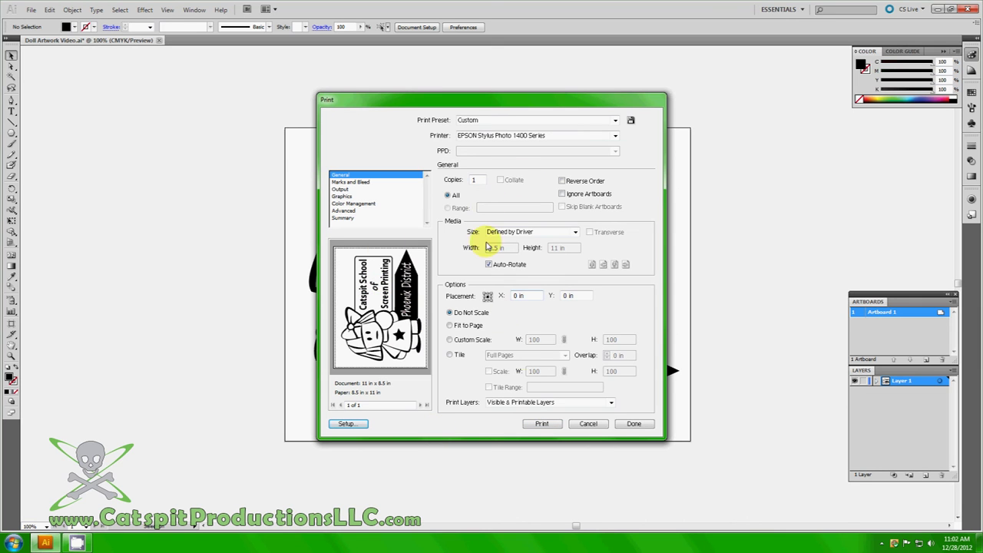
{"action": "left_click_drag", "start_coordinate": [597, 100], "coordinate": [199, 108]}
{"action": "left_click_drag", "start_coordinate": [139, 105], "coordinate": [505, 115]}
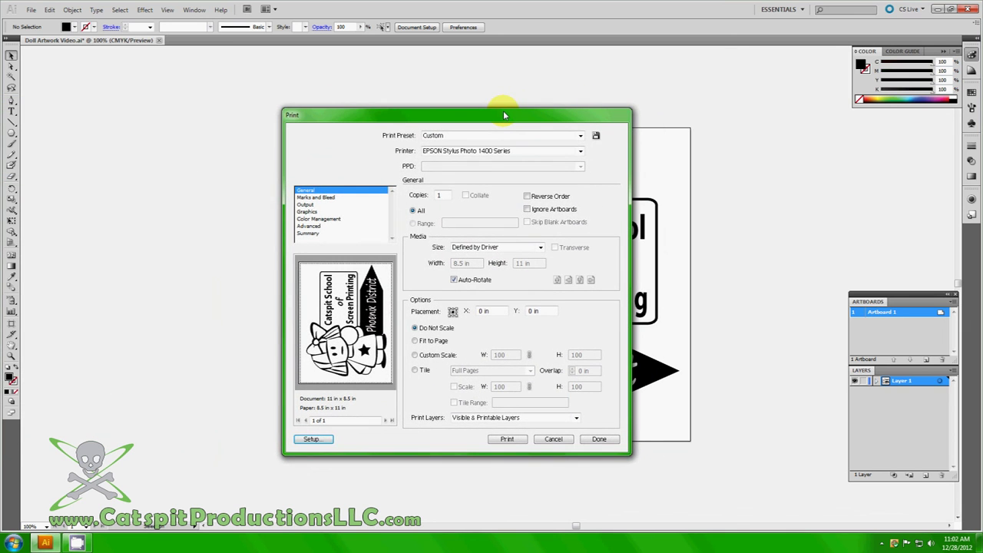